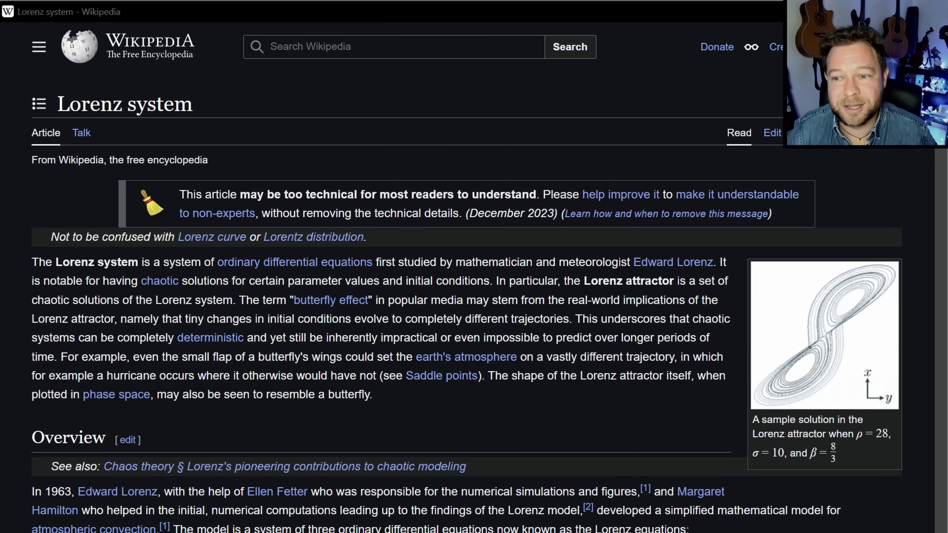
- Read the Lorenz system article's introduction and overview
{"action": "scroll", "coordinate": [649, 374], "scroll_direction": "down", "scroll_amount": 2}
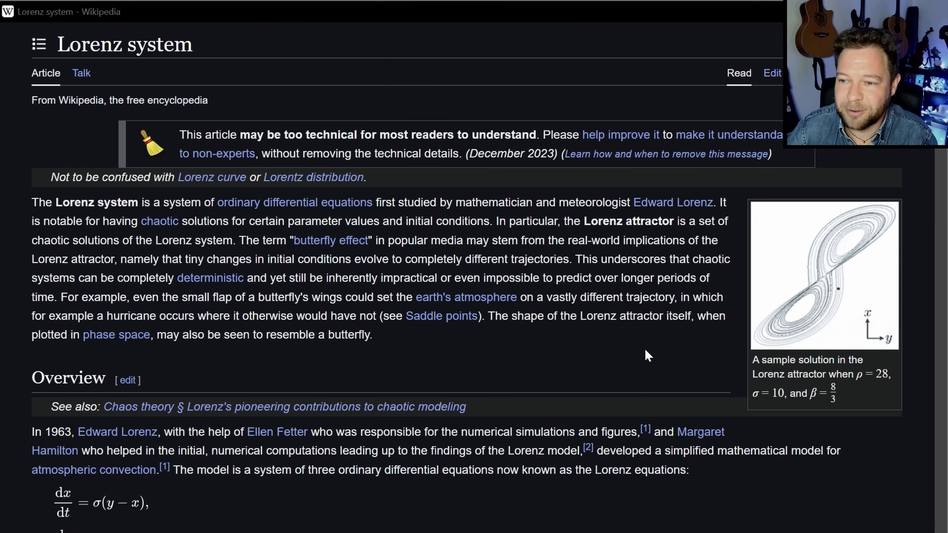
{"action": "scroll", "coordinate": [650, 374], "scroll_direction": "up", "scroll_amount": 2}
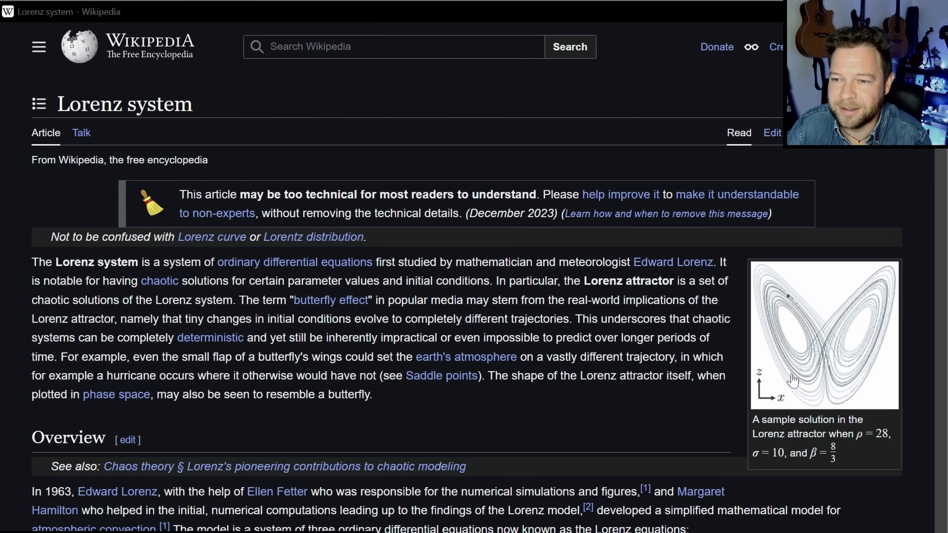
{"action": "scroll", "coordinate": [529, 335], "scroll_direction": "down", "scroll_amount": 5}
{"action": "scroll", "coordinate": [588, 340], "scroll_direction": "down", "scroll_amount": 1}
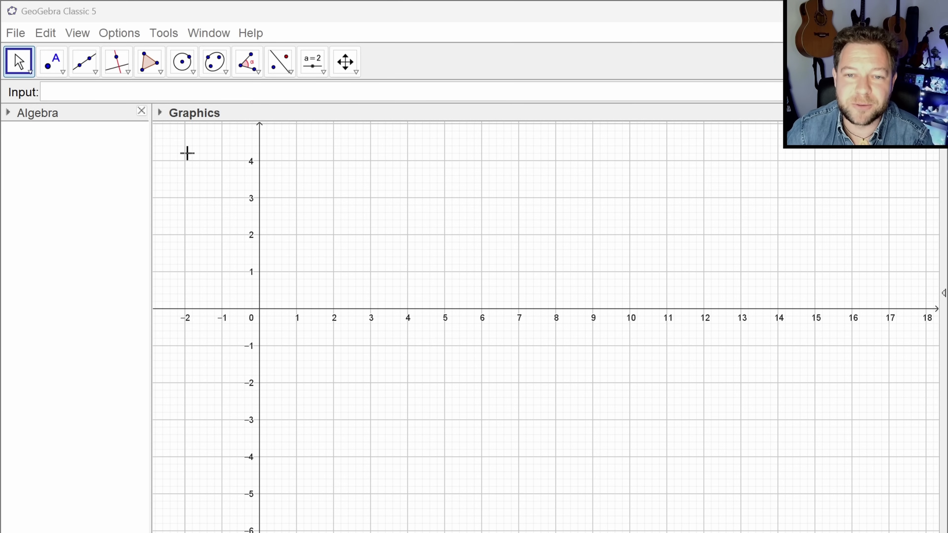
- Show the style bars of the Algebra and Graphics views in GeoGebra Classic 5
{"action": "left_click", "coordinate": [133, 111]}
{"action": "left_click_drag", "start_coordinate": [391, 144], "coordinate": [265, 181]}
{"action": "left_click", "coordinate": [561, 192]}
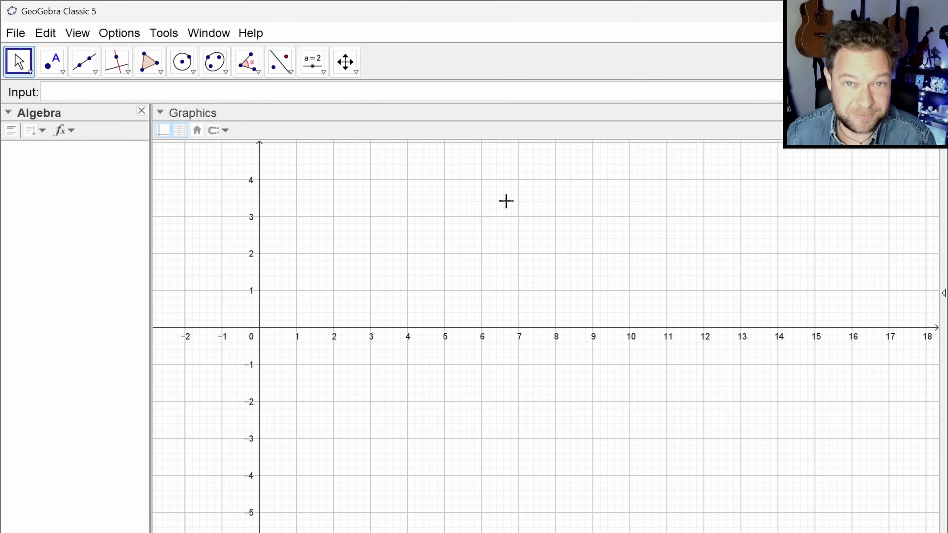
{"action": "left_click", "coordinate": [469, 234]}
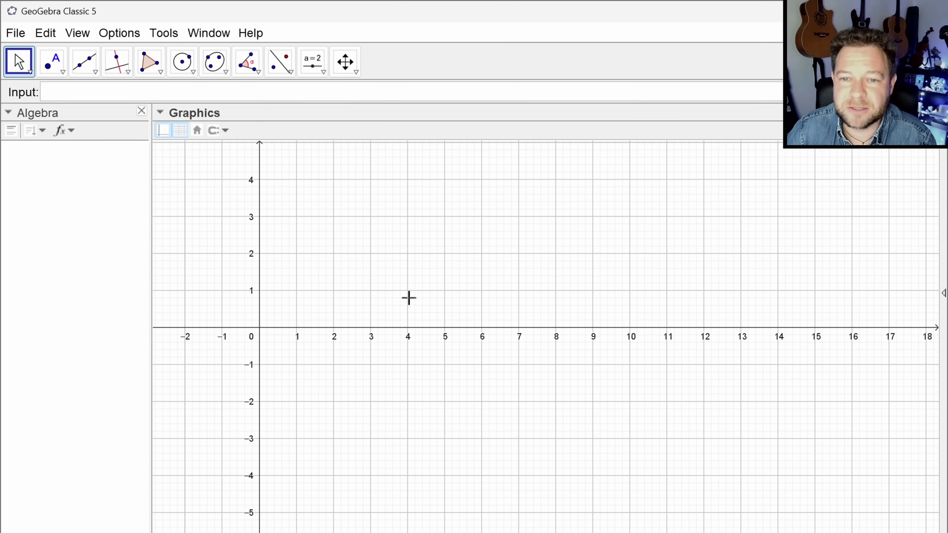
{"action": "left_click_drag", "start_coordinate": [408, 296], "coordinate": [396, 276]}
- Show the 3D Graphics view and widen it by narrowing the 2D Graphics view
{"action": "left_click", "coordinate": [78, 33]}
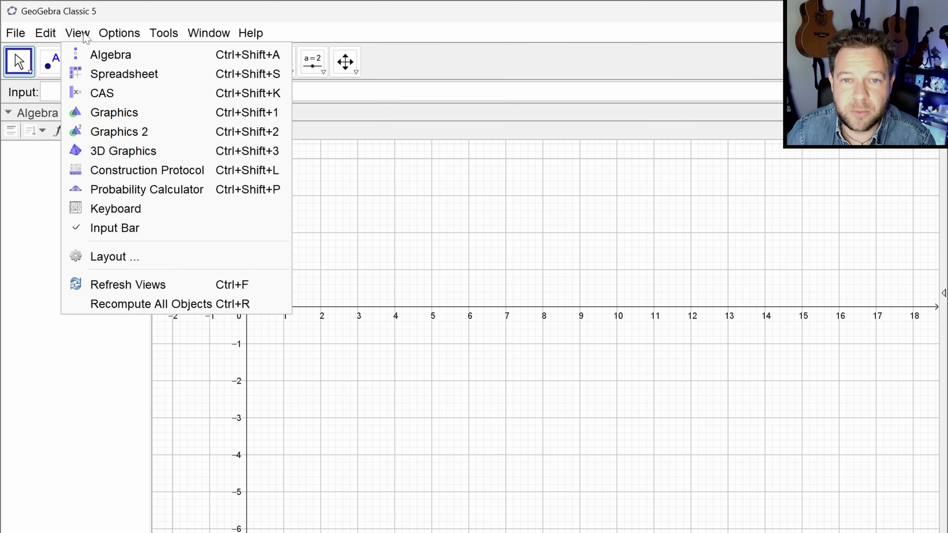
{"action": "left_click", "coordinate": [129, 152]}
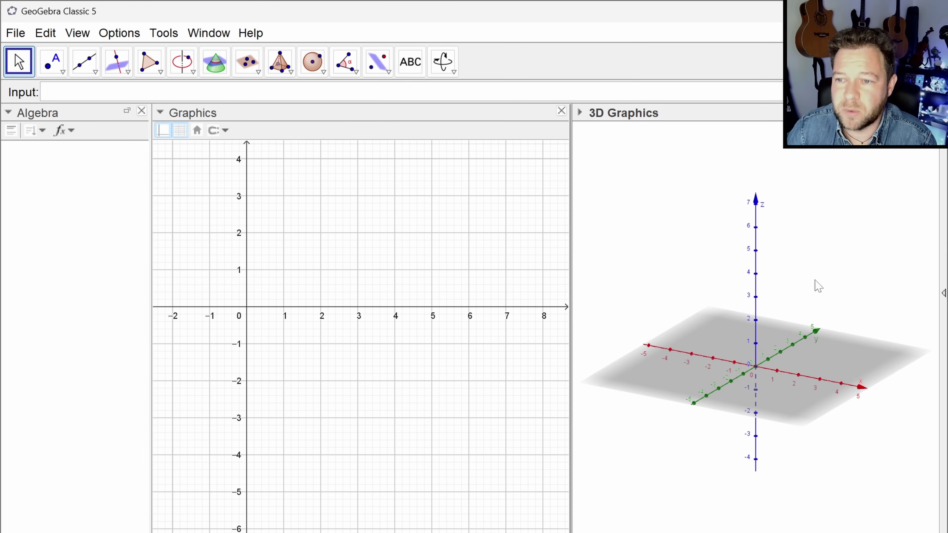
{"action": "left_click_drag", "start_coordinate": [570, 261], "coordinate": [389, 261]}
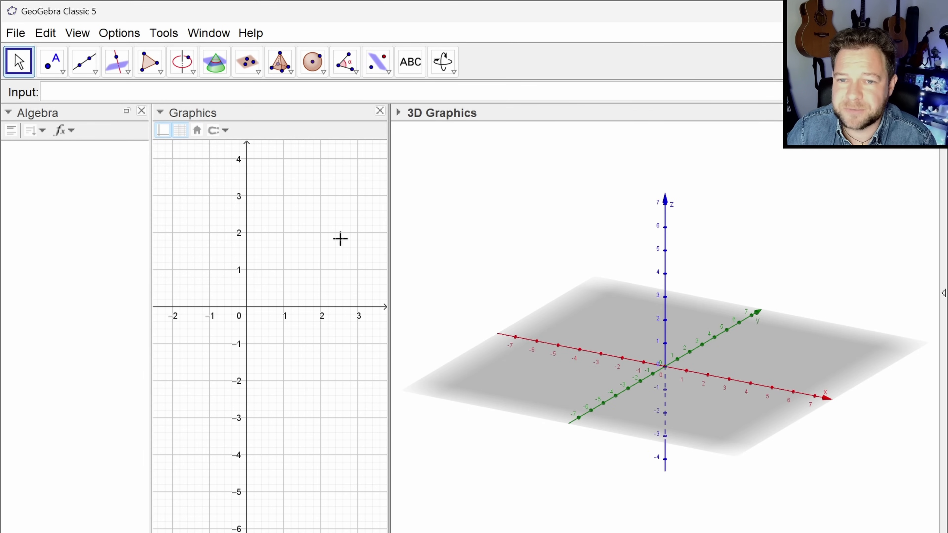
{"action": "left_click_drag", "start_coordinate": [300, 228], "coordinate": [276, 260]}
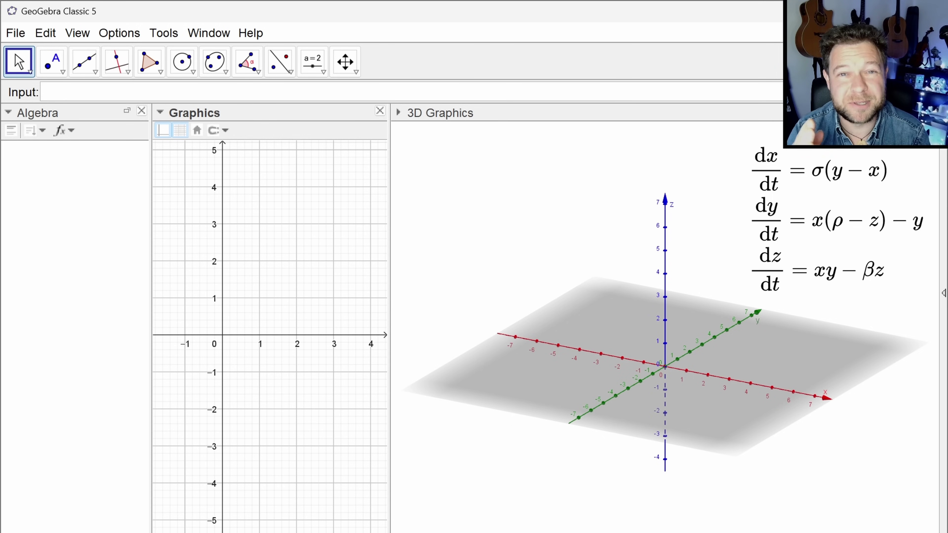
- Start a new number slider near the top of the 2D Graphics view and name it σ
{"action": "left_click", "coordinate": [313, 62]}
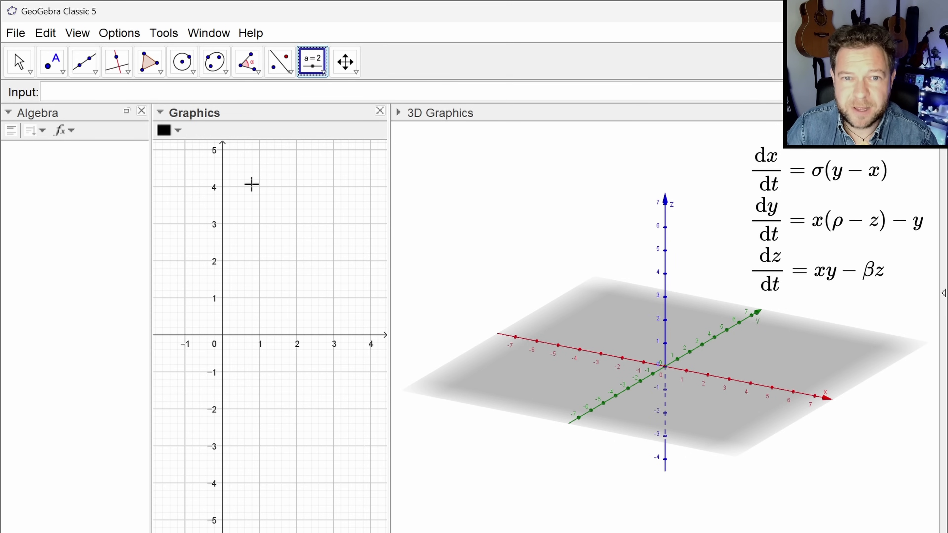
{"action": "left_click", "coordinate": [251, 184]}
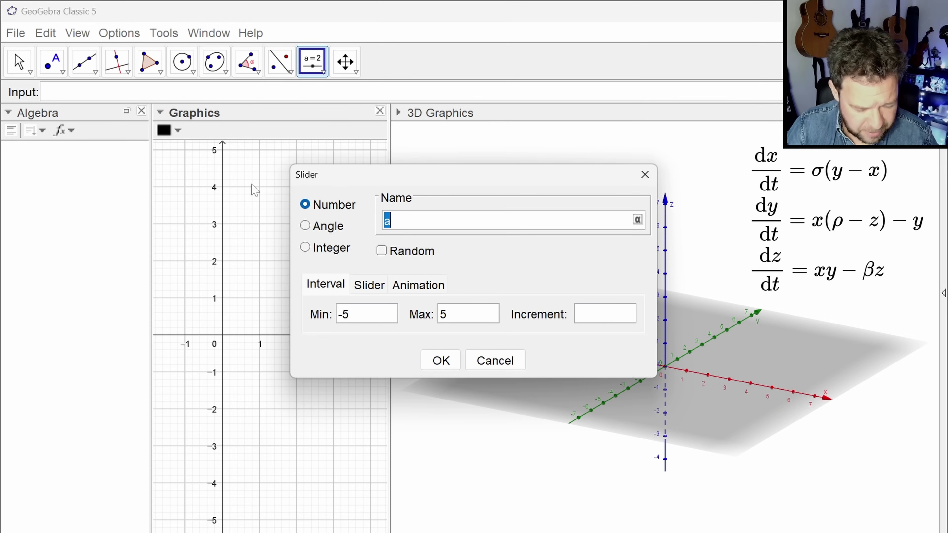
{"action": "key", "text": "alt+s"}
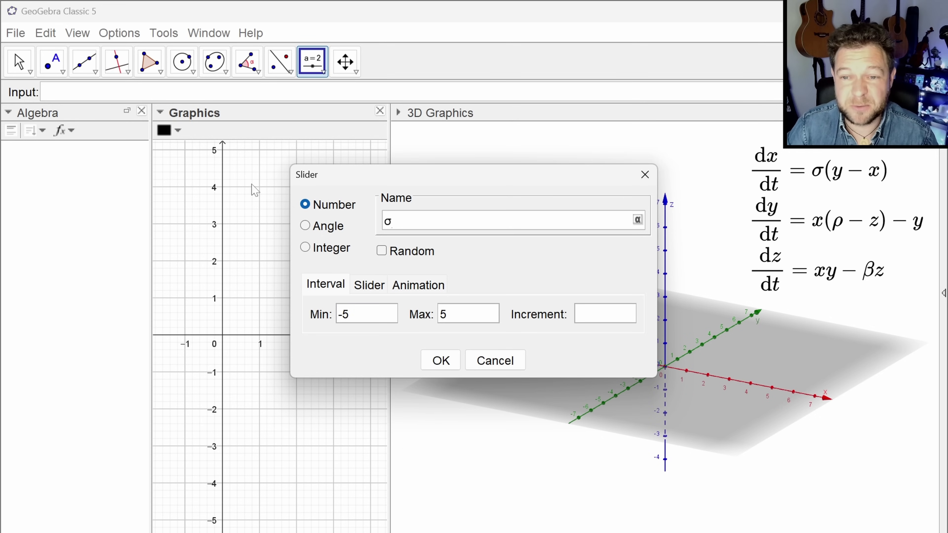
{"action": "left_click", "coordinate": [638, 220]}
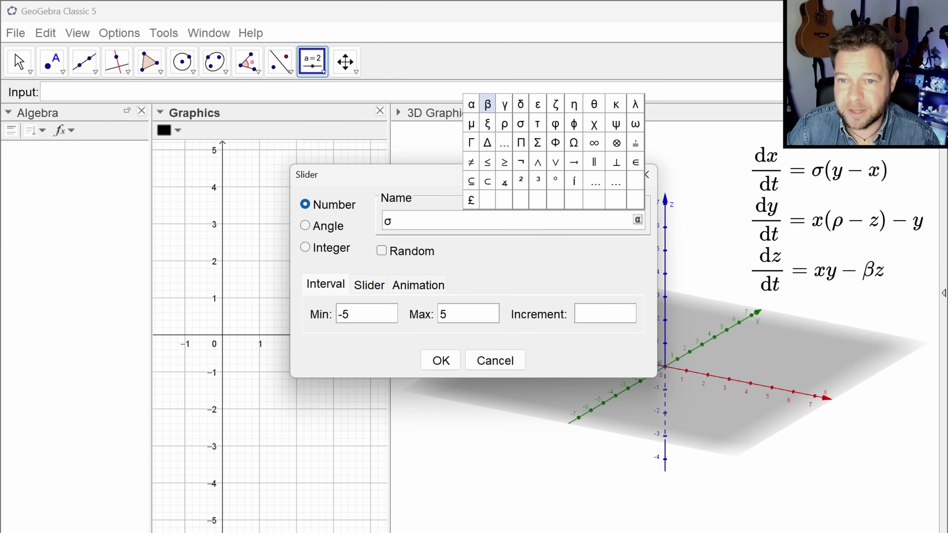
{"action": "key", "text": "Escape"}
- Give the σ slider a minimum of 0, a maximum of 15 and an increment of 0.1, and create it
{"action": "left_click_drag", "start_coordinate": [370, 321], "coordinate": [339, 316]}
{"action": "type", "text": "0"}
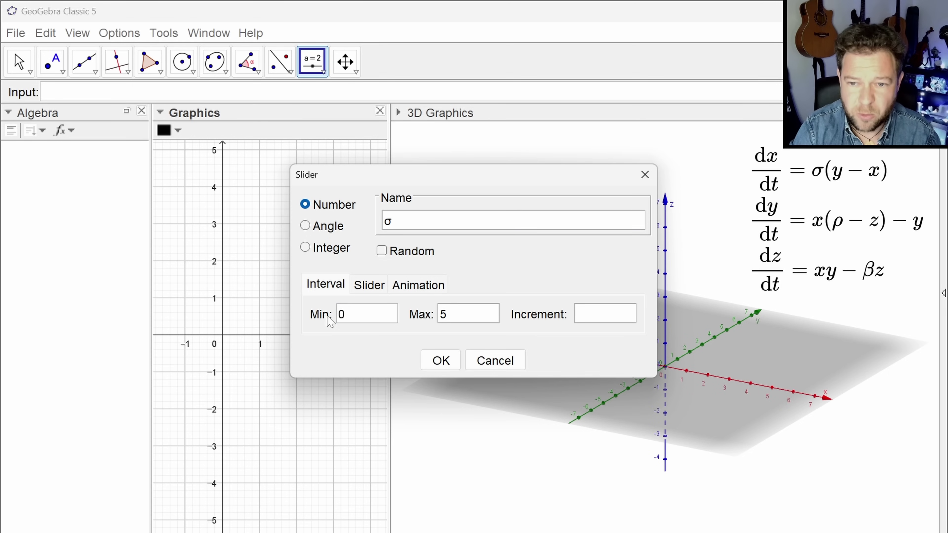
{"action": "key", "text": "Tab"}
{"action": "key", "text": "BackSpace"}
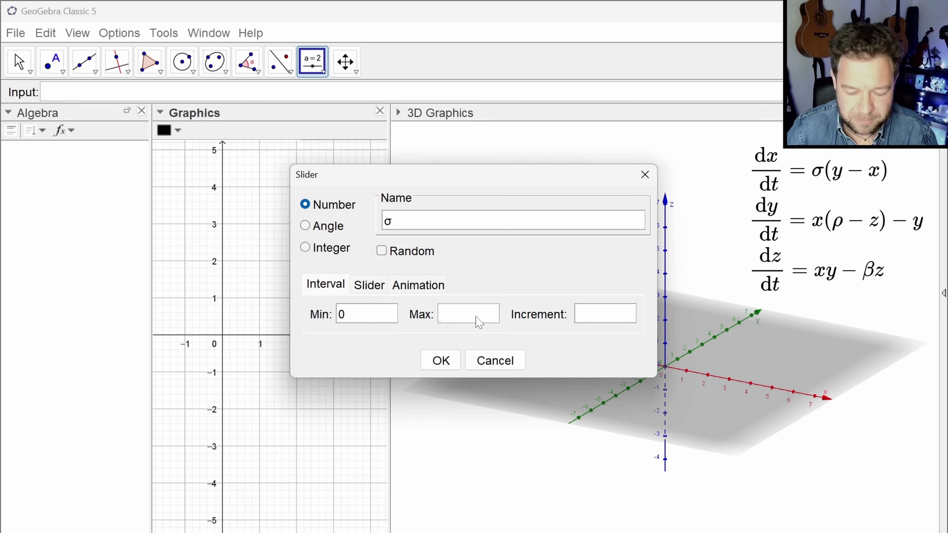
{"action": "type", "text": "15"}
{"action": "left_click", "coordinate": [593, 325]}
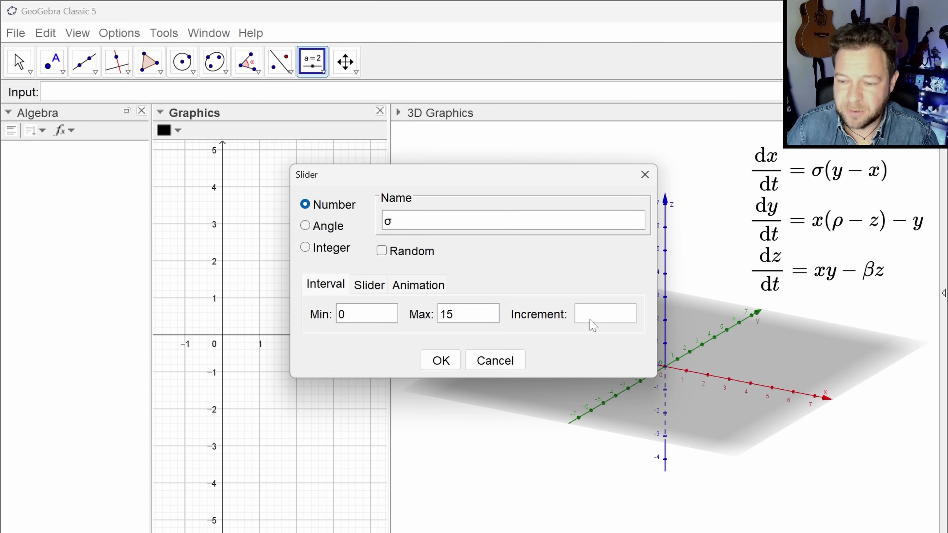
{"action": "type", "text": "0.1"}
{"action": "left_click", "coordinate": [442, 361]}
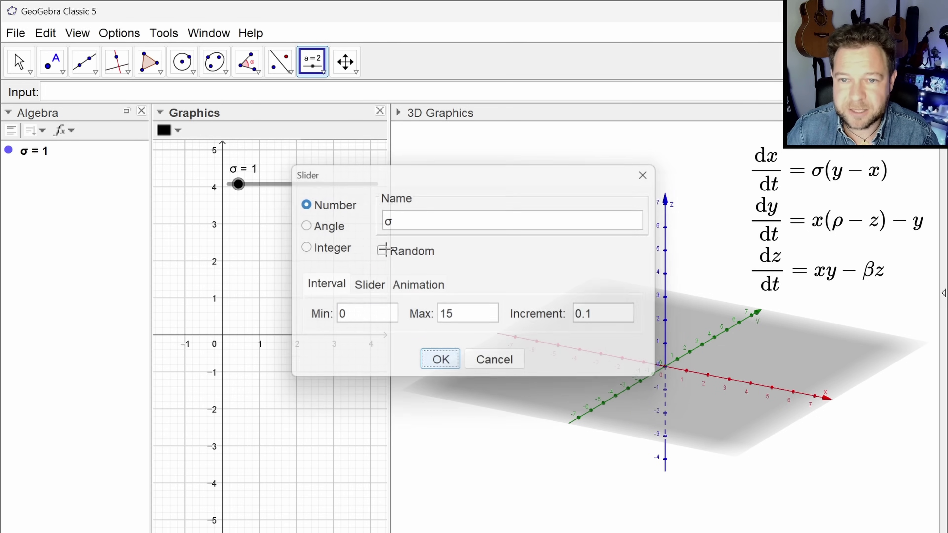
- Set the value of σ to 10 in the Algebra view
{"action": "key", "text": "Escape"}
{"action": "mouse_move", "coordinate": [307, 192]}
{"action": "left_mouse_down"}
{"action": "mouse_move", "coordinate": [256, 192]}
{"action": "mouse_move", "coordinate": [290, 192]}
{"action": "left_mouse_up"}
{"action": "double_click", "coordinate": [51, 151]}
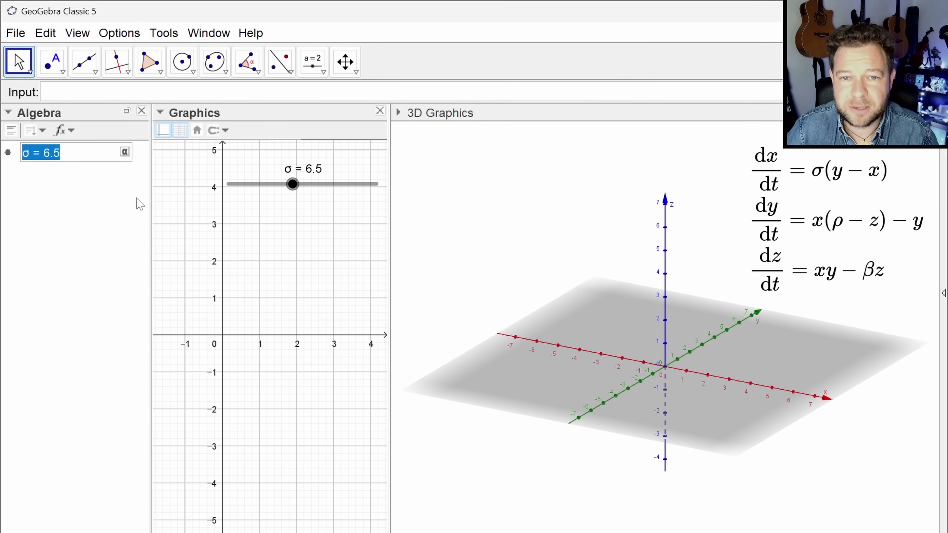
{"action": "key", "text": "End"}
{"action": "key", "text": "BackSpace"}
{"action": "key", "text": "BackSpace"}
{"action": "key", "text": "BackSpace"}
{"action": "type", "text": "10"}
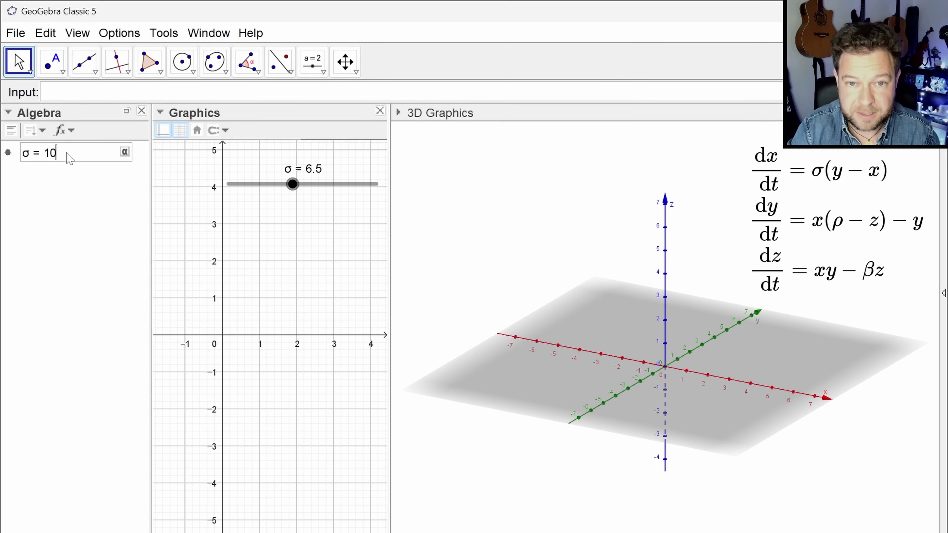
{"action": "key", "text": "Return"}
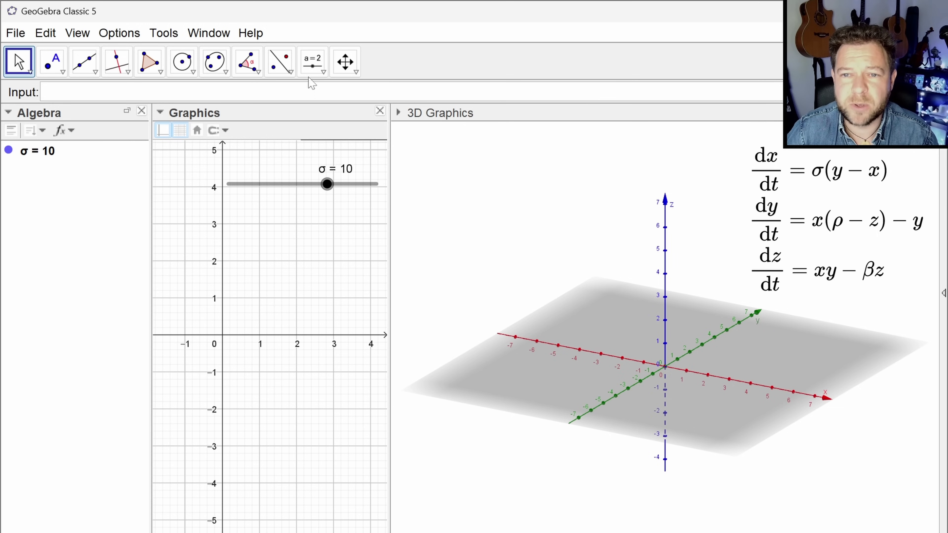
- Start a second number slider below the σ slider and name it ρ
{"action": "left_click", "coordinate": [312, 61]}
{"action": "left_click", "coordinate": [234, 220]}
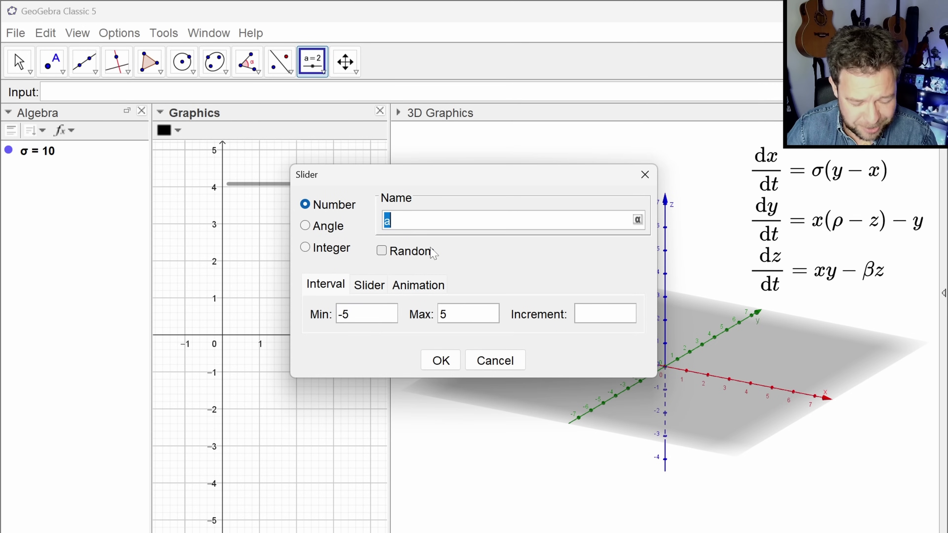
{"action": "key", "text": "alt+r"}
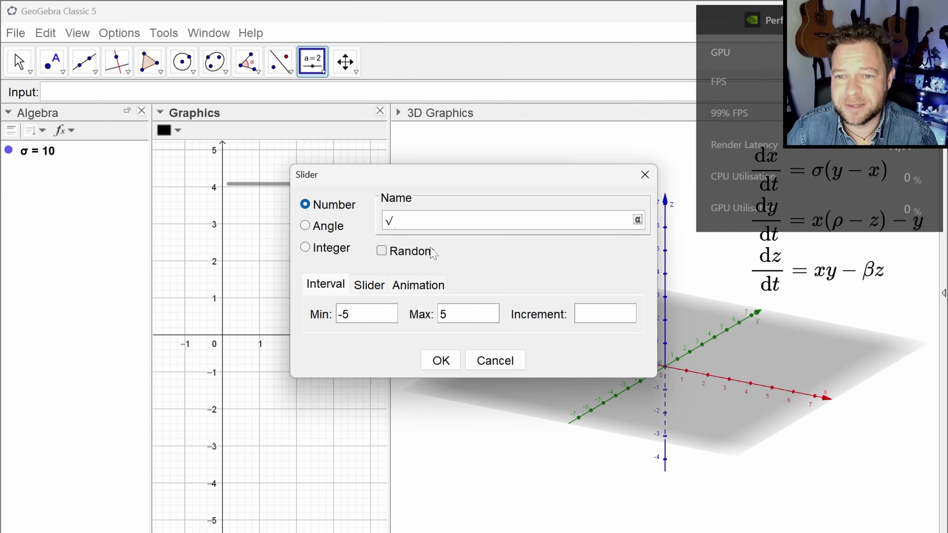
{"action": "key", "text": "alt+r"}
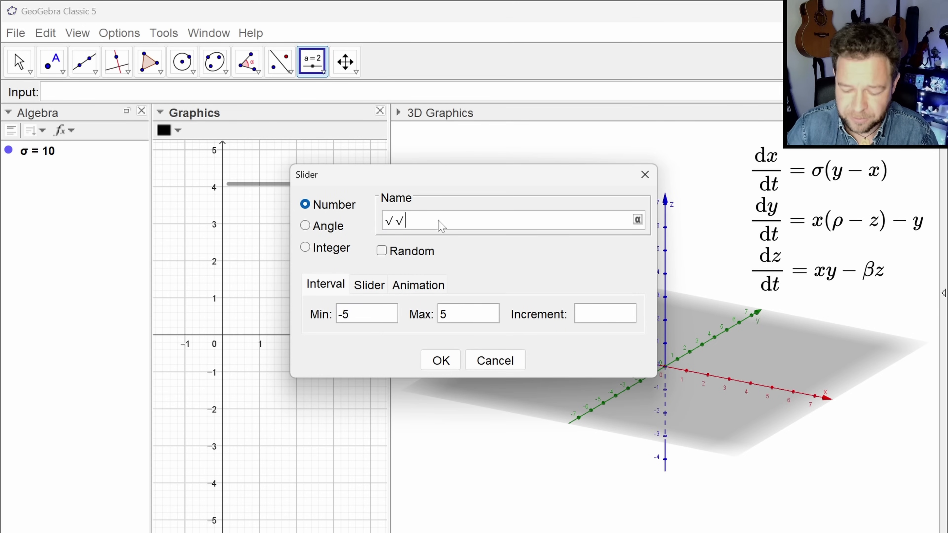
{"action": "key", "text": "BackSpace"}
{"action": "key", "text": "BackSpace"}
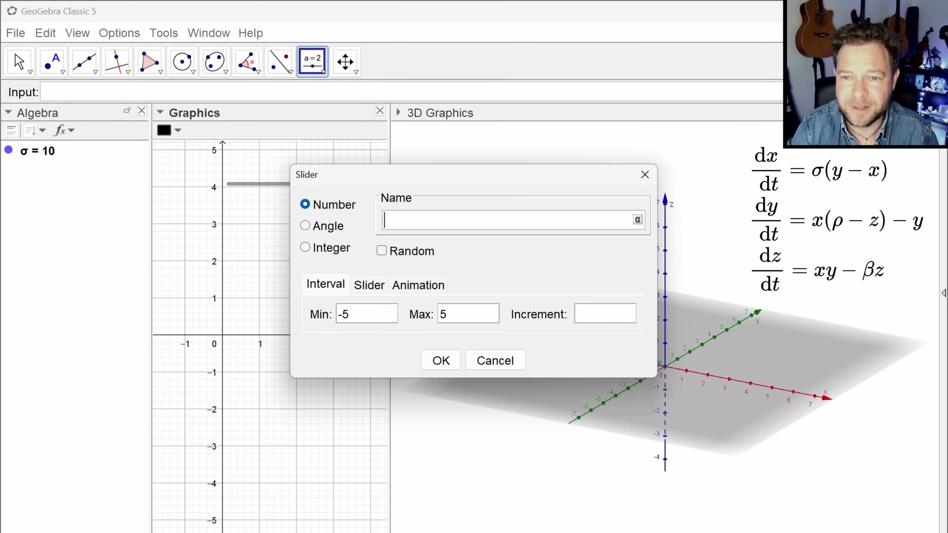
{"action": "left_click", "coordinate": [638, 222]}
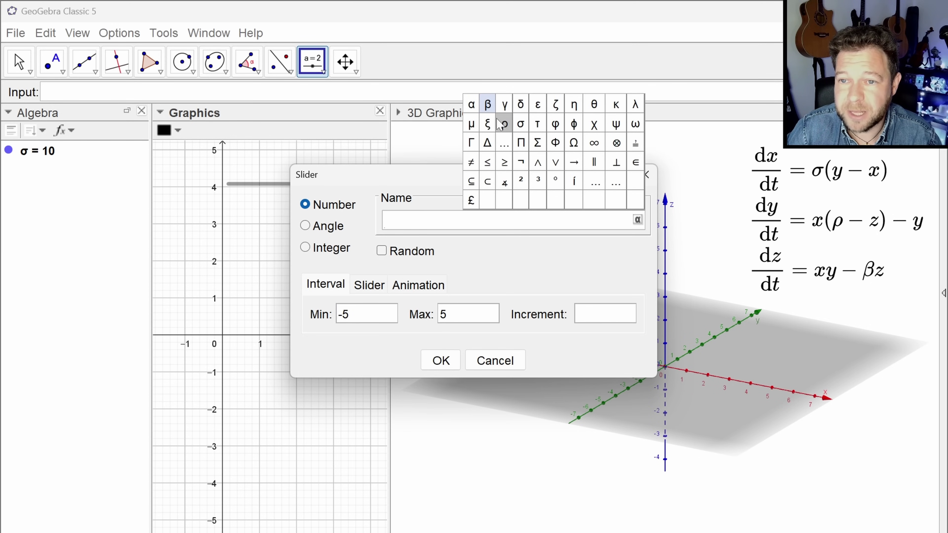
{"action": "left_click", "coordinate": [503, 127]}
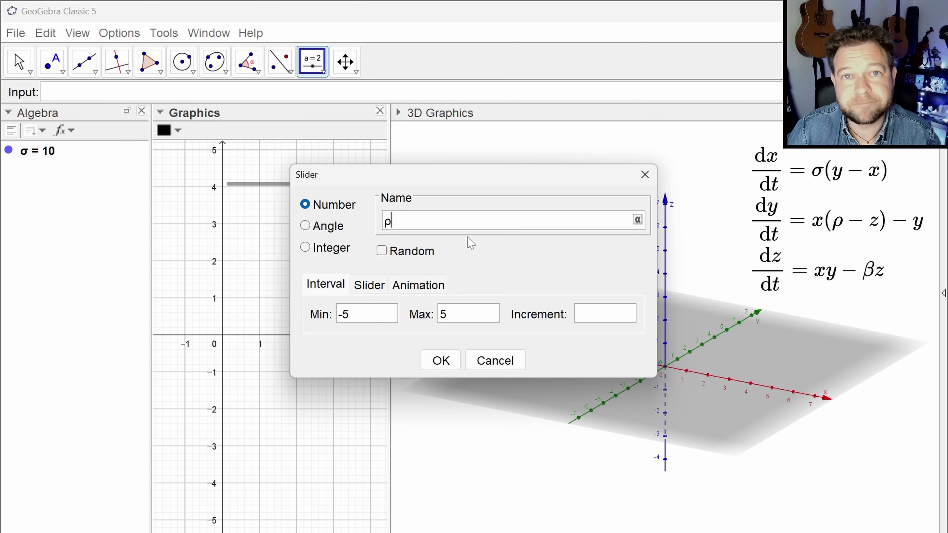
- Give the ρ slider a minimum of 0, a maximum of 30 and an increment of 0.01, and create it
{"action": "left_click", "coordinate": [371, 316]}
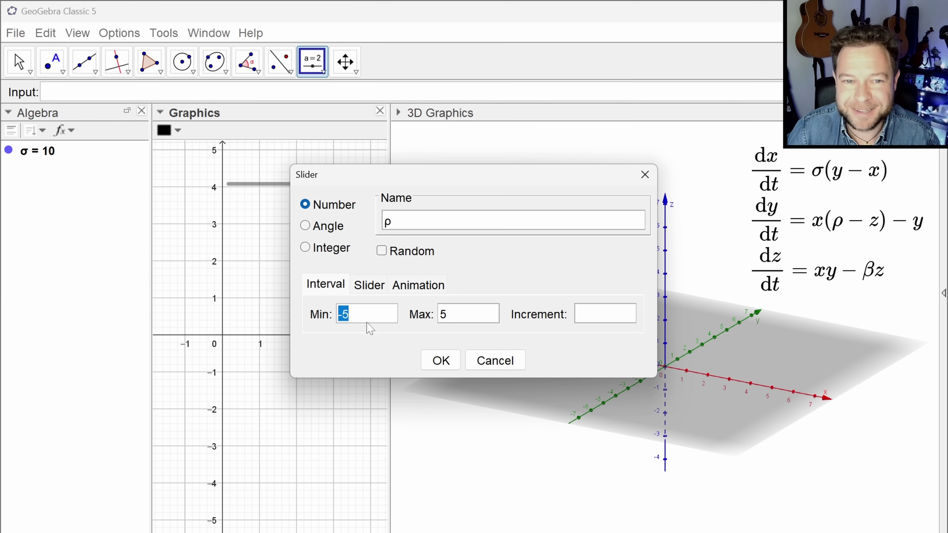
{"action": "type", "text": "0"}
{"action": "key", "text": "Tab"}
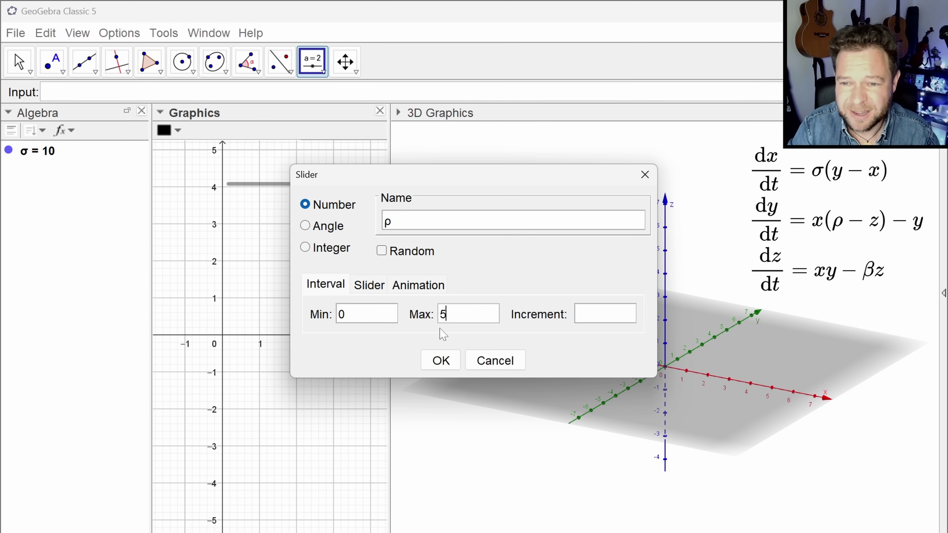
{"action": "type", "text": "30"}
{"action": "key", "text": "Tab"}
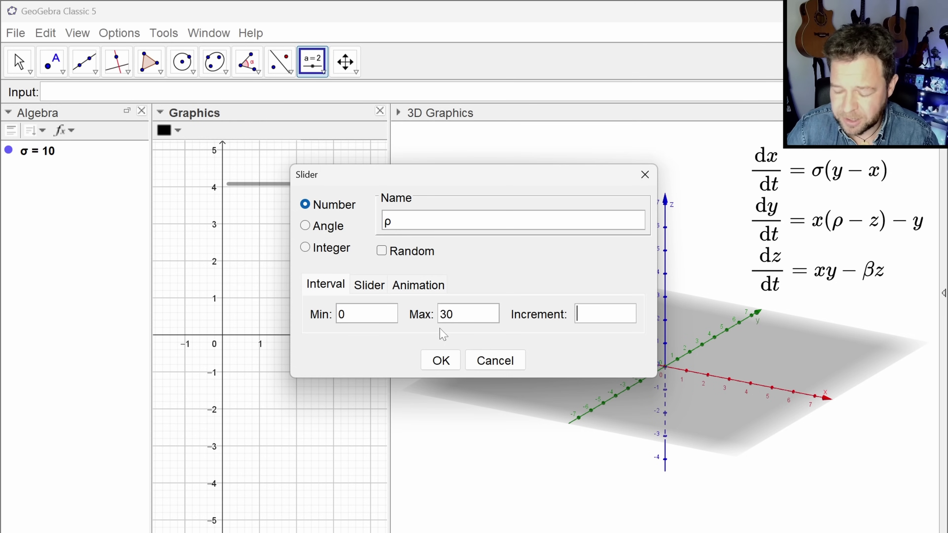
{"action": "type", "text": "0.01"}
{"action": "left_click", "coordinate": [441, 360]}
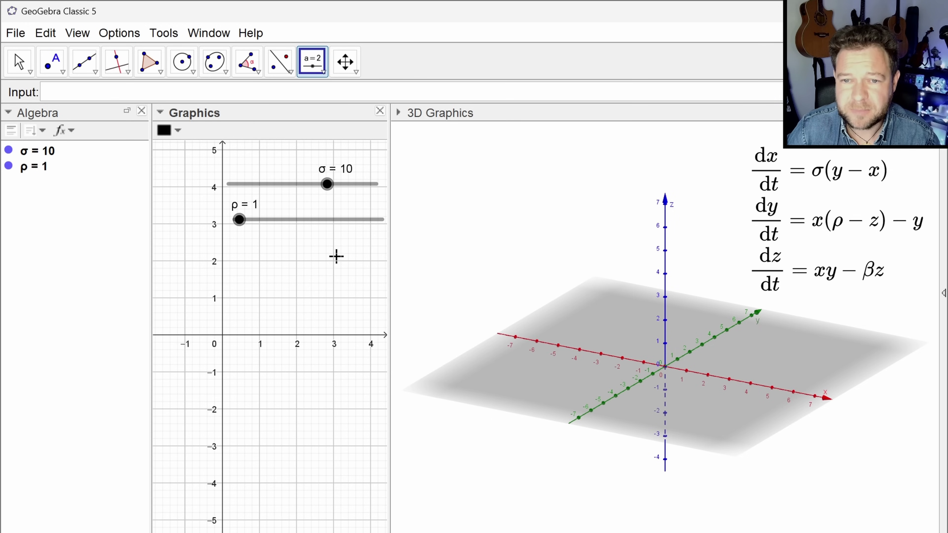
- Set the value of ρ to 28 in the Algebra view
{"action": "left_click_drag", "start_coordinate": [239, 220], "coordinate": [275, 219]}
{"action": "left_click", "coordinate": [53, 172]}
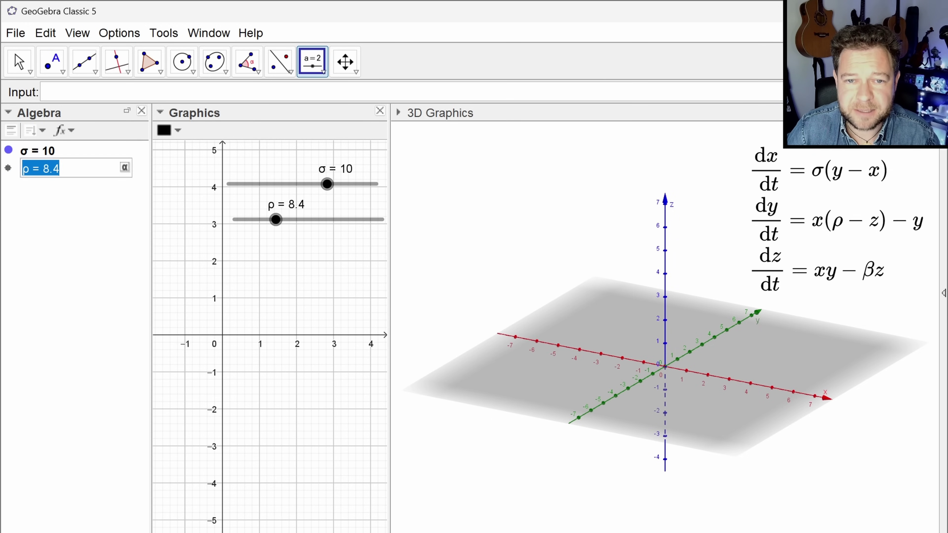
{"action": "key", "text": "Right"}
{"action": "key", "text": "BackSpace"}
{"action": "key", "text": "BackSpace"}
{"action": "key", "text": "BackSpace"}
{"action": "type", "text": "28"}
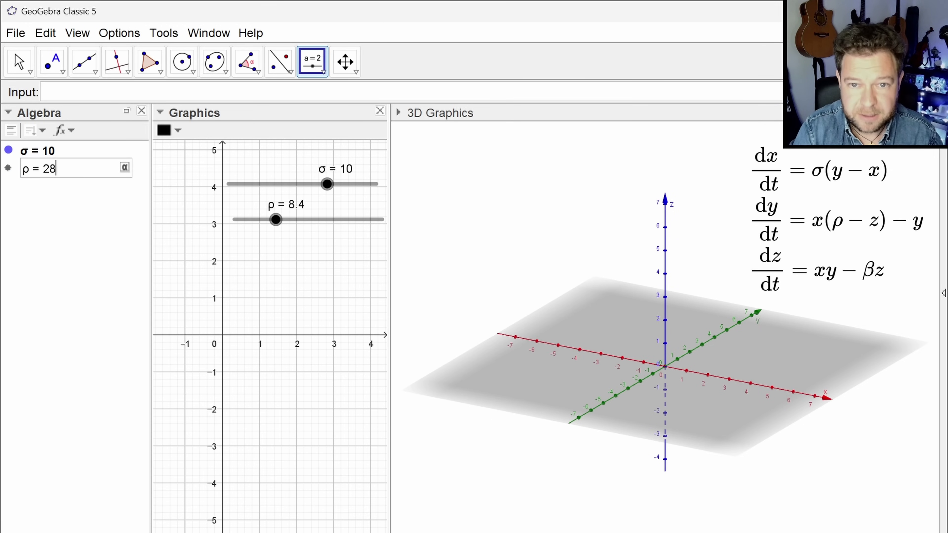
{"action": "key", "text": "Return"}
- Start a third number slider below the ρ slider, name it β and give it a minimum of 0
{"action": "left_click", "coordinate": [247, 263]}
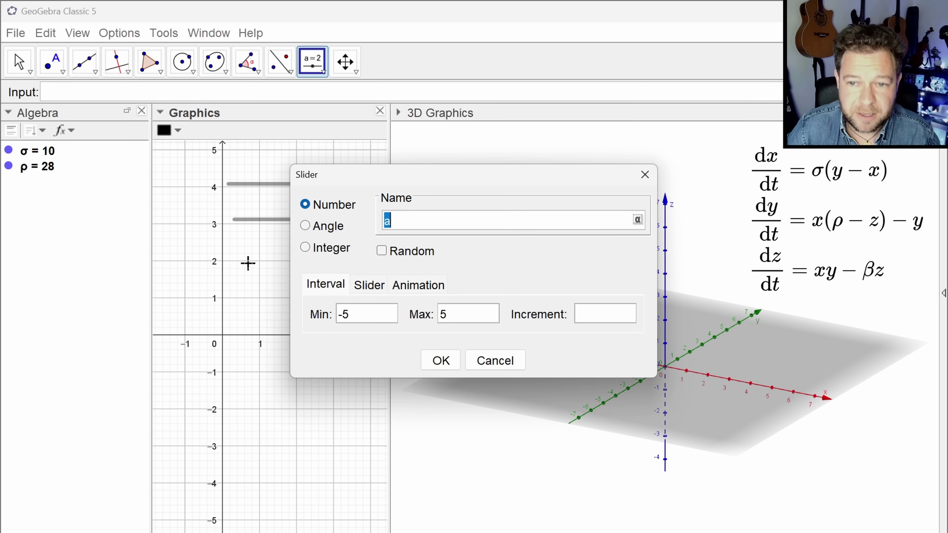
{"action": "type", "text": "β"}
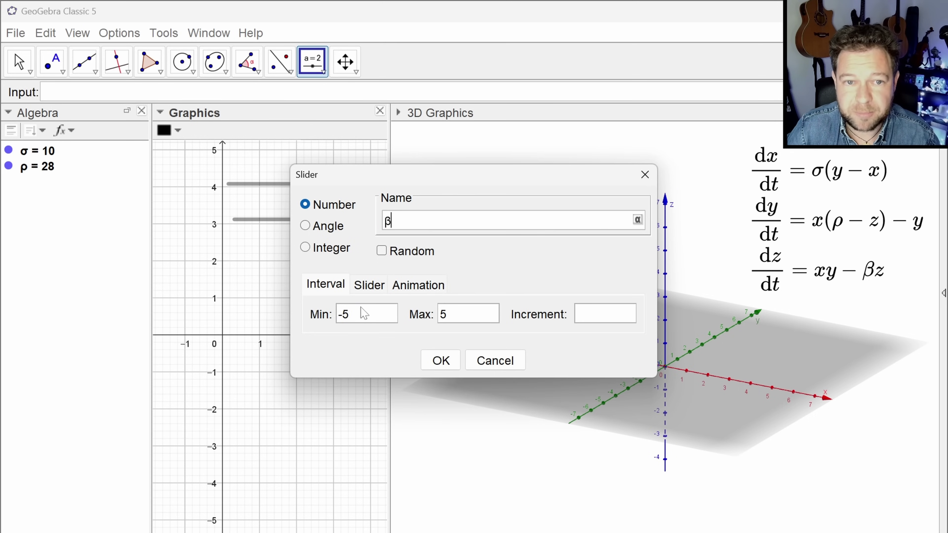
{"action": "left_click_drag", "start_coordinate": [364, 313], "coordinate": [328, 315]}
{"action": "type", "text": "0"}
- Give the β slider a maximum of 5 and an increment of 0.01, and create it
{"action": "key", "text": "Tab"}
{"action": "key", "text": "BackSpace"}
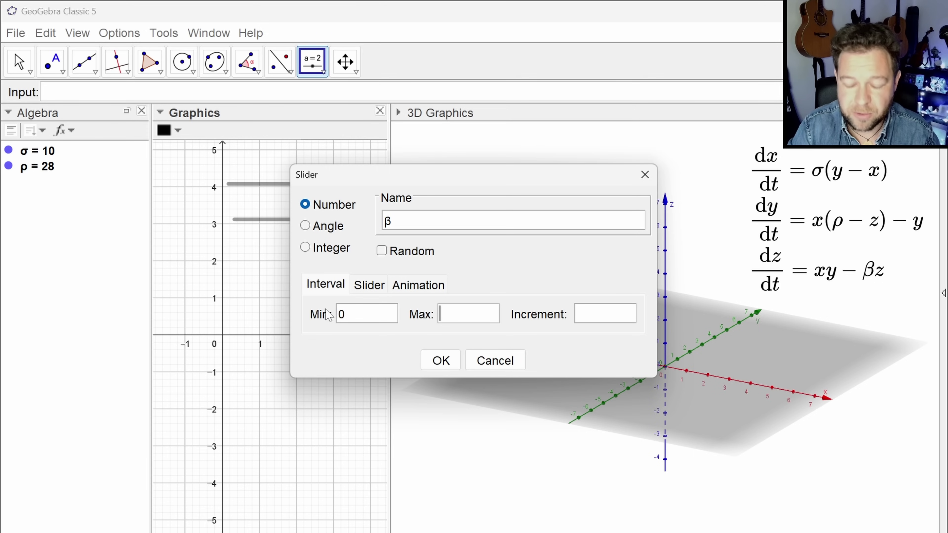
{"action": "type", "text": "10"}
{"action": "key", "text": "Tab"}
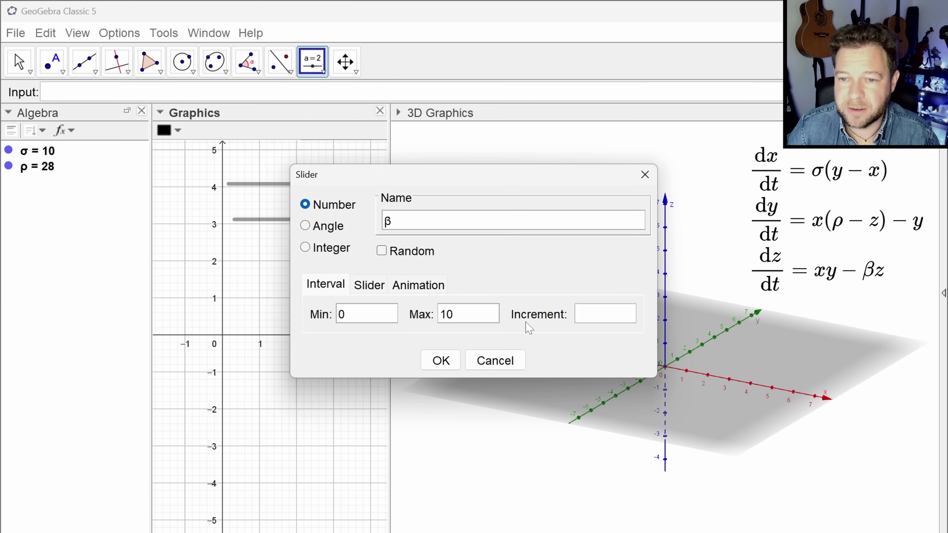
{"action": "double_click", "coordinate": [462, 322]}
{"action": "type", "text": "5"}
{"action": "left_click", "coordinate": [595, 325]}
{"action": "type", "text": "0.01"}
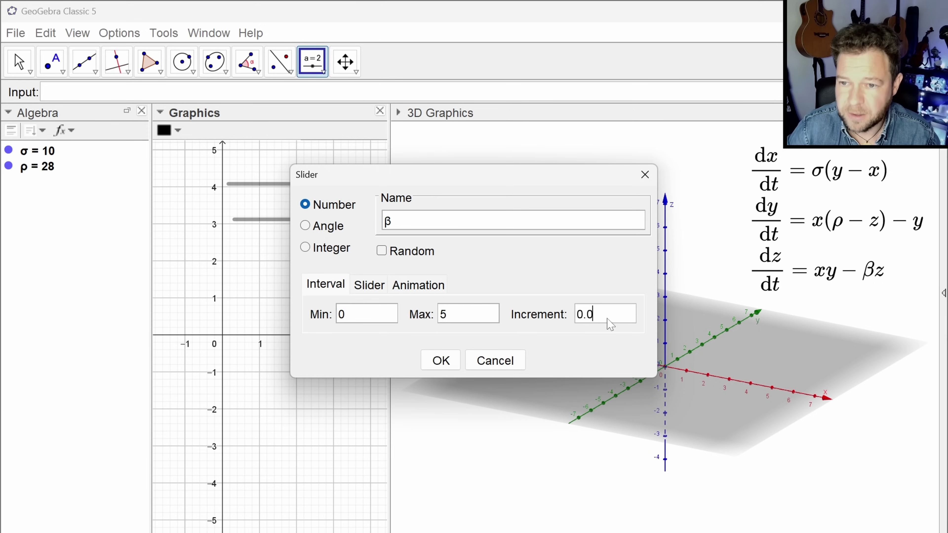
{"action": "left_click", "coordinate": [440, 359]}
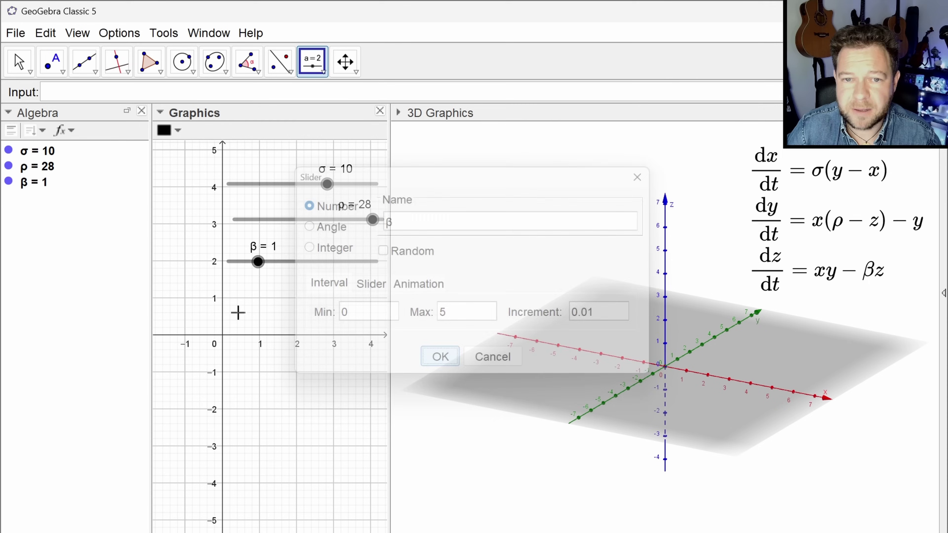
- Set the value of β to 8/3 in the Algebra view
{"action": "double_click", "coordinate": [41, 185]}
{"action": "left_click", "coordinate": [43, 184]}
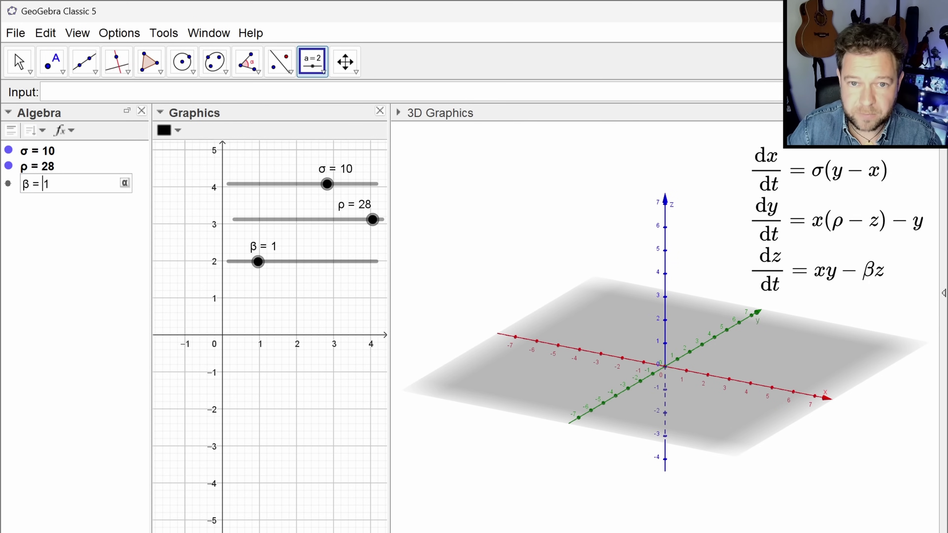
{"action": "key", "text": "Right"}
{"action": "key", "text": "BackSpace"}
{"action": "type", "text": "8/3"}
{"action": "key", "text": "Return"}
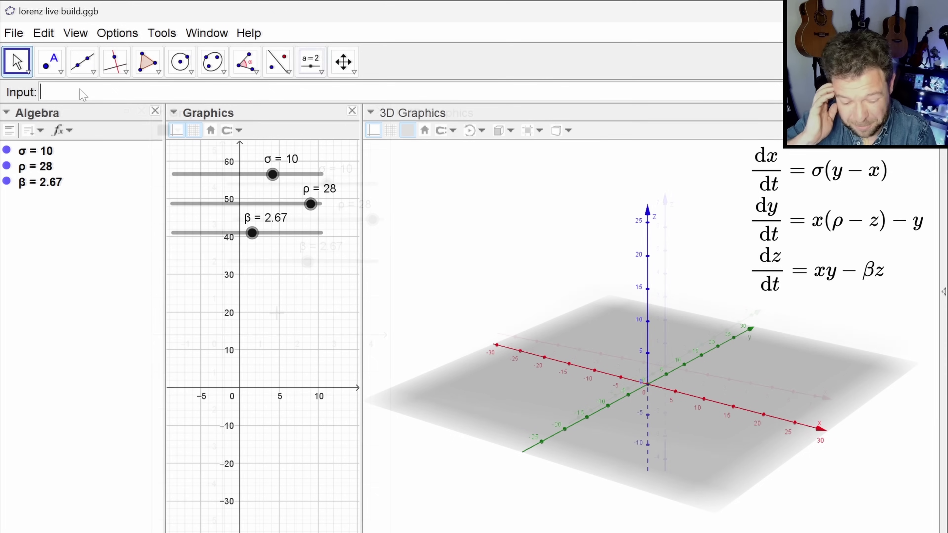
- Define the function xdot(t,x,y,z)=σ(y-x) and widen the Algebra view to show its full definition
{"action": "key", "text": "Escape"}
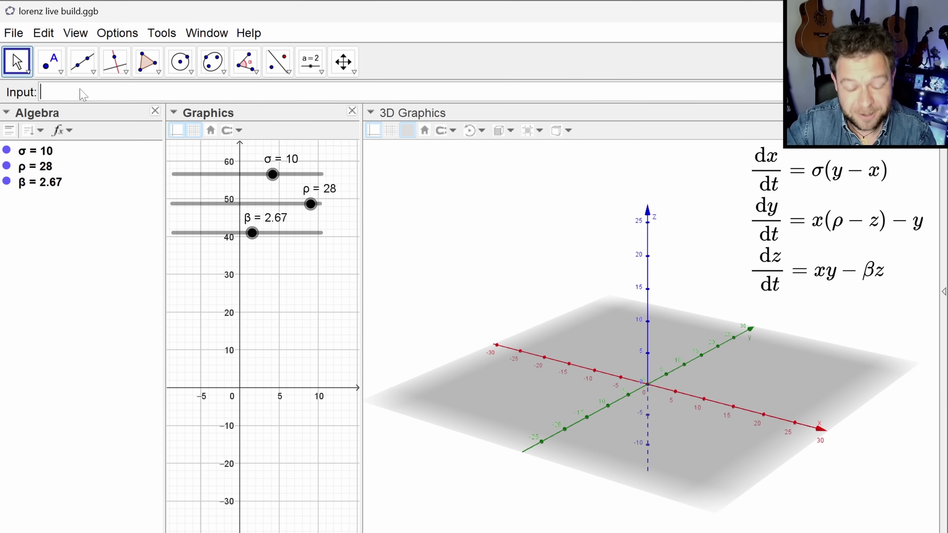
{"action": "type", "text": "xdot("}
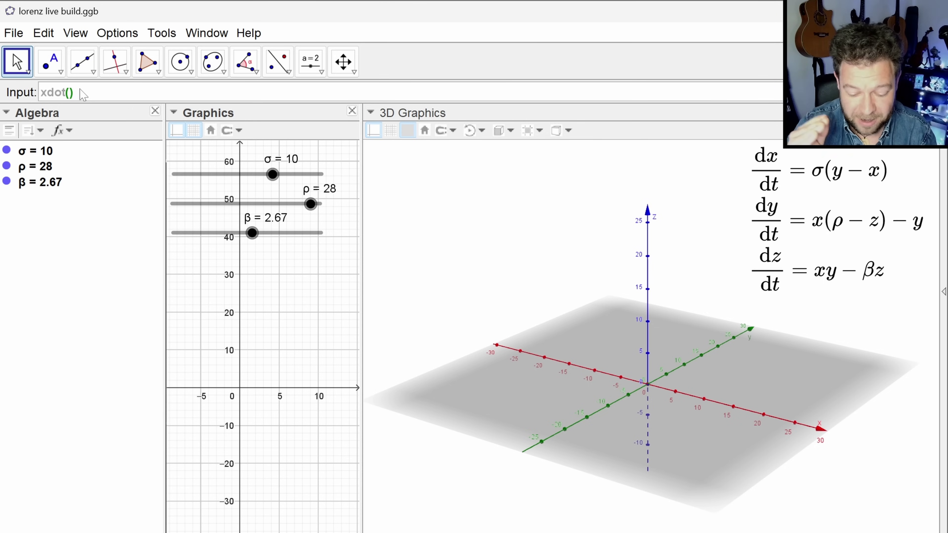
{"action": "type", "text": "t,x,y,"}
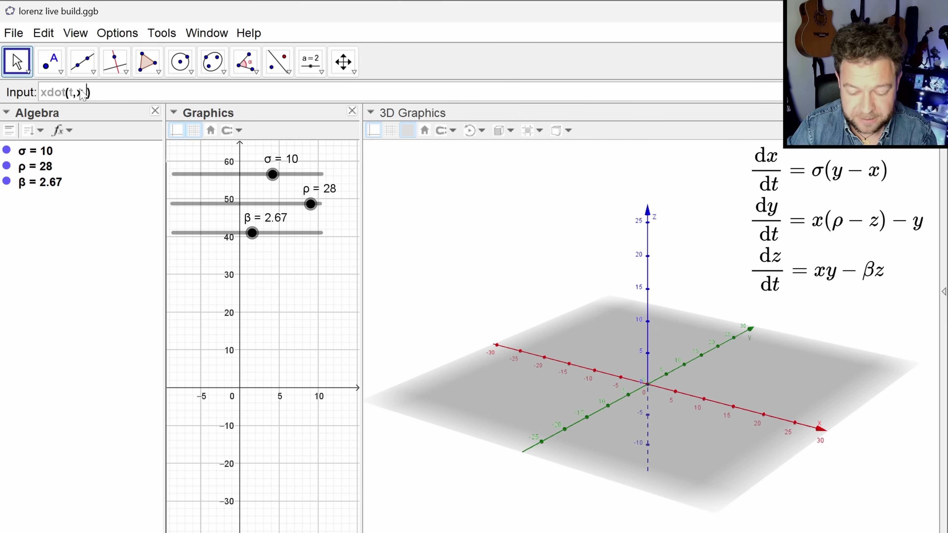
{"action": "type", "text": "z)"}
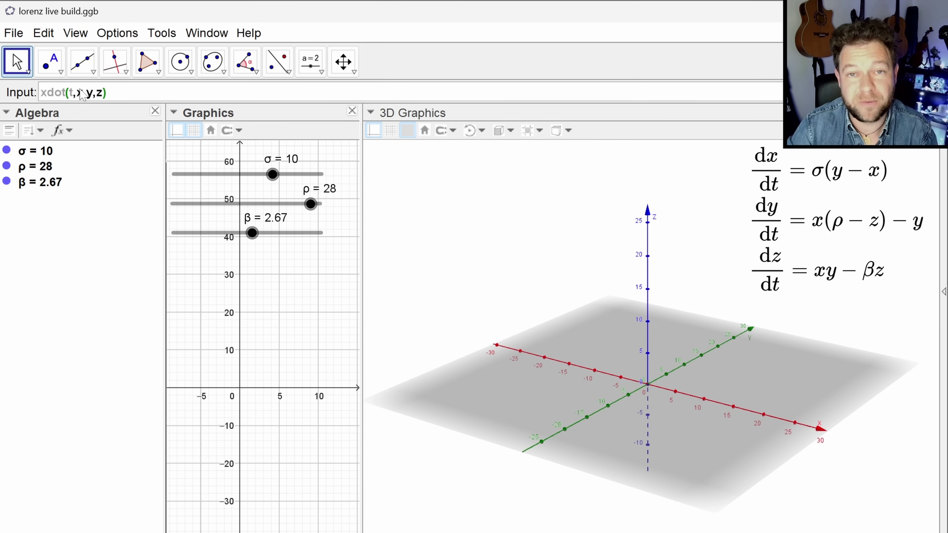
{"action": "type", "text": "="}
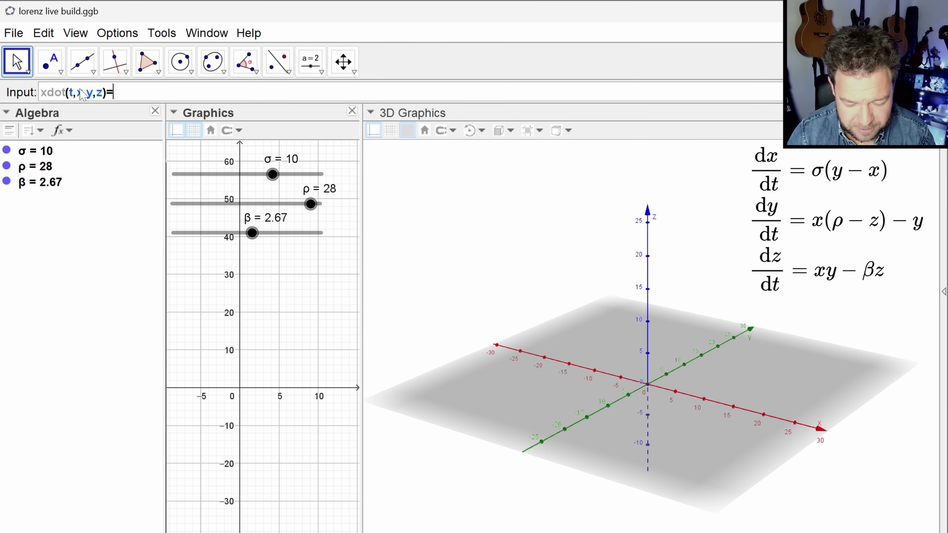
{"action": "type", "text": "σ"}
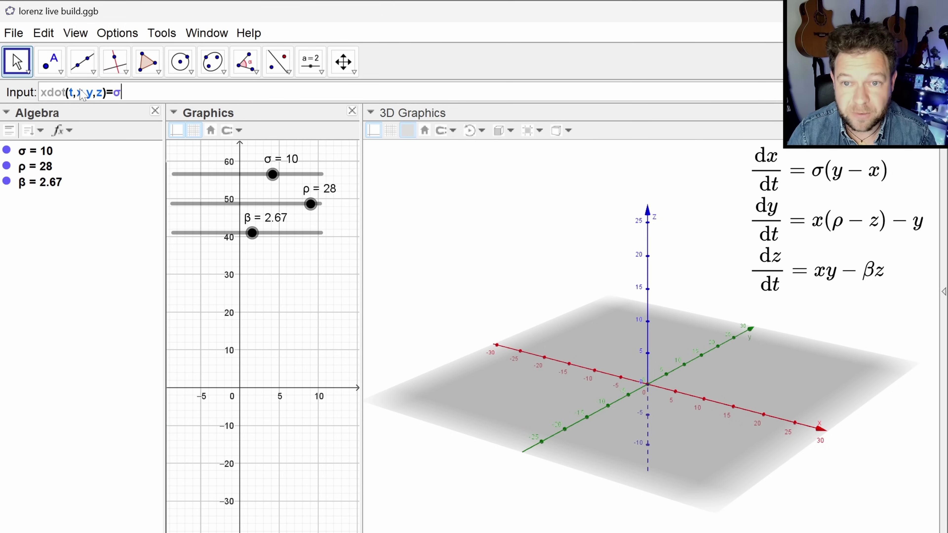
{"action": "type", "text": "(y-x)"}
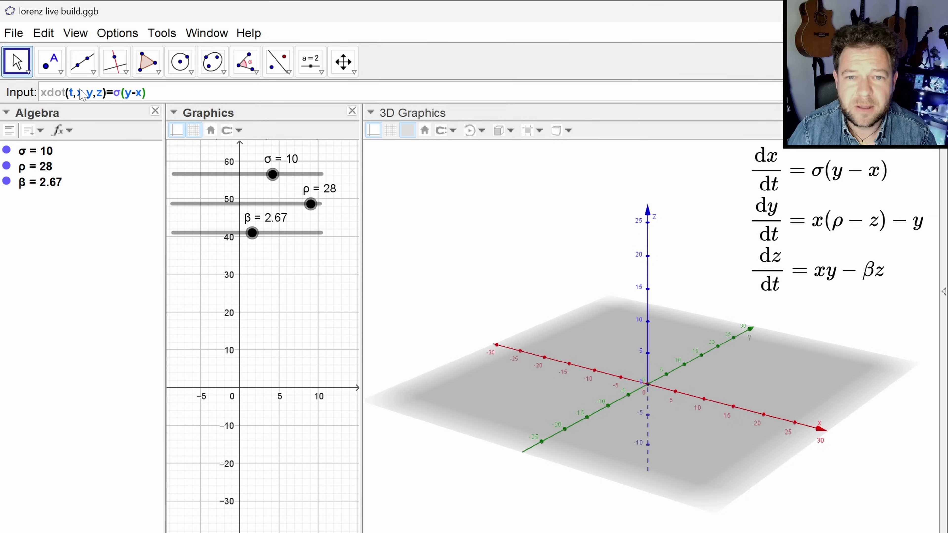
{"action": "key", "text": "Return"}
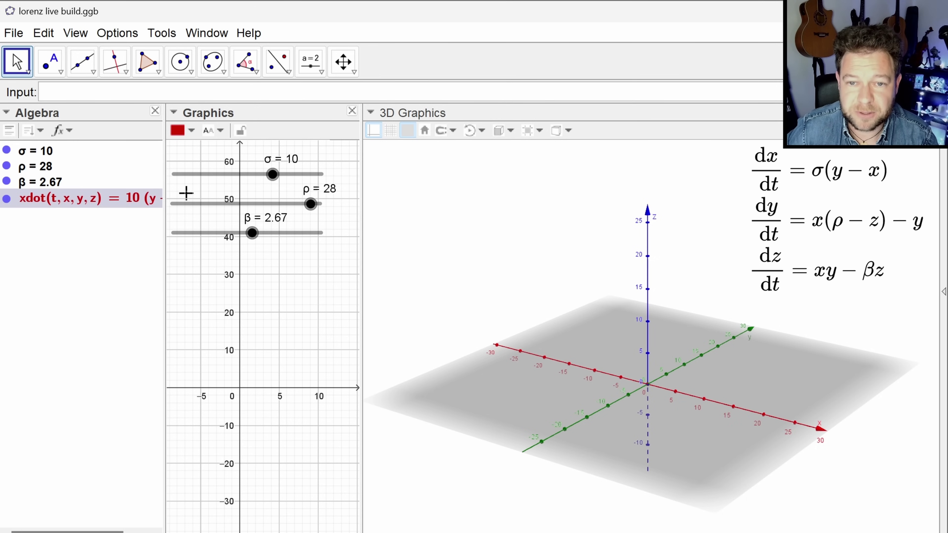
{"action": "left_click_drag", "start_coordinate": [164, 190], "coordinate": [201, 192]}
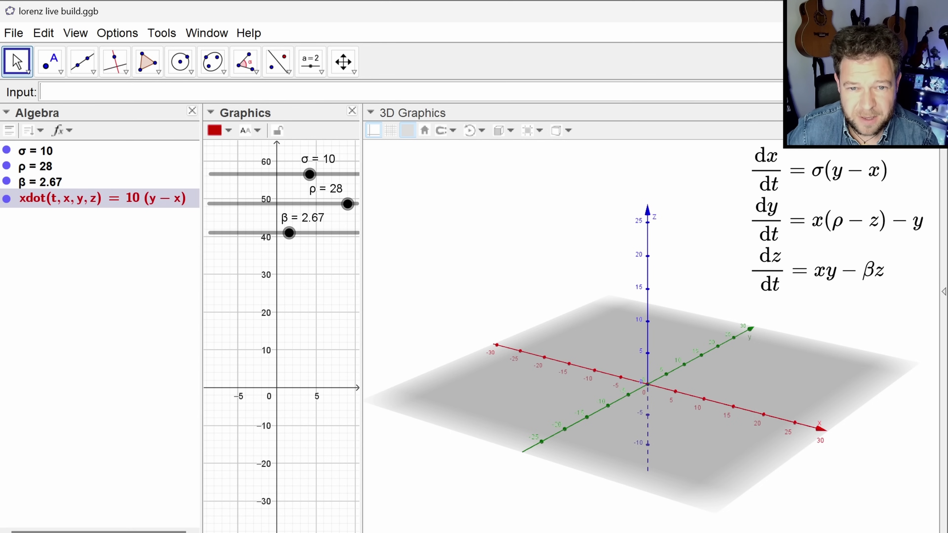
- Define the function ydot(t,x,y,z)=x(ρ-z)-y and widen the Algebra view to fit its definition
{"action": "type", "text": "ydot("}
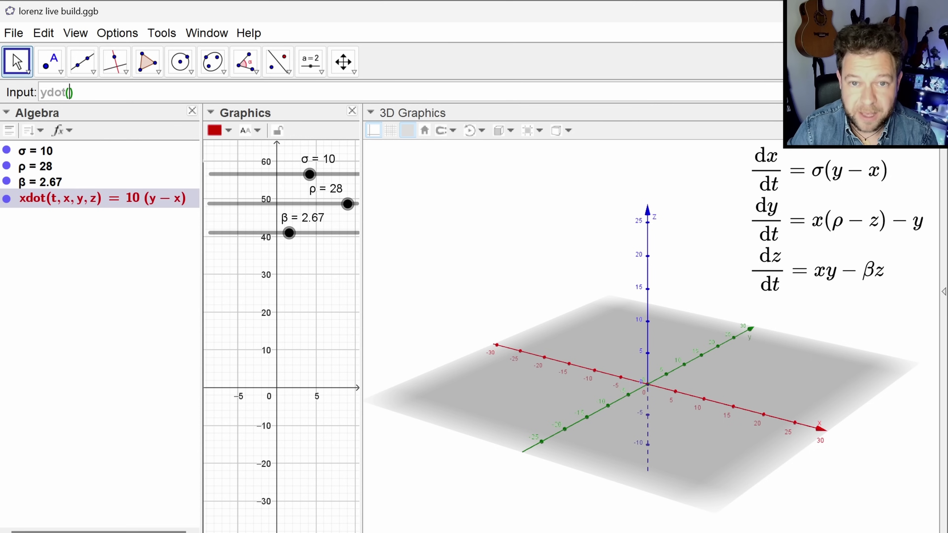
{"action": "type", "text": "t,x,y,z"}
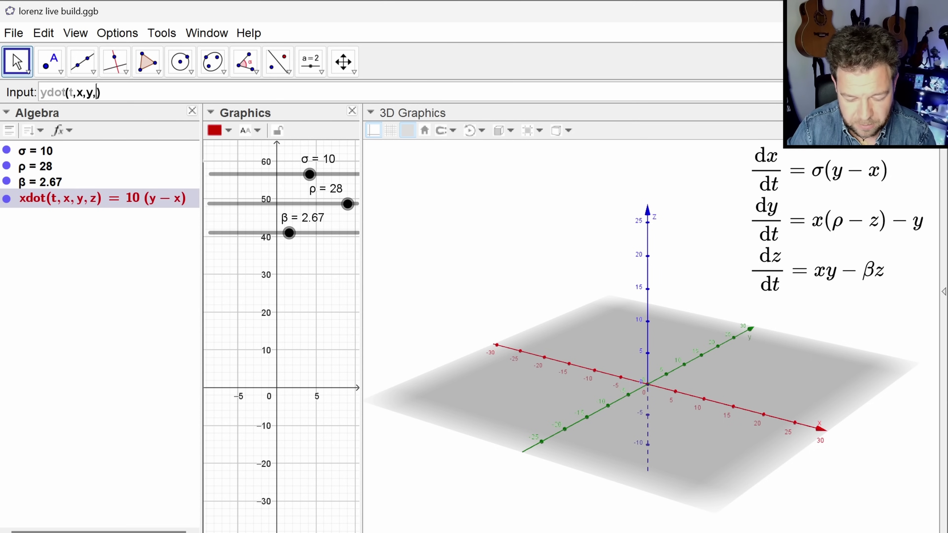
{"action": "type", "text": ")="}
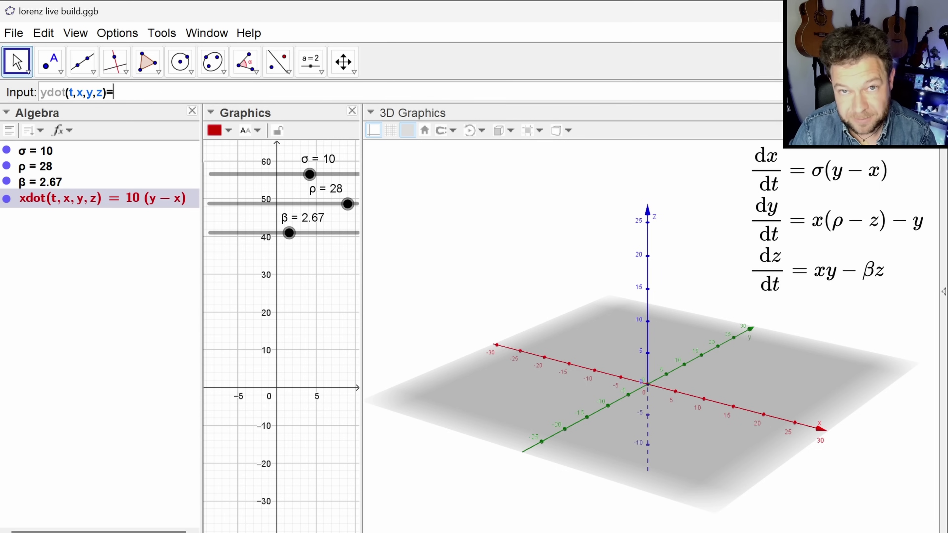
{"action": "type", "text": "x("}
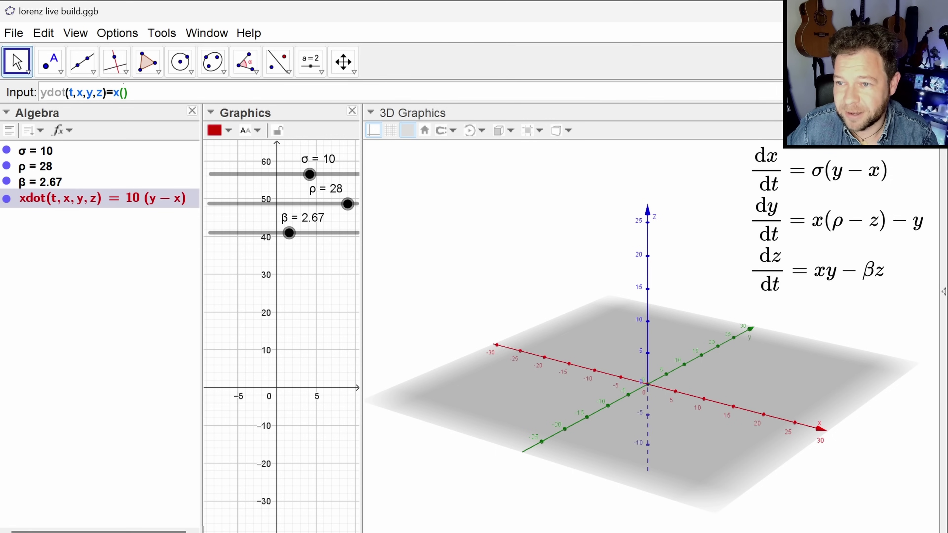
{"action": "left_click", "coordinate": [893, 92]}
{"action": "left_click", "coordinate": [754, 132]}
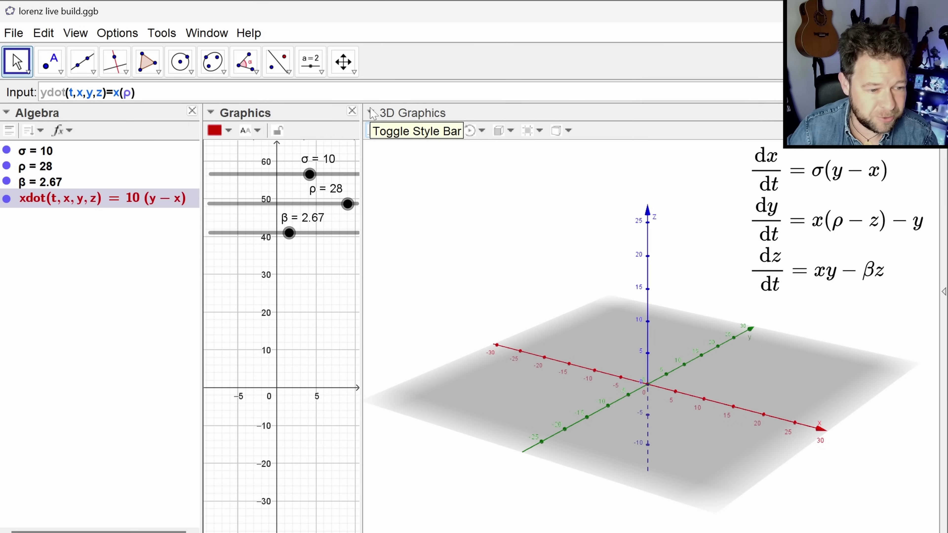
{"action": "type", "text": "-z"}
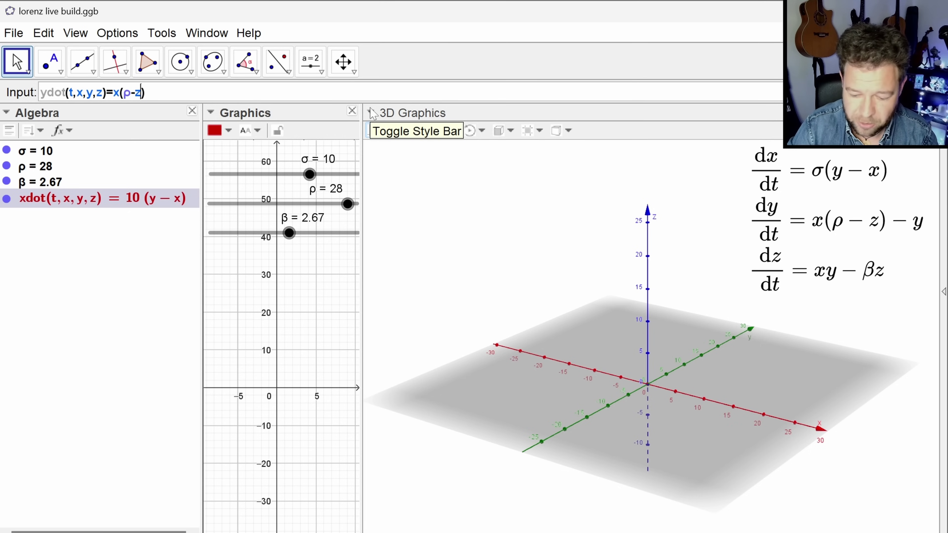
{"action": "key", "text": "Right"}
{"action": "type", "text": "-"}
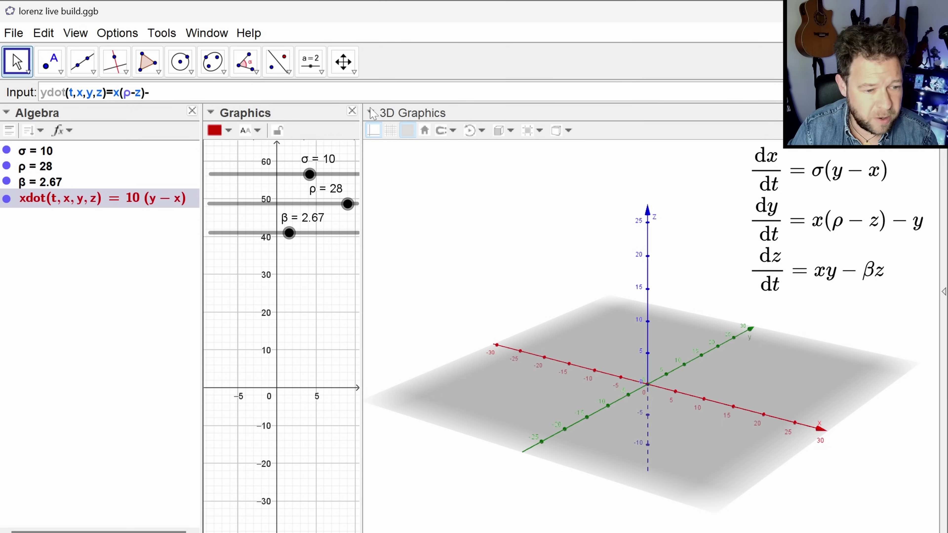
{"action": "type", "text": "y"}
{"action": "key", "text": "Return"}
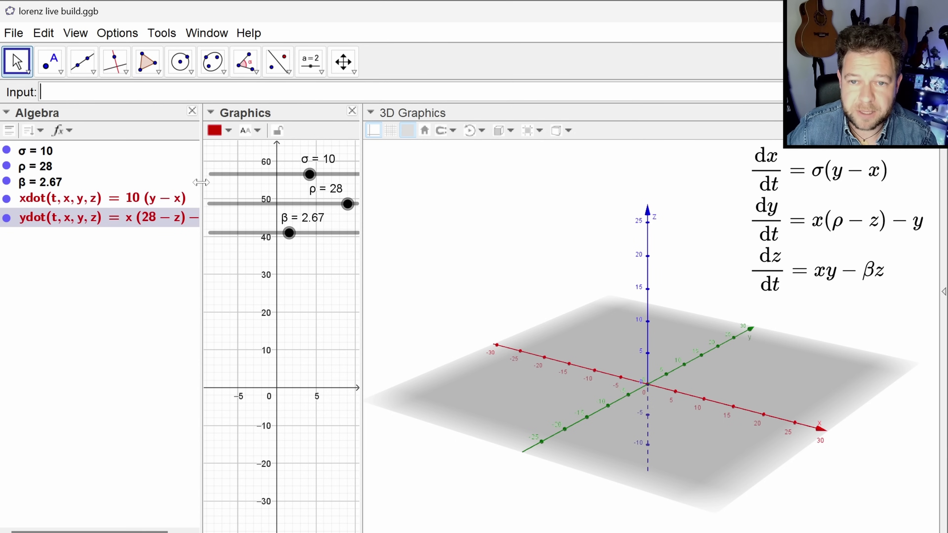
{"action": "left_click_drag", "start_coordinate": [202, 182], "coordinate": [224, 183]}
{"action": "left_click", "coordinate": [323, 299]}
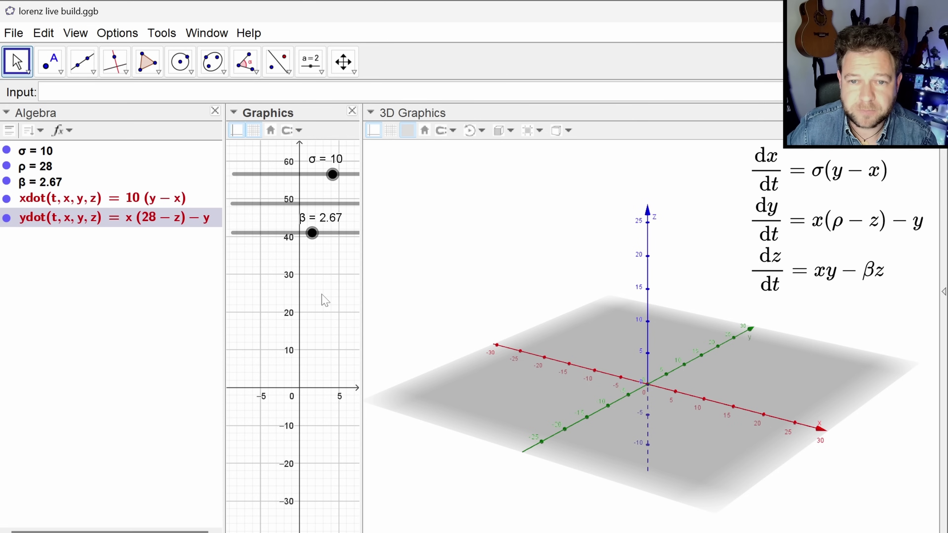
- Define the function zdot(t,x,y,z)=x*y-βz
{"action": "left_click", "coordinate": [75, 92]}
{"action": "type", "text": "zdot"}
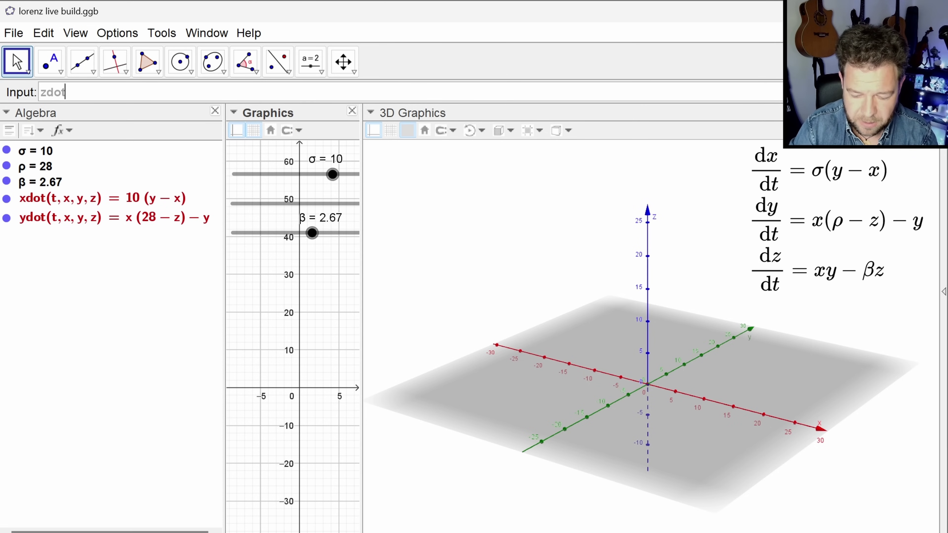
{"action": "type", "text": "(t,x,y,z"}
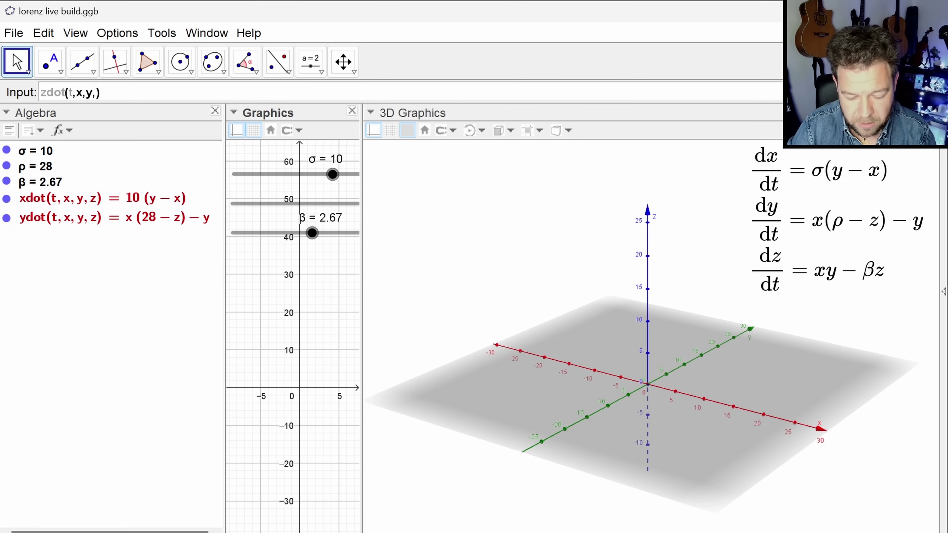
{"action": "type", "text": ")="}
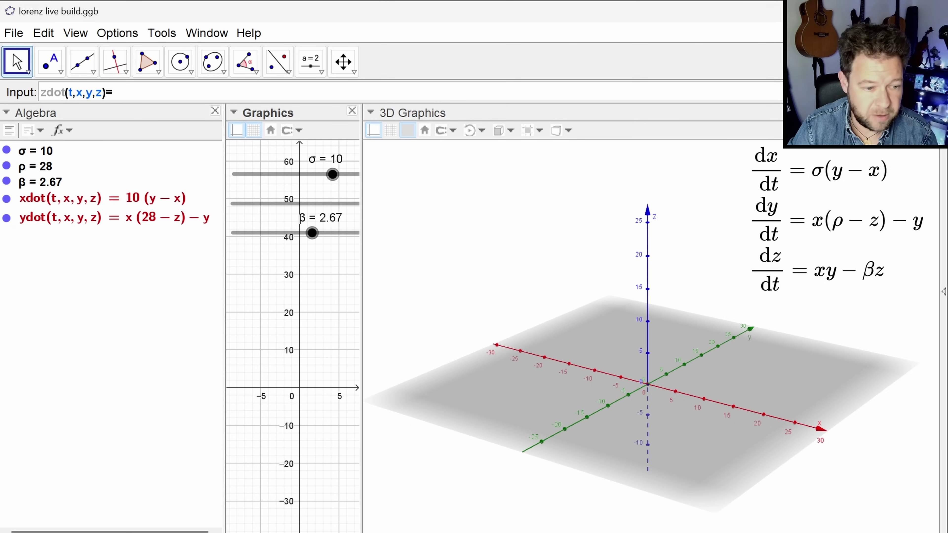
{"action": "type", "text": "x*y-"}
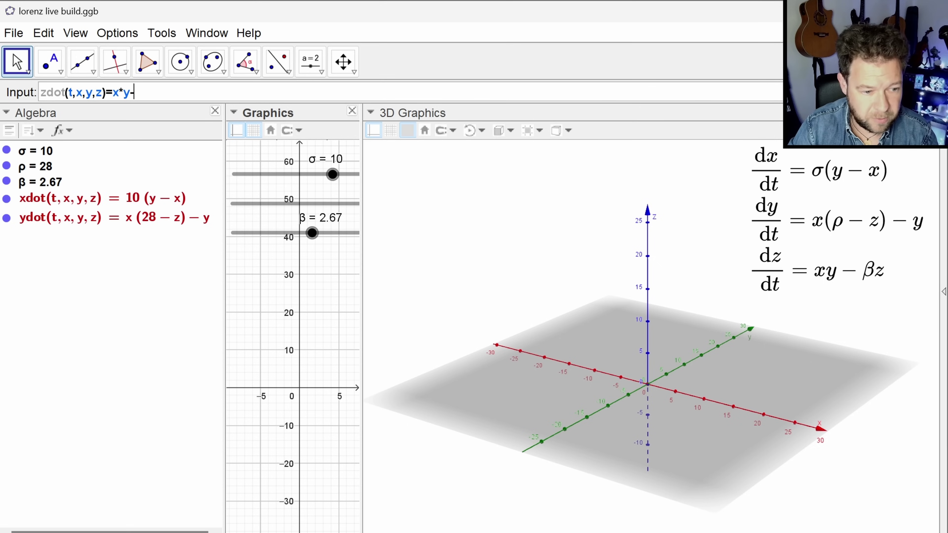
{"action": "type", "text": "β"}
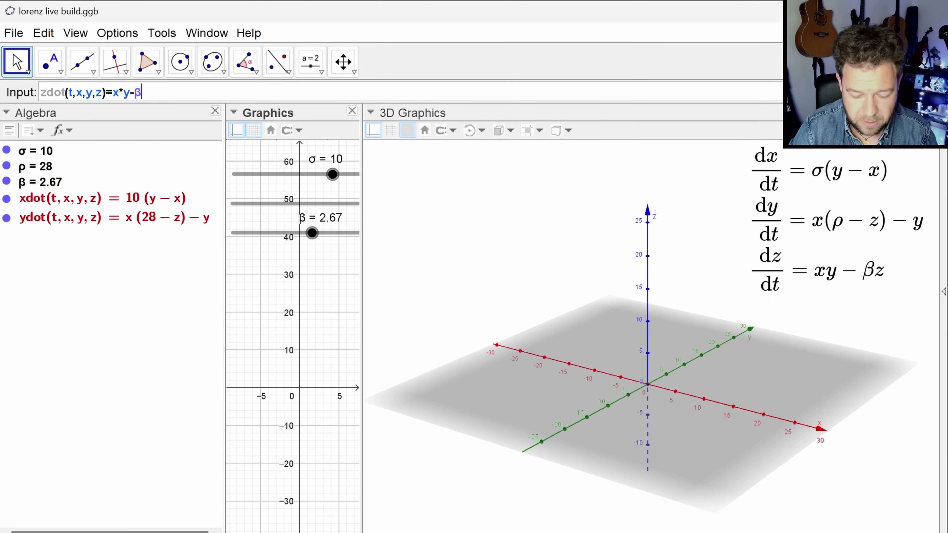
{"action": "type", "text": "z"}
{"action": "key", "text": "Return"}
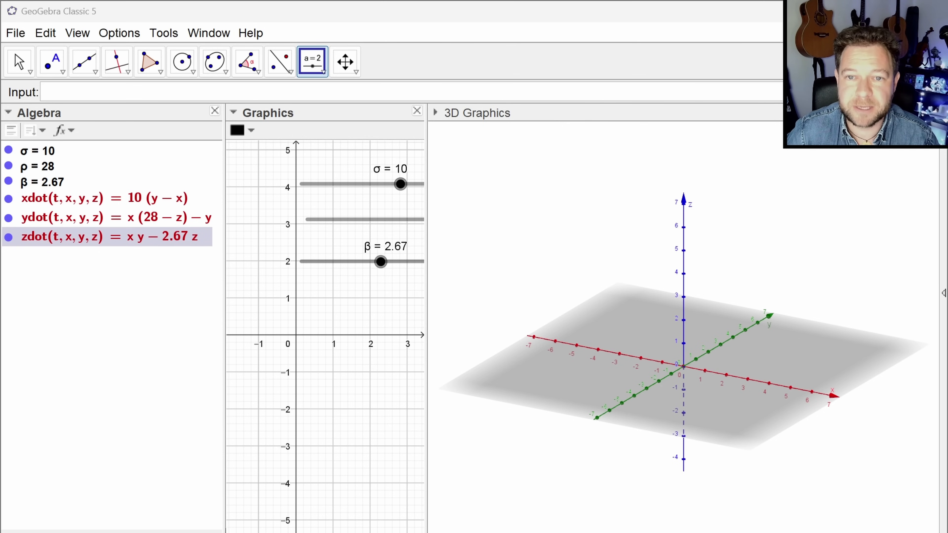
- Begin a new input with the NSolveODE command template for a list of derivatives, initial x-coordinate, initial y-coordinates and final x-coordinate
{"action": "left_click", "coordinate": [314, 92]}
{"action": "type", "text": "nsol"}
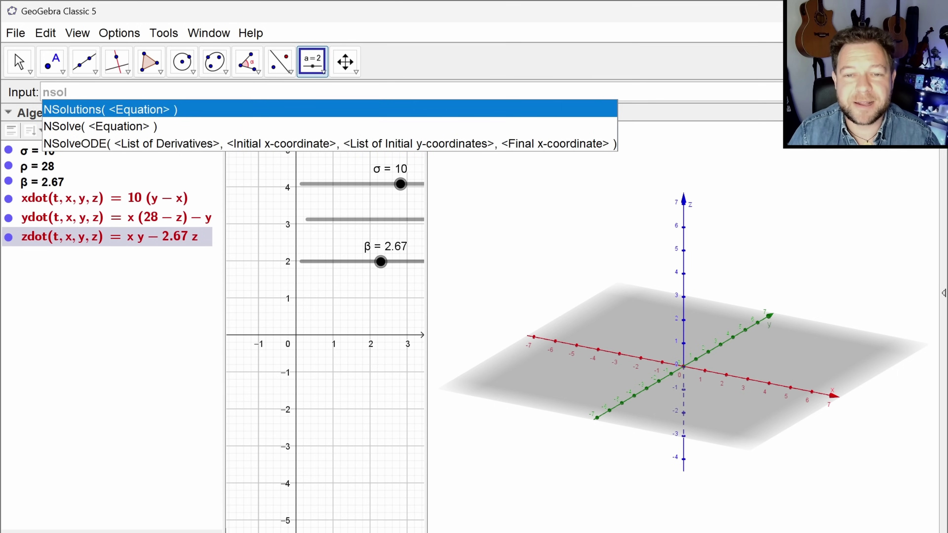
{"action": "key", "text": "Down"}
{"action": "key", "text": "Down"}
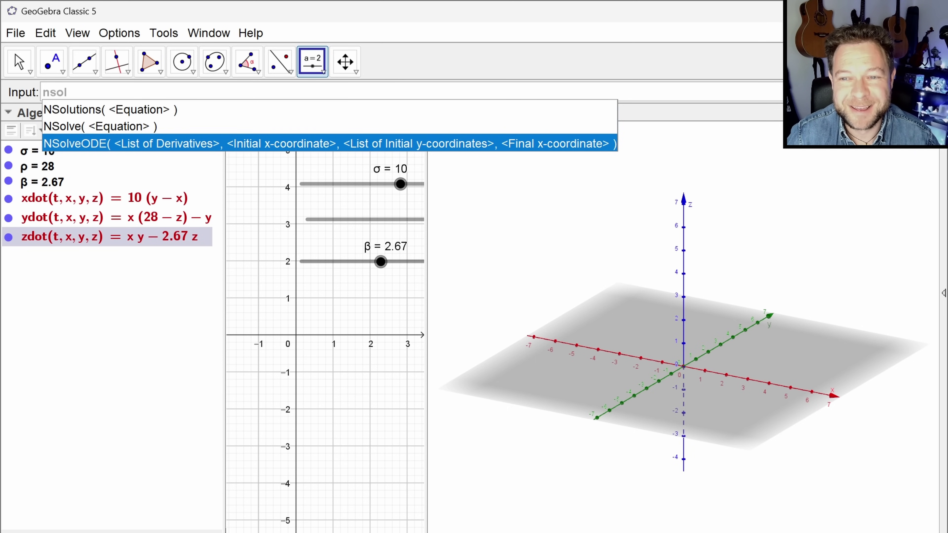
{"action": "key", "text": "Return"}
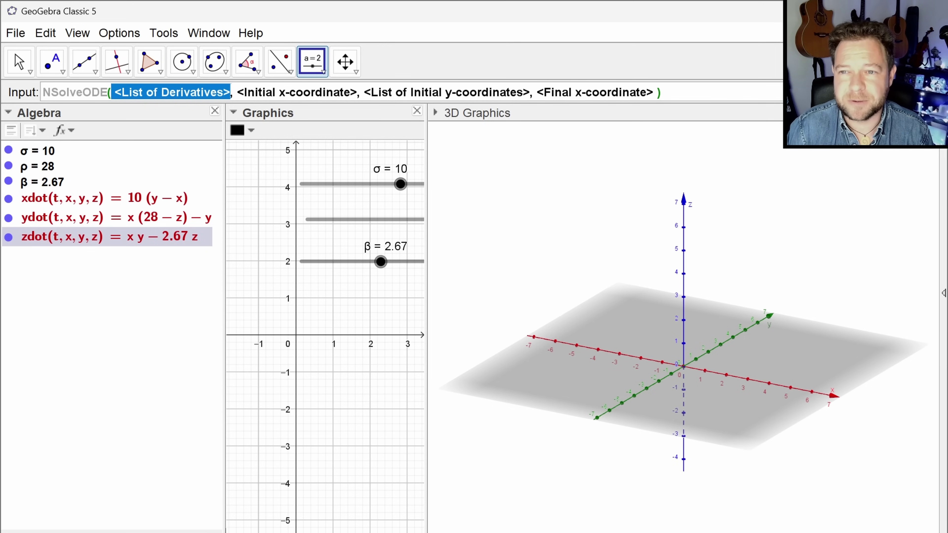
- Clear the unfinished NSolveODE command from the input
{"action": "key", "text": "End"}
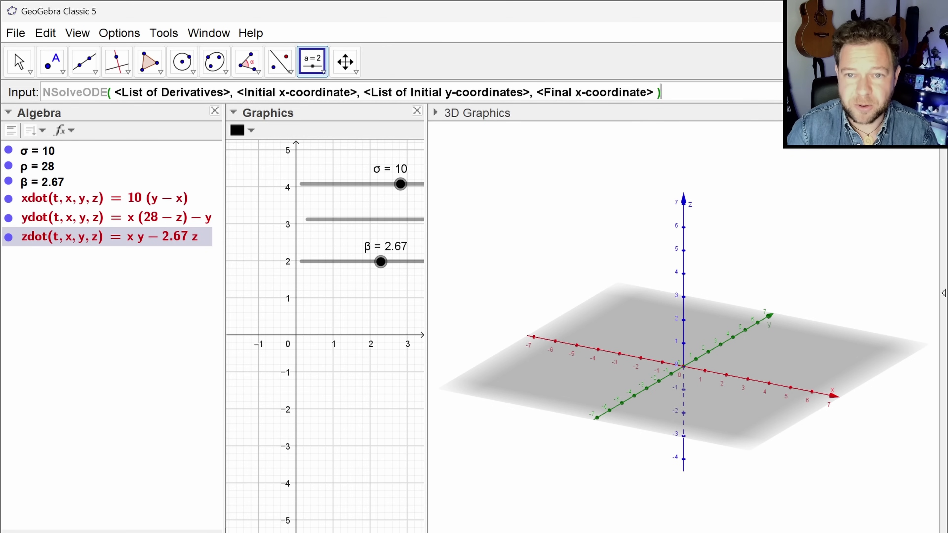
{"action": "key", "text": "ctrl+a"}
{"action": "key", "text": "BackSpace"}
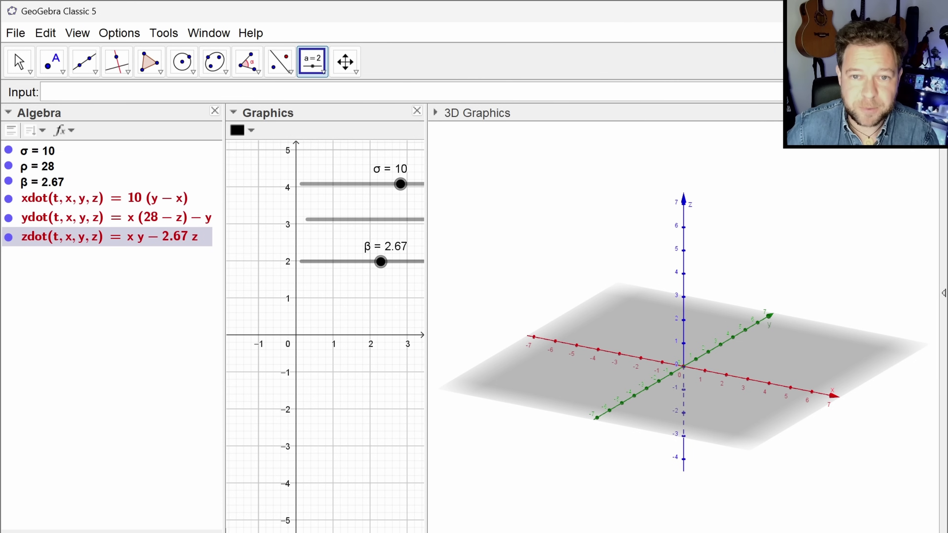
- Place a free point on the xy-plane in the 3D view and move it nearer the origin, to about (0.65, 0.88, 0)
{"action": "left_click", "coordinate": [51, 61]}
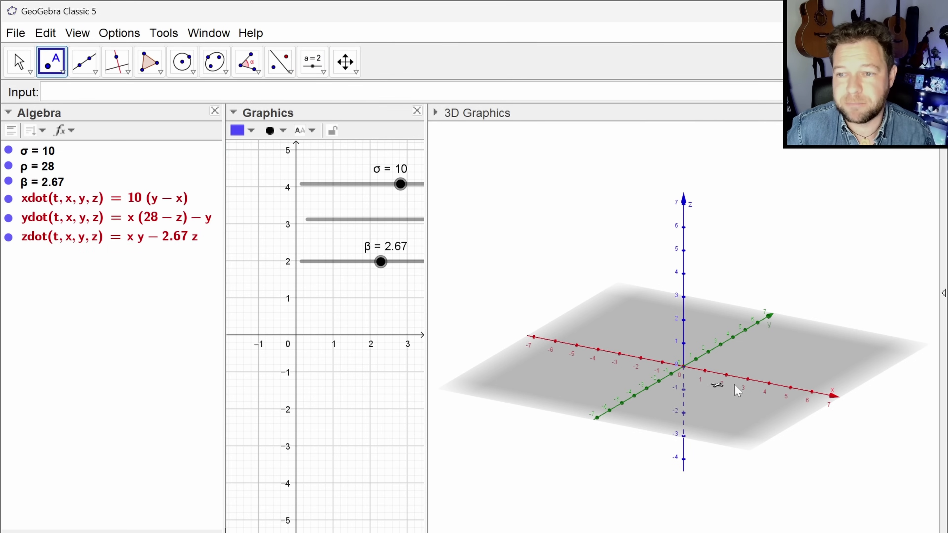
{"action": "left_click", "coordinate": [748, 359]}
{"action": "key", "text": "Escape"}
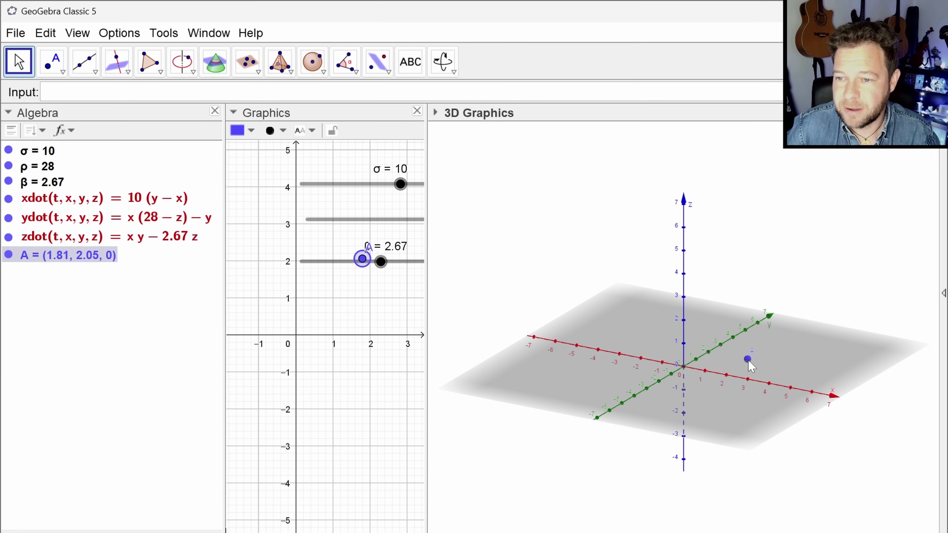
{"action": "left_click_drag", "start_coordinate": [748, 360], "coordinate": [708, 366]}
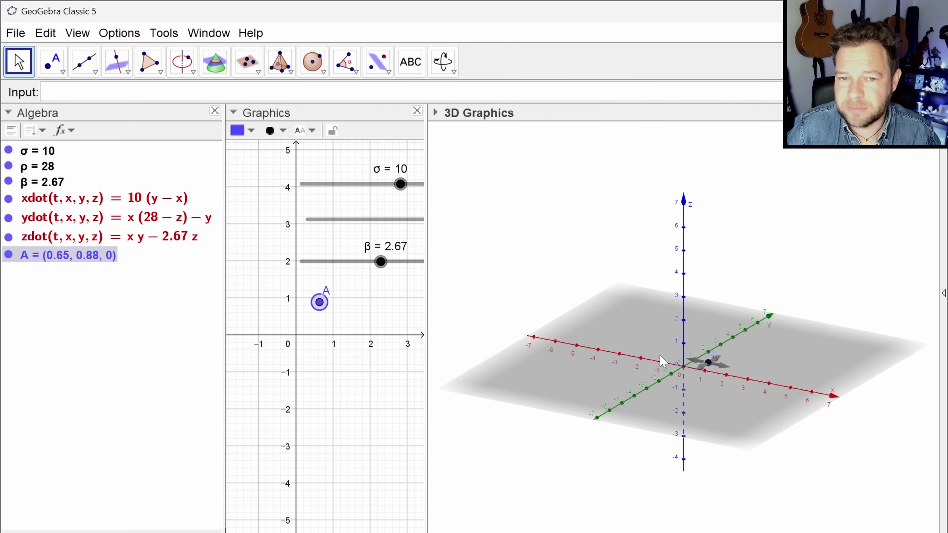
- Redefine point A with the coordinates (1,1,1)
{"action": "double_click", "coordinate": [91, 257]}
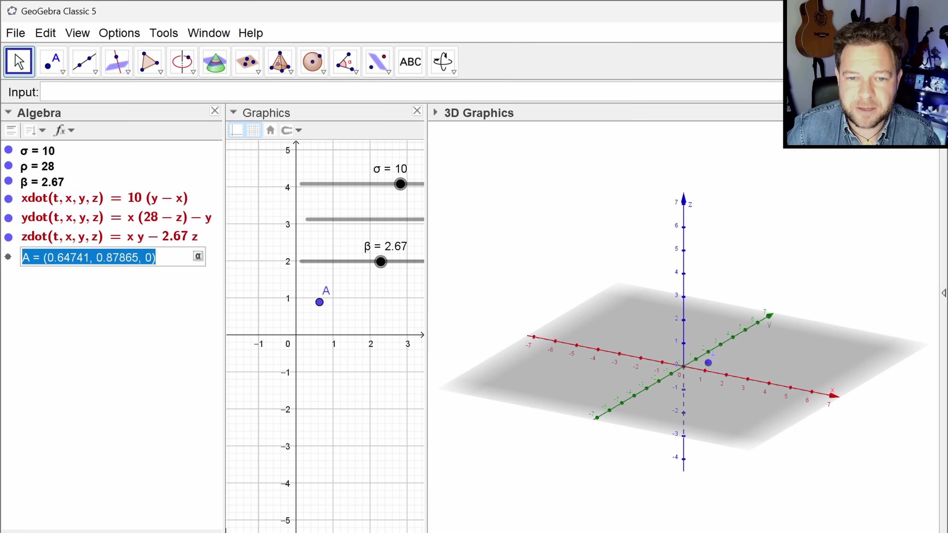
{"action": "left_click_drag", "start_coordinate": [48, 258], "coordinate": [153, 258]}
{"action": "type", "text": "1,1"}
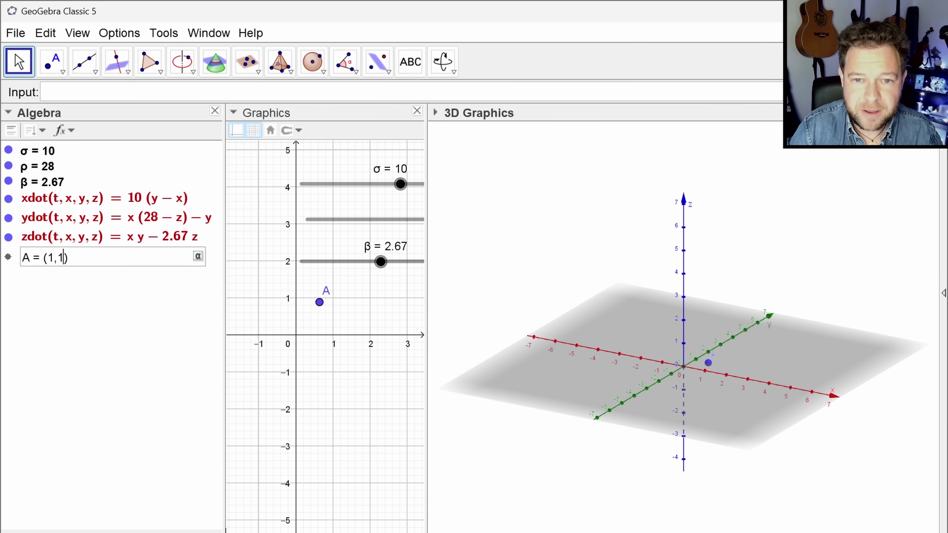
{"action": "type", "text": ",1)"}
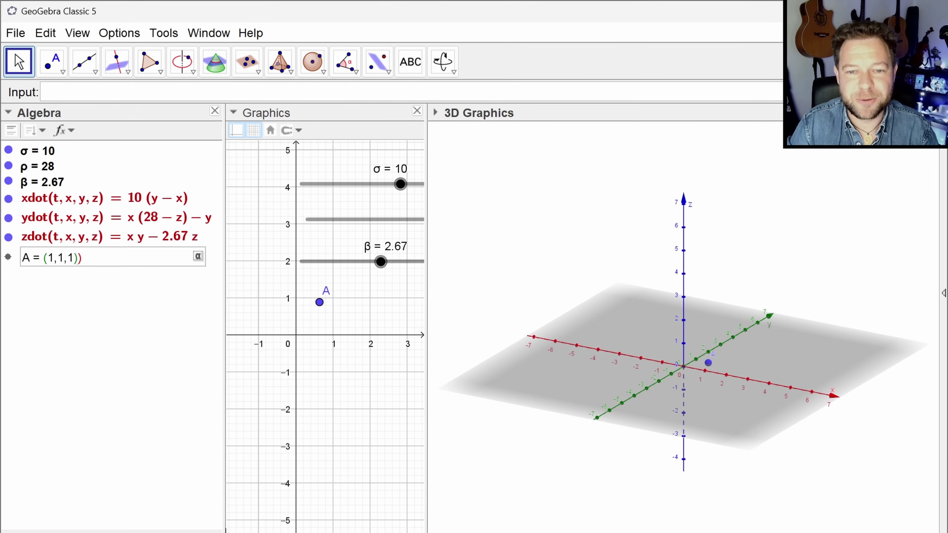
{"action": "key", "text": "Return"}
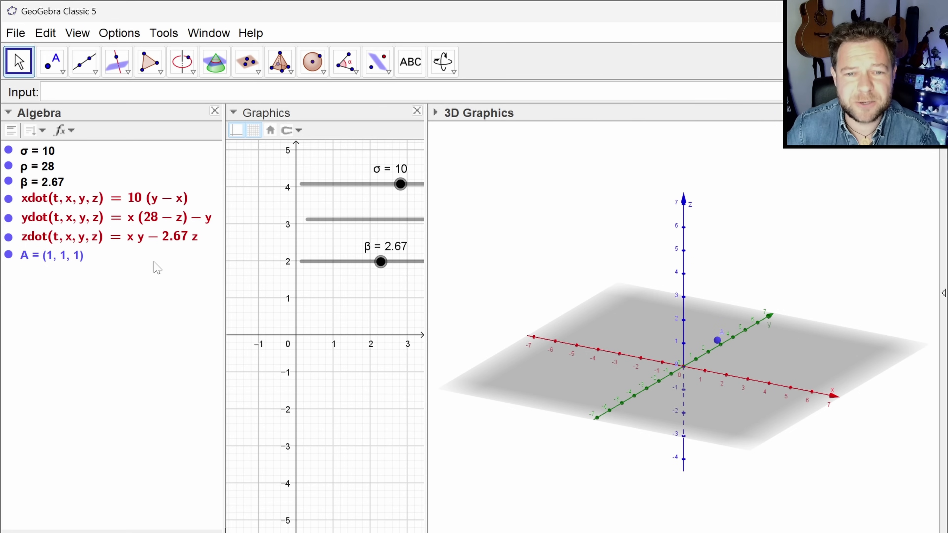
- Define the number maxt=30
{"action": "left_click", "coordinate": [123, 92]}
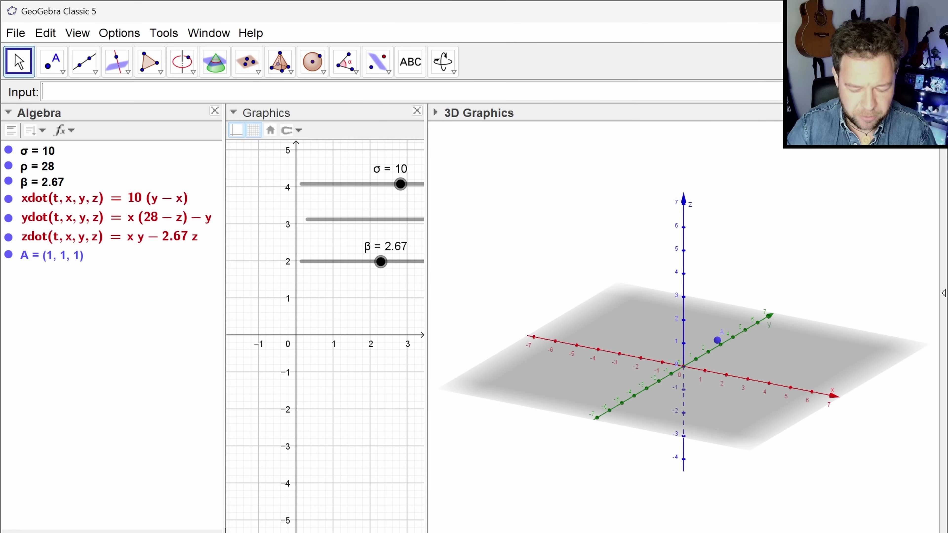
{"action": "type", "text": "maxt="}
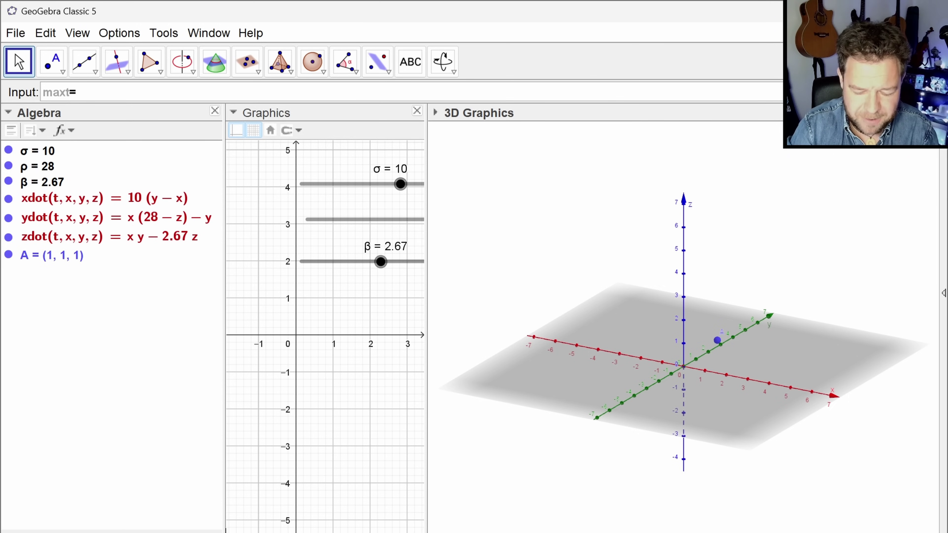
{"action": "type", "text": "30"}
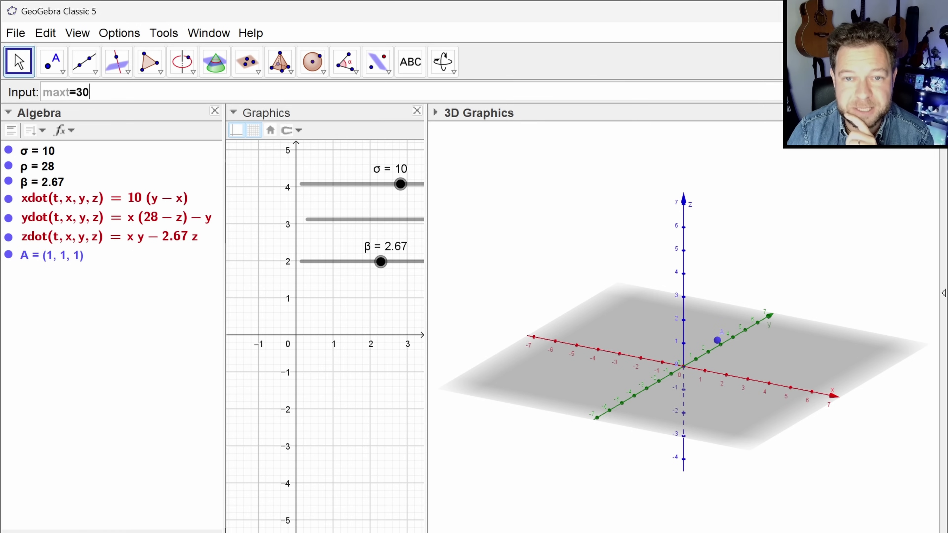
{"action": "key", "text": "Return"}
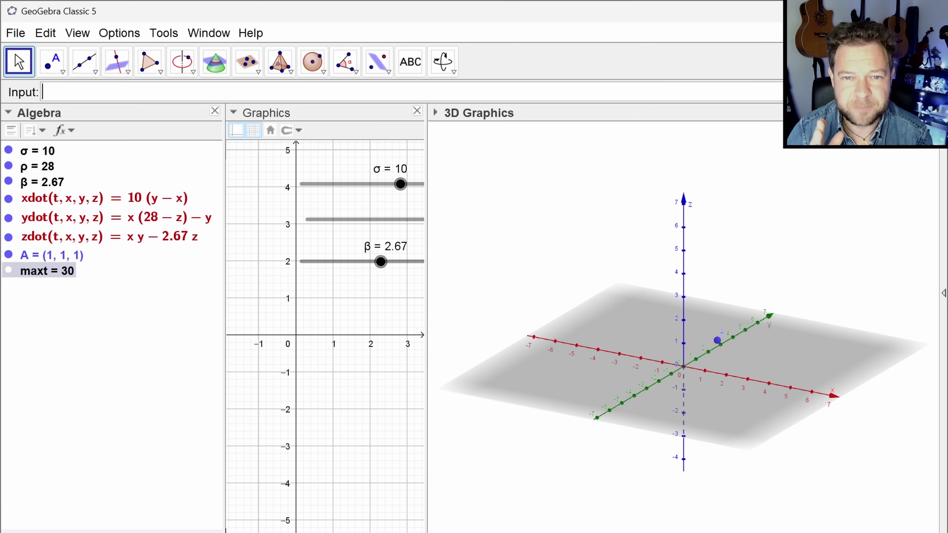
- Begin an NSolveODE command with {xdot,ydot,zdot} as the list of derivatives and 0 as the initial x-coordinate
{"action": "type", "text": "nsolve"}
{"action": "key", "text": "Down"}
{"action": "key", "text": "Return"}
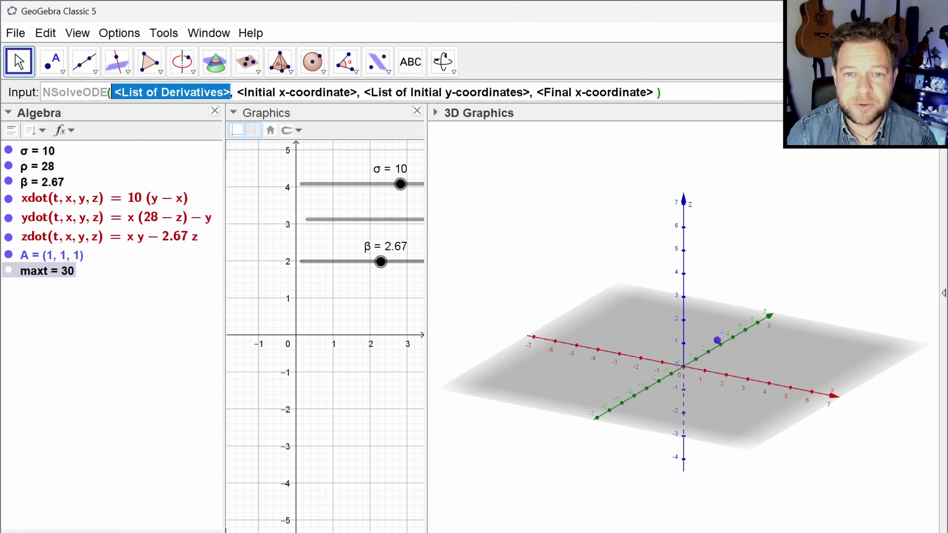
{"action": "type", "text": "{"}
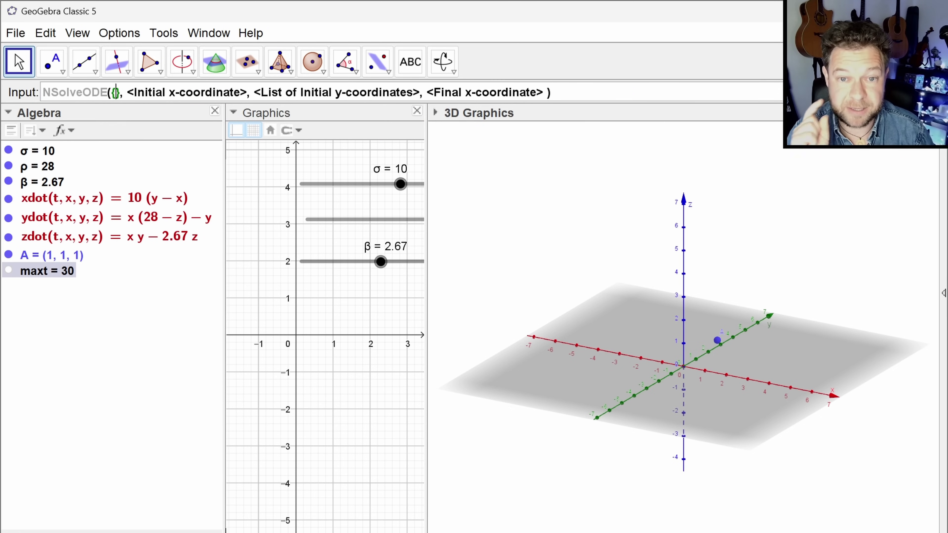
{"action": "type", "text": "xdot,"}
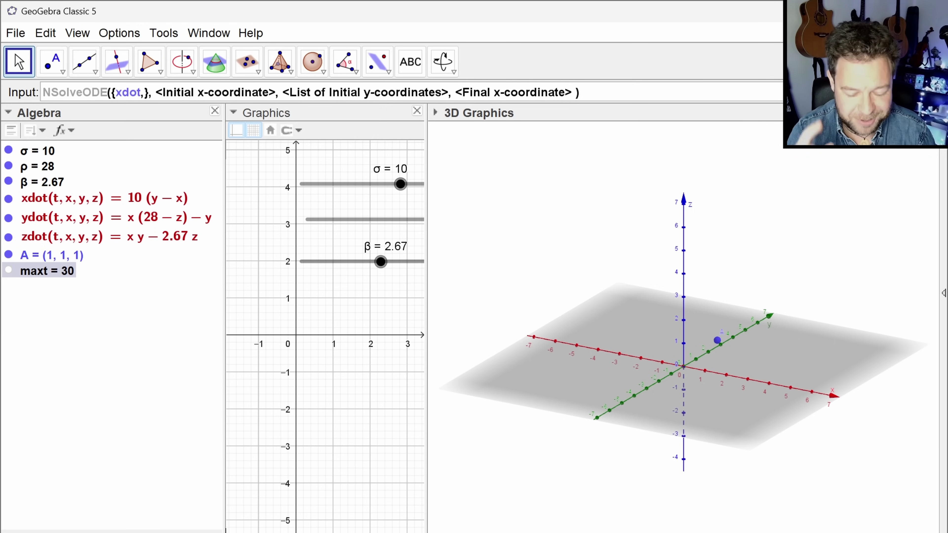
{"action": "type", "text": "ydot,"}
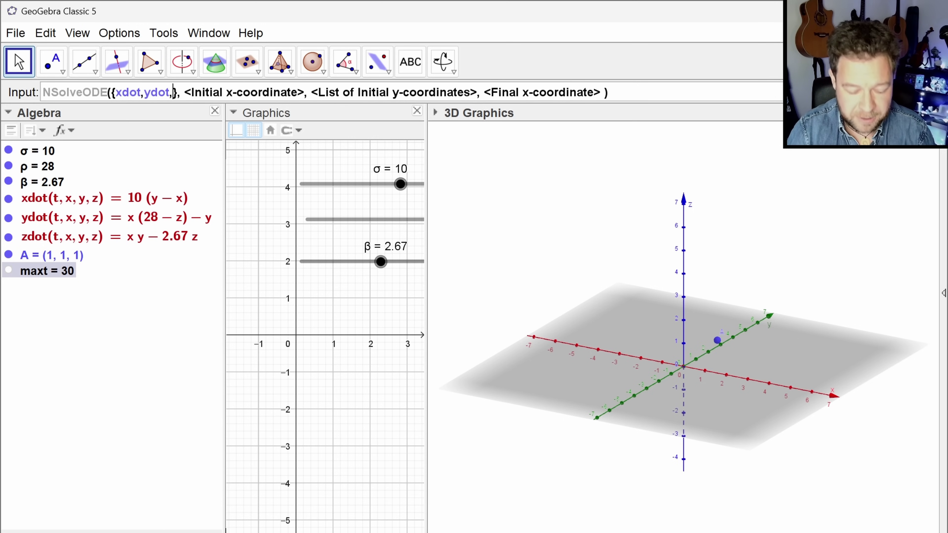
{"action": "type", "text": "zdo"}
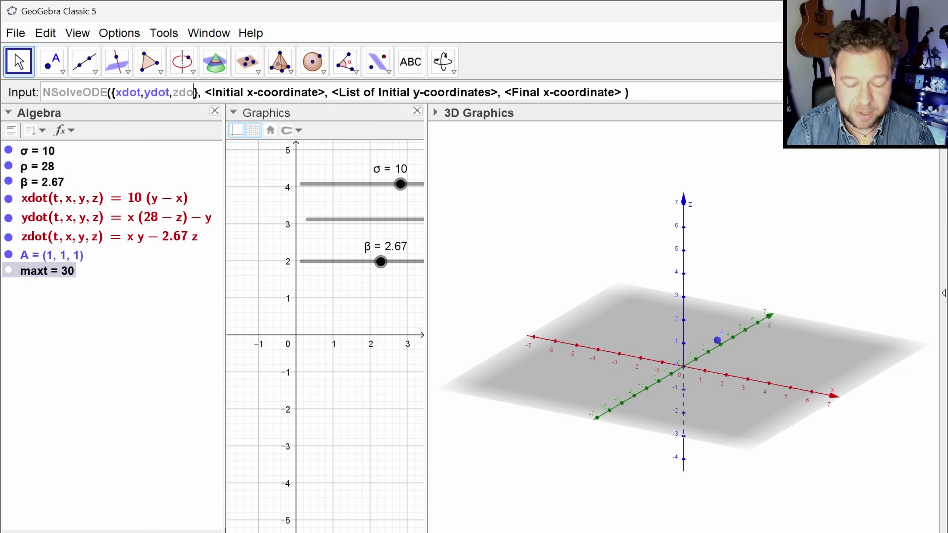
{"action": "type", "text": "t"}
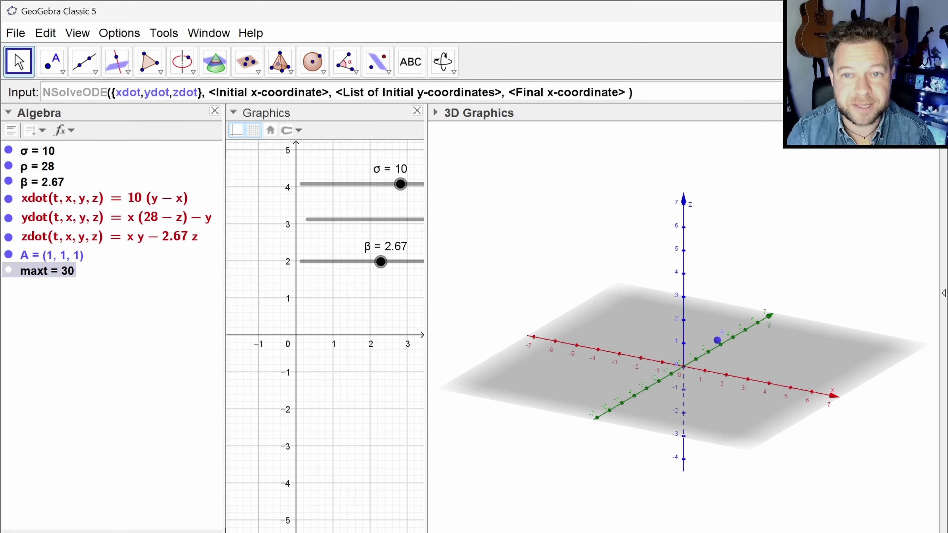
{"action": "key", "text": "Tab"}
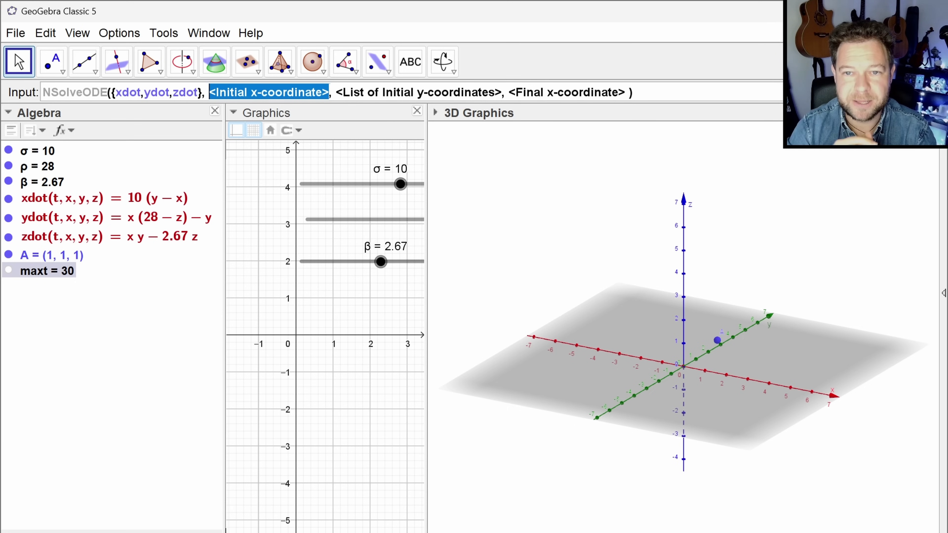
{"action": "type", "text": "0"}
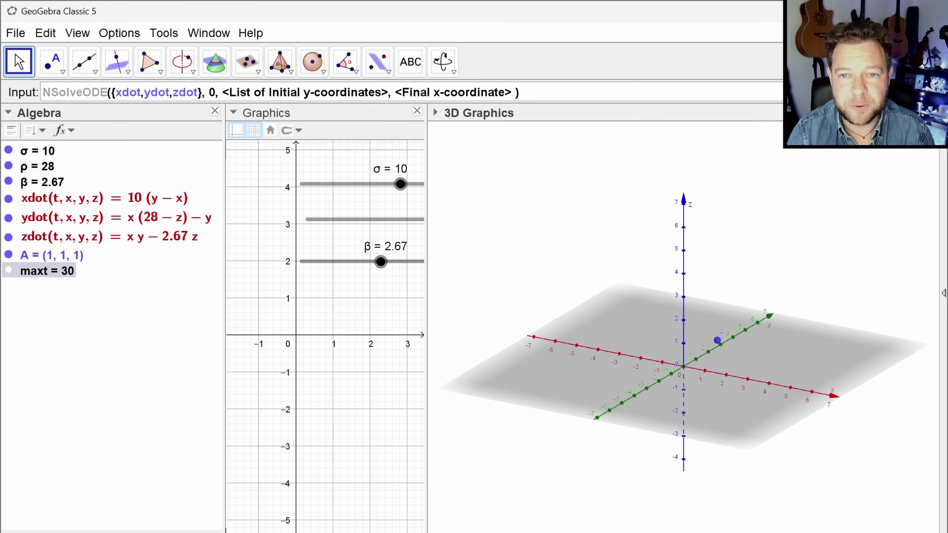
- Enter {x(A),y(A),z(A)} as the command's list of initial y-coordinates
{"action": "key", "text": "Tab"}
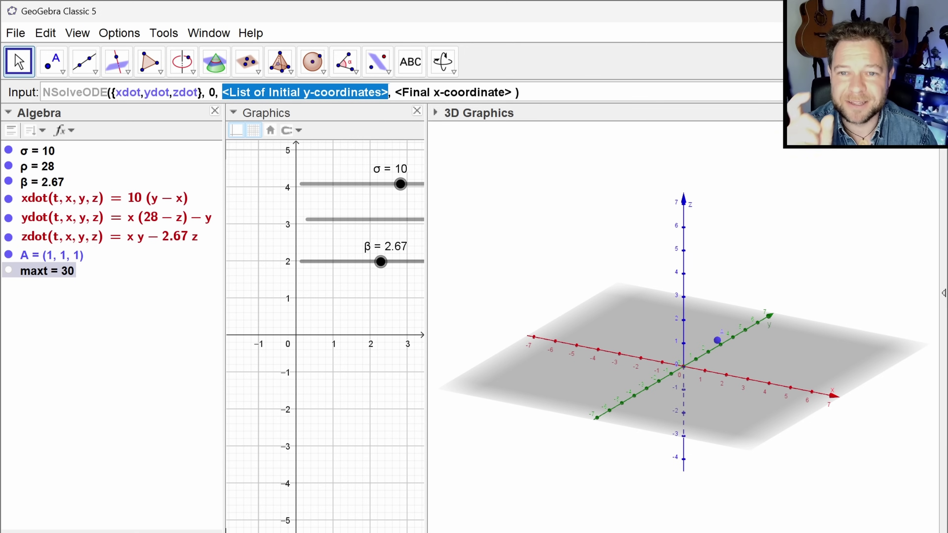
{"action": "type", "text": "{}"}
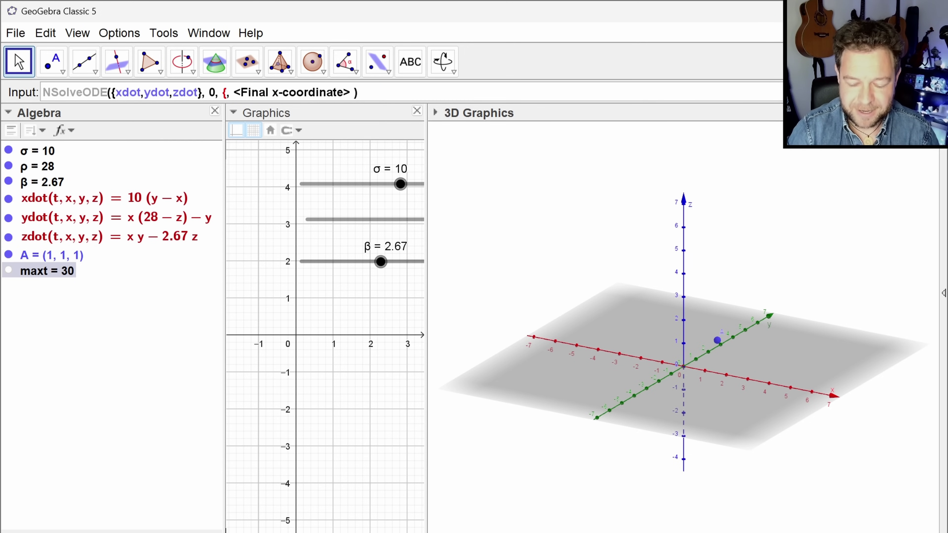
{"action": "key", "text": "Left"}
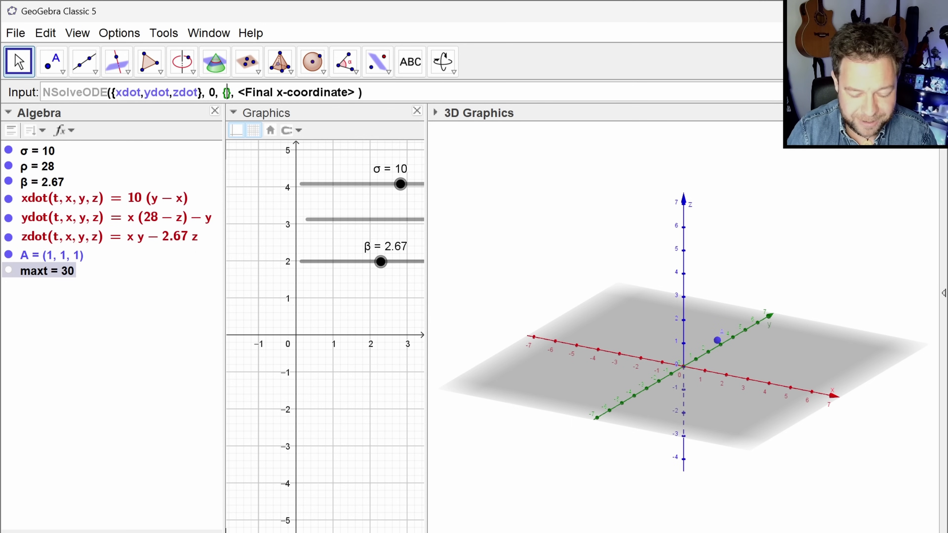
{"action": "type", "text": "xA"}
{"action": "key", "text": "BackSpace"}
{"action": "type", "text": "(A)"}
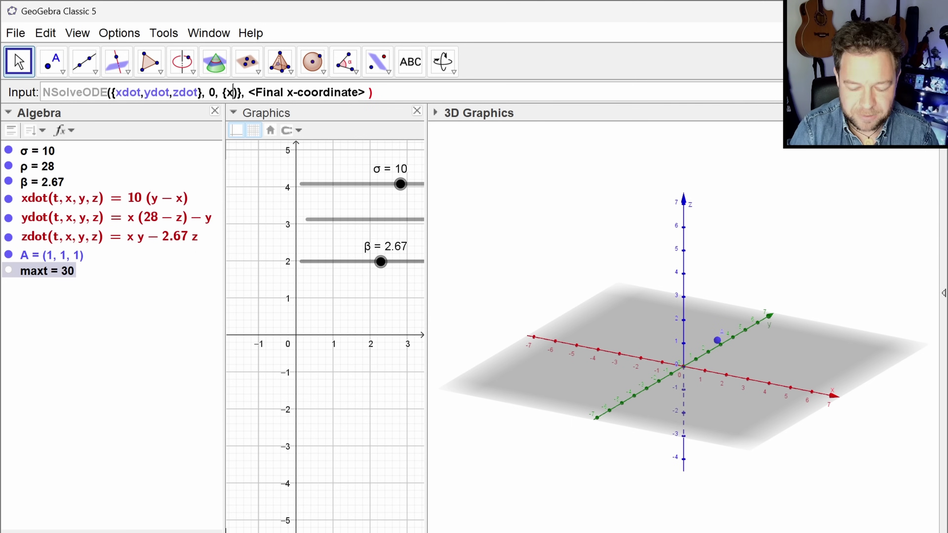
{"action": "type", "text": ",y"}
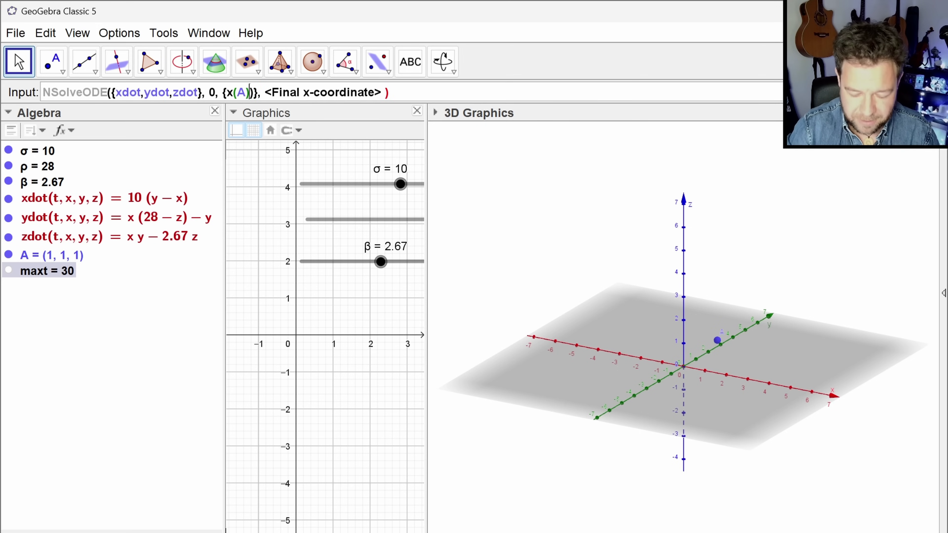
{"action": "type", "text": "(A)"}
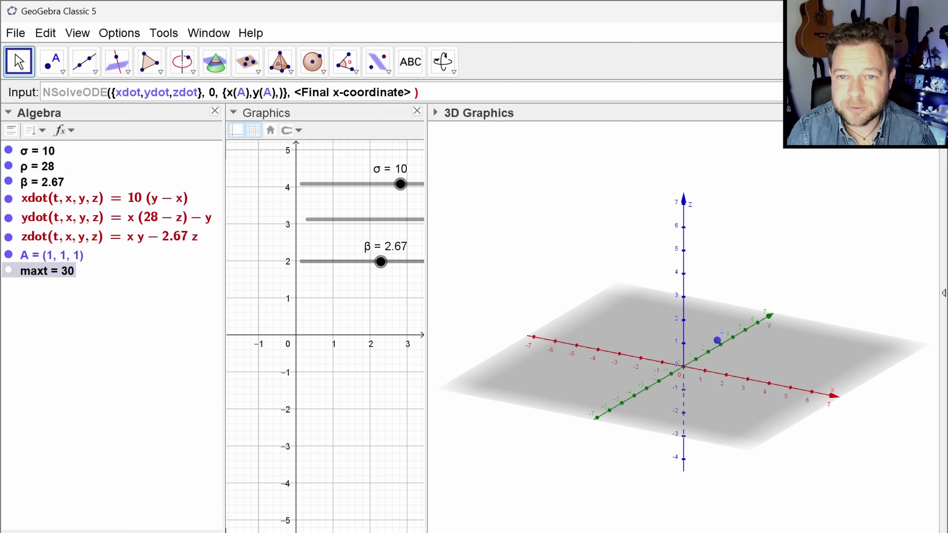
{"action": "type", "text": ",z(A"}
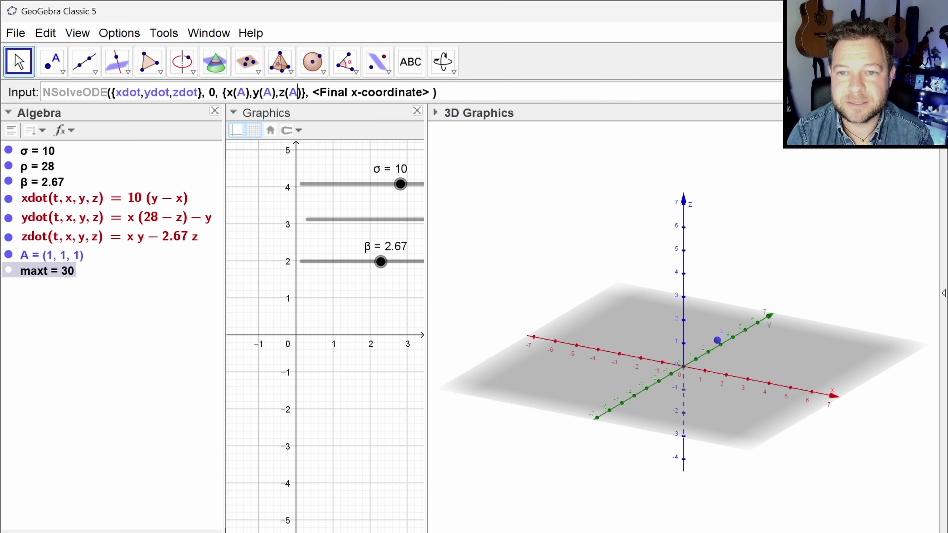
- Use maxt as the final x-coordinate and run the NSolveODE command
{"action": "key", "text": "Tab"}
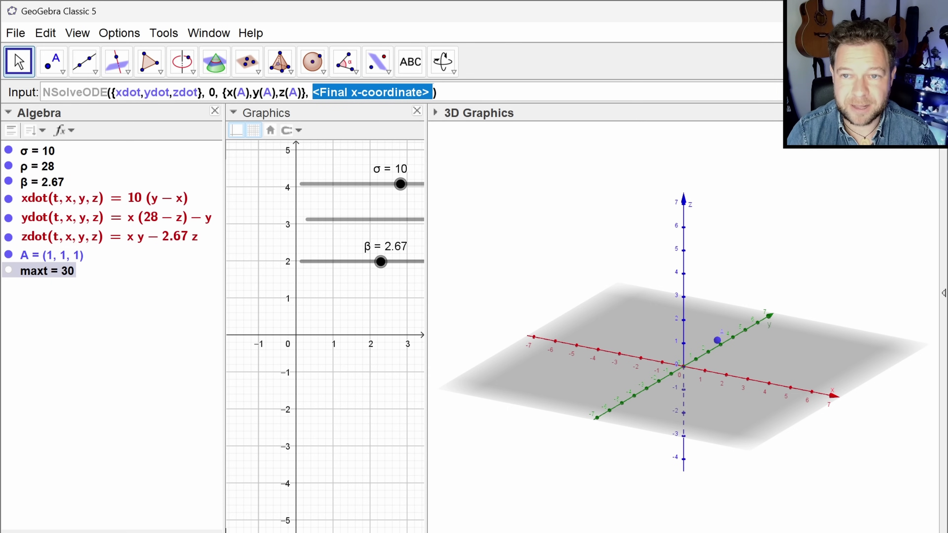
{"action": "type", "text": "maxt"}
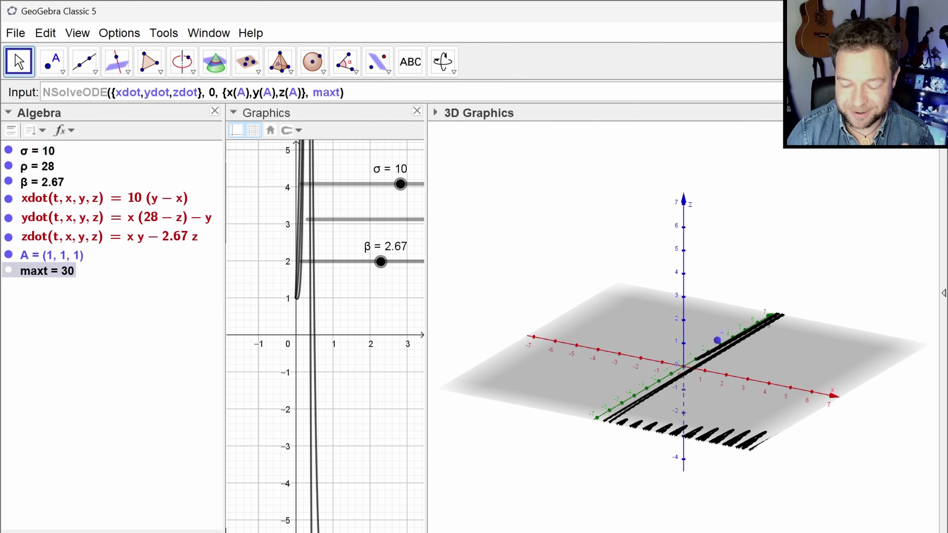
{"action": "key", "text": "Return"}
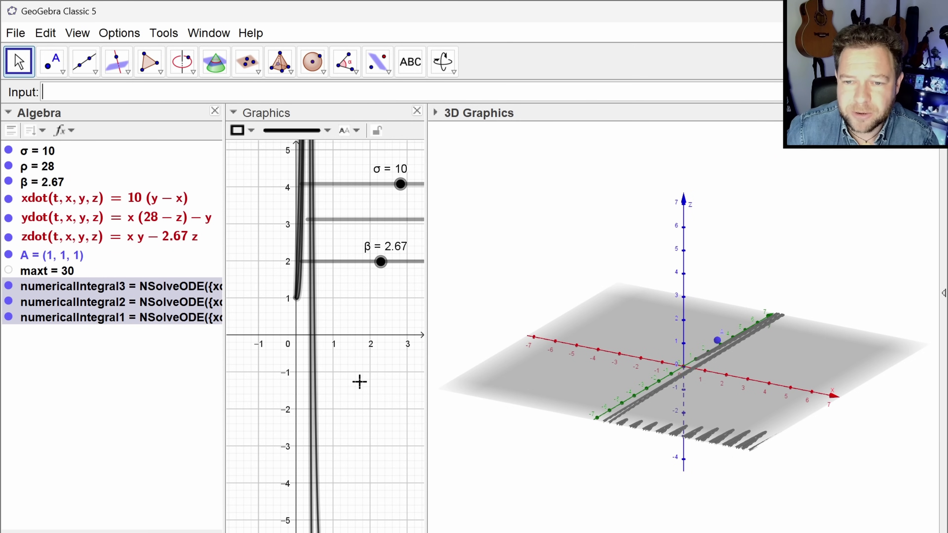
- Widen the 2D Graphics view and zoom it out to examine the numerical solution curves over the full range from 0 to 30
{"action": "left_click", "coordinate": [371, 346]}
{"action": "scroll", "coordinate": [372, 345], "scroll_direction": "down", "scroll_amount": 6}
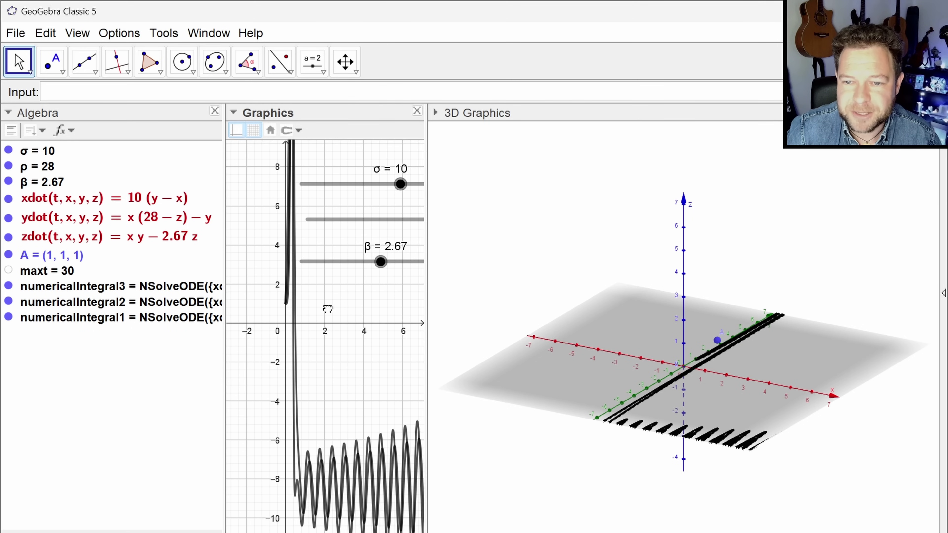
{"action": "scroll", "coordinate": [362, 347], "scroll_direction": "down", "scroll_amount": 3}
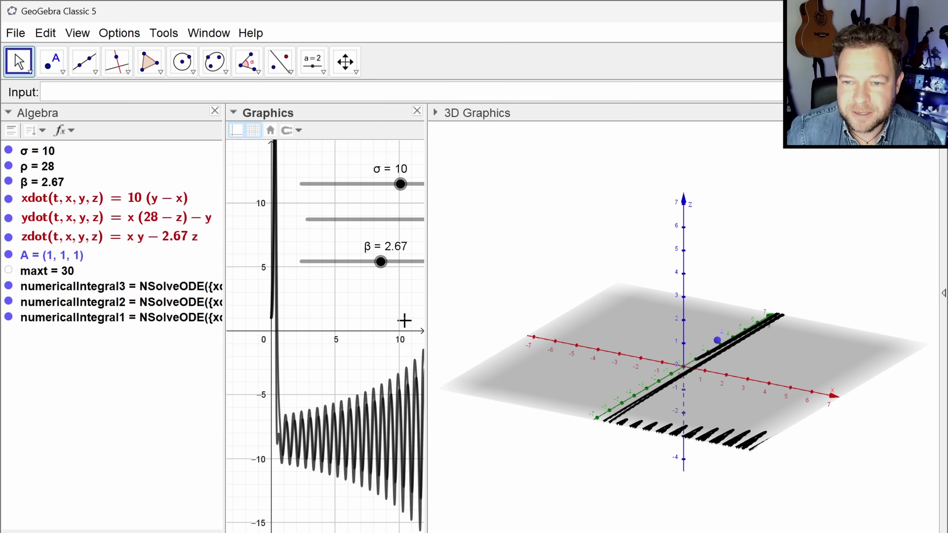
{"action": "left_click_drag", "start_coordinate": [427, 314], "coordinate": [566, 315]}
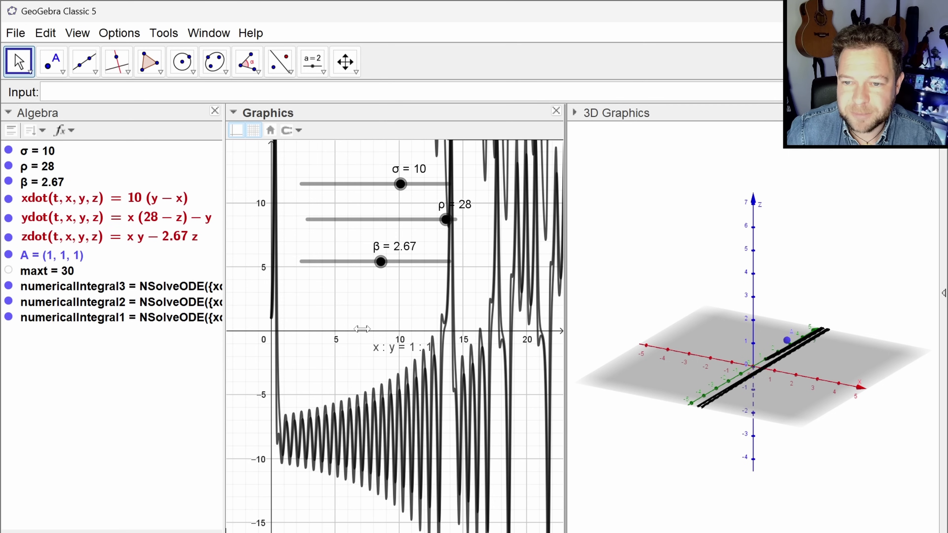
{"action": "scroll", "coordinate": [350, 303], "scroll_direction": "down", "scroll_amount": 8}
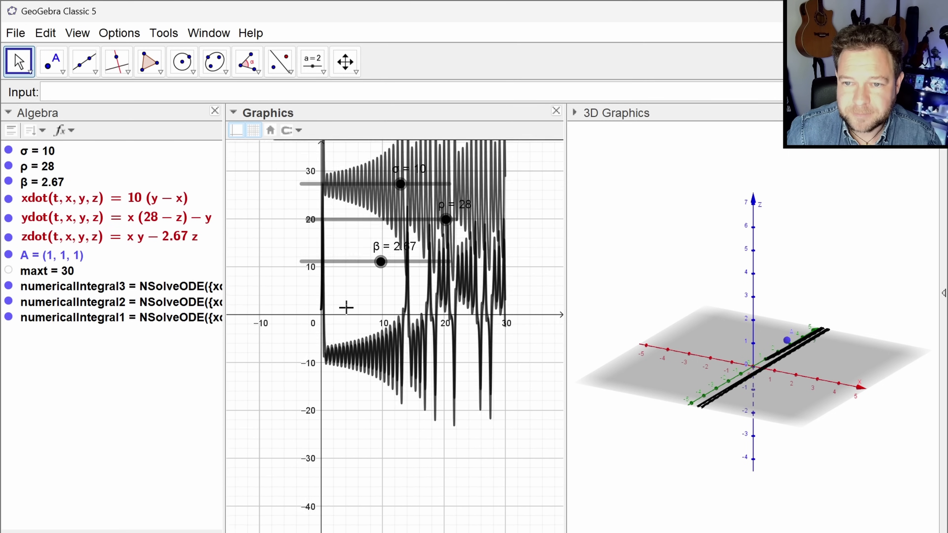
- Rescale both axes of the 2D Graphics view to fit the solution curves, and hide numericalIntegral2 and numericalIntegral3
{"action": "left_click_drag", "start_coordinate": [356, 302], "coordinate": [329, 378]}
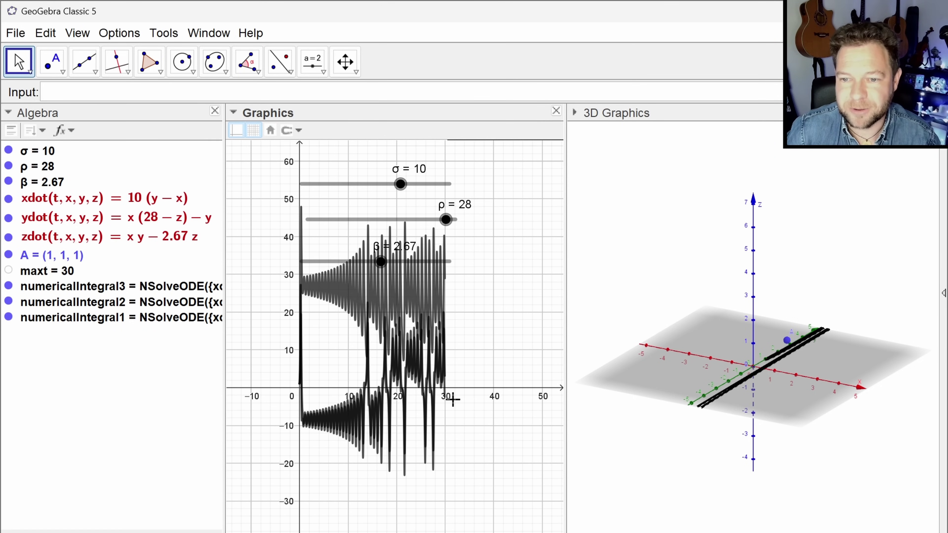
{"action": "left_click_drag", "start_coordinate": [459, 388], "coordinate": [541, 389]}
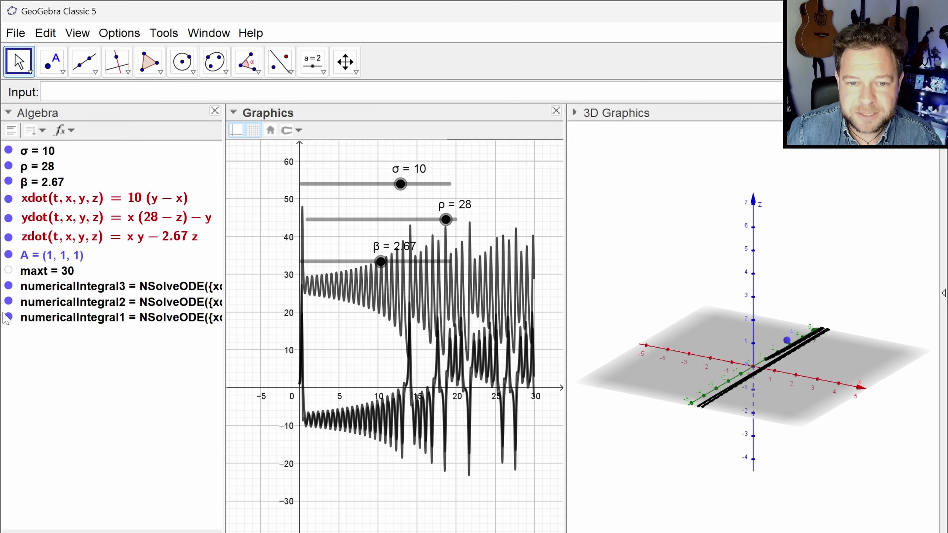
{"action": "left_click", "coordinate": [8, 302]}
{"action": "left_click", "coordinate": [8, 286]}
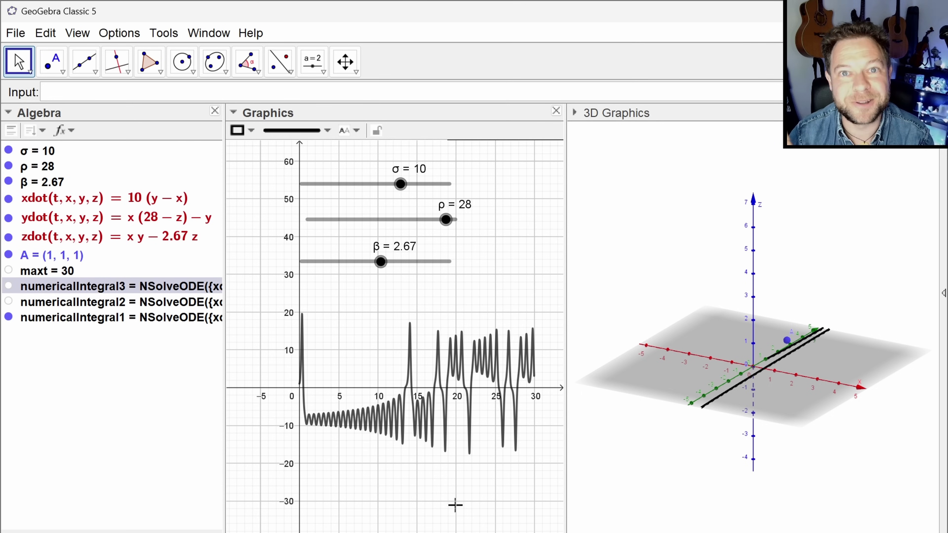
- Compare the three solution curves by toggling their visibility, then hide numericalIntegral1, numericalIntegral2 and numericalIntegral3
{"action": "left_click", "coordinate": [8, 301]}
{"action": "left_click", "coordinate": [11, 318]}
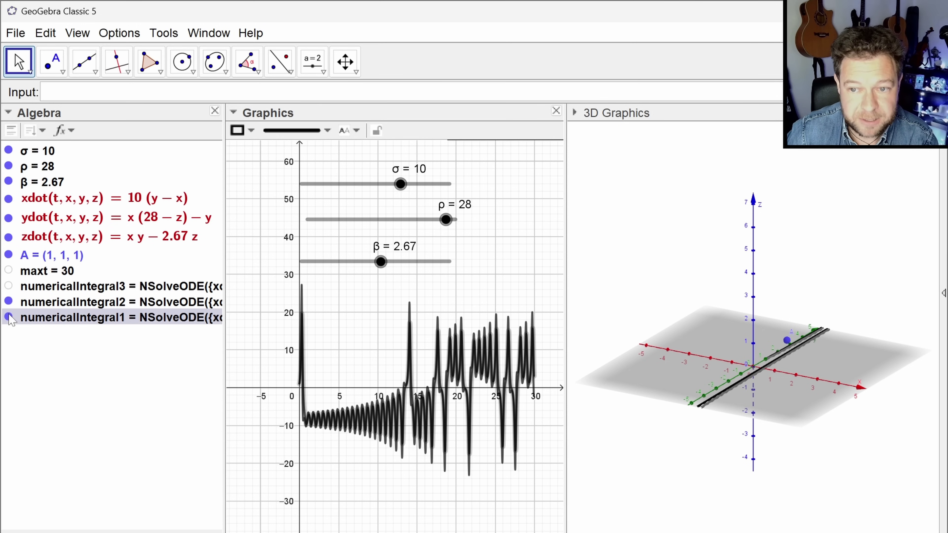
{"action": "left_click", "coordinate": [9, 287]}
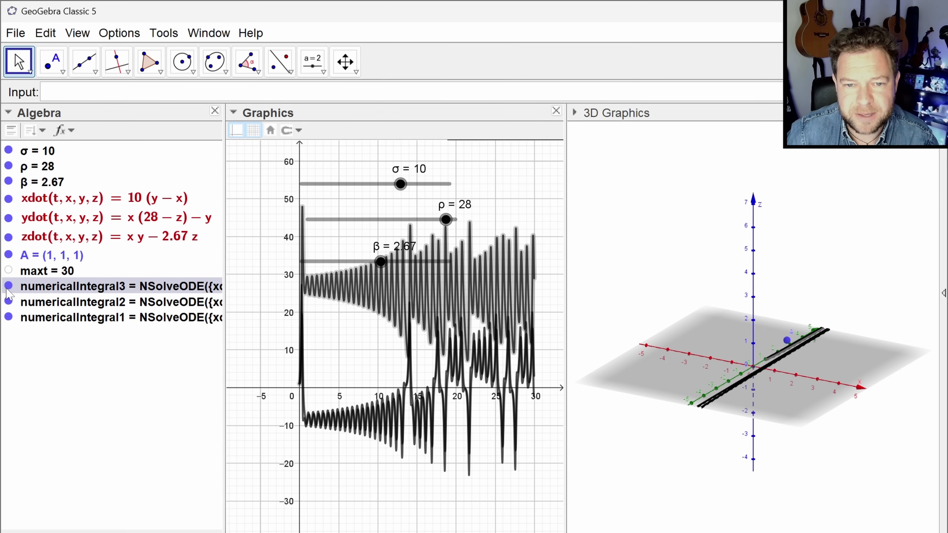
{"action": "left_click", "coordinate": [8, 286]}
{"action": "left_click", "coordinate": [9, 301]}
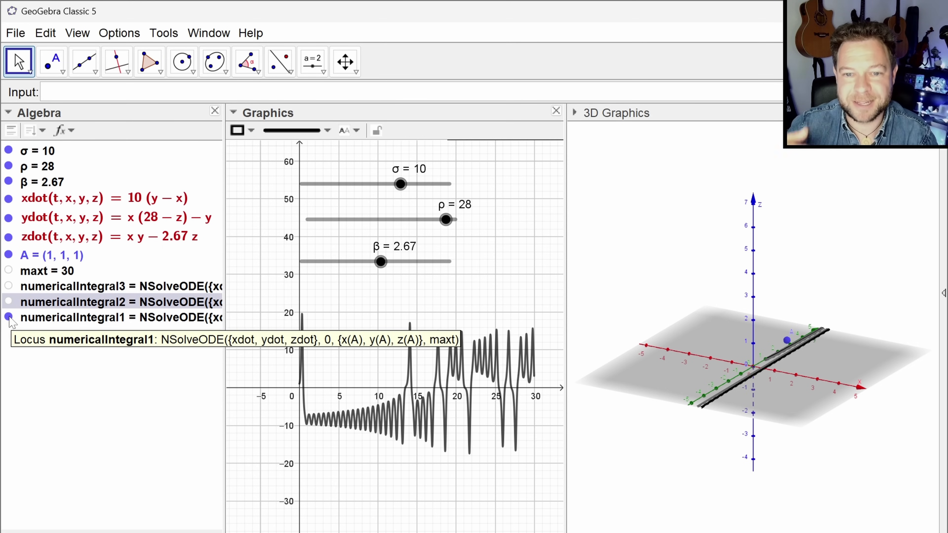
{"action": "left_click", "coordinate": [8, 302]}
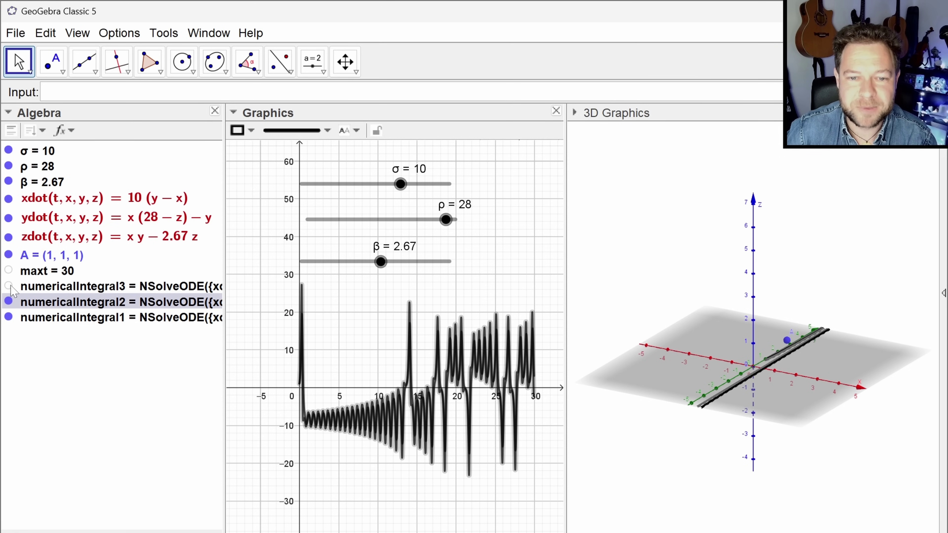
{"action": "left_click", "coordinate": [9, 301]}
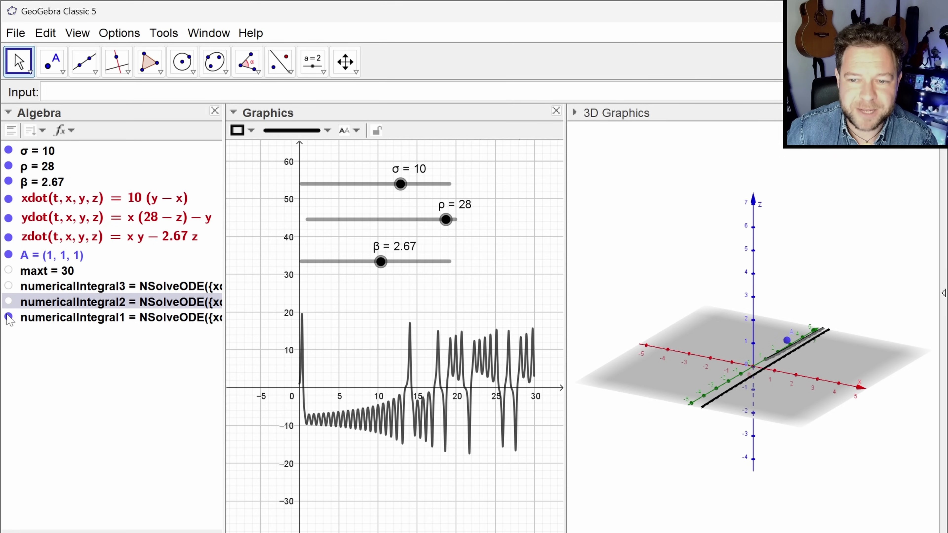
{"action": "left_click", "coordinate": [9, 317]}
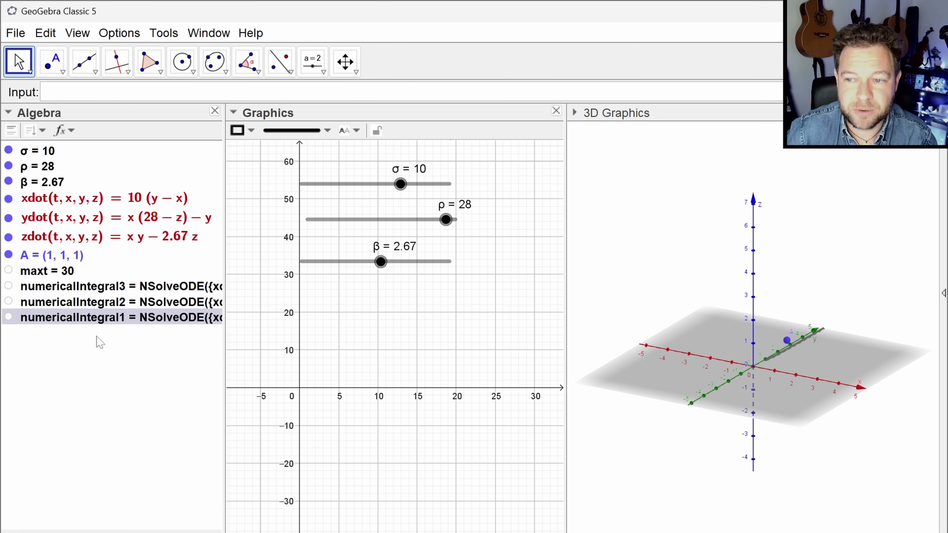
- Remove numericalIntegral1, numericalIntegral2 and numericalIntegral3 from the 3D Graphics view, keeping their location in Graphics only
{"action": "left_click_drag", "start_coordinate": [804, 392], "coordinate": [832, 303]}
{"action": "left_click", "coordinate": [99, 288]}
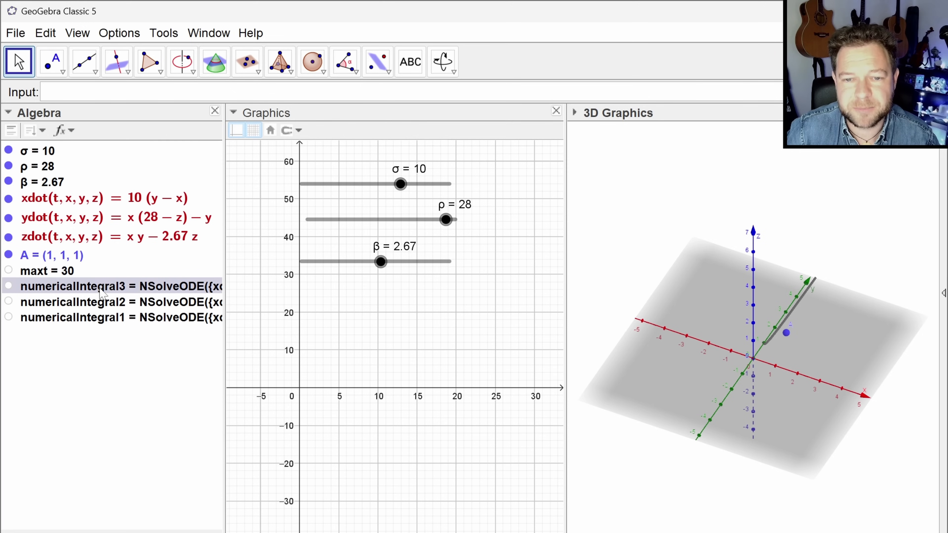
{"action": "left_click", "coordinate": [98, 318], "text": "shift"}
{"action": "right_click", "coordinate": [98, 318]}
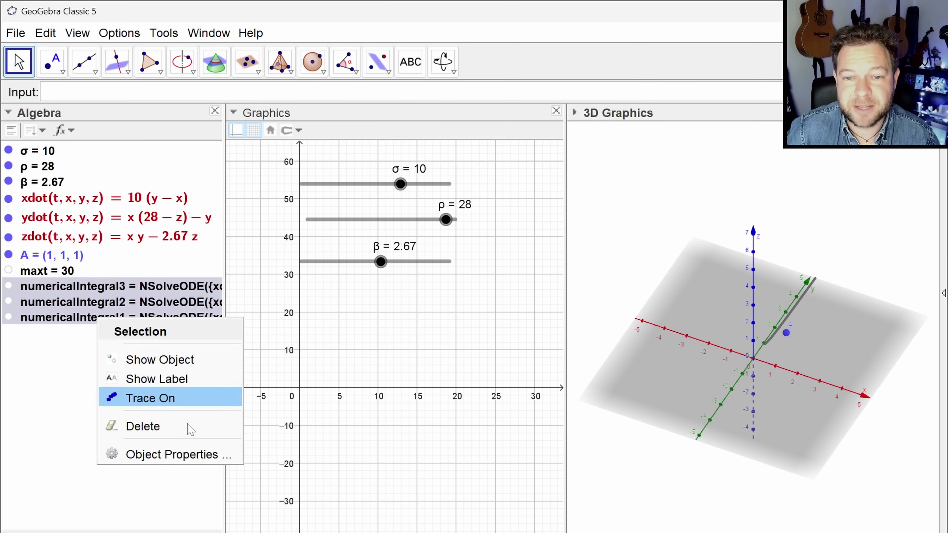
{"action": "left_click", "coordinate": [198, 455]}
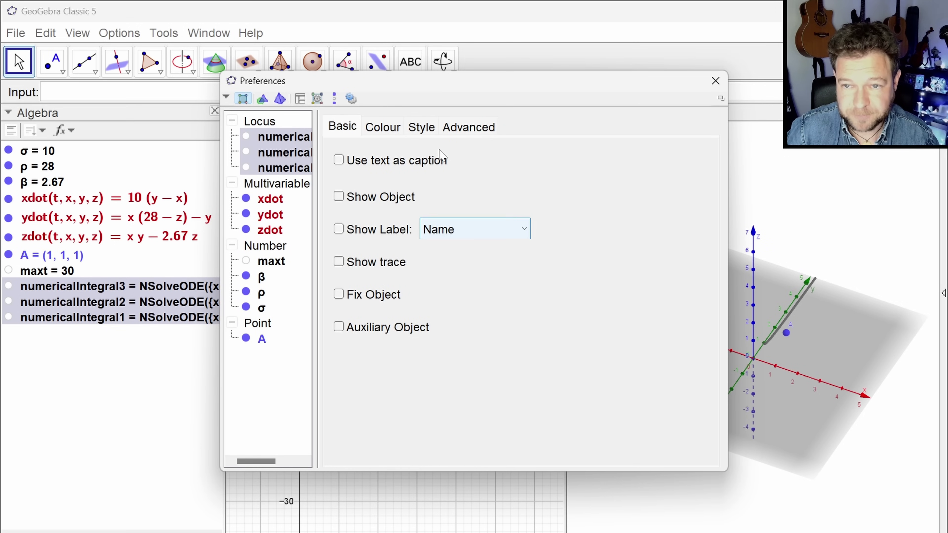
{"action": "left_click", "coordinate": [477, 128]}
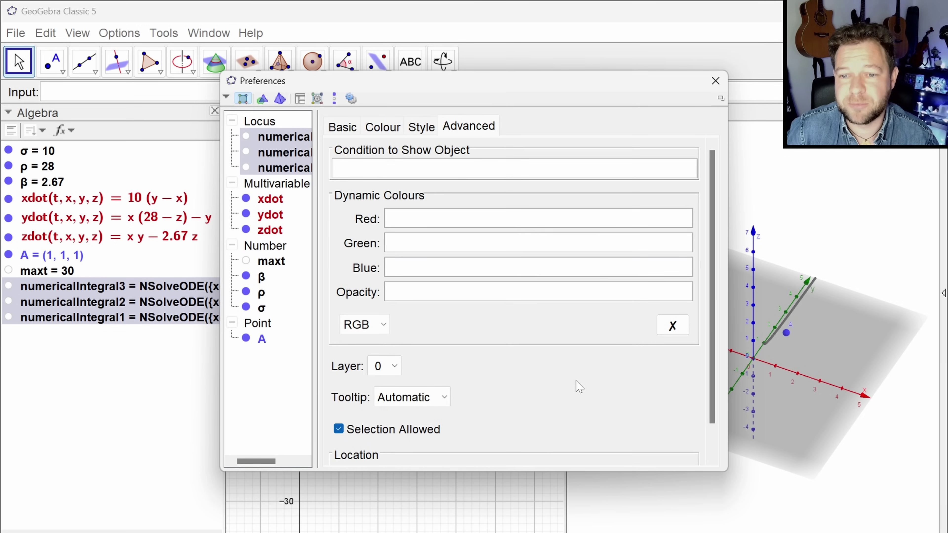
{"action": "scroll", "coordinate": [579, 385], "scroll_direction": "down", "scroll_amount": 2}
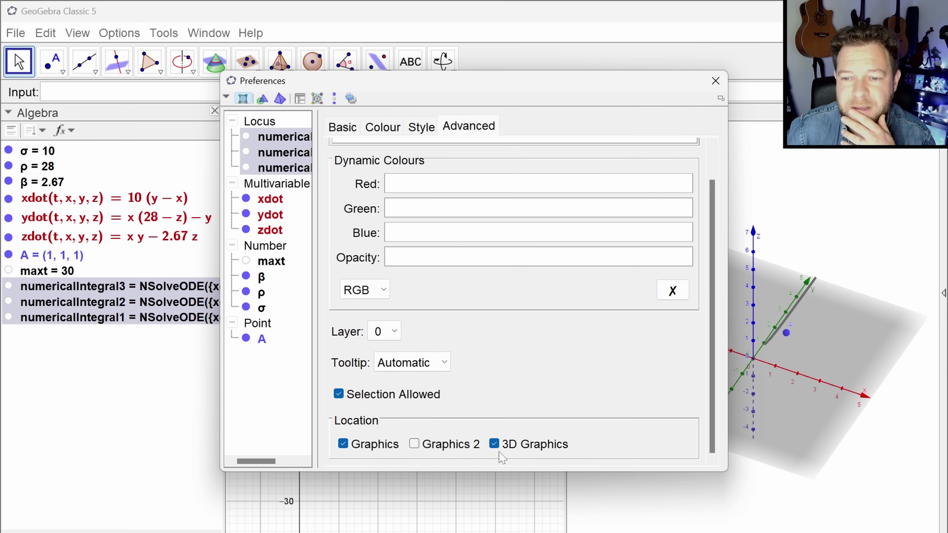
{"action": "left_click", "coordinate": [495, 445]}
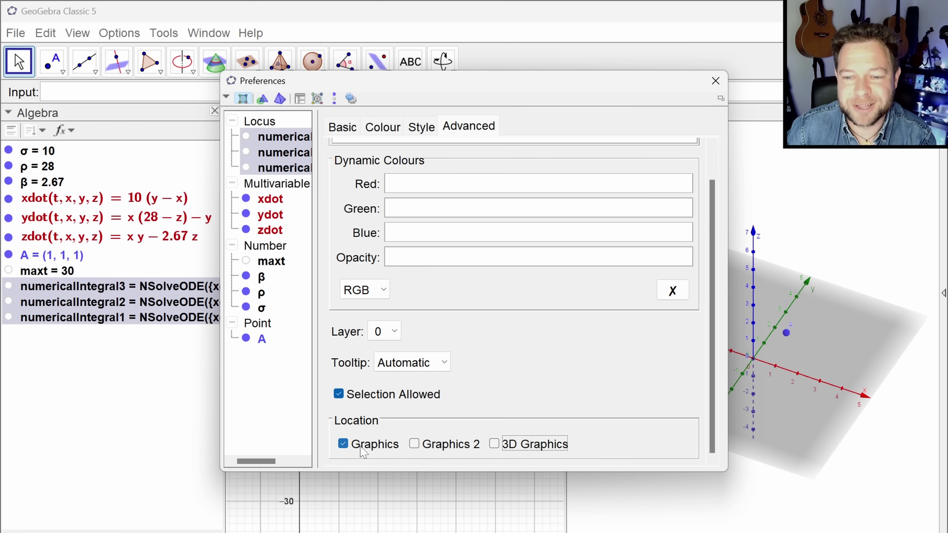
{"action": "left_click", "coordinate": [714, 82]}
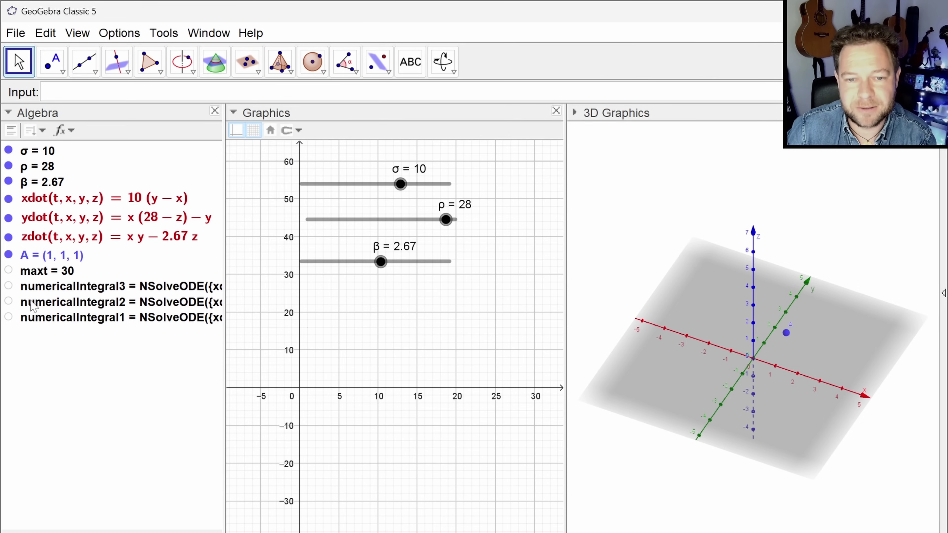
- Show only the numericalIntegral1 curve in the 2D Graphics view, leaving the other two solution curves hidden
{"action": "left_click", "coordinate": [8, 286]}
{"action": "left_click", "coordinate": [8, 286]}
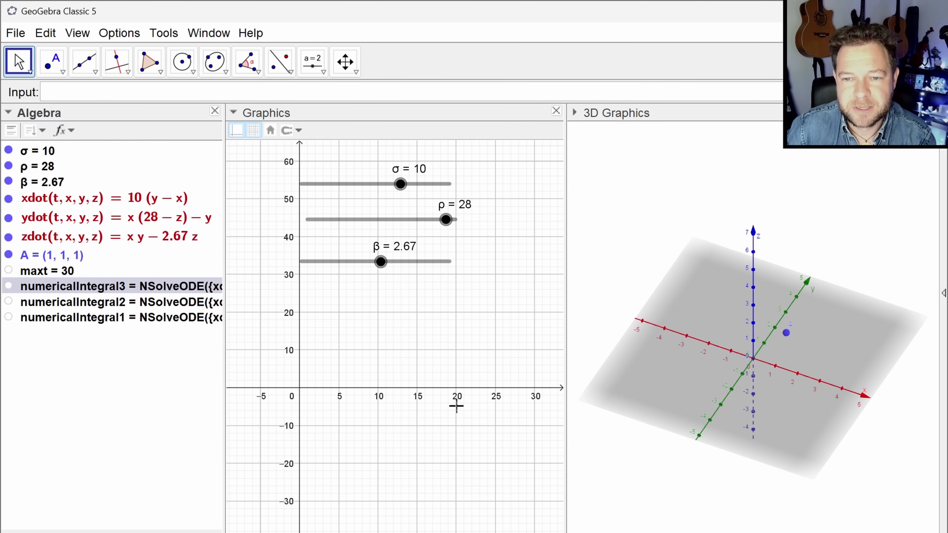
{"action": "mouse_move", "coordinate": [638, 404]}
{"action": "left_mouse_down"}
{"action": "mouse_move", "coordinate": [636, 377]}
{"action": "mouse_move", "coordinate": [649, 391]}
{"action": "left_mouse_up"}
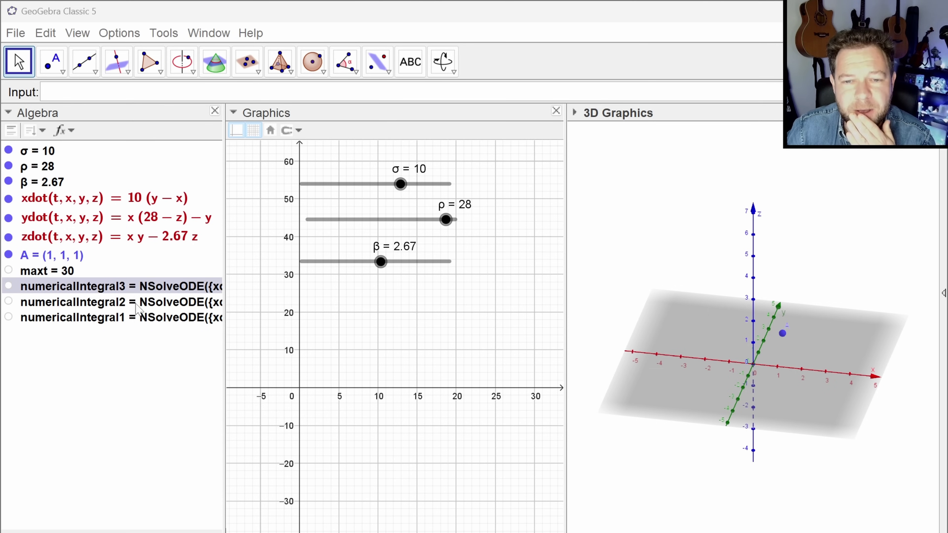
{"action": "left_click", "coordinate": [8, 318]}
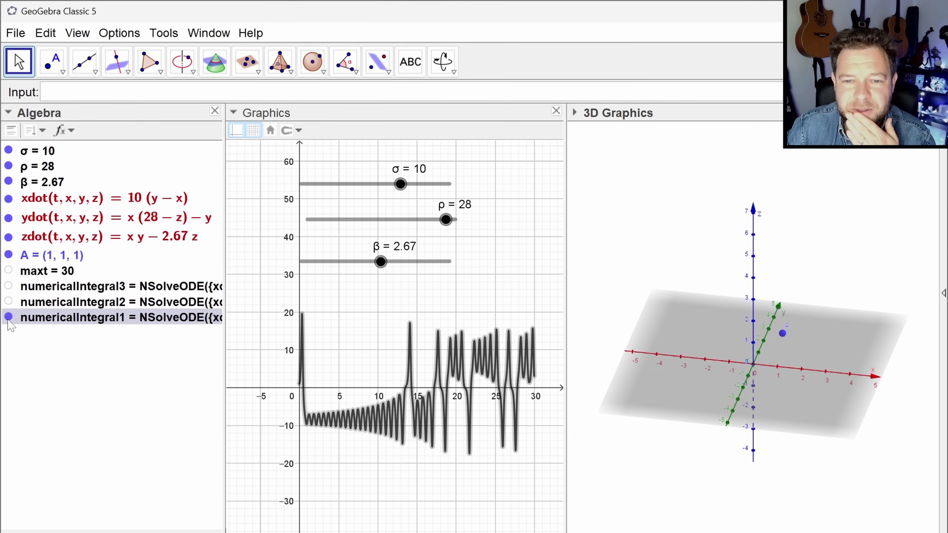
{"action": "left_click", "coordinate": [78, 354]}
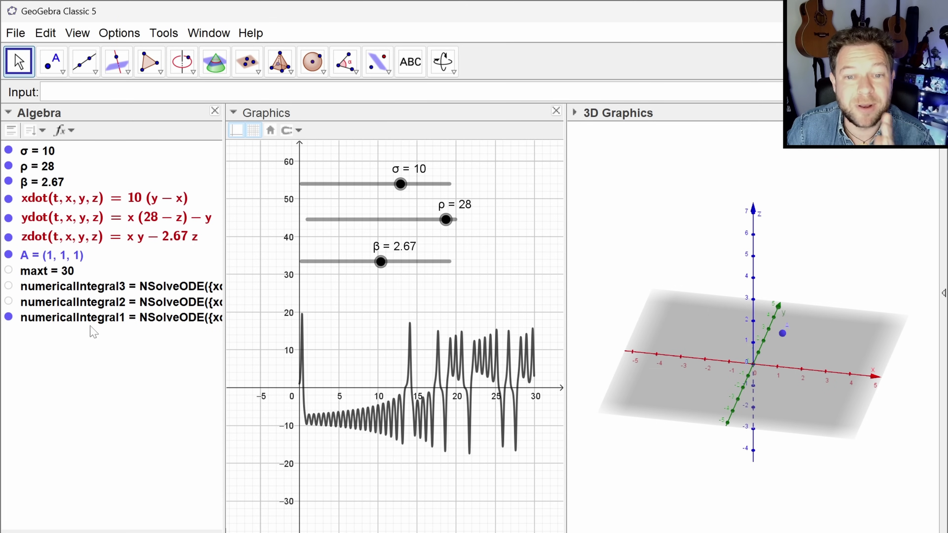
- Rename the locus numericalIntegral1 as x1
{"action": "right_click", "coordinate": [84, 318]}
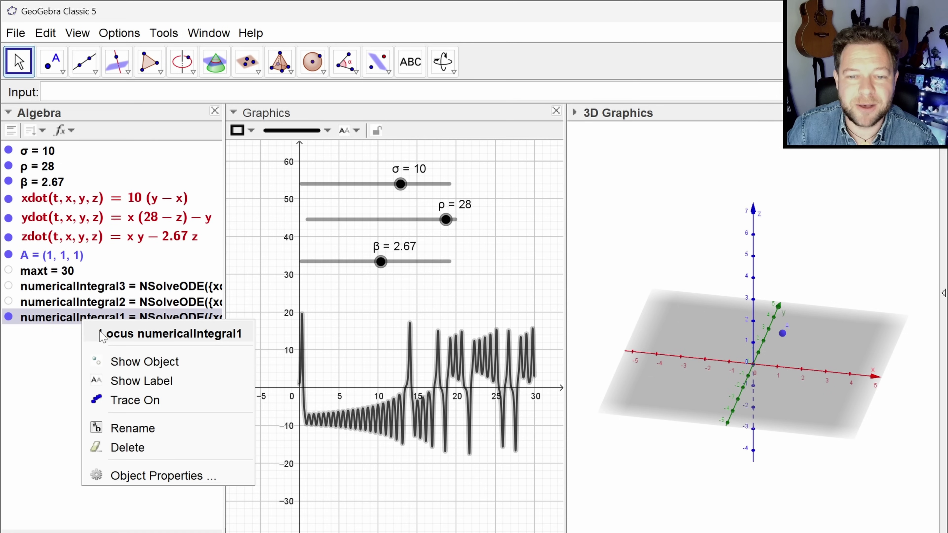
{"action": "left_click", "coordinate": [155, 423]}
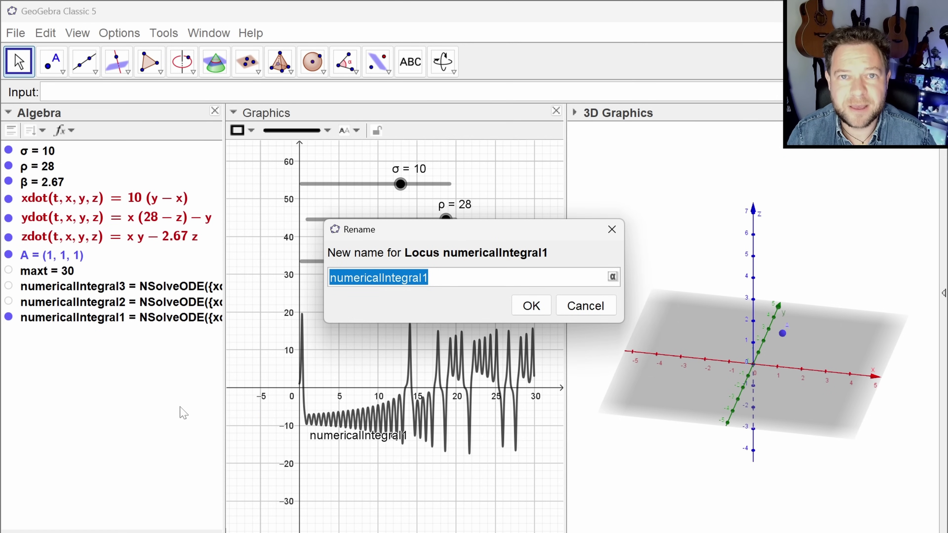
{"action": "type", "text": "x1"}
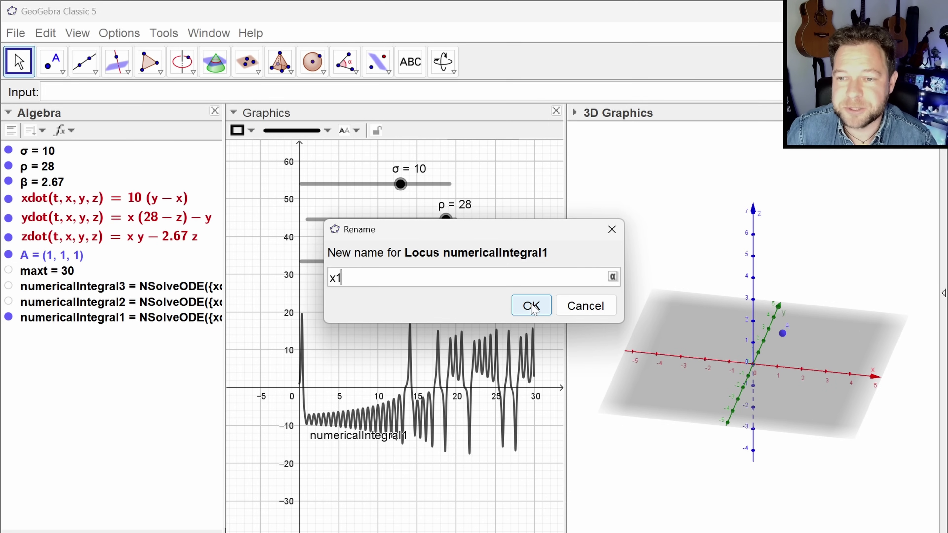
{"action": "left_click", "coordinate": [531, 305]}
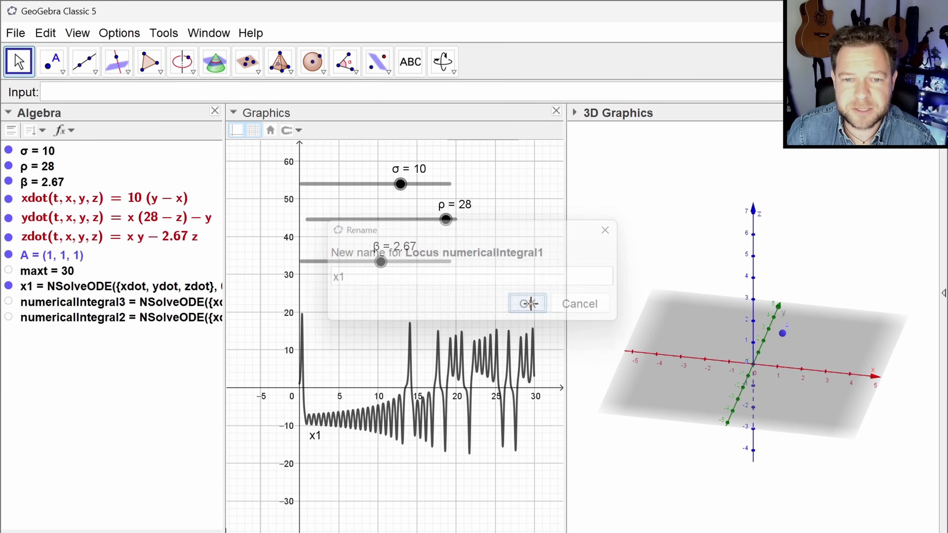
- Rename the locus numericalIntegral2 as y2
{"action": "right_click", "coordinate": [74, 318]}
{"action": "left_click", "coordinate": [138, 423]}
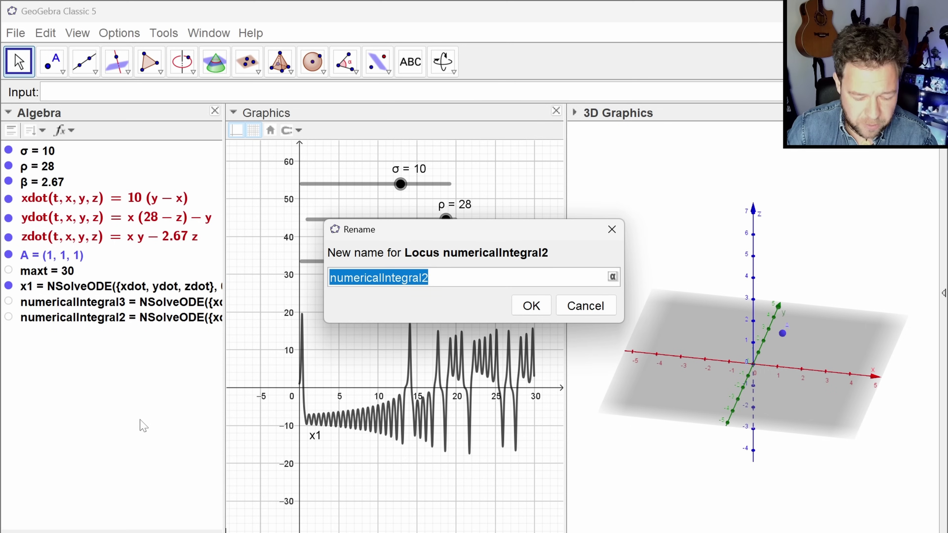
{"action": "type", "text": "y2"}
{"action": "key", "text": "Return"}
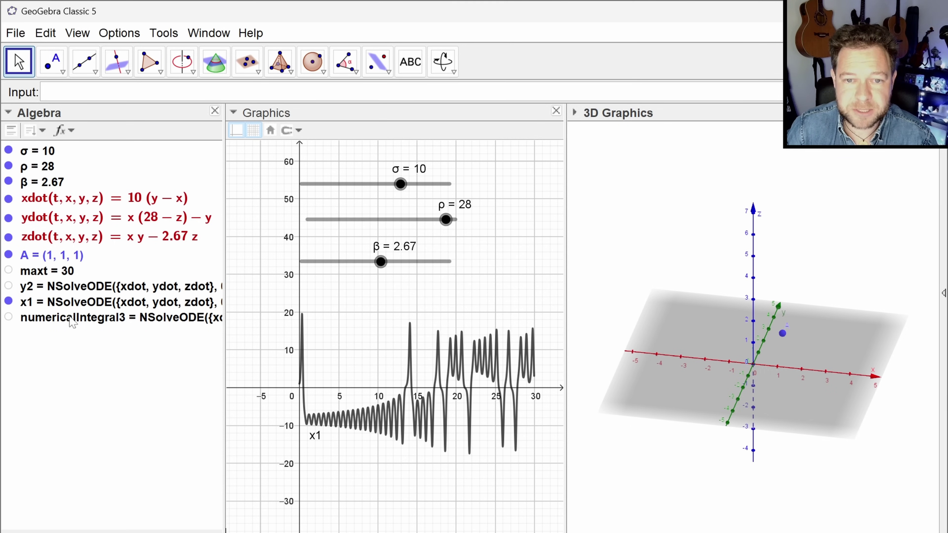
- Correct the name of the locus y2 to y1
{"action": "right_click", "coordinate": [61, 288]}
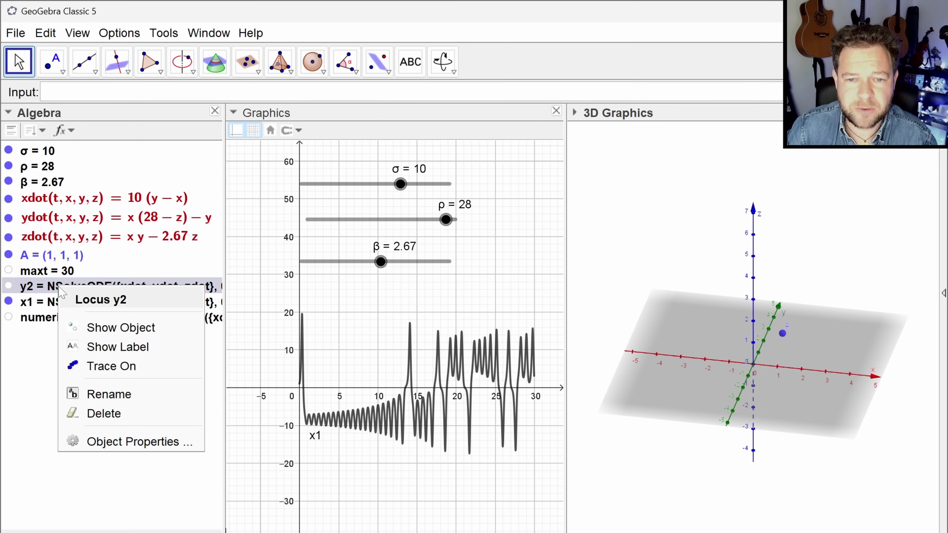
{"action": "left_click", "coordinate": [133, 393]}
{"action": "type", "text": "y"}
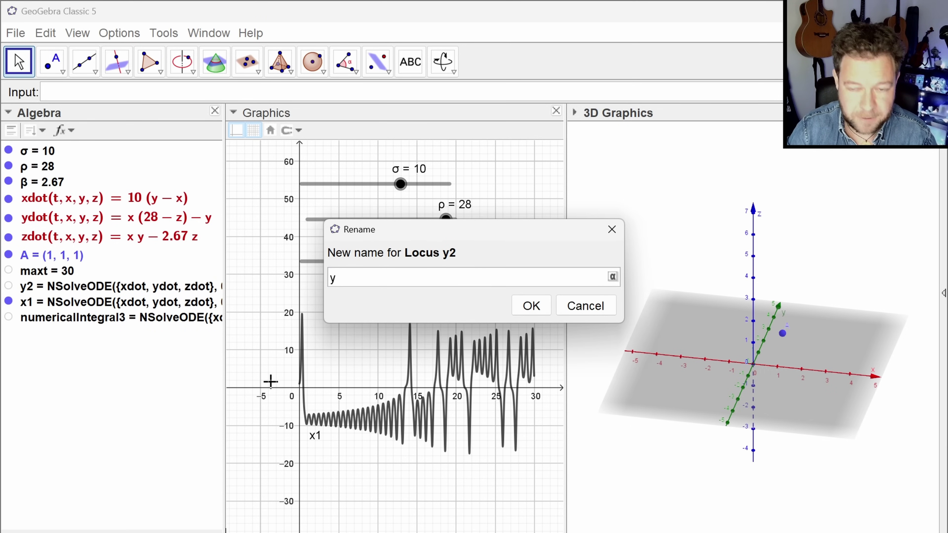
{"action": "type", "text": "1"}
{"action": "key", "text": "Return"}
- Rename the locus numericalIntegral3 as z1
{"action": "right_click", "coordinate": [65, 317]}
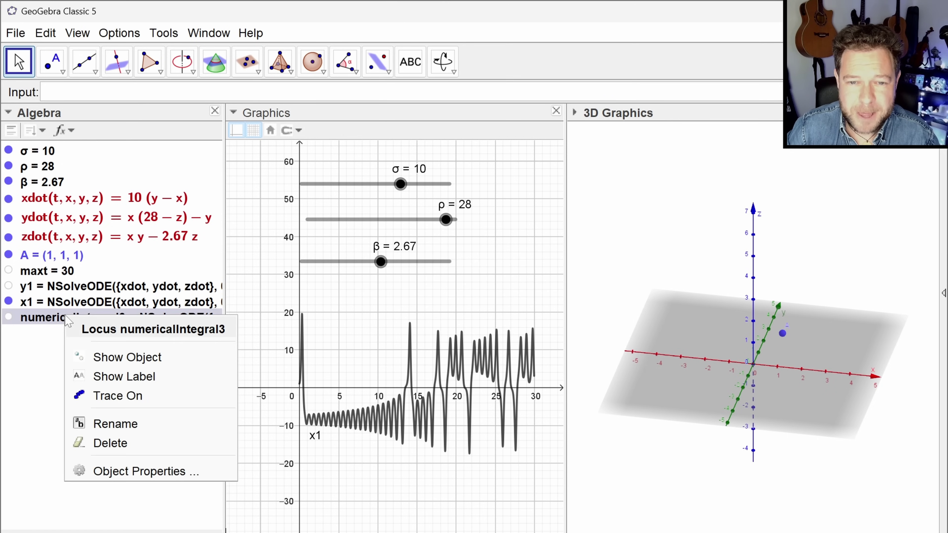
{"action": "left_click", "coordinate": [129, 430]}
{"action": "type", "text": "z1"}
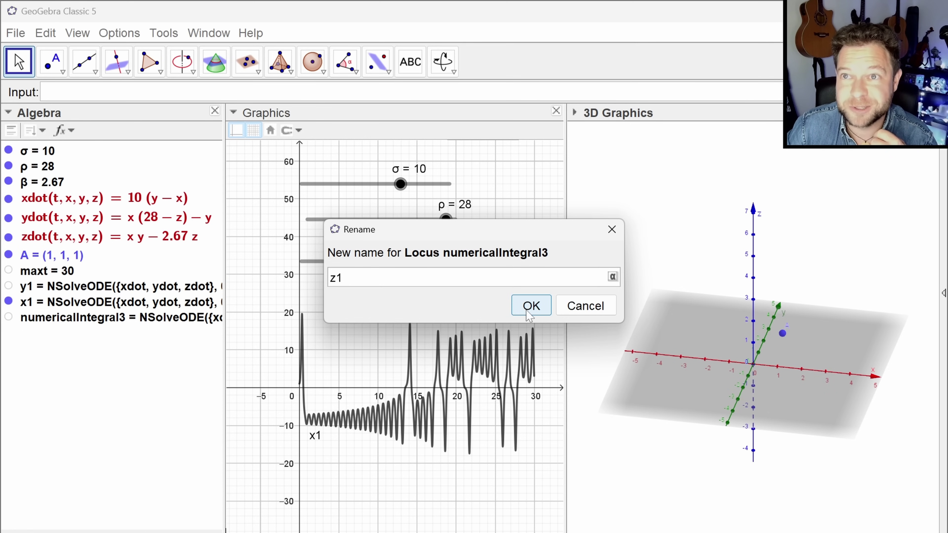
{"action": "left_click", "coordinate": [530, 306]}
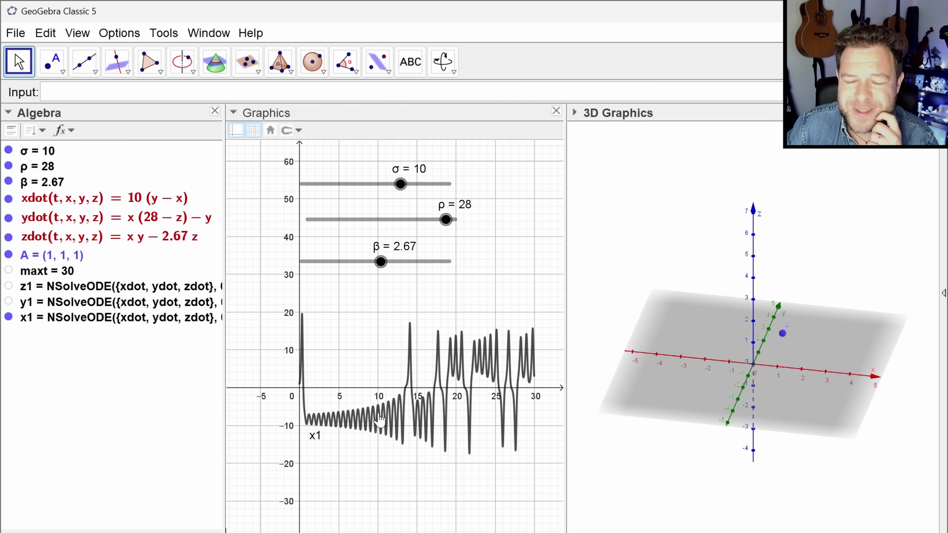
- Widen the Algebra view and review the full NSolveODE definition of locus x1 without changing it
{"action": "left_click", "coordinate": [401, 436]}
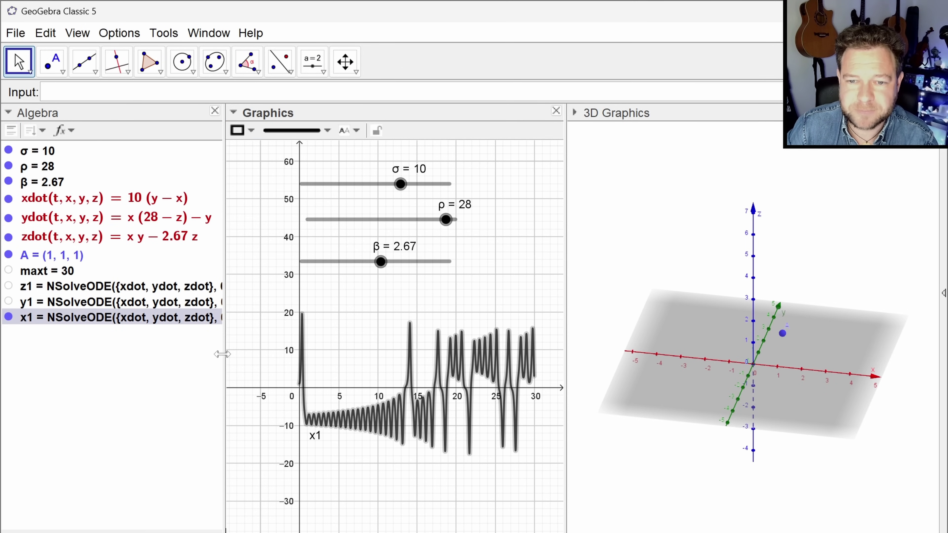
{"action": "left_click_drag", "start_coordinate": [225, 353], "coordinate": [245, 354]}
{"action": "double_click", "coordinate": [161, 320]}
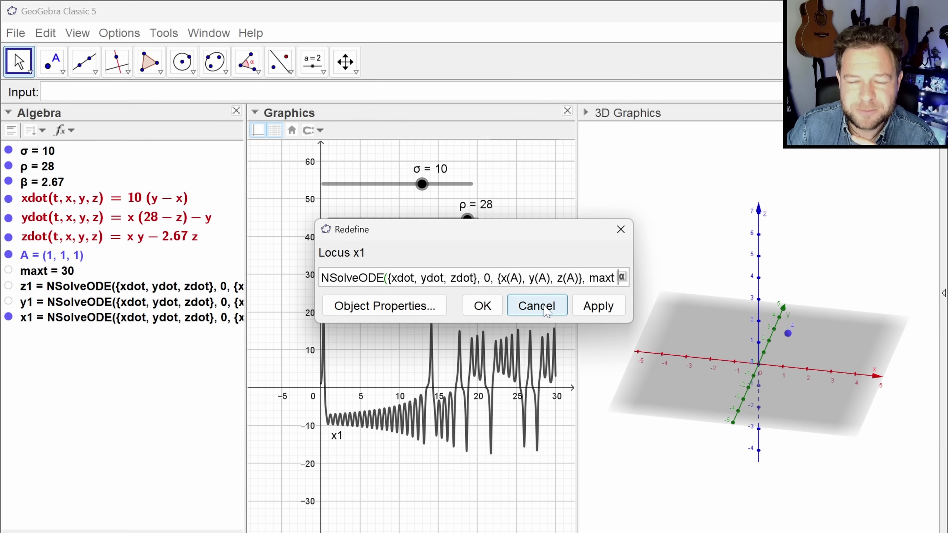
{"action": "left_click", "coordinate": [548, 311]}
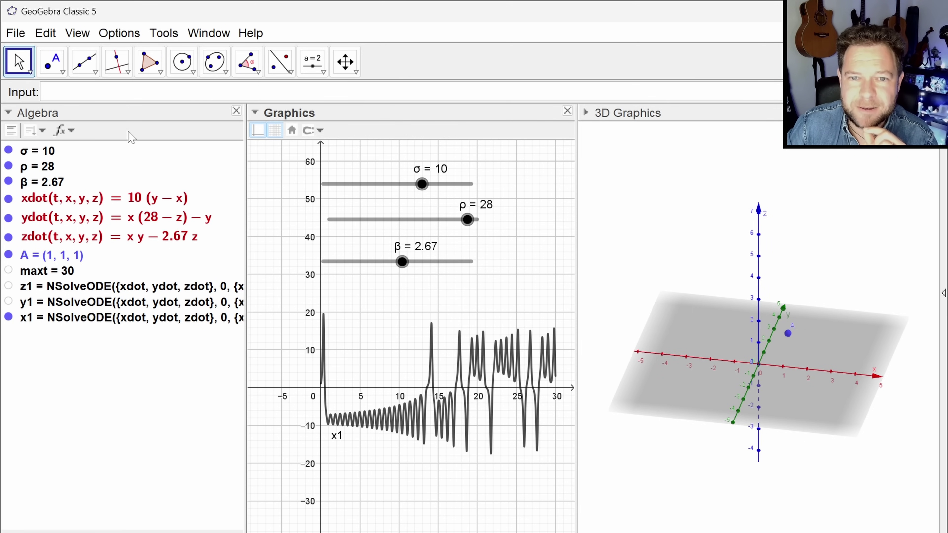
- Try to evaluate the locus x1 at 10 by entering x1(10), and clear the entry
{"action": "left_click", "coordinate": [123, 93]}
{"action": "type", "text": "x1)"}
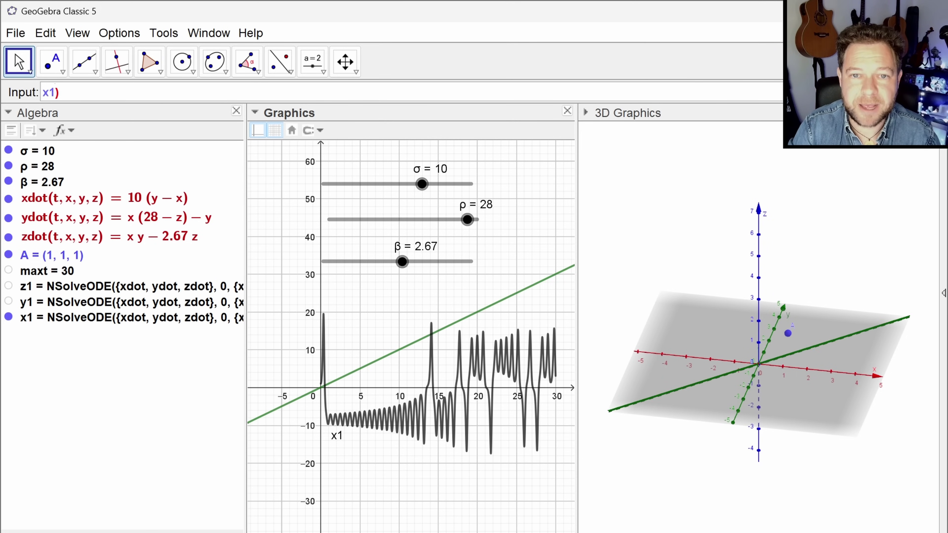
{"action": "type", "text": "("}
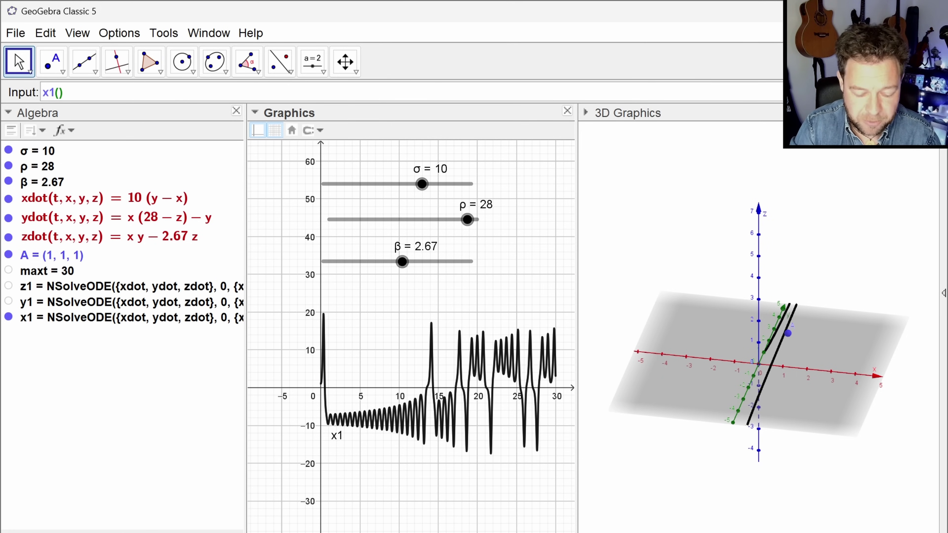
{"action": "type", "text": "10"}
{"action": "key", "text": "Return"}
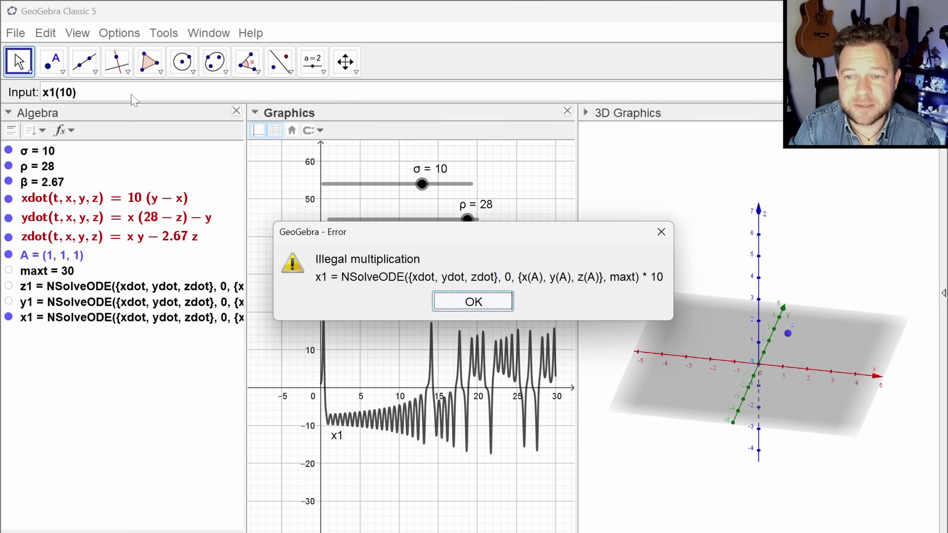
{"action": "key", "text": "Return"}
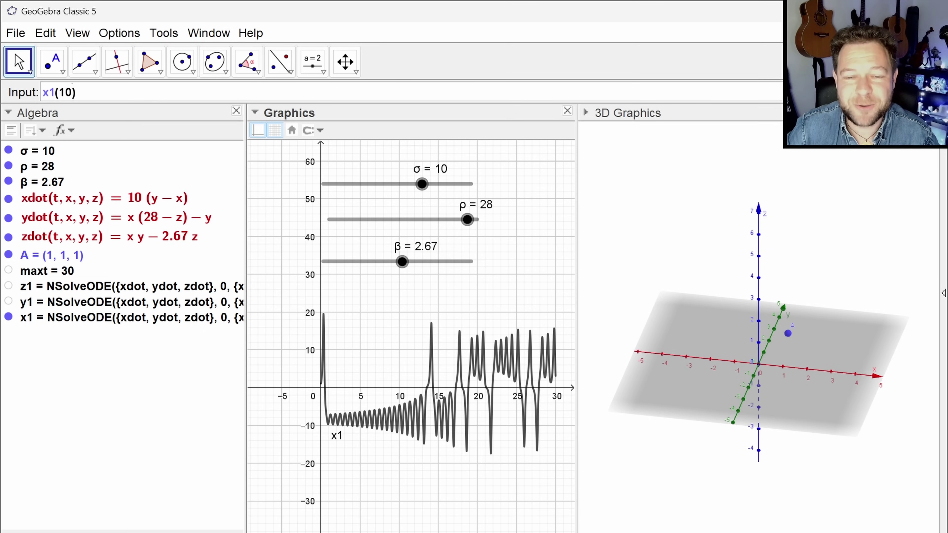
{"action": "key", "text": "Escape"}
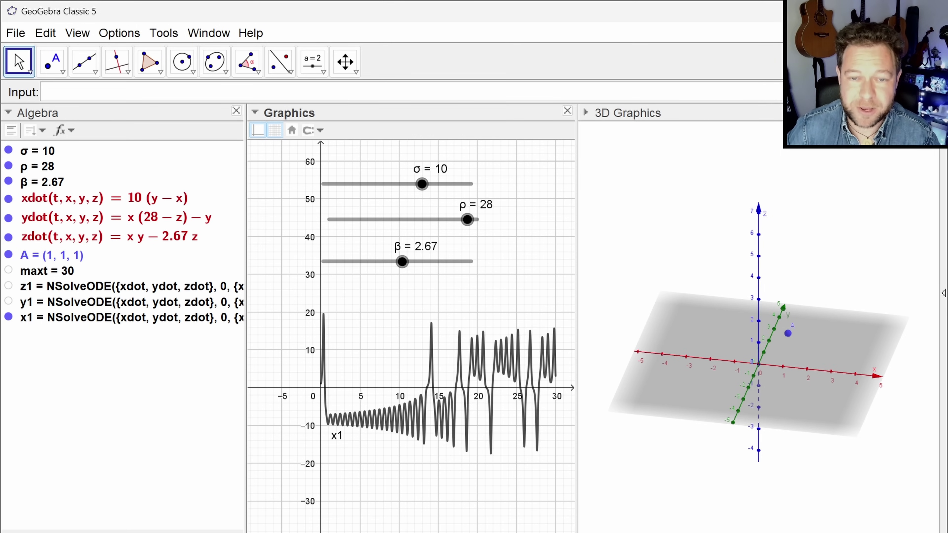
- Begin a Point command of the object-and-parameter form with x1 as the object, leaving the parameter open
{"action": "type", "text": "point"}
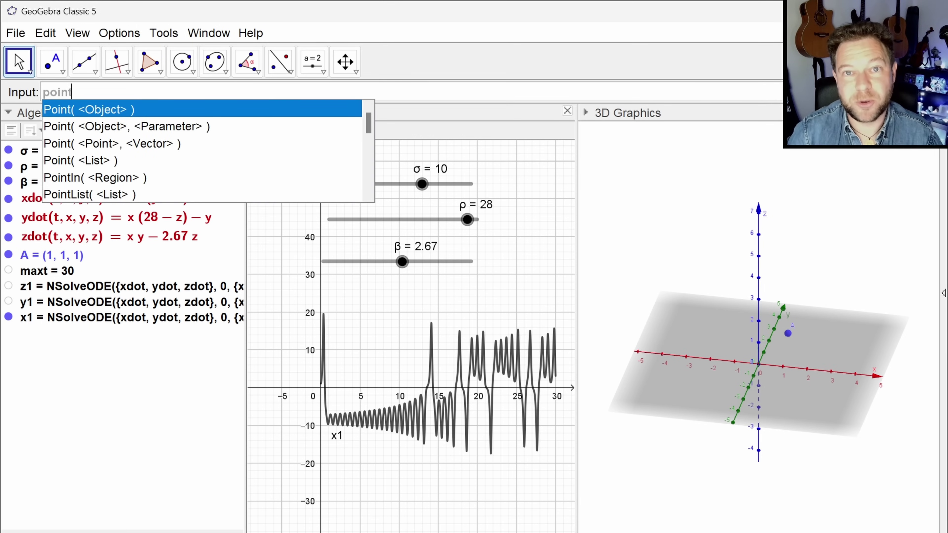
{"action": "left_click", "coordinate": [136, 127]}
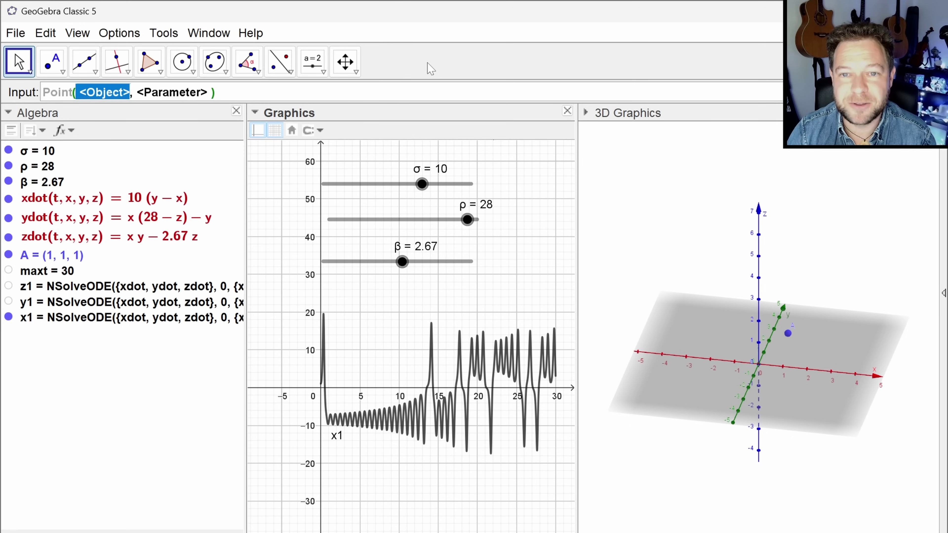
{"action": "type", "text": "x1"}
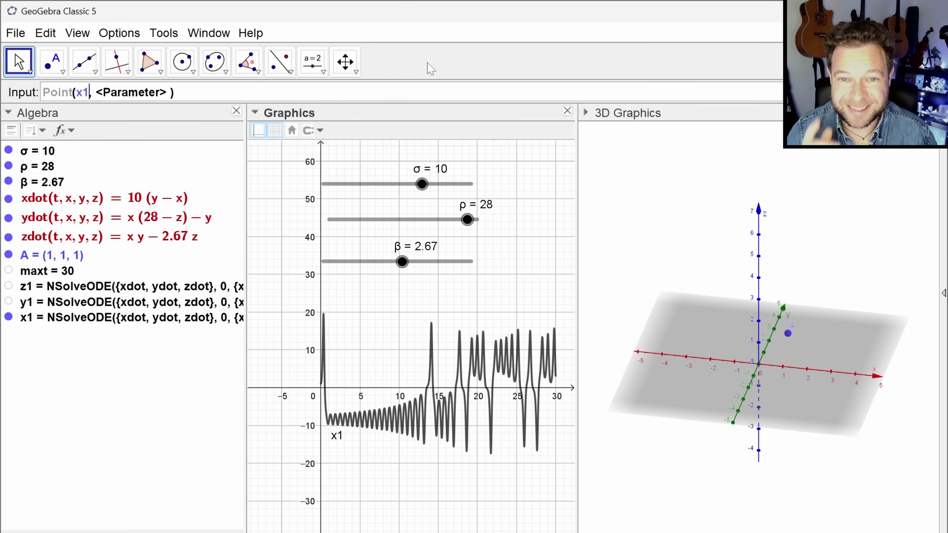
{"action": "key", "text": "Tab"}
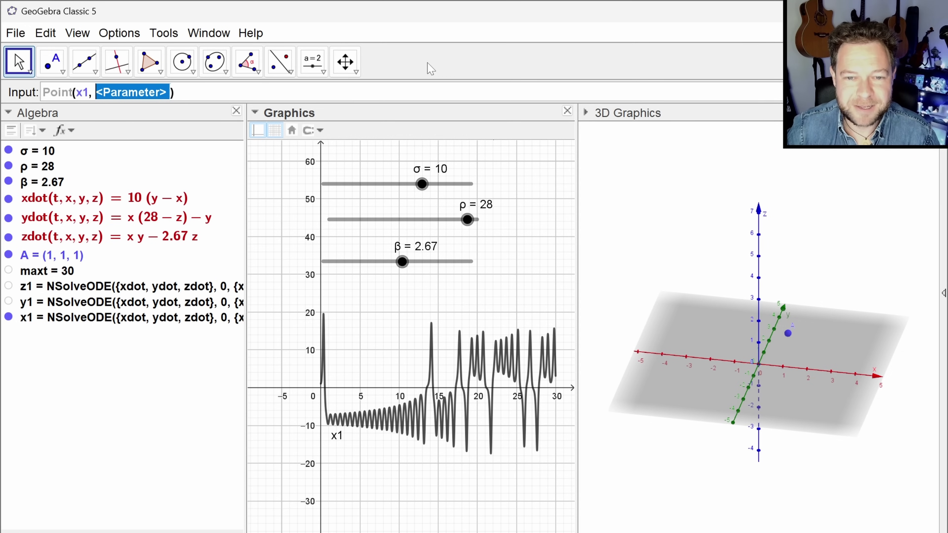
- Create a number slider t below the β slider, from 0 to 1 with increment 0.001, and set it to about 0.33
{"action": "left_click", "coordinate": [312, 61]}
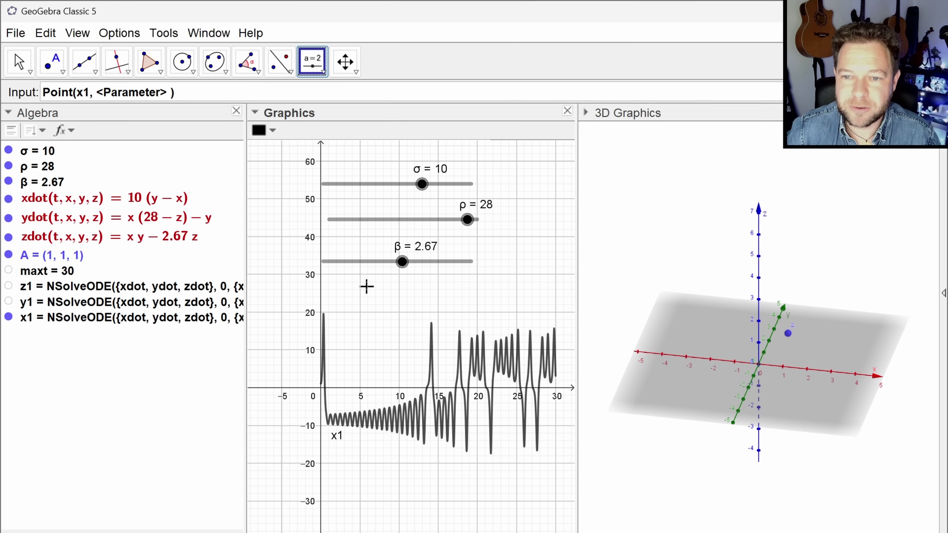
{"action": "left_click", "coordinate": [376, 313]}
{"action": "type", "text": "t"}
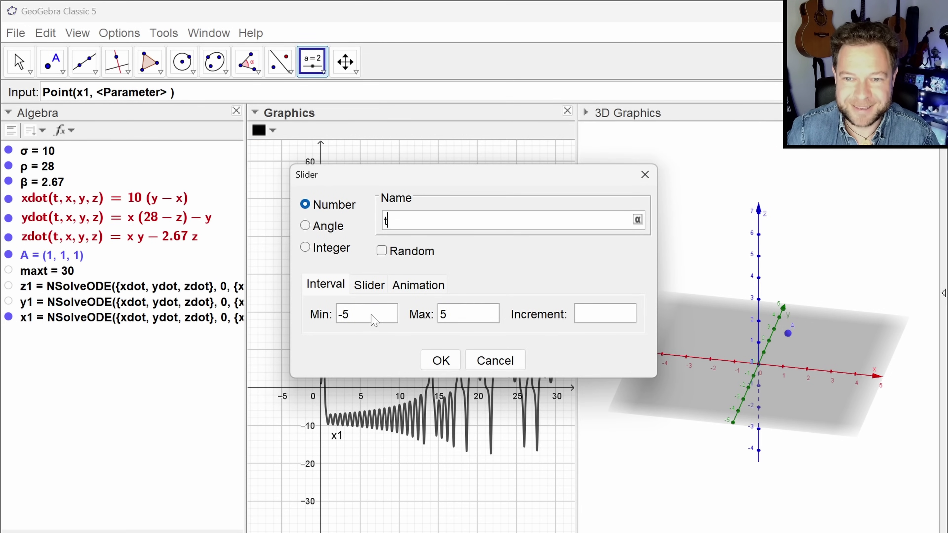
{"action": "left_click_drag", "start_coordinate": [370, 314], "coordinate": [339, 319]}
{"action": "type", "text": "0"}
{"action": "key", "text": "Tab"}
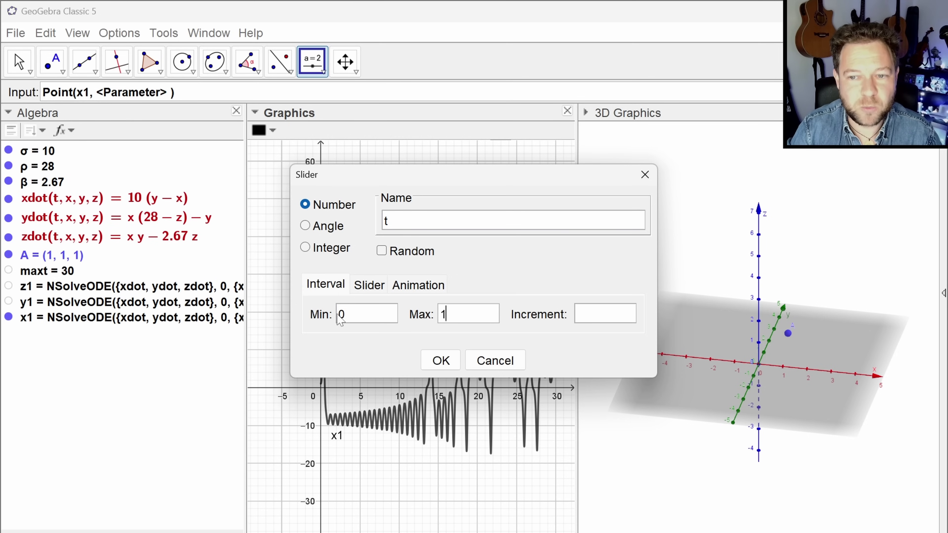
{"action": "type", "text": "1"}
{"action": "left_click", "coordinate": [616, 324]}
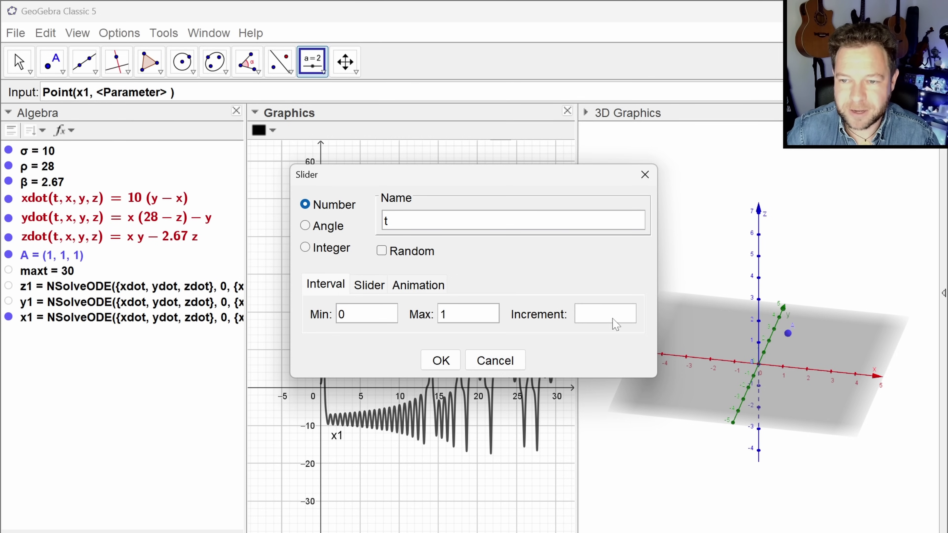
{"action": "type", "text": "0.001"}
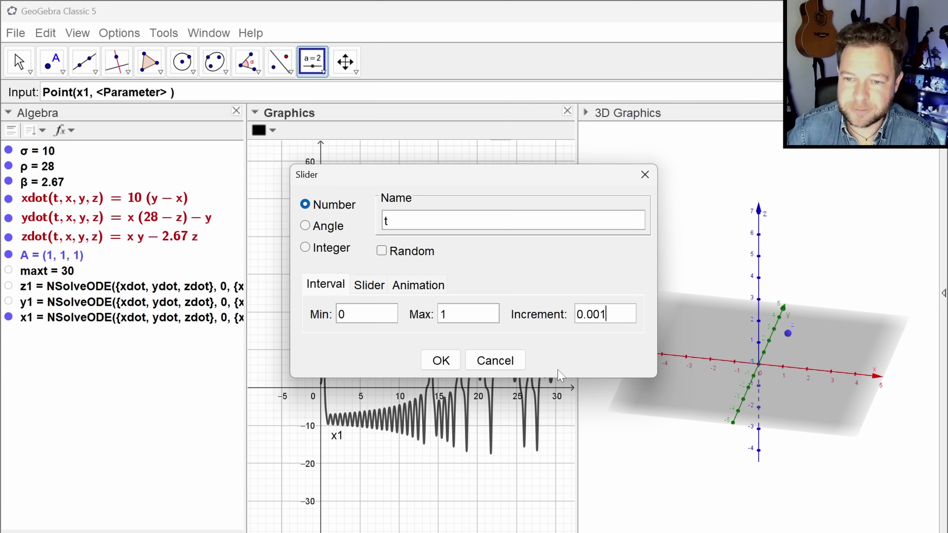
{"action": "left_click", "coordinate": [441, 360]}
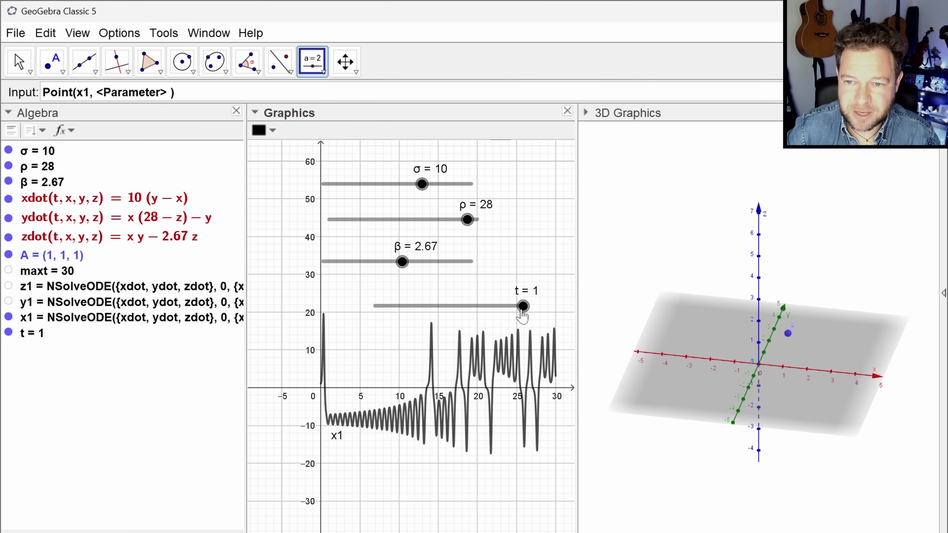
{"action": "left_click_drag", "start_coordinate": [523, 307], "coordinate": [394, 308]}
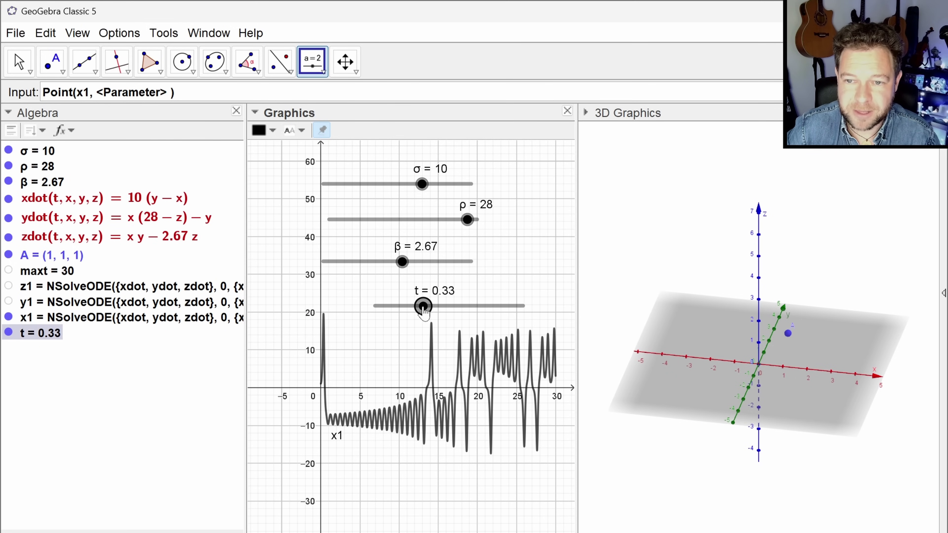
- Complete the command as Point(x1, t) to place a point on the x1 curve, and move slider t to about 0.32
{"action": "left_click_drag", "start_coordinate": [96, 92], "coordinate": [167, 92]}
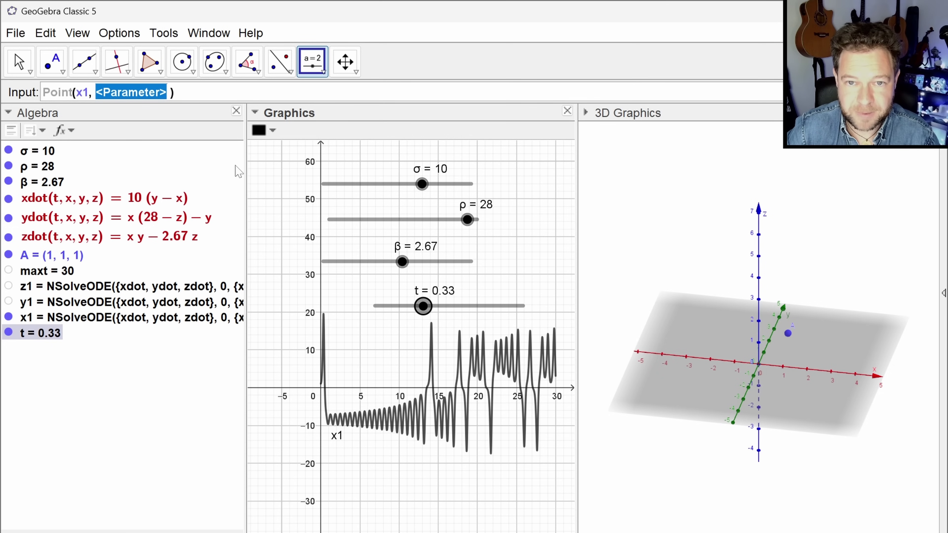
{"action": "type", "text": "t"}
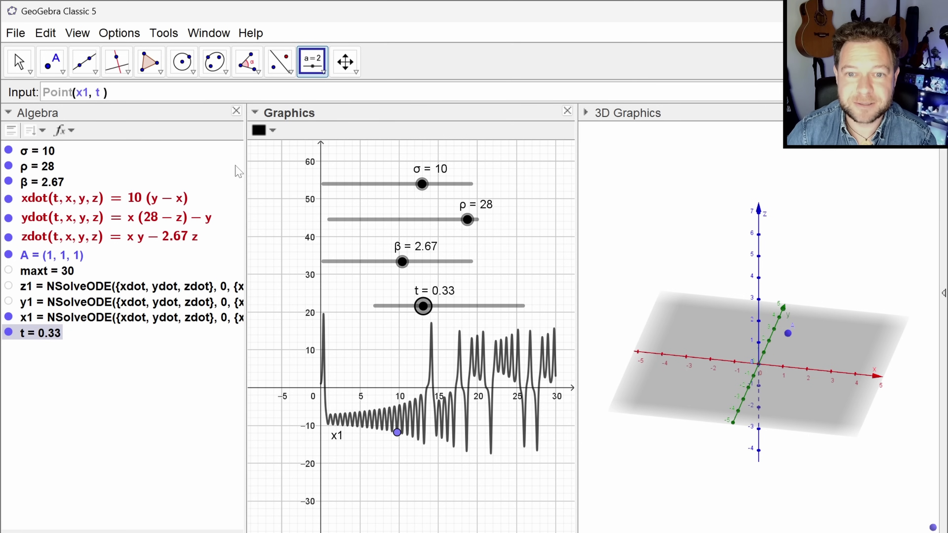
{"action": "key", "text": "Return"}
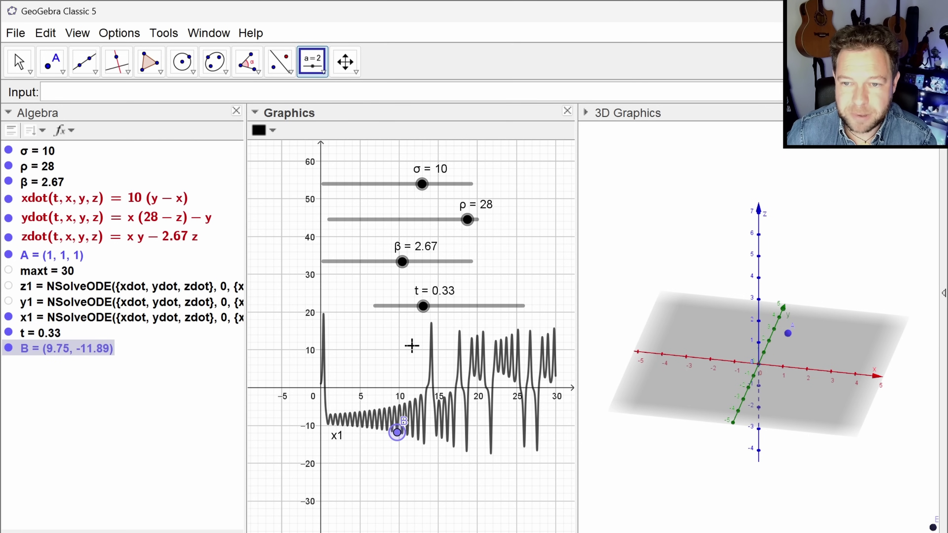
{"action": "left_click_drag", "start_coordinate": [425, 313], "coordinate": [422, 332]}
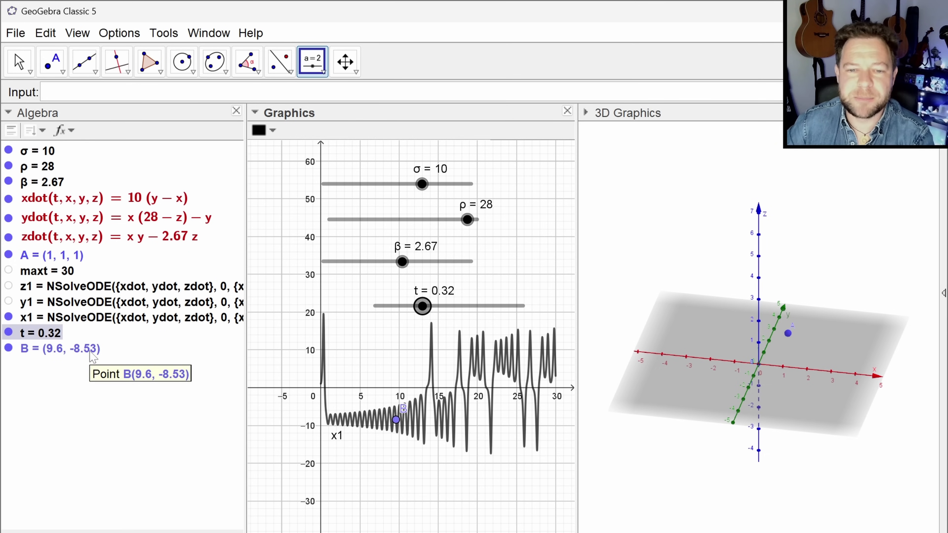
- Rename the new point on the x1 curve as xpt
{"action": "right_click", "coordinate": [65, 344]}
{"action": "left_click", "coordinate": [123, 488]}
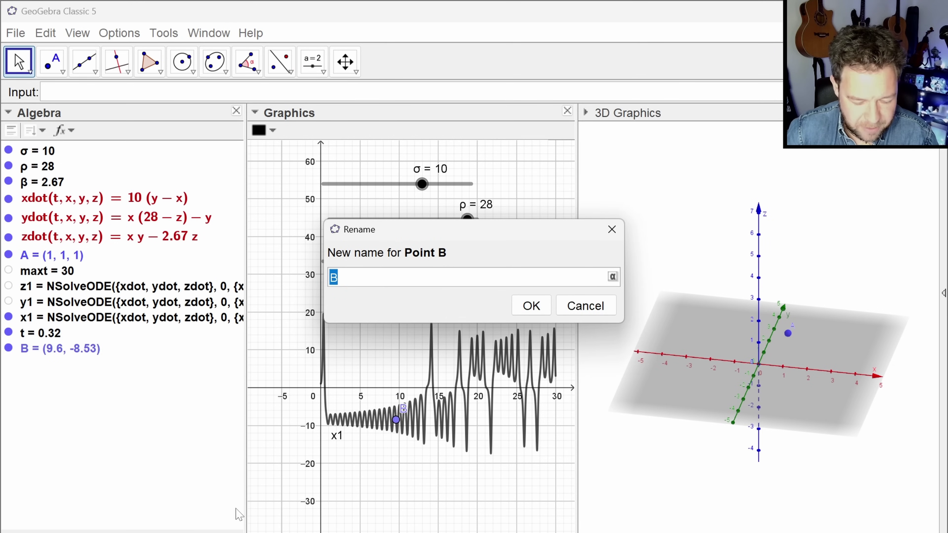
{"action": "type", "text": "xpt"}
{"action": "key", "text": "Return"}
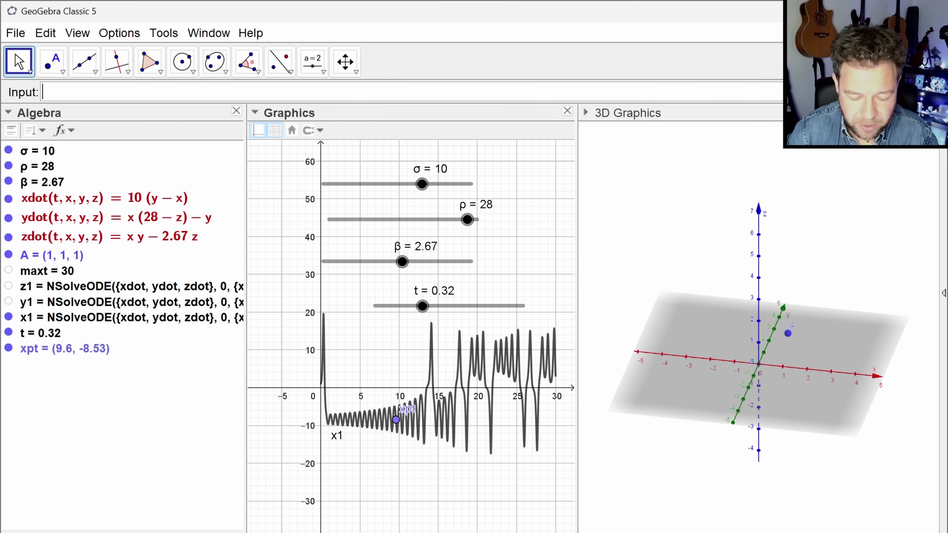
- Define the point ypt on the locus y1 with ypt=Point(y1,t)
{"action": "type", "text": "ypt"}
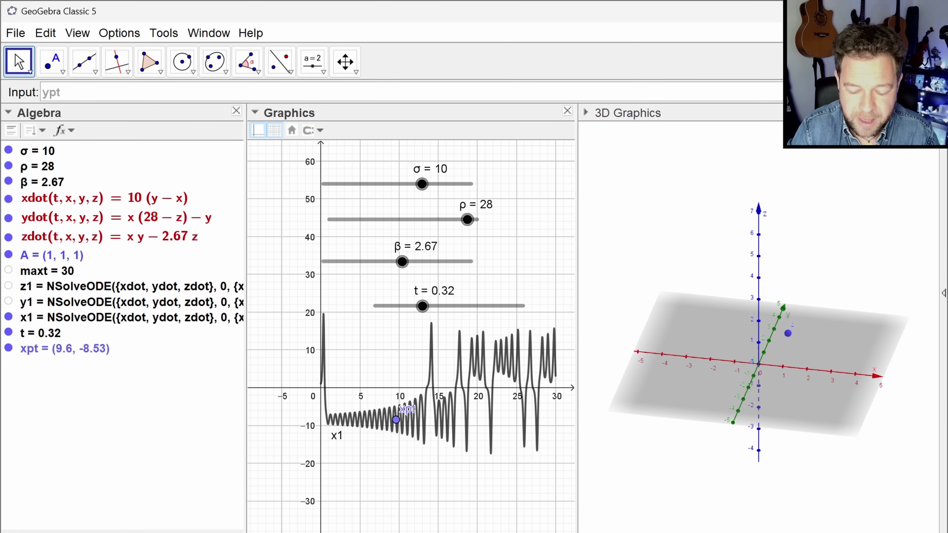
{"action": "type", "text": "=("}
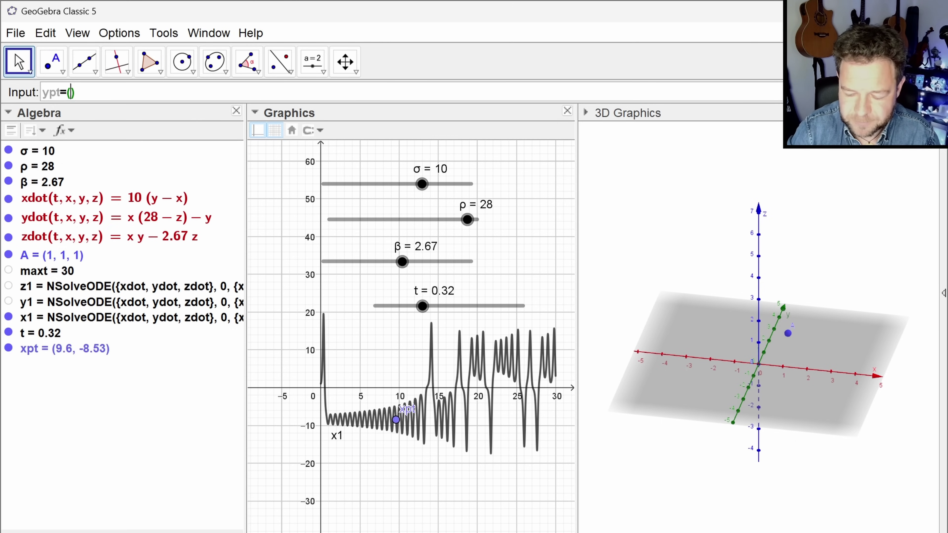
{"action": "type", "text": "Point"}
{"action": "key", "text": "Return"}
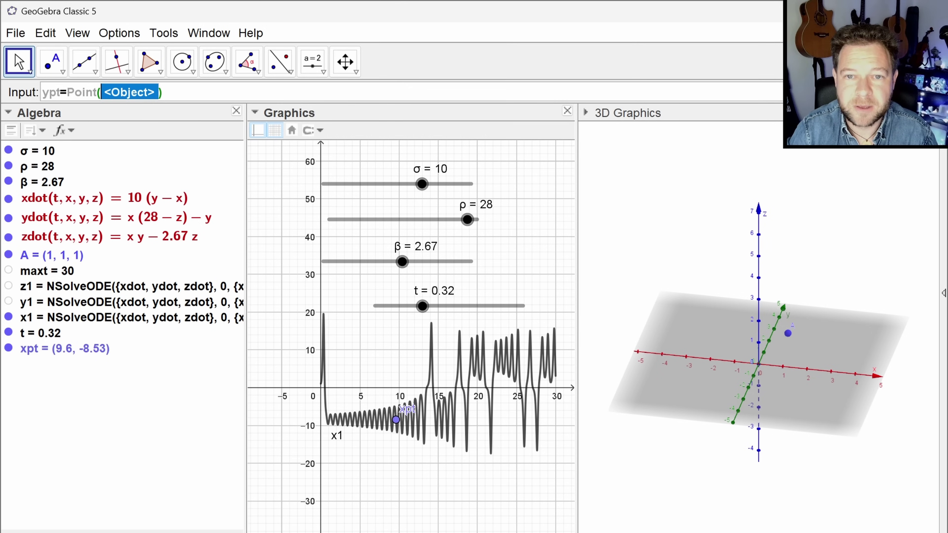
{"action": "type", "text": "y1"}
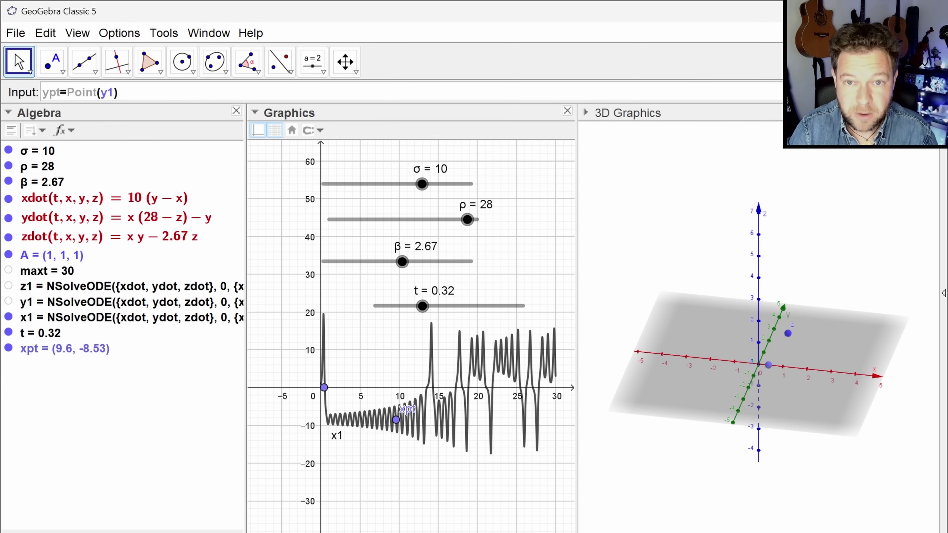
{"action": "type", "text": ",t"}
{"action": "key", "text": "Return"}
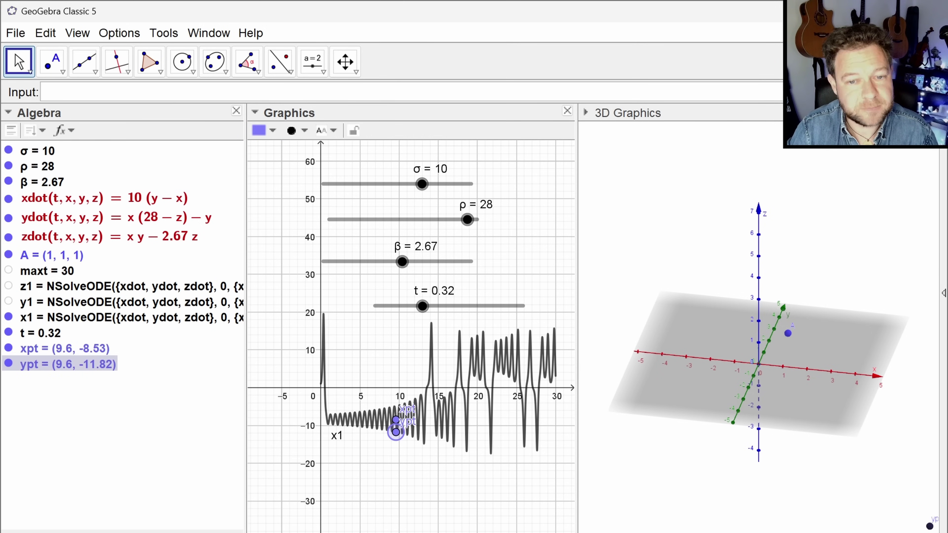
- Define the point zpt on the locus z1 with zpt=Point(z1, t)
{"action": "type", "text": "zpt("}
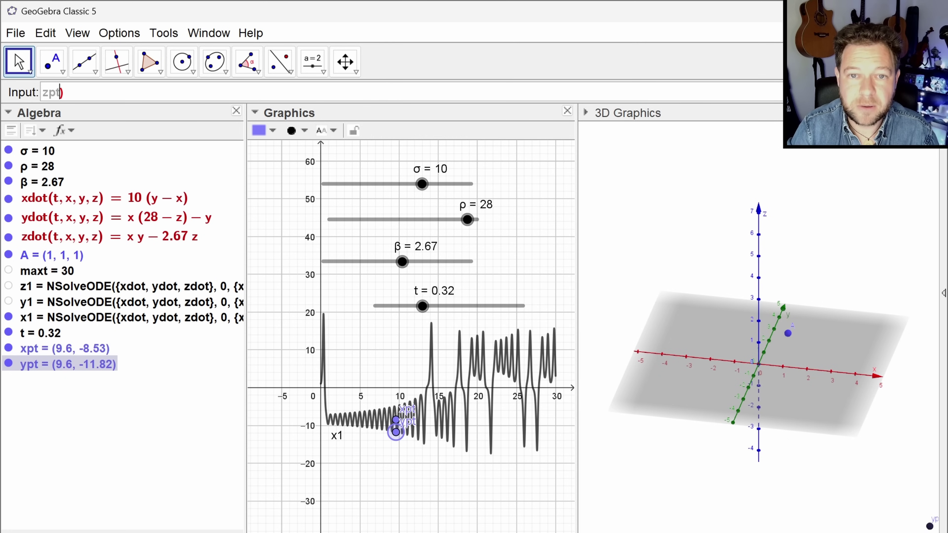
{"action": "type", "text": "=Point"}
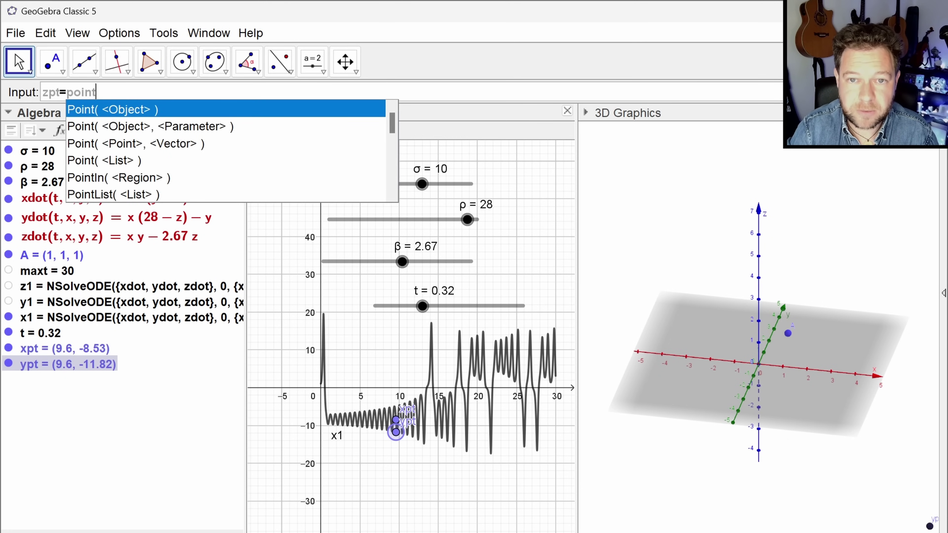
{"action": "key", "text": "Down"}
{"action": "key", "text": "Return"}
{"action": "type", "text": "z1"}
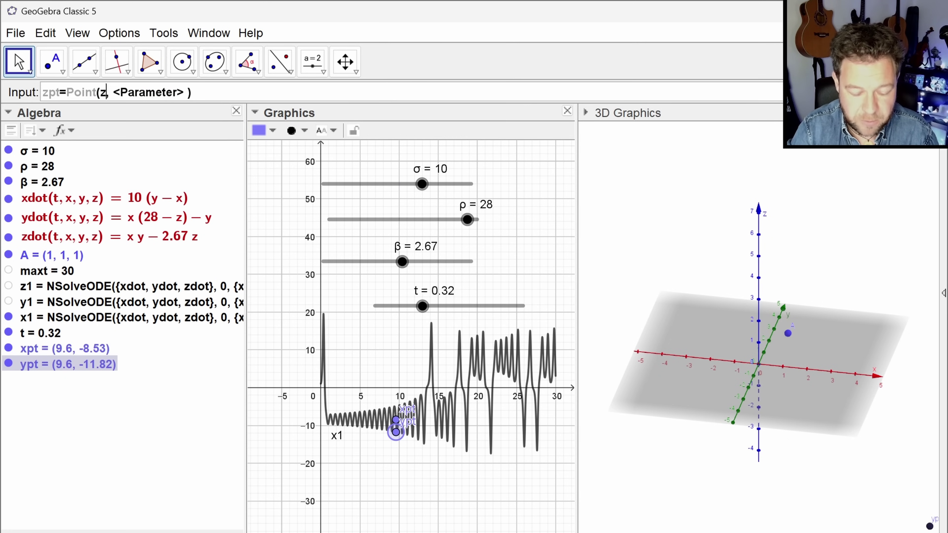
{"action": "key", "text": "Tab"}
{"action": "type", "text": "t"}
{"action": "key", "text": "Return"}
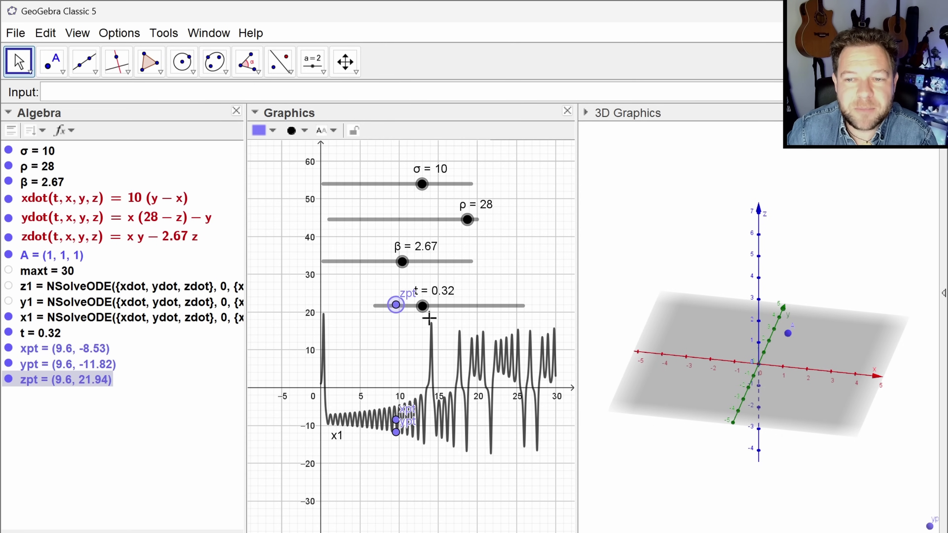
- Vary slider t between about 0.24 and 0.31 and examine how xpt, ypt and zpt move in the 2D and 3D views
{"action": "mouse_move", "coordinate": [423, 307]}
{"action": "left_mouse_down"}
{"action": "mouse_move", "coordinate": [465, 309]}
{"action": "mouse_move", "coordinate": [410, 307]}
{"action": "left_mouse_up"}
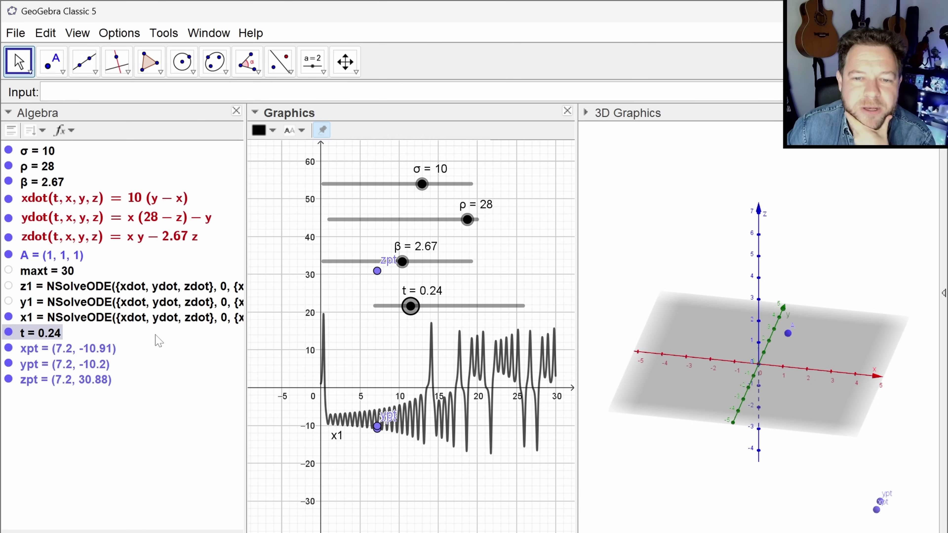
{"action": "mouse_move", "coordinate": [412, 311]}
{"action": "left_mouse_down"}
{"action": "mouse_move", "coordinate": [388, 313]}
{"action": "mouse_move", "coordinate": [502, 319]}
{"action": "mouse_move", "coordinate": [418, 323]}
{"action": "left_mouse_up"}
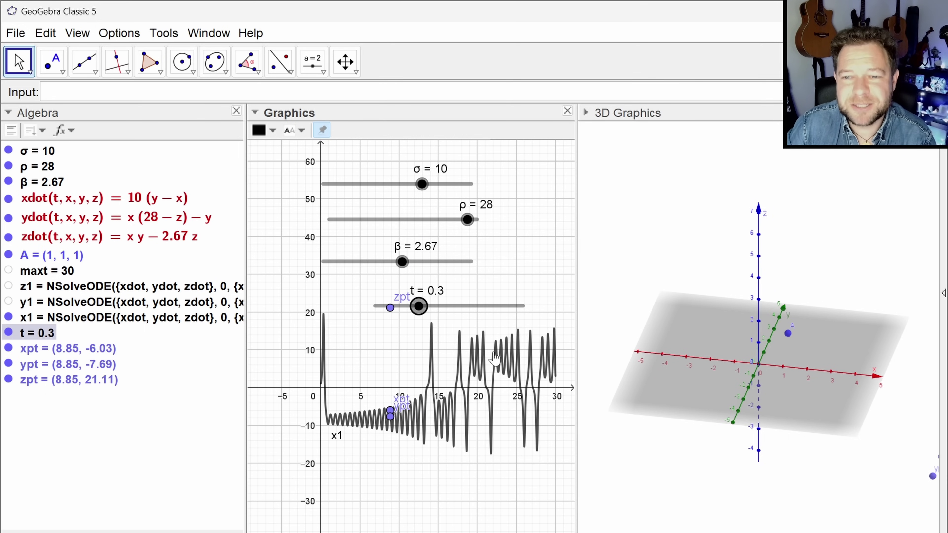
{"action": "left_click_drag", "start_coordinate": [790, 363], "coordinate": [787, 398]}
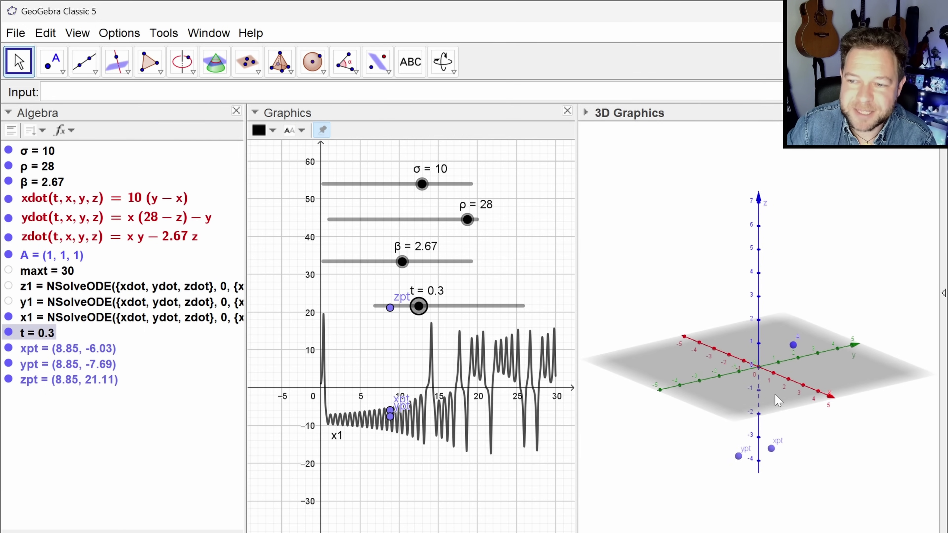
{"action": "mouse_move", "coordinate": [420, 307]}
{"action": "left_mouse_down"}
{"action": "mouse_move", "coordinate": [402, 308]}
{"action": "mouse_move", "coordinate": [420, 307]}
{"action": "left_mouse_up"}
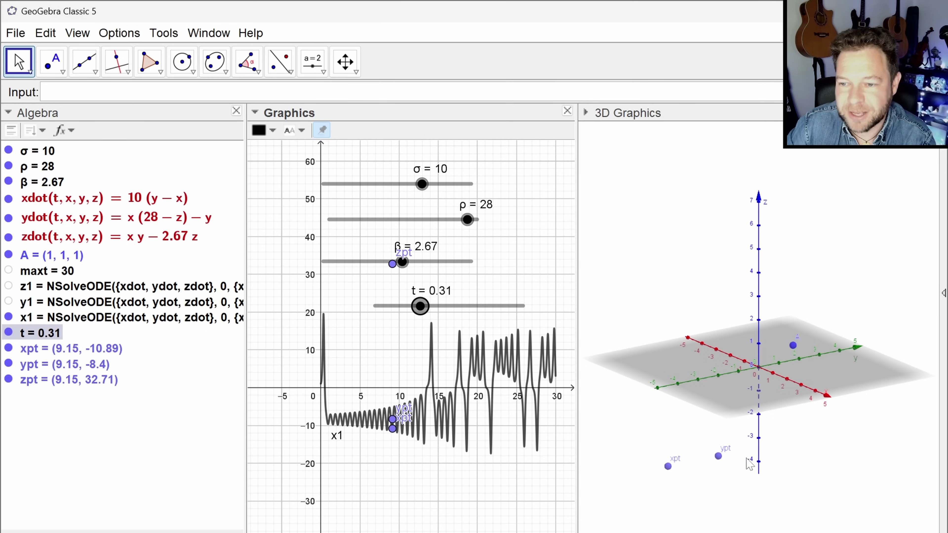
- Hide the points xpt, ypt and zpt in the 2D and 3D views
{"action": "left_click", "coordinate": [8, 348]}
{"action": "left_click", "coordinate": [8, 364]}
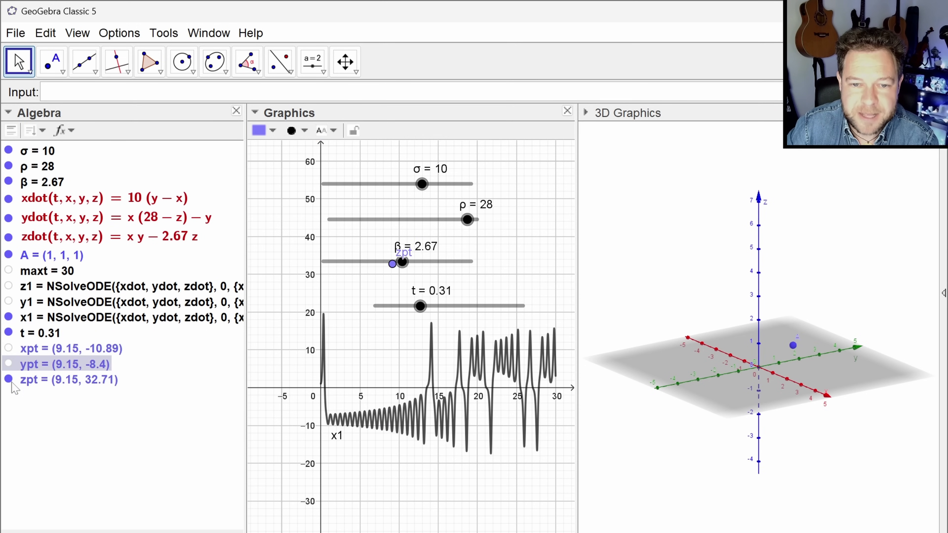
{"action": "left_click", "coordinate": [9, 380]}
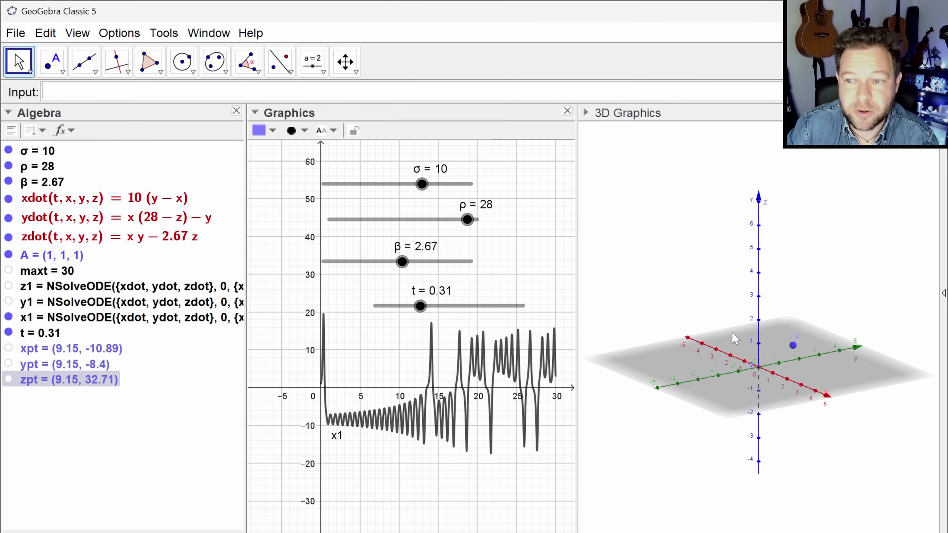
{"action": "left_click", "coordinate": [820, 314]}
{"action": "left_click_drag", "start_coordinate": [819, 314], "coordinate": [815, 295]}
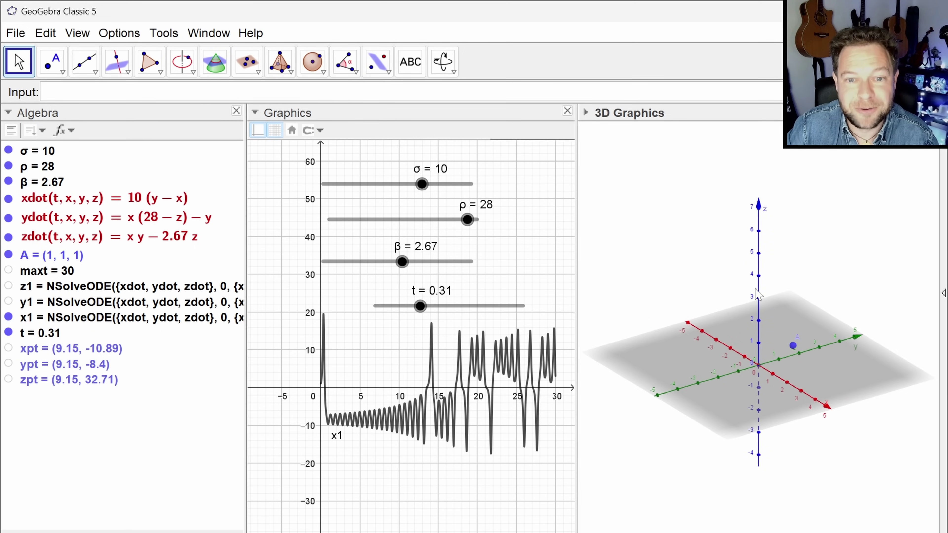
- Create a 3D point from the solution values of the three points with (y(xpt),y(ypt),y(zpt))
{"action": "left_click", "coordinate": [94, 350]}
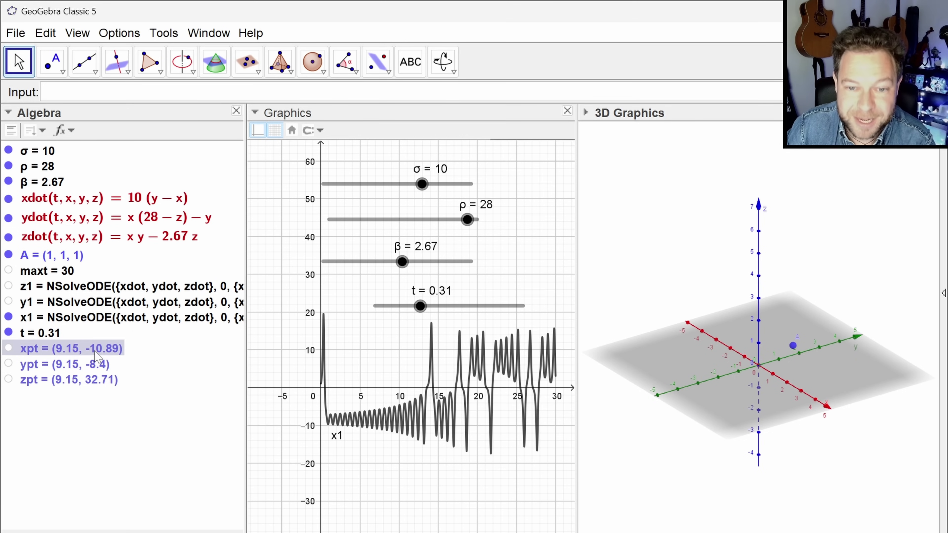
{"action": "left_click", "coordinate": [109, 366]}
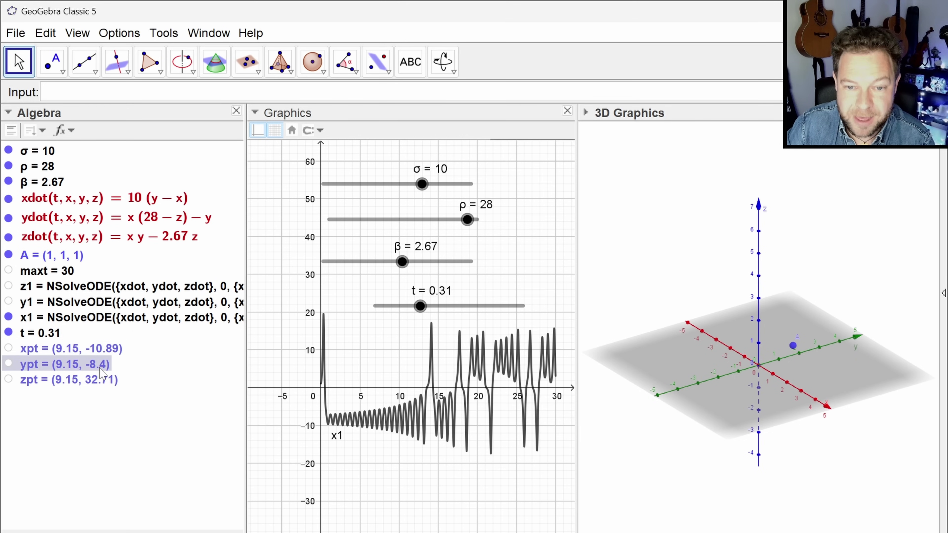
{"action": "left_click", "coordinate": [100, 383]}
{"action": "left_click", "coordinate": [43, 91]}
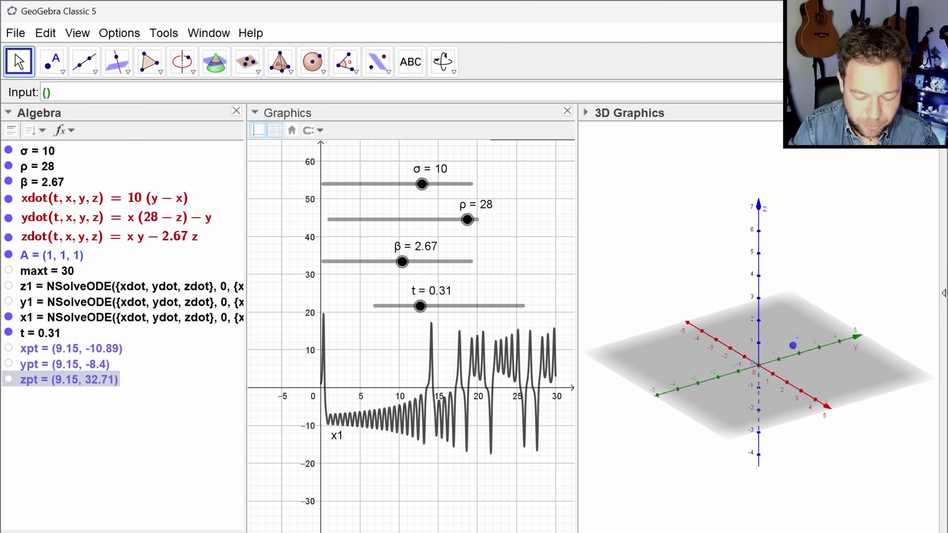
{"action": "type", "text": "(y(xpt)"}
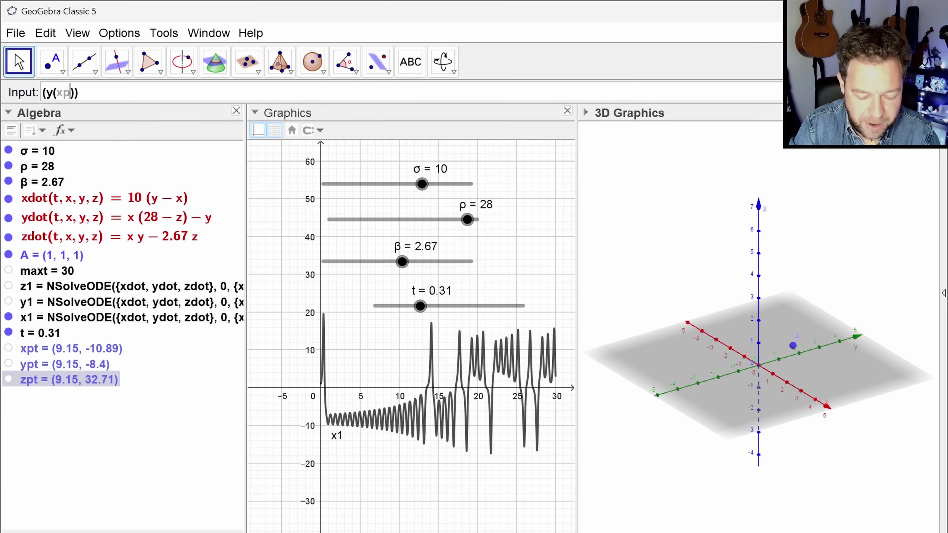
{"action": "type", "text": ","}
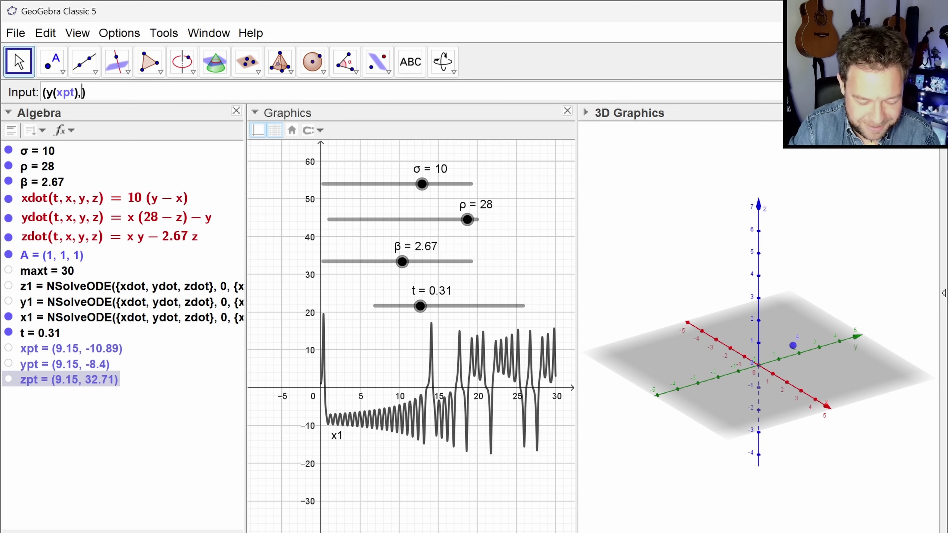
{"action": "type", "text": "y"}
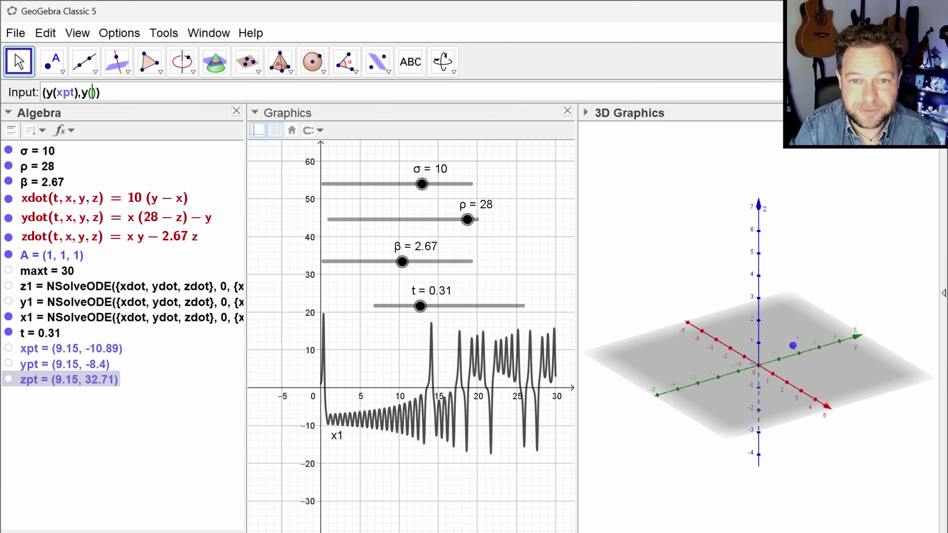
{"action": "type", "text": "(ypy"}
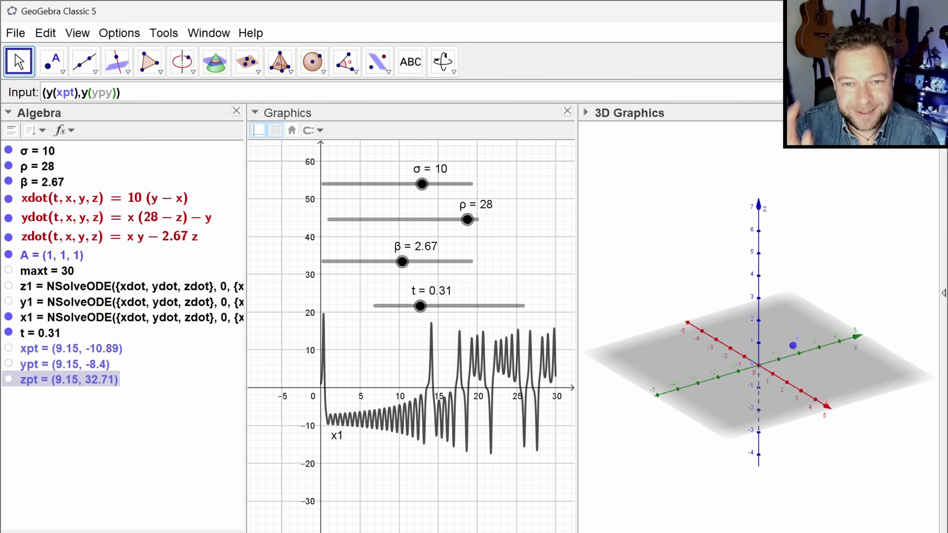
{"action": "key", "text": "Left"}
{"action": "key", "text": "BackSpace"}
{"action": "type", "text": "t"}
{"action": "key", "text": "Right"}
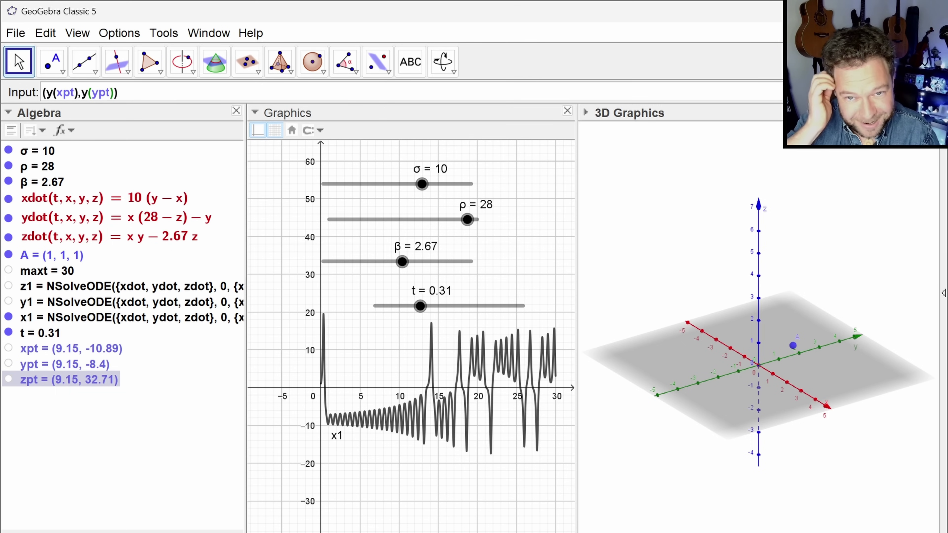
{"action": "type", "text": ",zpt"}
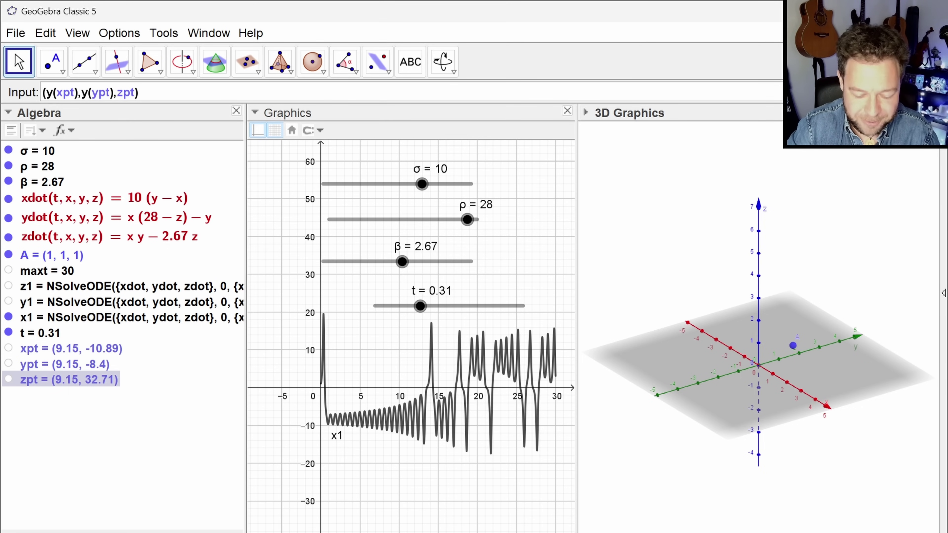
{"action": "key", "text": "Left"}
{"action": "key", "text": "Left"}
{"action": "key", "text": "Left"}
{"action": "type", "text": "y("}
{"action": "type", "text": ")"}
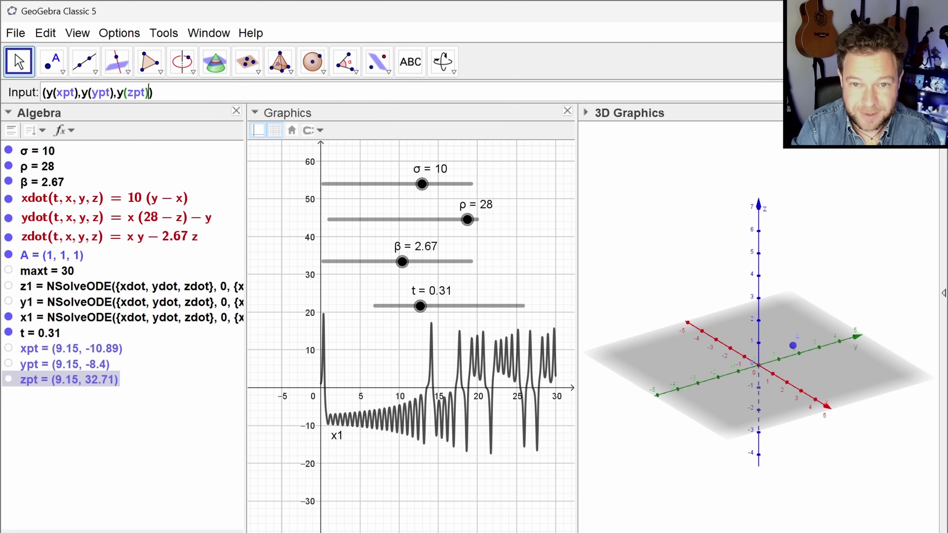
{"action": "key", "text": "Return"}
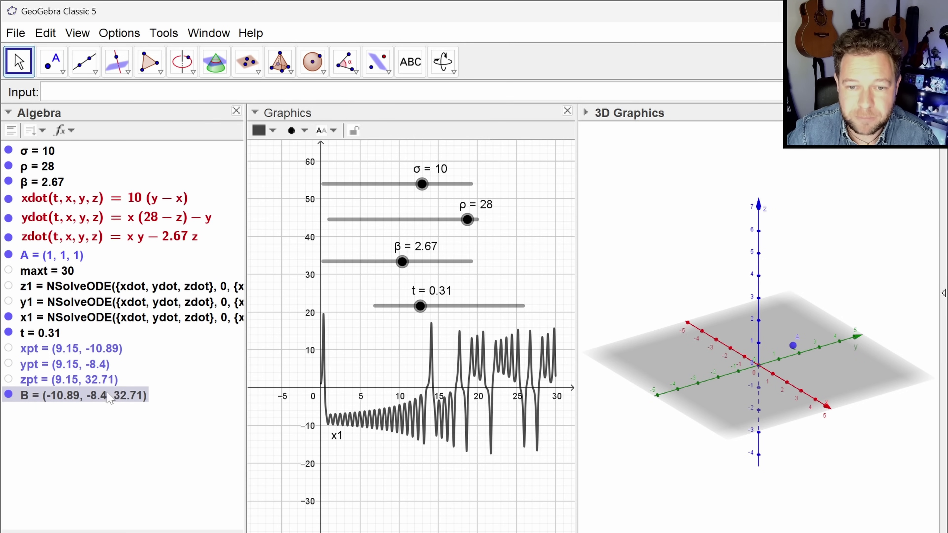
- Lower slider t to 0.25 and examine how point B moves in the 3D view
{"action": "left_click_drag", "start_coordinate": [651, 457], "coordinate": [722, 450]}
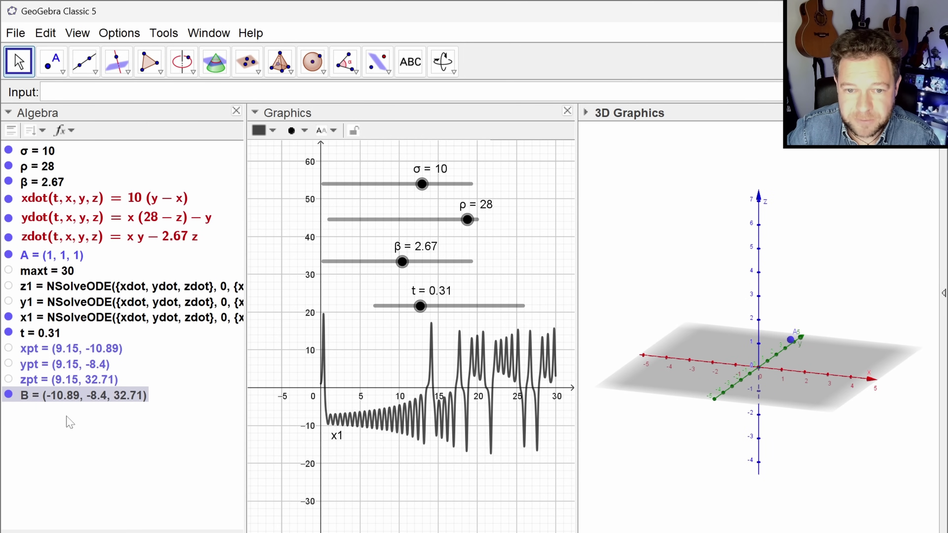
{"action": "scroll", "coordinate": [796, 399], "scroll_direction": "down", "scroll_amount": 2}
{"action": "scroll", "coordinate": [796, 399], "scroll_direction": "down", "scroll_amount": 3}
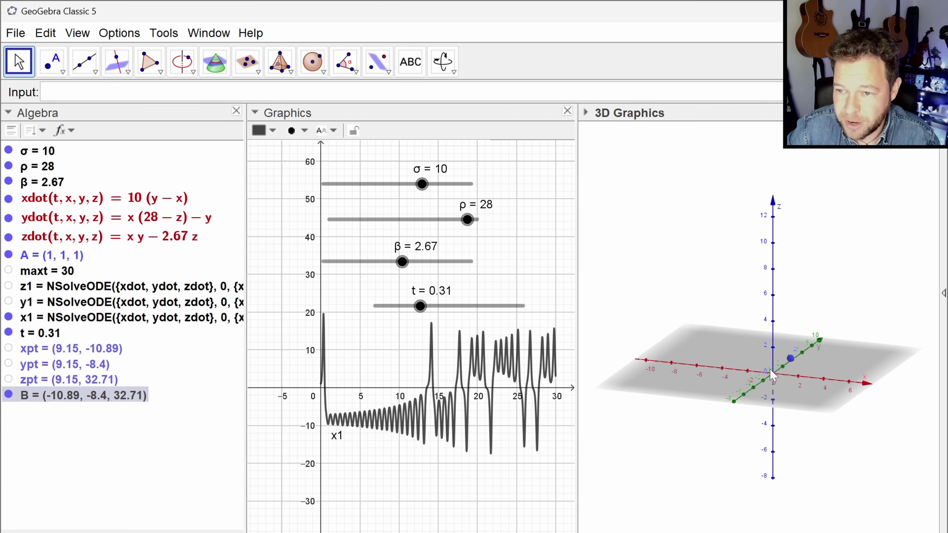
{"action": "left_click_drag", "start_coordinate": [781, 382], "coordinate": [810, 391]}
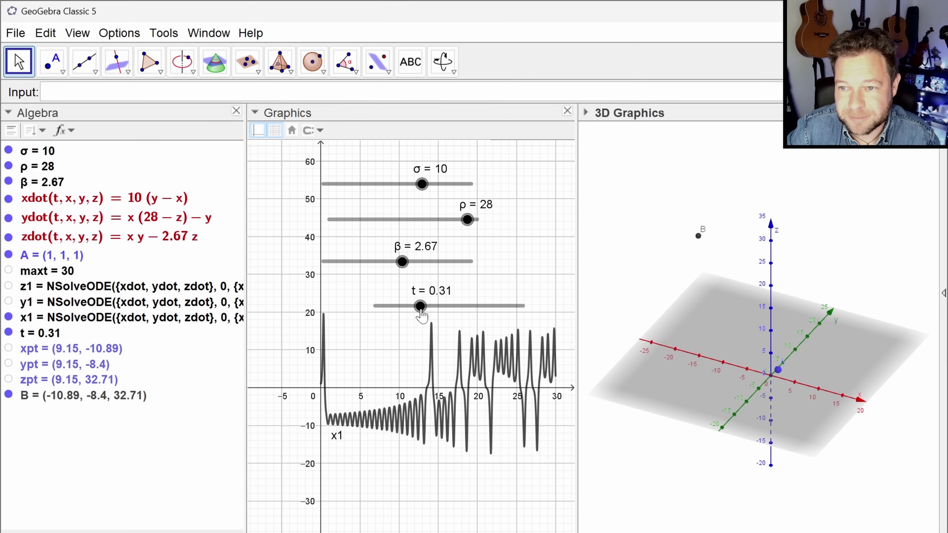
{"action": "mouse_move", "coordinate": [418, 315]}
{"action": "left_mouse_down"}
{"action": "mouse_move", "coordinate": [374, 306]}
{"action": "mouse_move", "coordinate": [448, 311]}
{"action": "mouse_move", "coordinate": [479, 335]}
{"action": "mouse_move", "coordinate": [496, 330]}
{"action": "mouse_move", "coordinate": [412, 324]}
{"action": "left_mouse_up"}
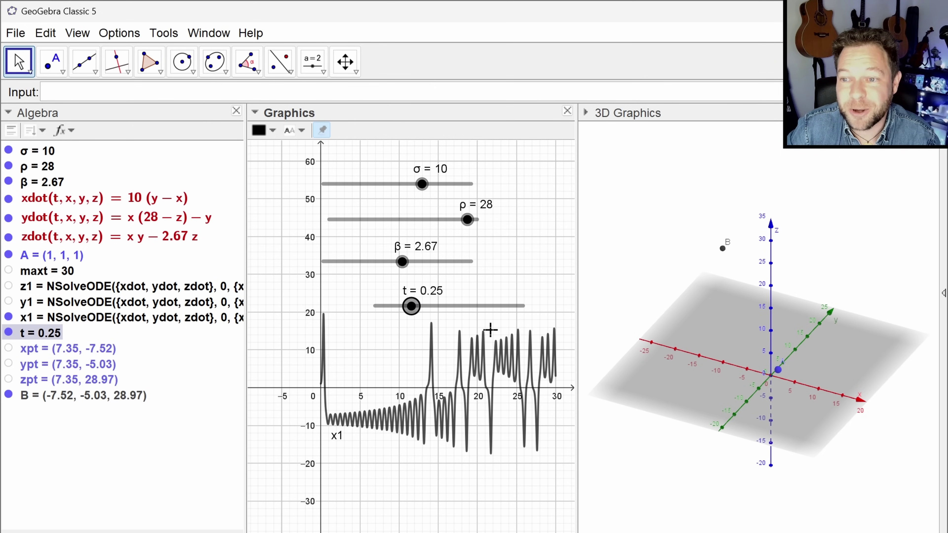
{"action": "mouse_move", "coordinate": [708, 324]}
{"action": "left_mouse_down"}
{"action": "mouse_move", "coordinate": [713, 318]}
{"action": "mouse_move", "coordinate": [713, 340]}
{"action": "left_mouse_up"}
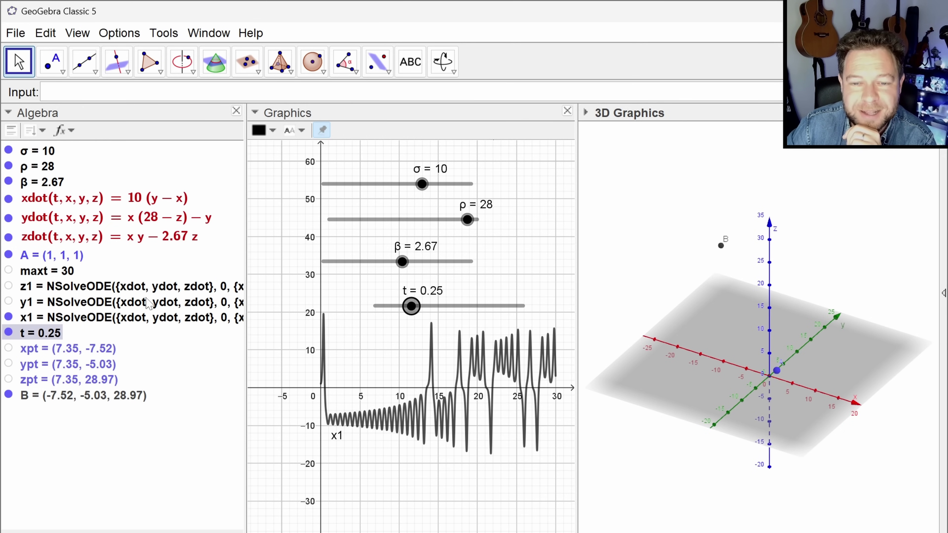
- Create the locus of point B driven by slider t with Locus(B, t)
{"action": "left_click", "coordinate": [123, 296]}
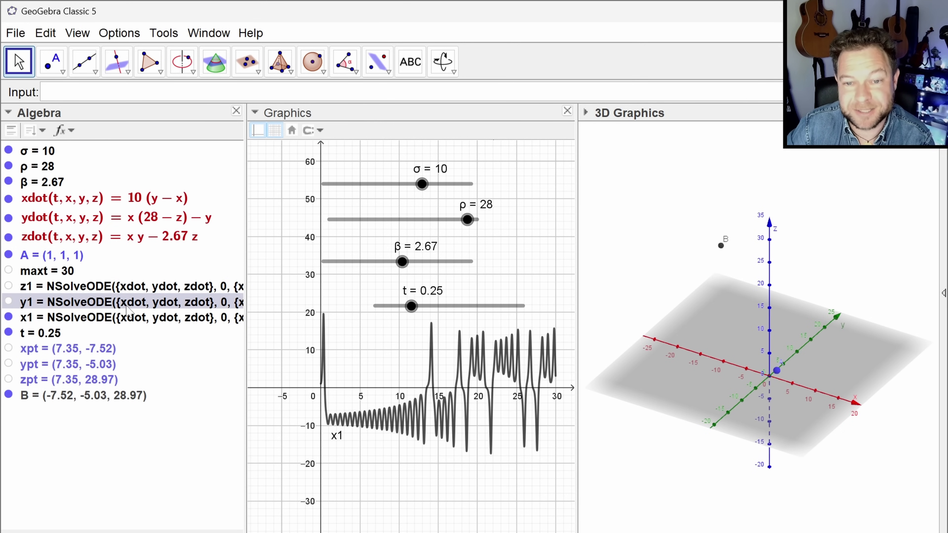
{"action": "left_click", "coordinate": [150, 317]}
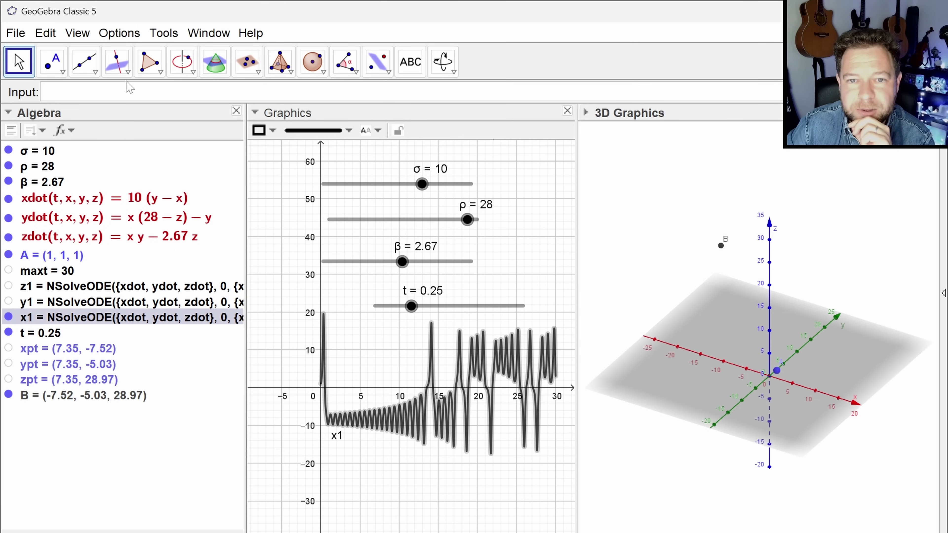
{"action": "left_click", "coordinate": [128, 71]}
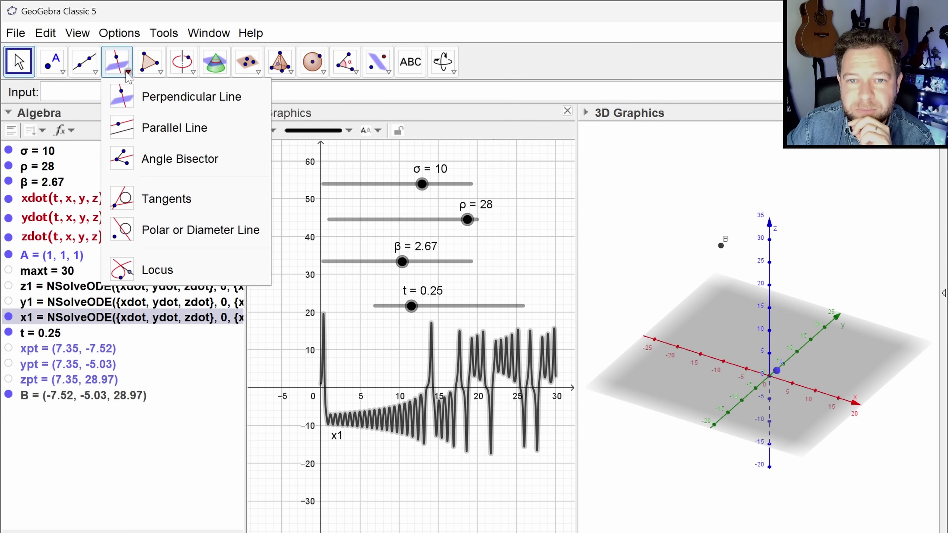
{"action": "left_click", "coordinate": [169, 269]}
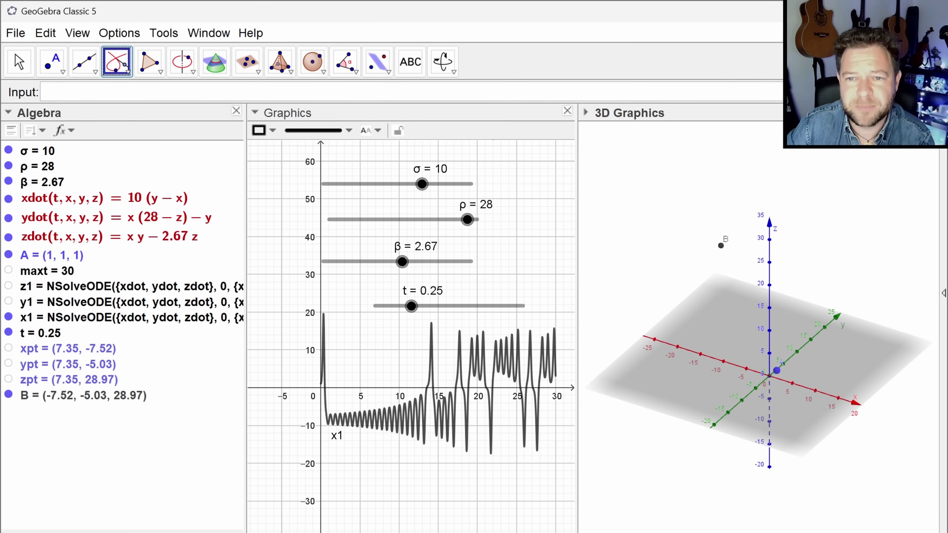
{"action": "type", "text": "locus"}
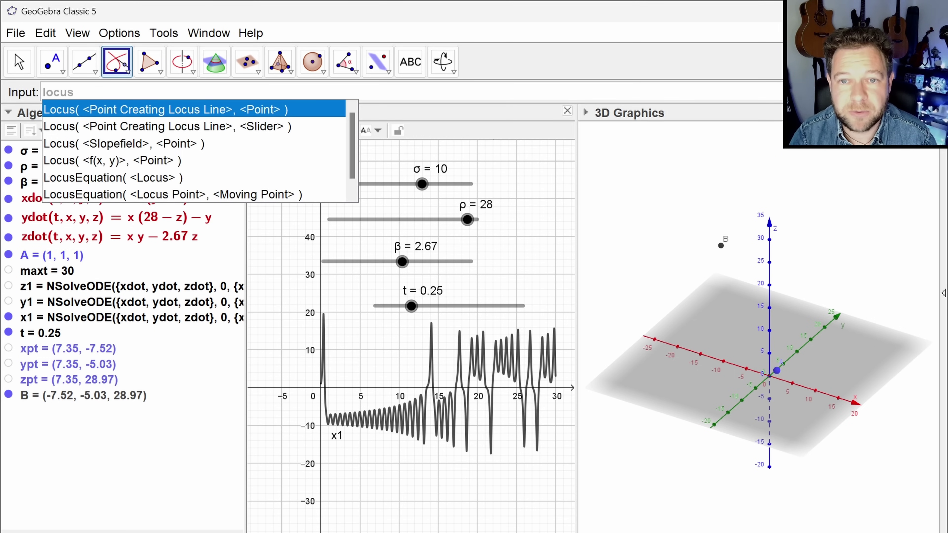
{"action": "key", "text": "Return"}
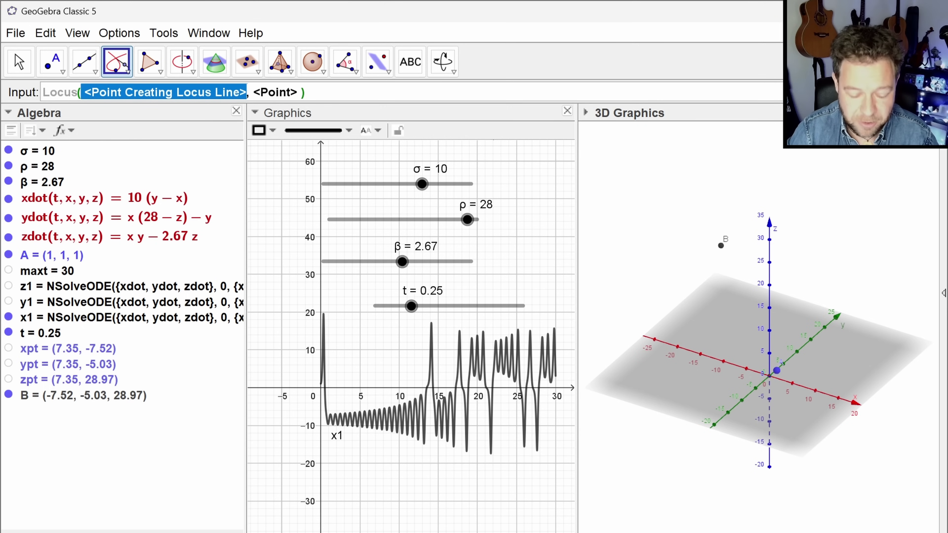
{"action": "type", "text": "B"}
{"action": "key", "text": "Tab"}
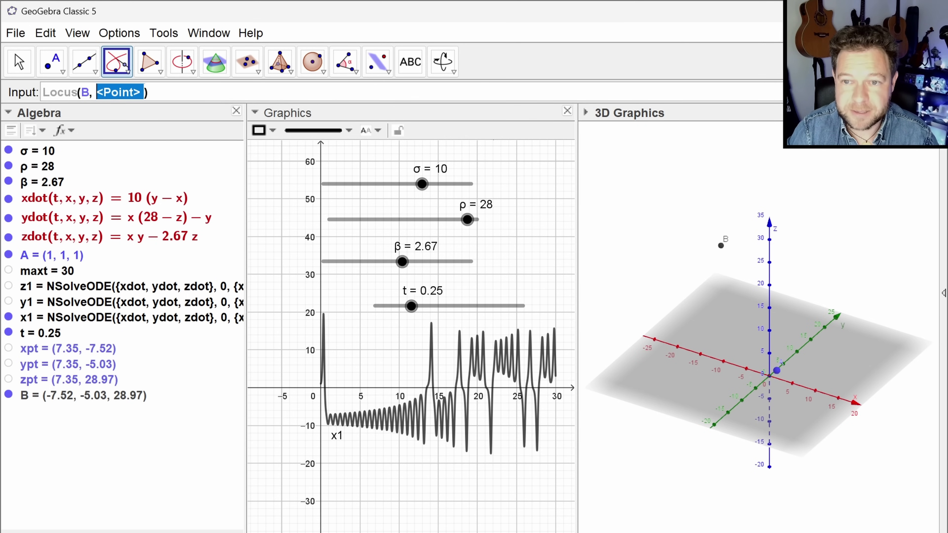
{"action": "type", "text": "t"}
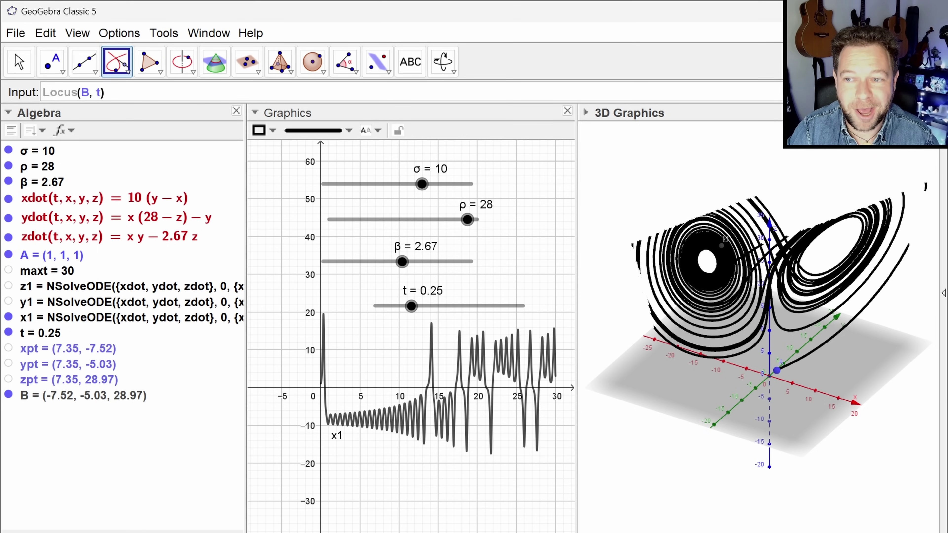
{"action": "key", "text": "Return"}
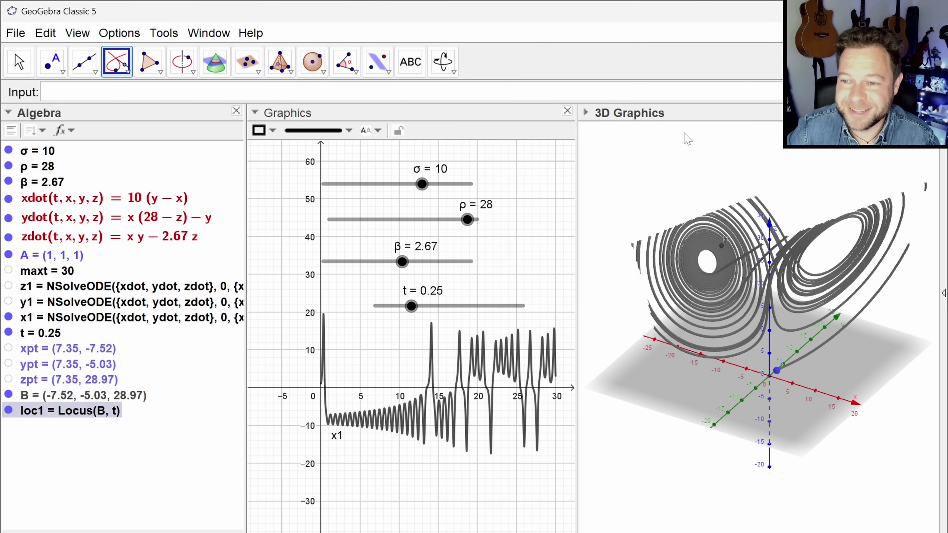
- Animate slider t and examine from several angles how point B travels along the 3D locus
{"action": "left_click_drag", "start_coordinate": [715, 426], "coordinate": [685, 373]}
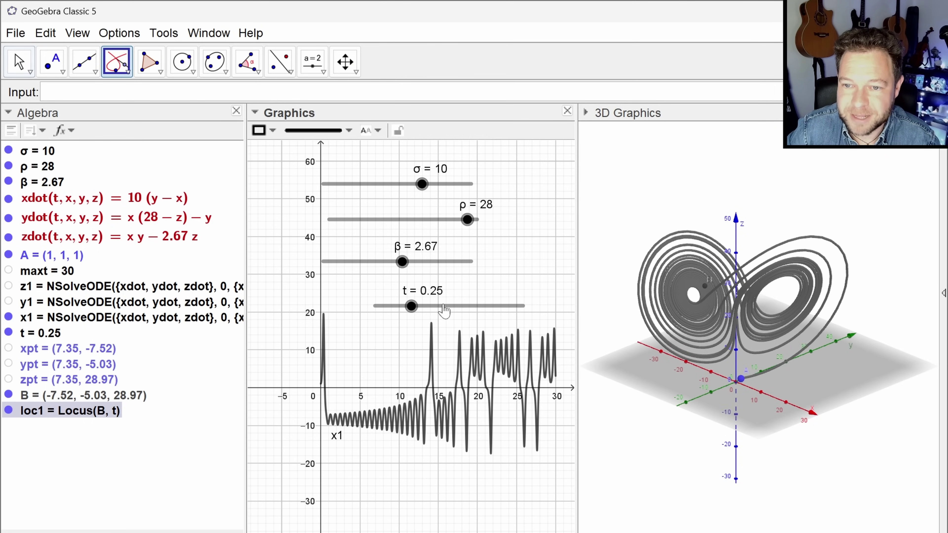
{"action": "right_click", "coordinate": [412, 306]}
{"action": "left_click", "coordinate": [472, 378]}
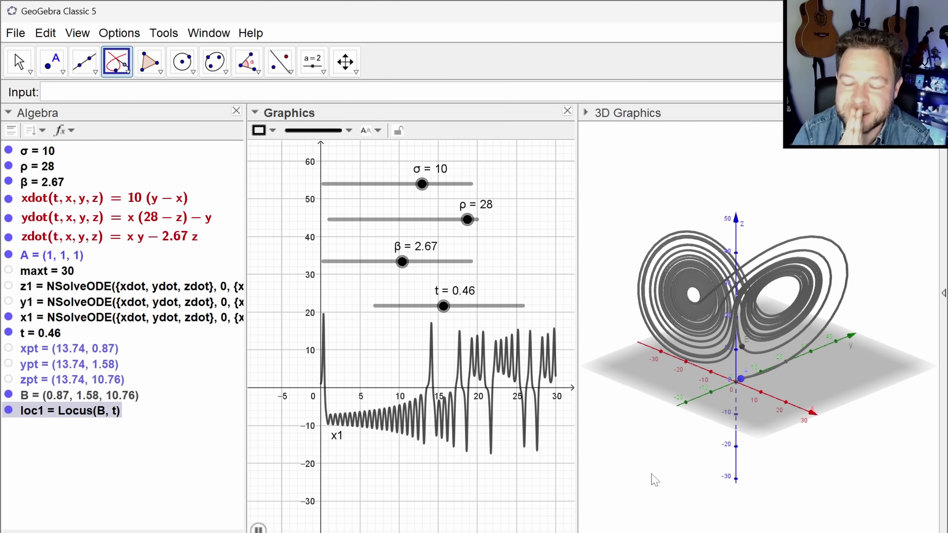
{"action": "left_click_drag", "start_coordinate": [720, 378], "coordinate": [700, 395]}
{"action": "left_click_drag", "start_coordinate": [830, 410], "coordinate": [893, 405]}
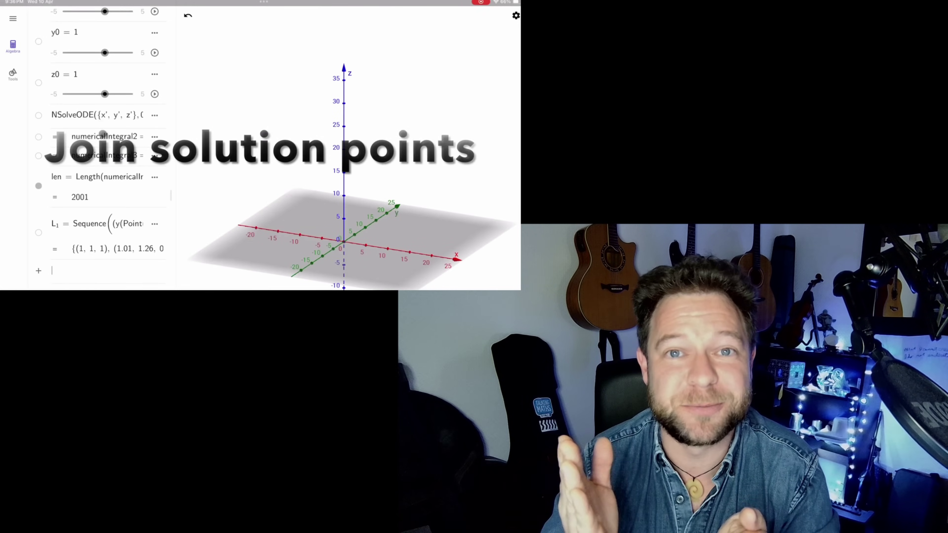
- Join the solution points of list L_1 in the other GeoGebra construction with f = Polyline(L_1)
{"action": "type", "text": "f"}
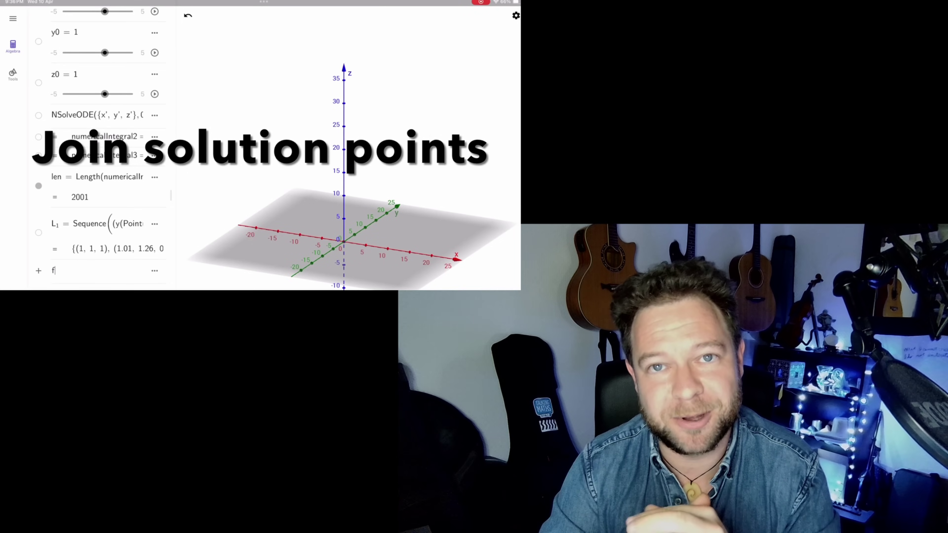
{"action": "type", "text": " = Polyline"}
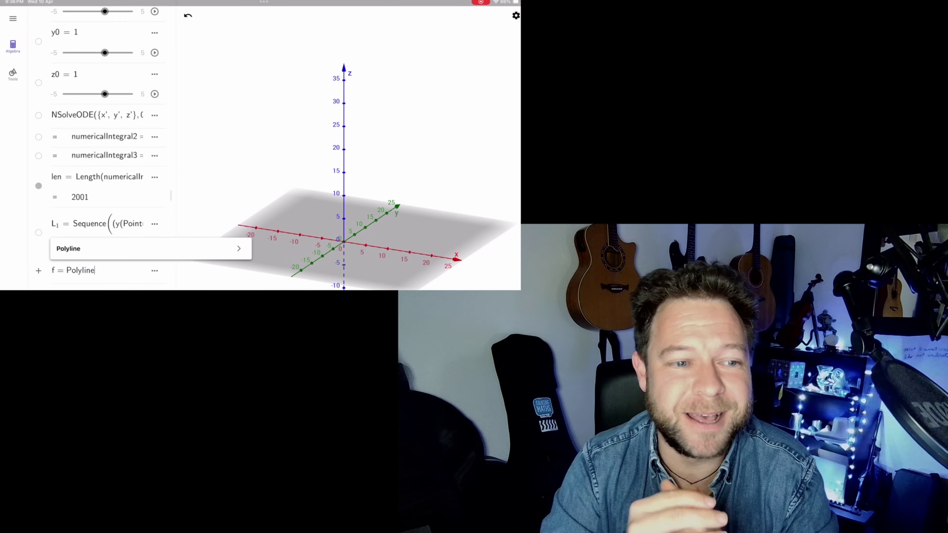
{"action": "key", "text": "Return"}
{"action": "type", "text": "L_1"}
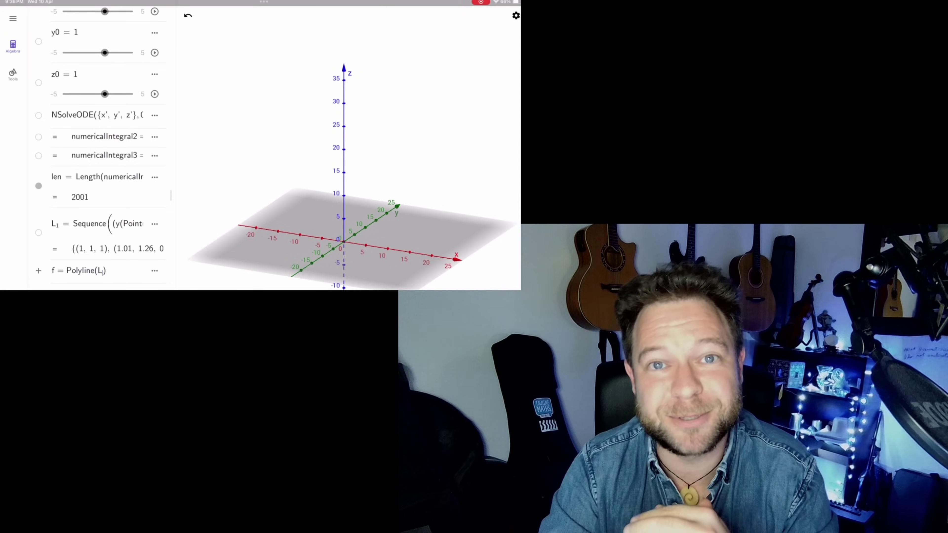
{"action": "key", "text": "Return"}
{"action": "scroll", "coordinate": [101, 150], "scroll_direction": "up", "scroll_amount": 3}
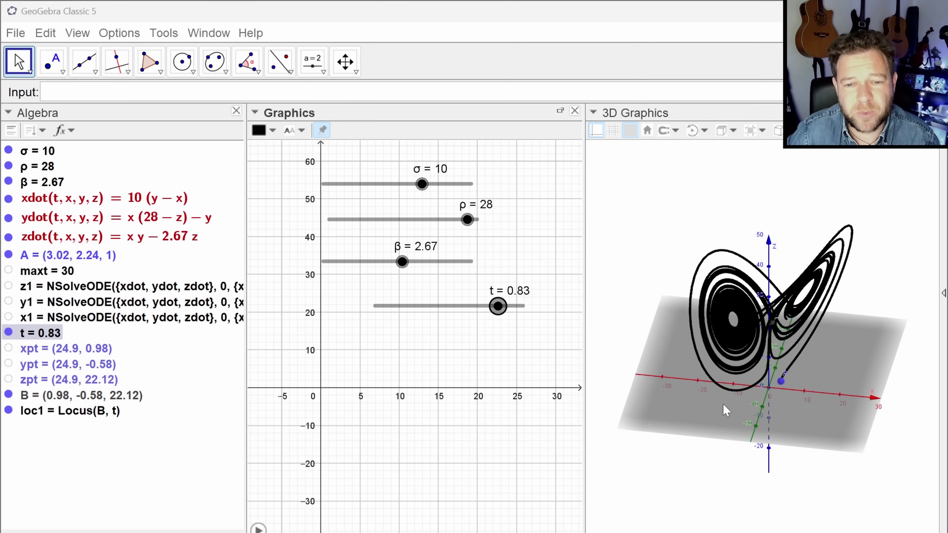
- Delete the points xpt, ypt, zpt and B together with the locus loc1
{"action": "left_click", "coordinate": [69, 413]}
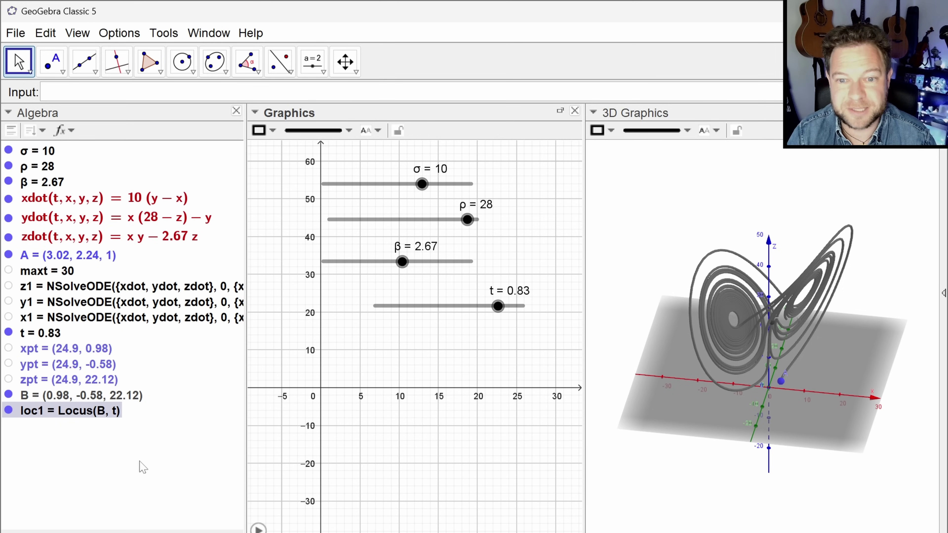
{"action": "left_click", "coordinate": [143, 467]}
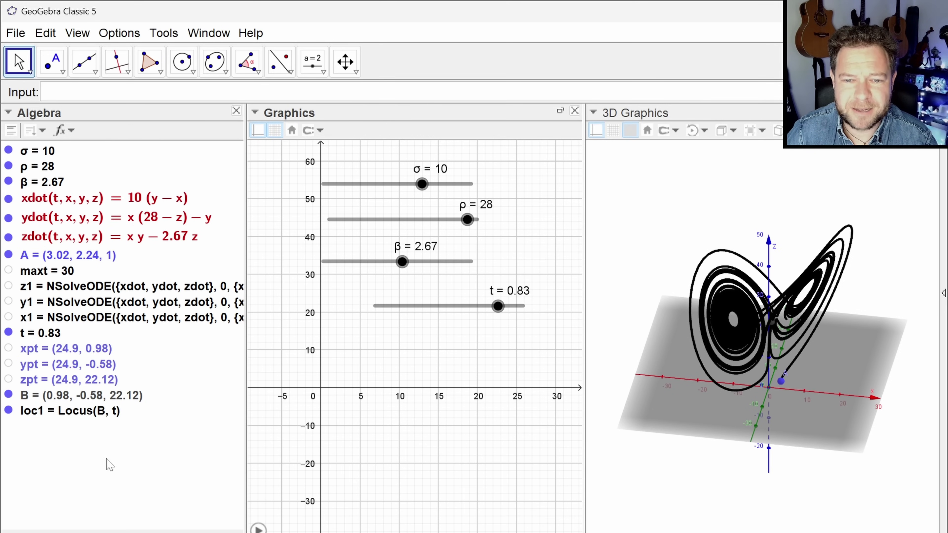
{"action": "left_click", "coordinate": [73, 350]}
{"action": "left_click", "coordinate": [76, 414], "text": "shift"}
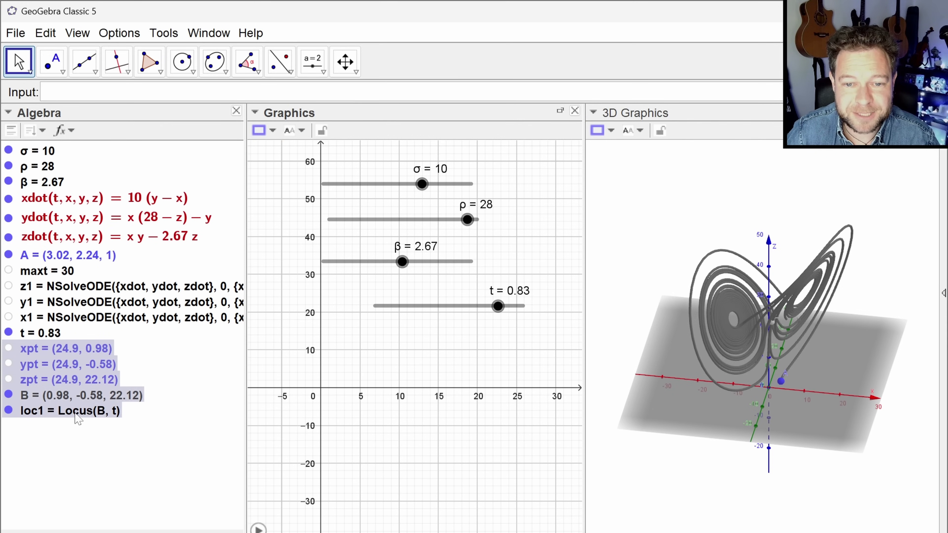
{"action": "key", "text": "Delete"}
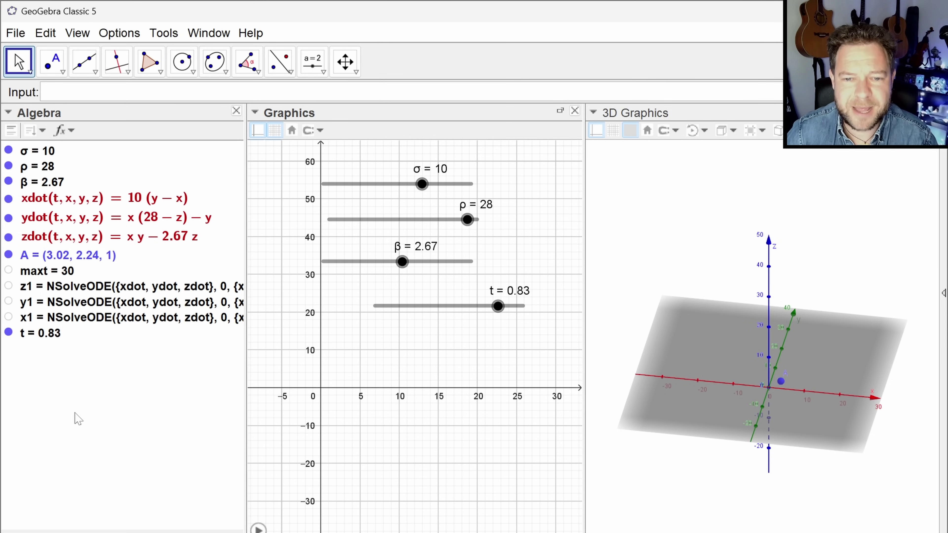
- Start a Sequence command with expression, variable, start and end values, using an empty three-coordinate point as the expression
{"action": "left_click", "coordinate": [155, 92]}
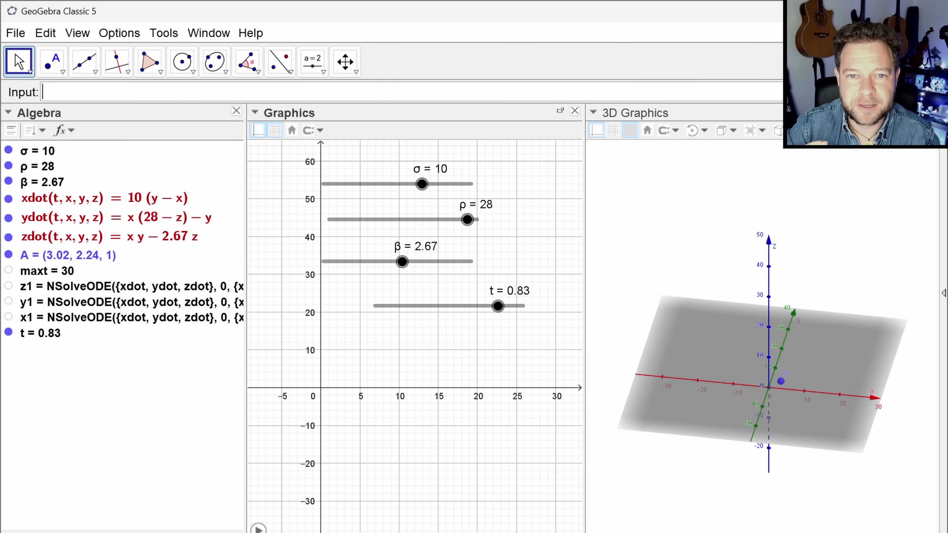
{"action": "type", "text": "d"}
{"action": "type", "text": "eq"}
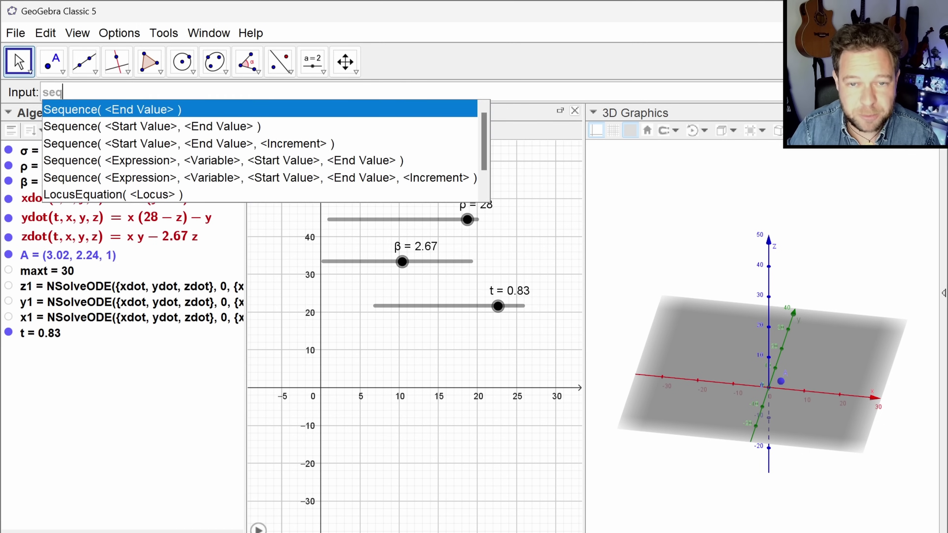
{"action": "key", "text": "Down"}
{"action": "key", "text": "Down"}
{"action": "key", "text": "Down"}
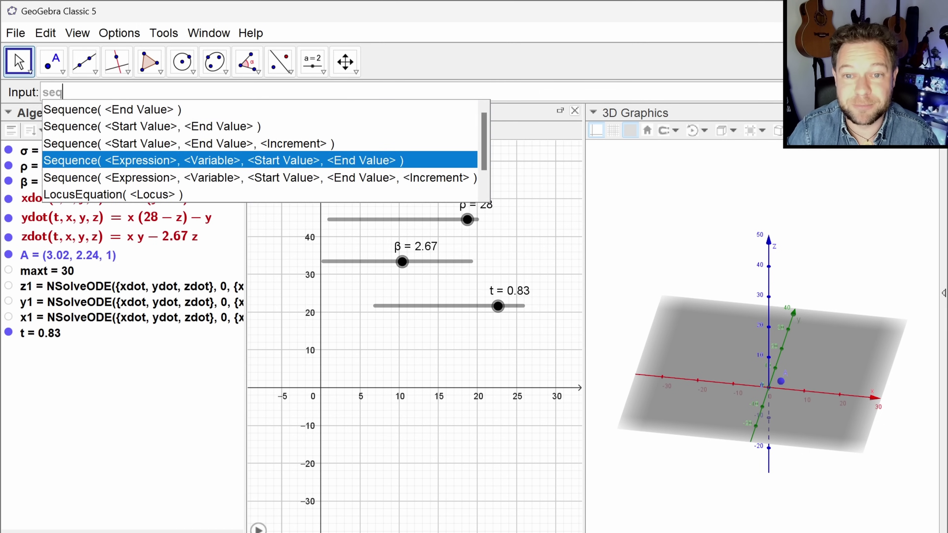
{"action": "key", "text": "Return"}
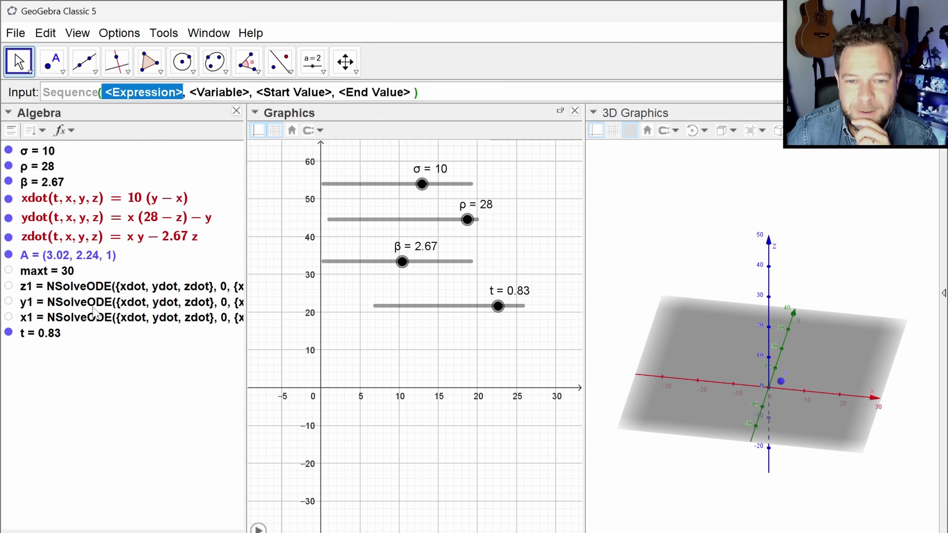
{"action": "type", "text": "( "}
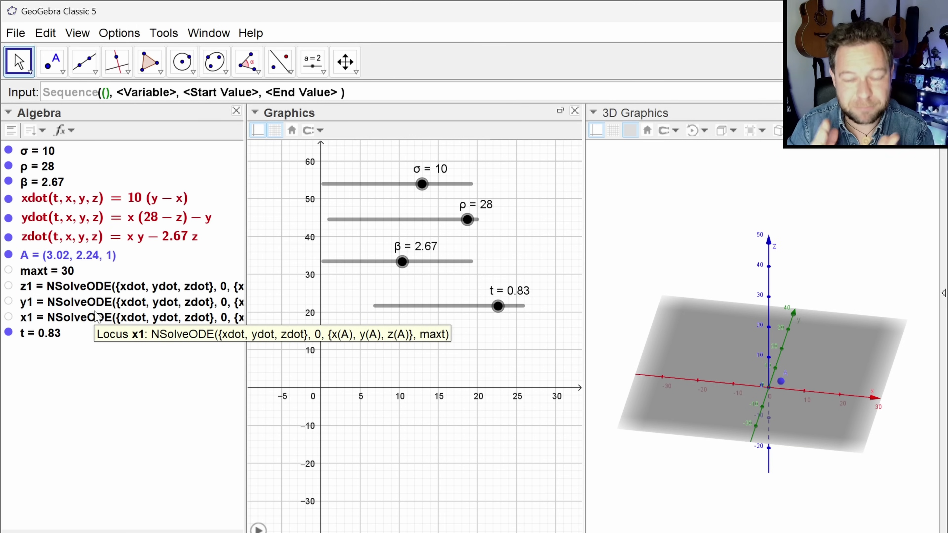
{"action": "type", "text": ","}
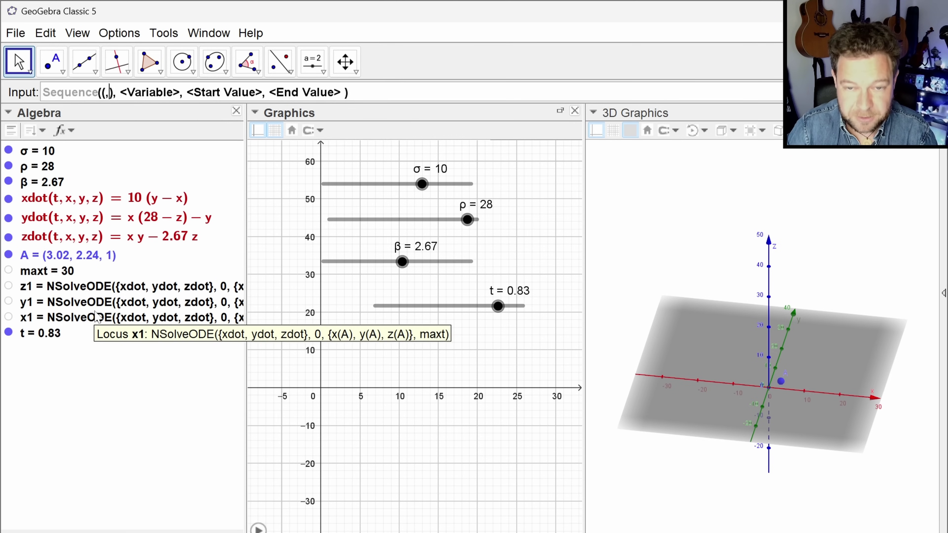
{"action": "type", "text": " ,"}
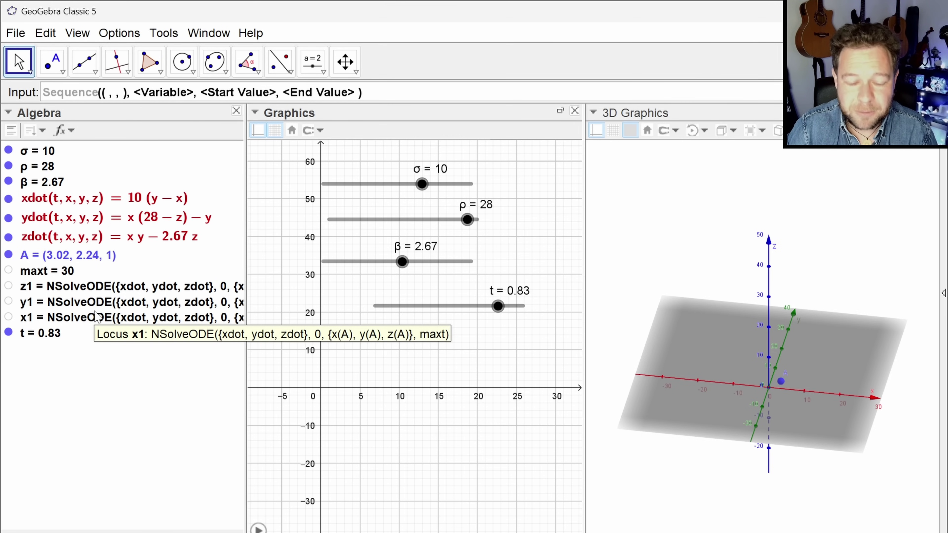
- Set the sequence variable to k, running from 0 to 1, and add stepsize as a placeholder increment
{"action": "key", "text": "Tab"}
{"action": "type", "text": "k"}
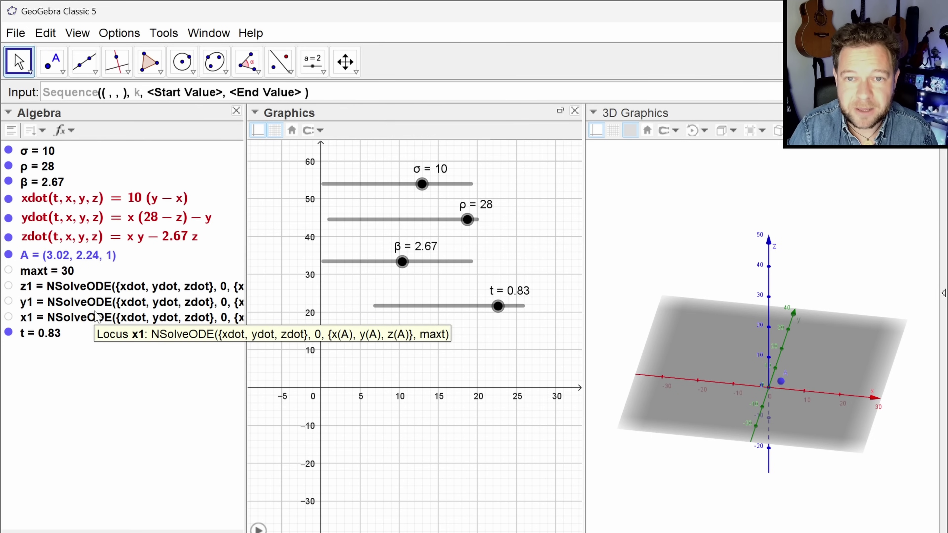
{"action": "key", "text": "Tab"}
{"action": "type", "text": "0"}
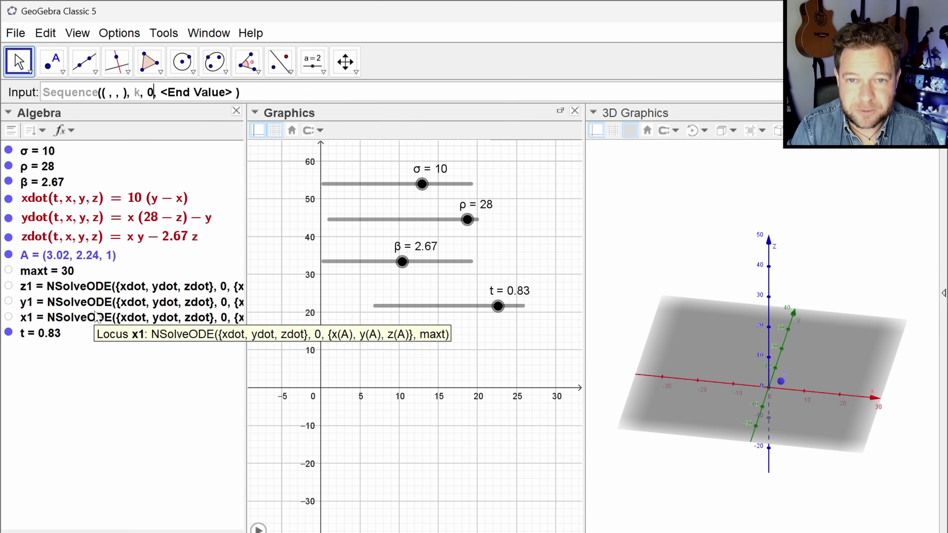
{"action": "key", "text": "Tab"}
{"action": "type", "text": "1"}
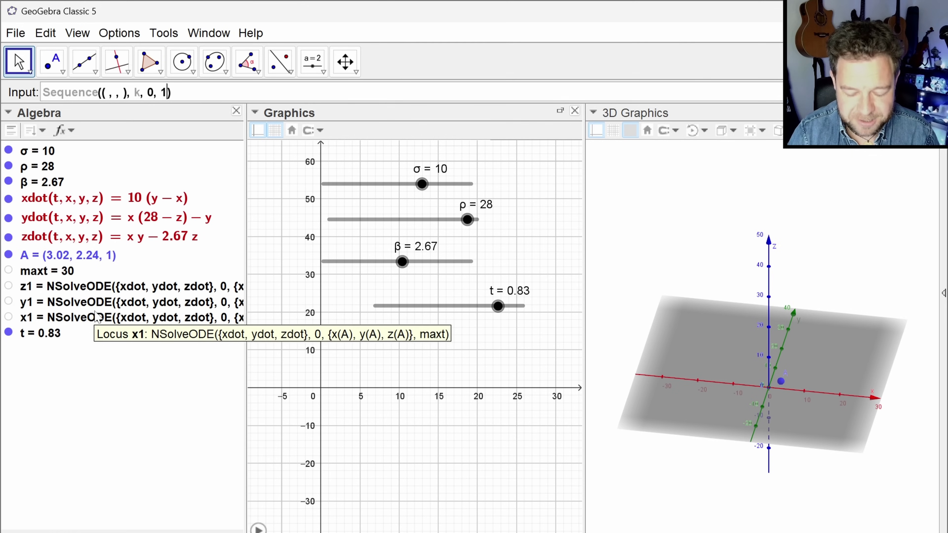
{"action": "type", "text": ","}
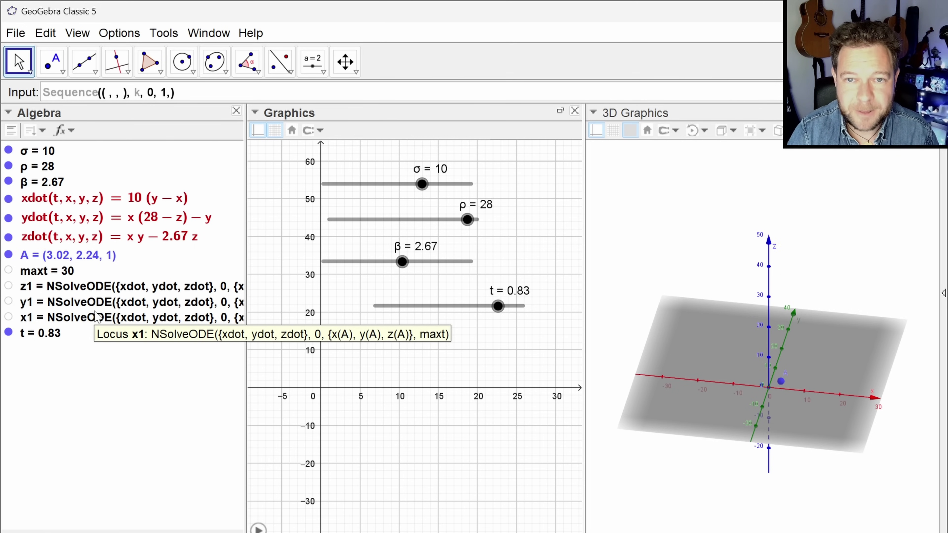
{"action": "type", "text": "stepsize"}
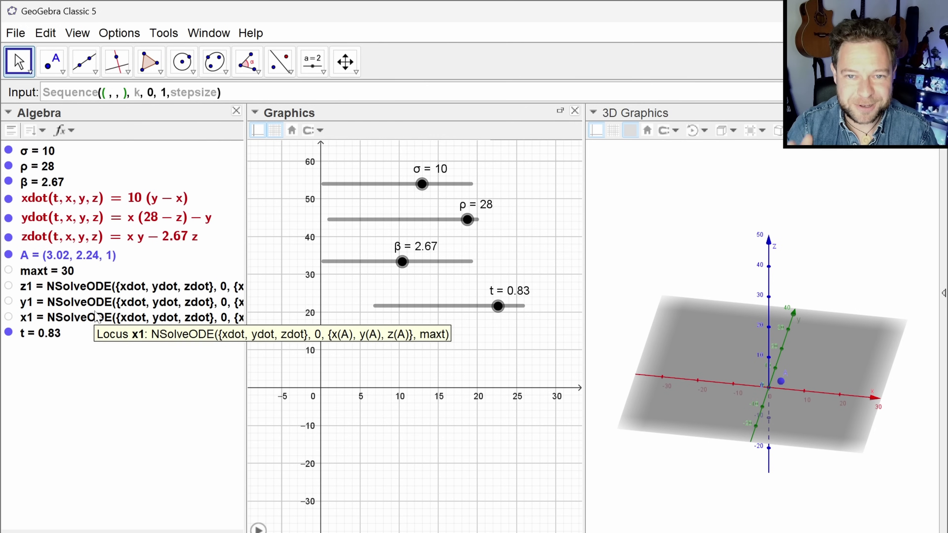
- Fill in the point's first coordinate in the sequence as y(point(x1,k))
{"action": "type", "text": "y("}
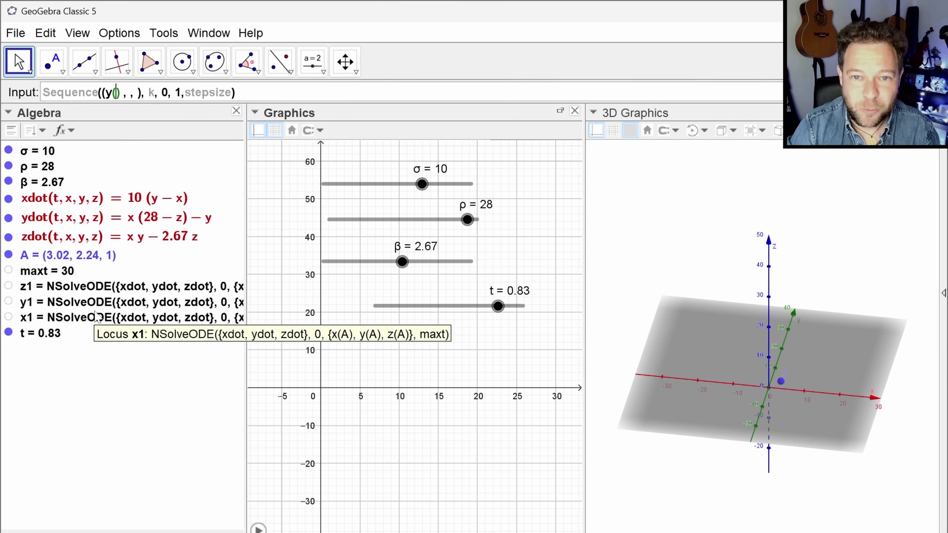
{"action": "type", "text": "point("}
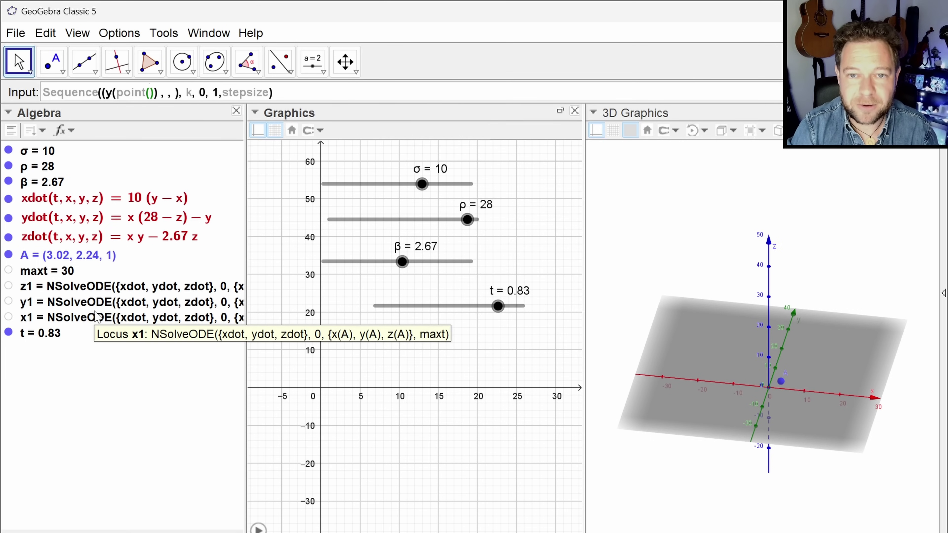
{"action": "type", "text": "x1,k"}
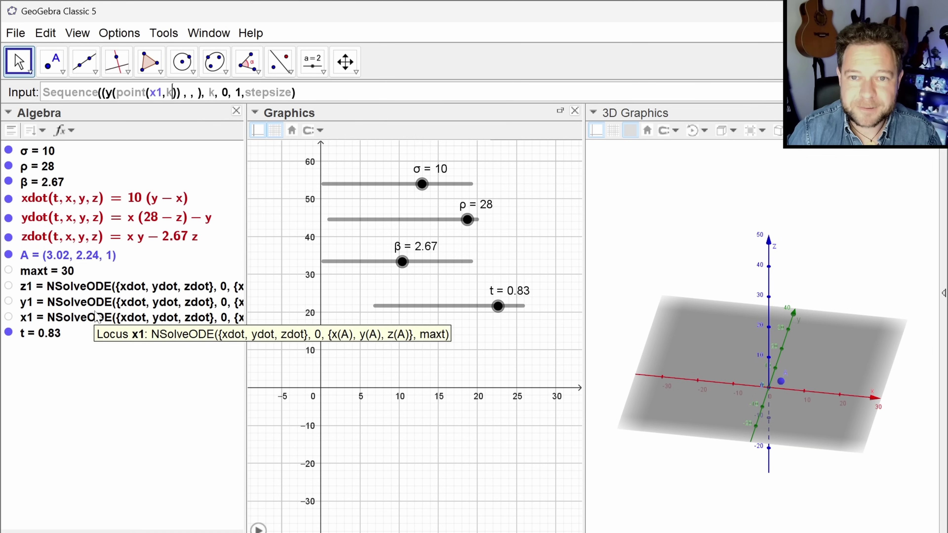
- Fill in the point's second coordinate in the sequence as y(point(y1,k))
{"action": "key", "text": "Right"}
{"action": "key", "text": "Right"}
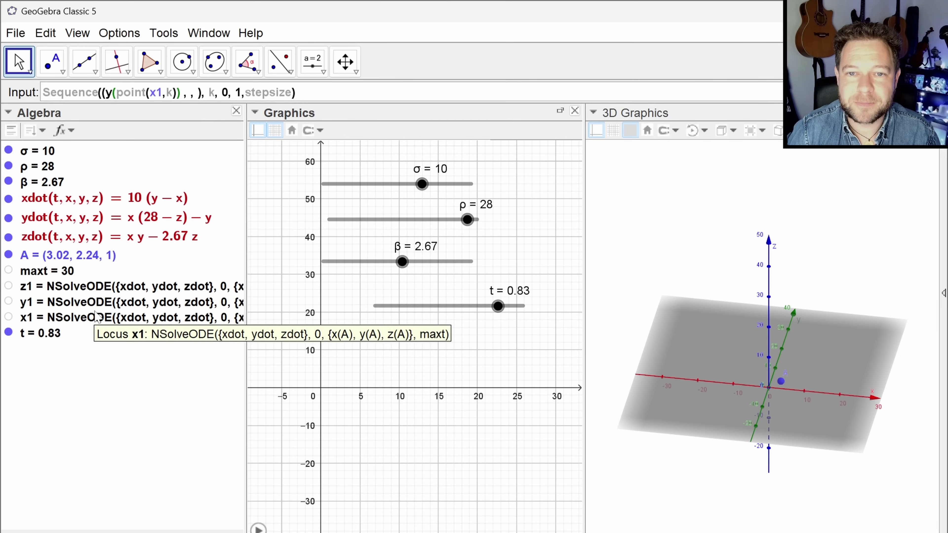
{"action": "key", "text": "Right"}
{"action": "key", "text": "Right"}
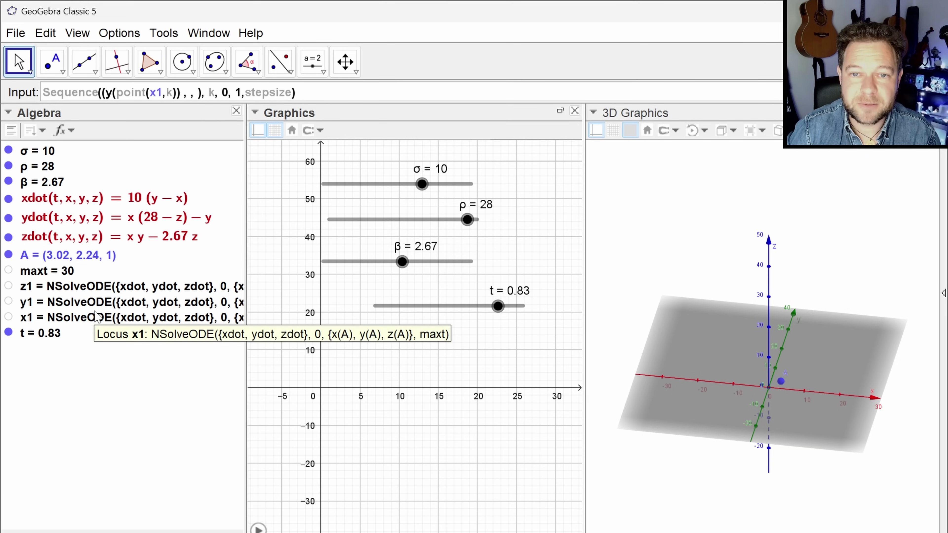
{"action": "type", "text": "y("}
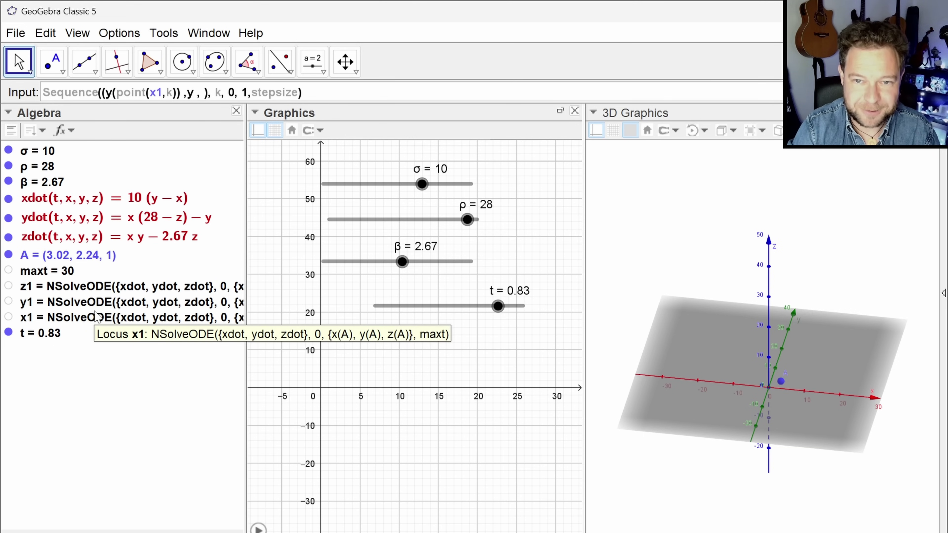
{"action": "type", "text": "point("}
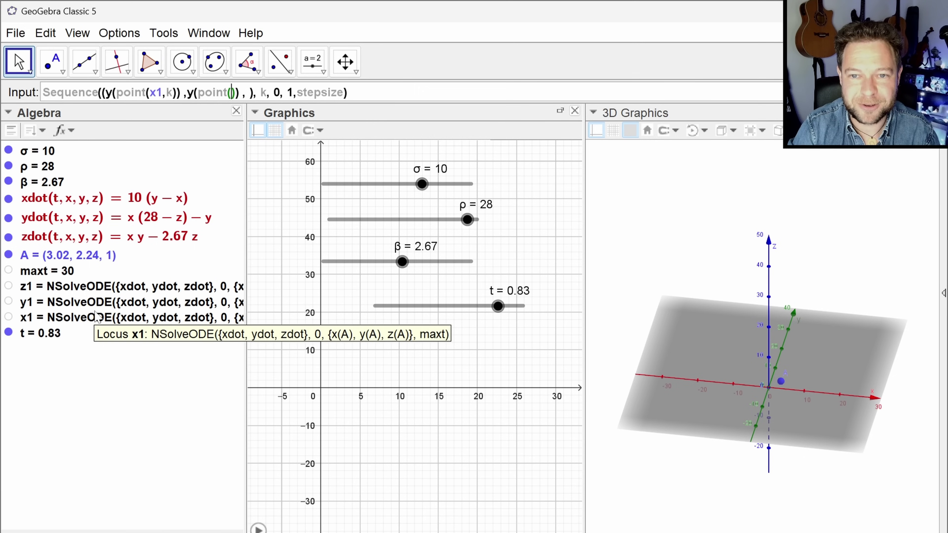
{"action": "type", "text": "y1"}
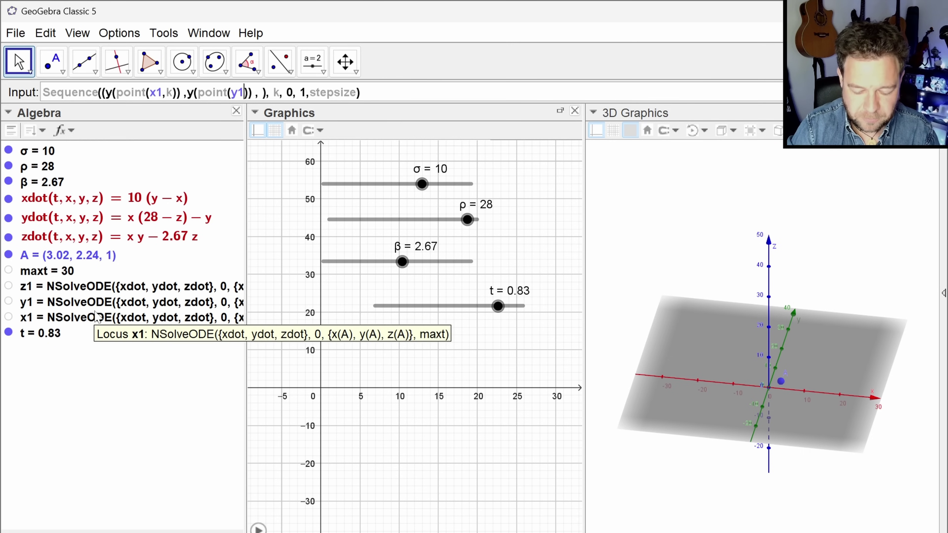
{"action": "type", "text": ",k"}
- Fill in the point's third coordinate in the sequence as y(point(z1,k))
{"action": "key", "text": "Right"}
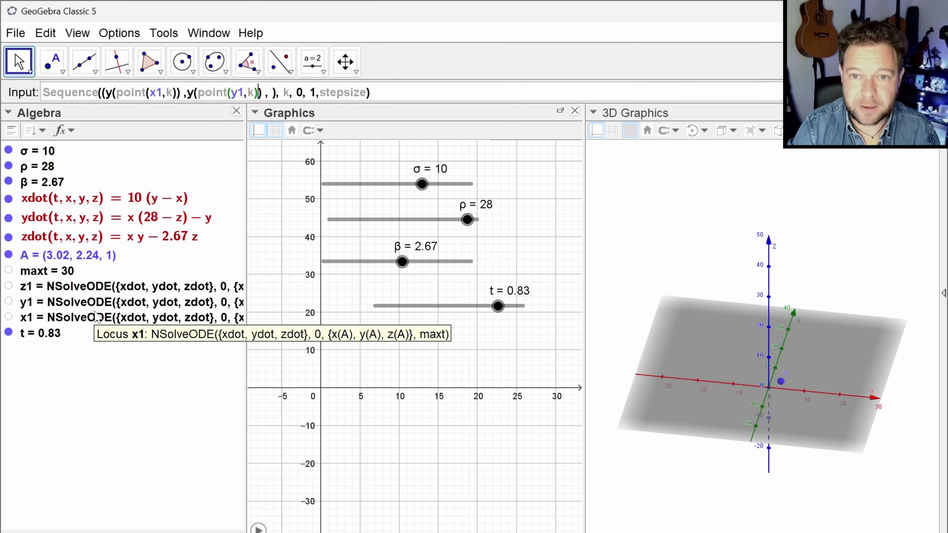
{"action": "key", "text": "Right"}
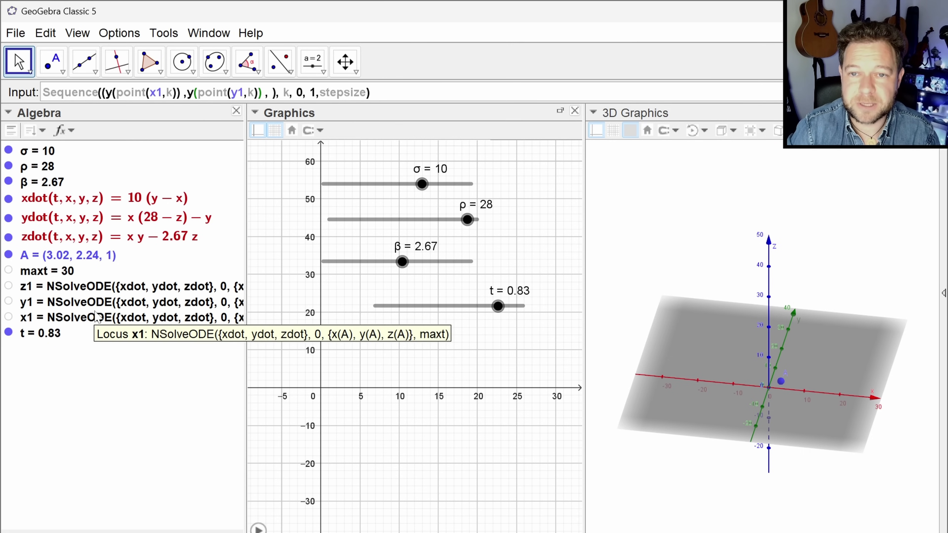
{"action": "key", "text": "Right"}
{"action": "key", "text": "Right"}
{"action": "type", "text": "y("}
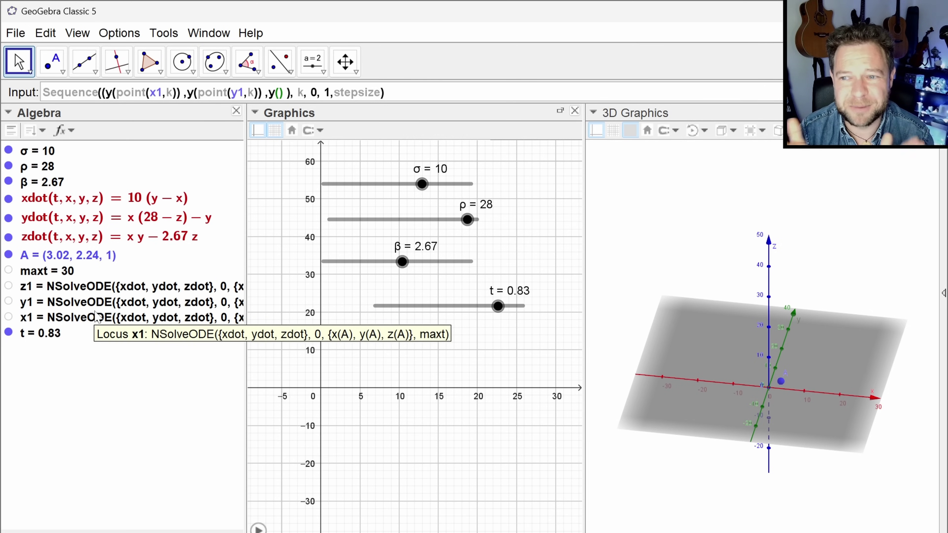
{"action": "type", "text": "point"}
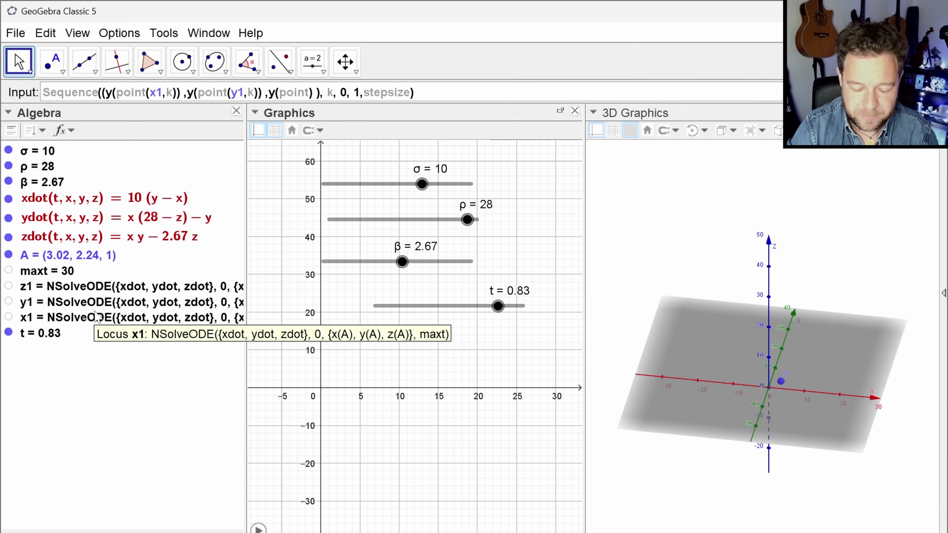
{"action": "type", "text": "(z1,k"}
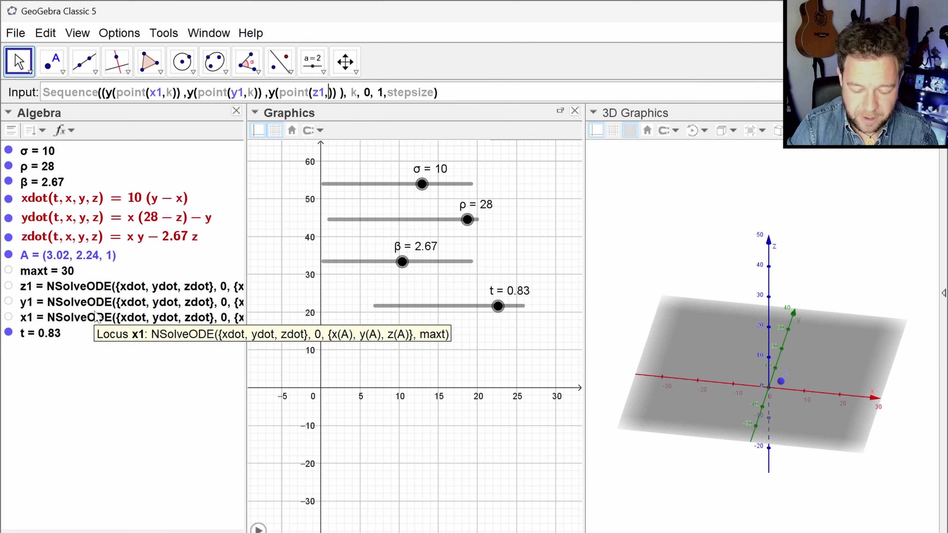
- Replace the stepsize placeholder with an increment of 1/5000 and create the list of 3D points
{"action": "key", "text": "Right"}
{"action": "key", "text": "Right"}
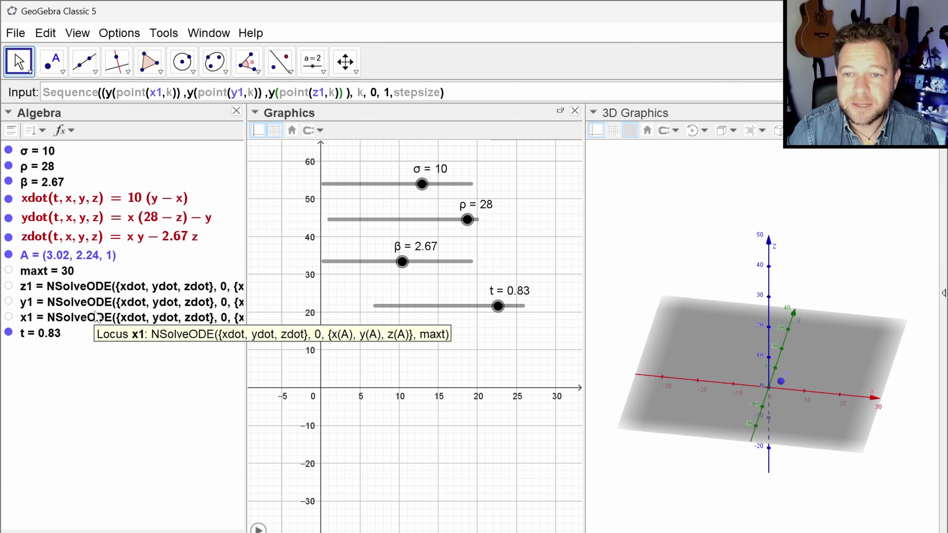
{"action": "key", "text": "Right"}
{"action": "key", "text": "Right"}
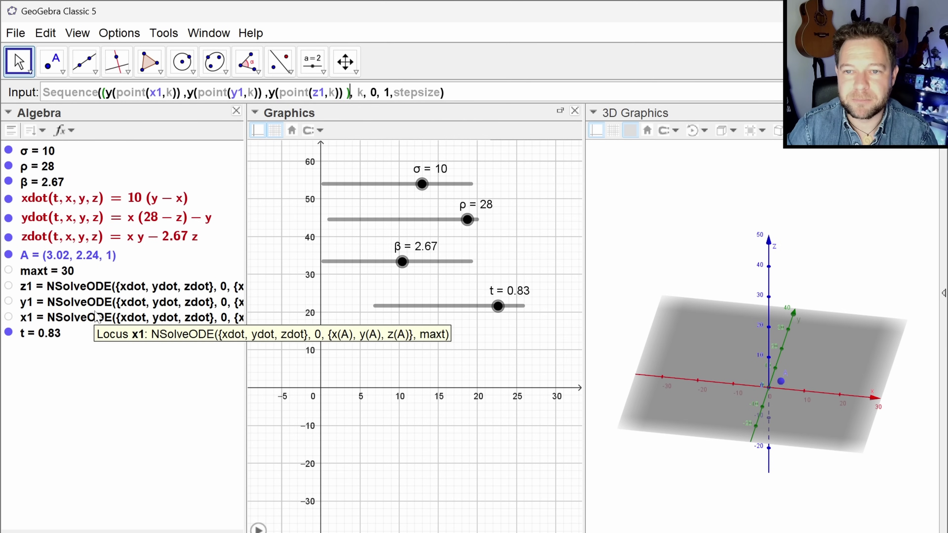
{"action": "key", "text": "Right"}
{"action": "key", "text": "Right"}
{"action": "key", "text": "Right"}
{"action": "key", "text": "Right"}
{"action": "key", "text": "Right"}
{"action": "key", "text": "Right"}
{"action": "key", "text": "Right"}
{"action": "key", "text": "Right"}
{"action": "key", "text": "Right"}
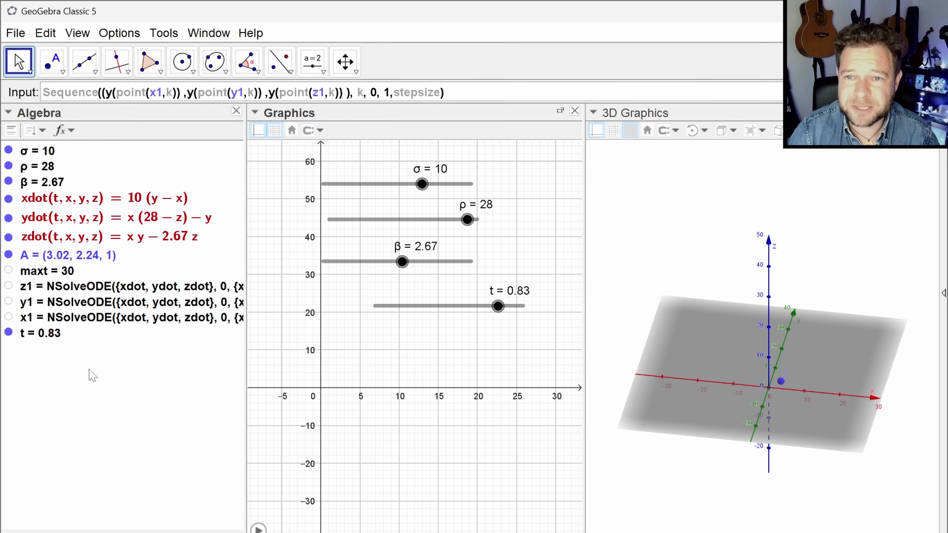
{"action": "key", "text": "BackSpace"}
{"action": "key", "text": "BackSpace"}
{"action": "key", "text": "BackSpace"}
{"action": "key", "text": "BackSpace"}
{"action": "key", "text": "BackSpace"}
{"action": "key", "text": "BackSpace"}
{"action": "key", "text": "BackSpace"}
{"action": "key", "text": "BackSpace"}
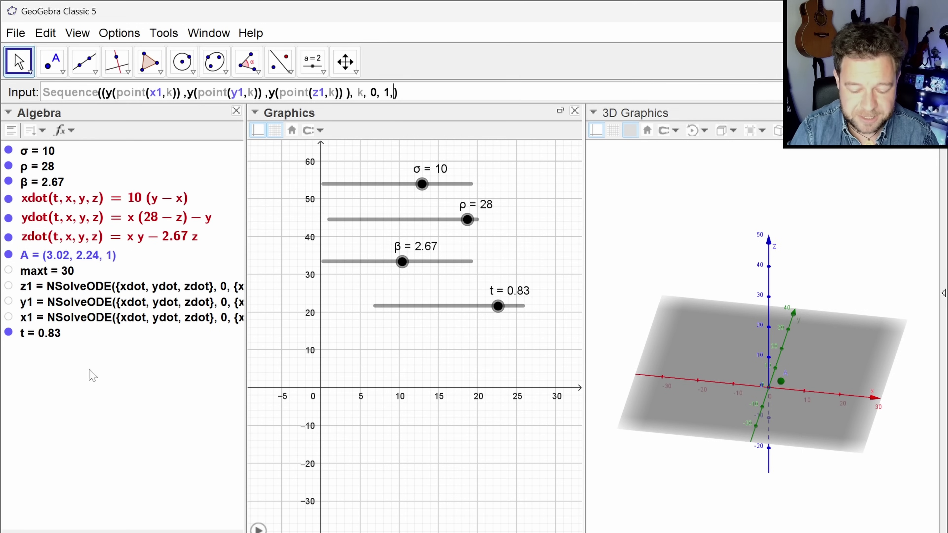
{"action": "type", "text": "5000"}
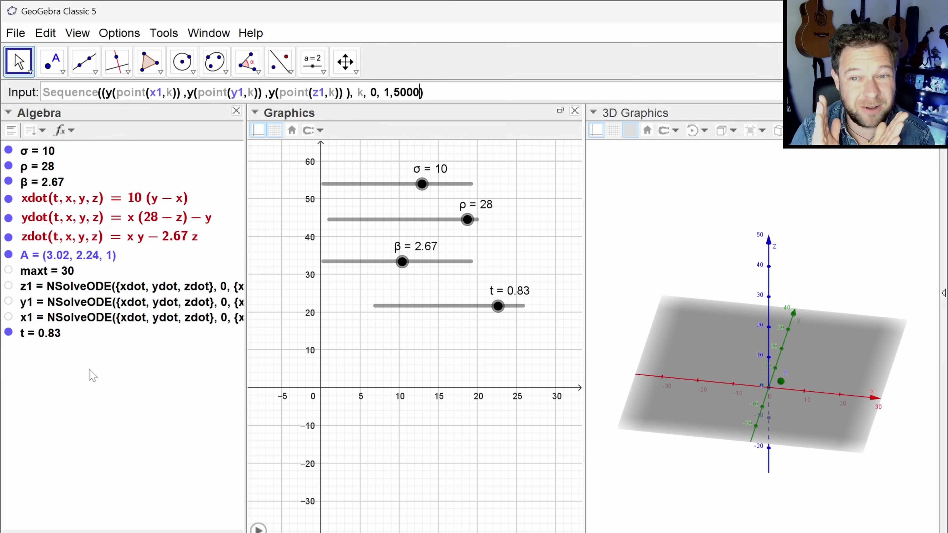
{"action": "key", "text": "Left"}
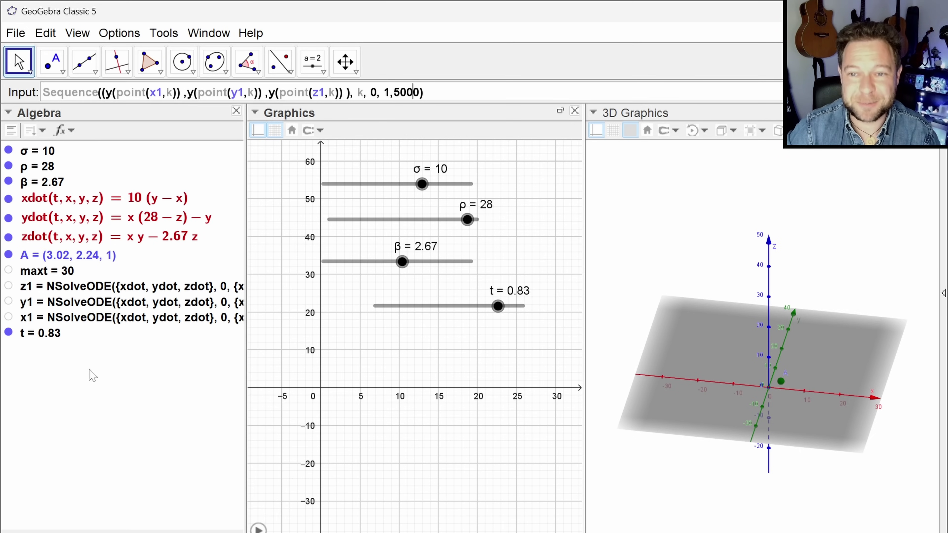
{"action": "type", "text": "1/"}
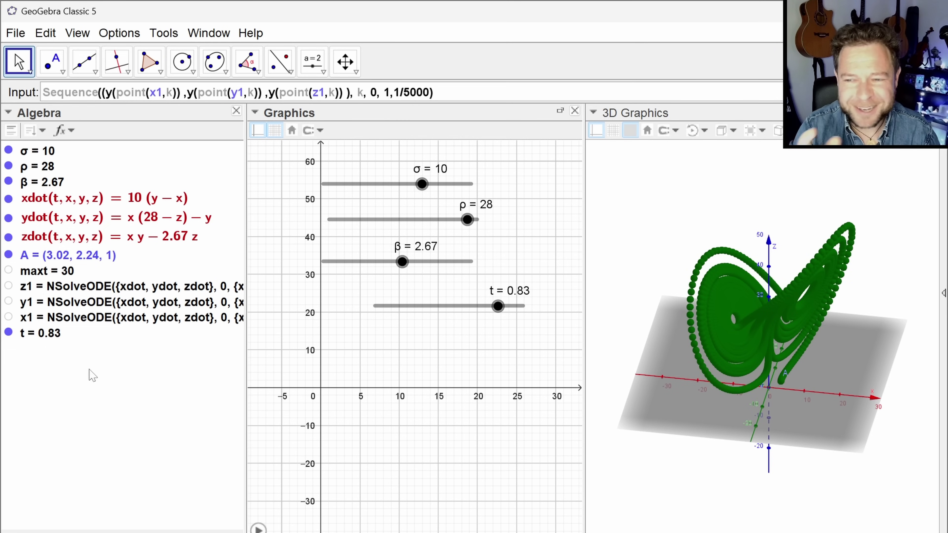
{"action": "key", "text": "End"}
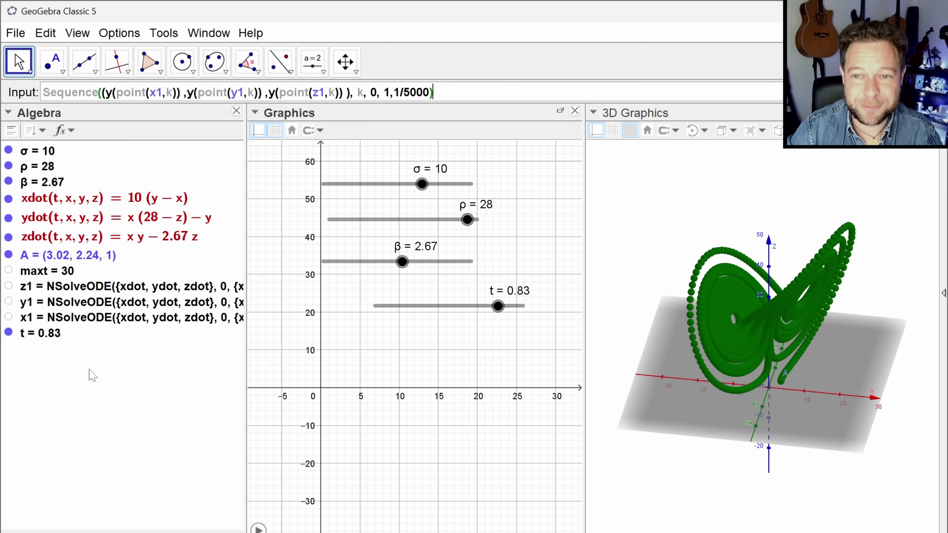
{"action": "key", "text": "Return"}
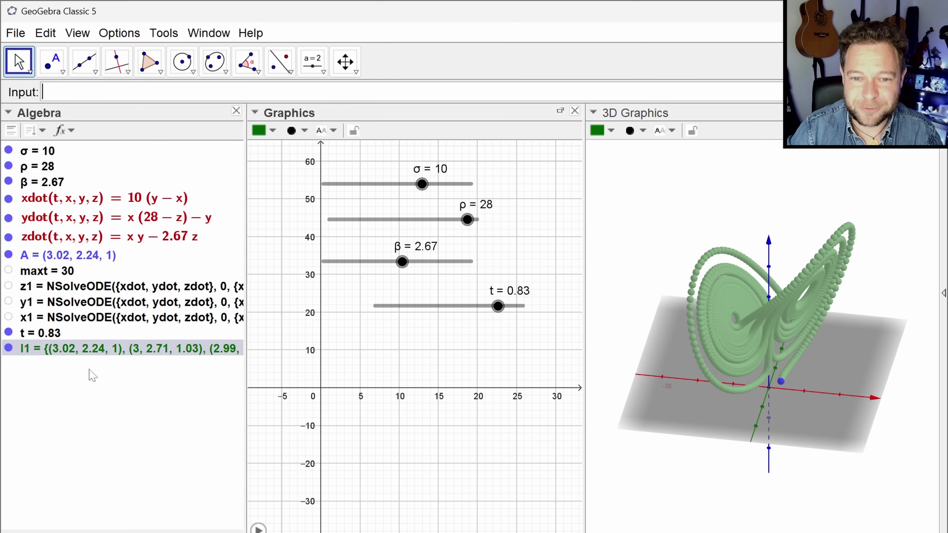
{"action": "left_click", "coordinate": [110, 418]}
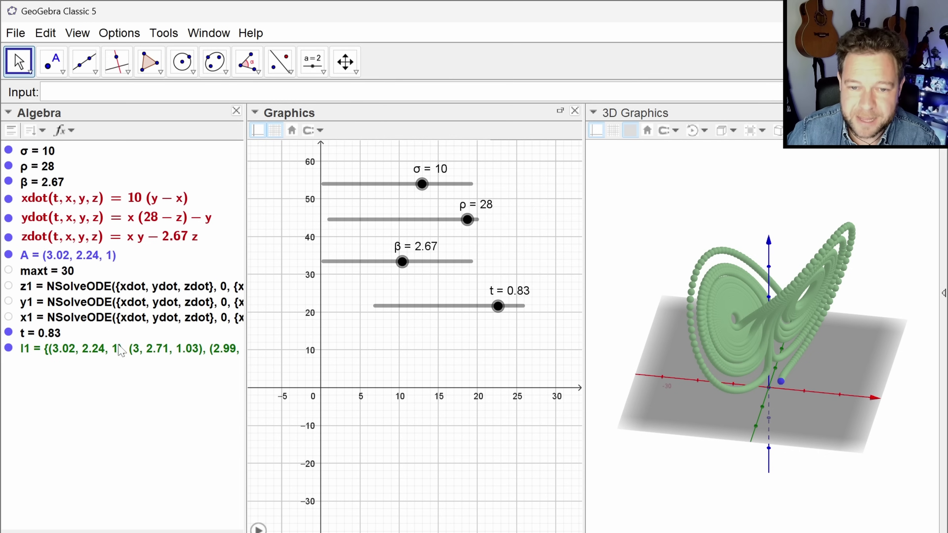
- Change the coordinates of the starting point A to (1, 1, 1)
{"action": "left_click", "coordinate": [100, 348]}
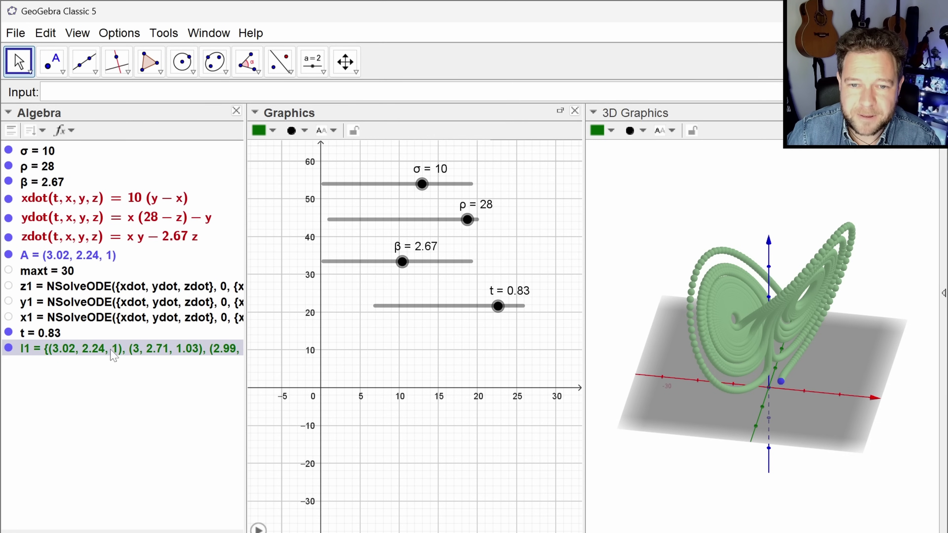
{"action": "mouse_move", "coordinate": [112, 356]}
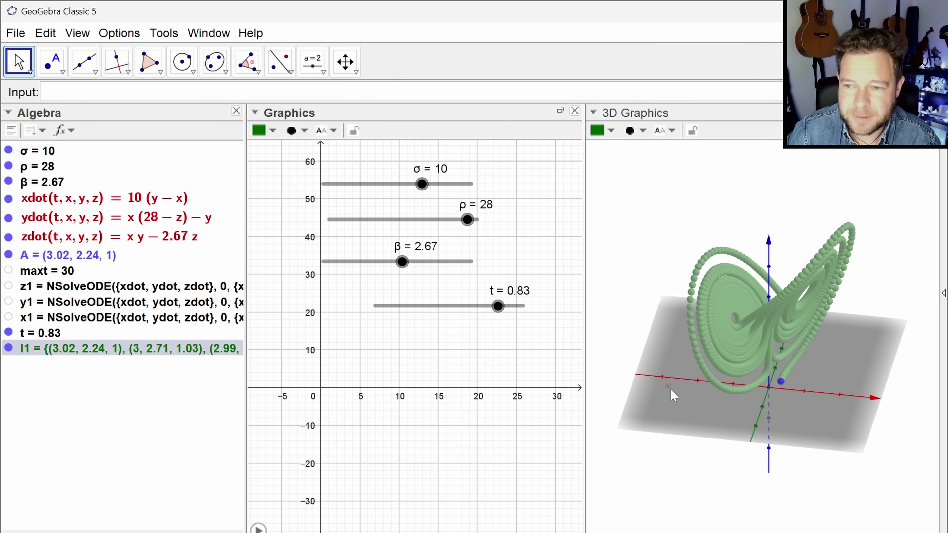
{"action": "left_click_drag", "start_coordinate": [799, 424], "coordinate": [723, 418]}
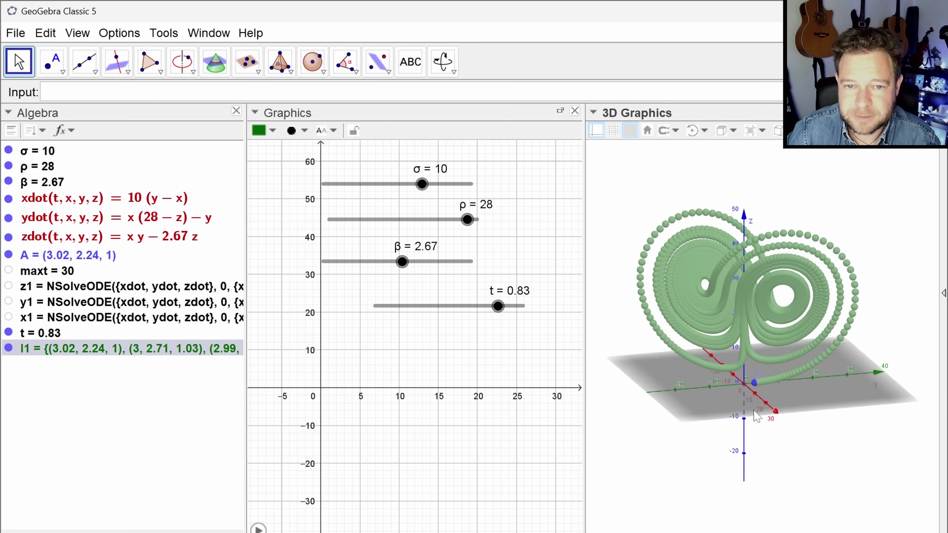
{"action": "left_click", "coordinate": [71, 258]}
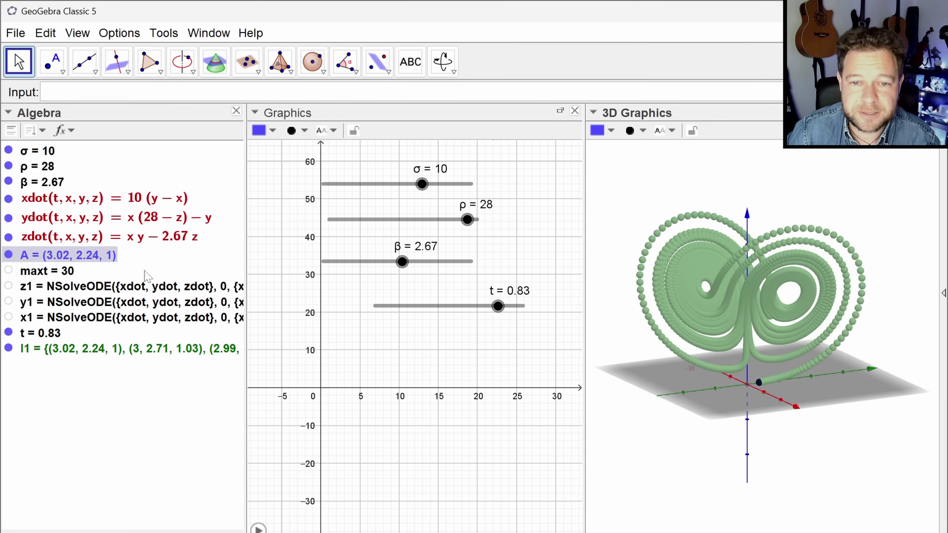
{"action": "left_click", "coordinate": [61, 260]}
{"action": "left_click_drag", "start_coordinate": [57, 257], "coordinate": [151, 258]}
{"action": "type", "text": "1, 1, 1"}
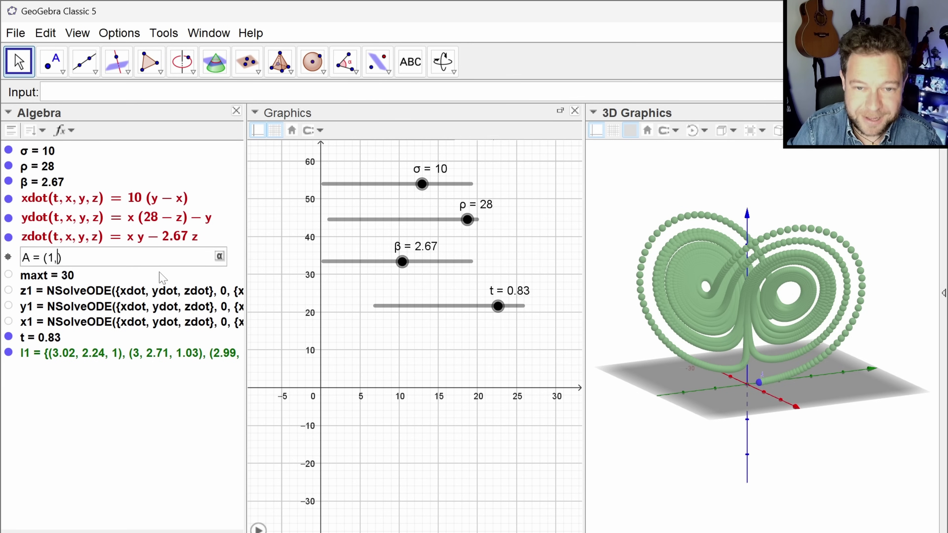
{"action": "key", "text": "Return"}
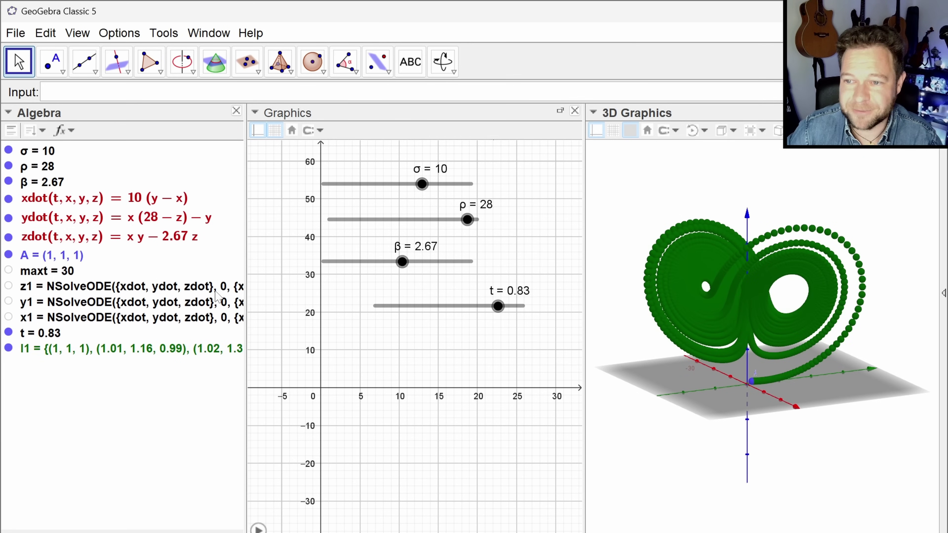
- Hide the full point list l1 in the 3D view and set the t slider to 0.51
{"action": "mouse_move", "coordinate": [770, 449]}
{"action": "left_mouse_down"}
{"action": "mouse_move", "coordinate": [715, 445]}
{"action": "mouse_move", "coordinate": [787, 439]}
{"action": "mouse_move", "coordinate": [734, 449]}
{"action": "mouse_move", "coordinate": [775, 453]}
{"action": "mouse_move", "coordinate": [750, 457]}
{"action": "mouse_move", "coordinate": [763, 450]}
{"action": "left_mouse_up"}
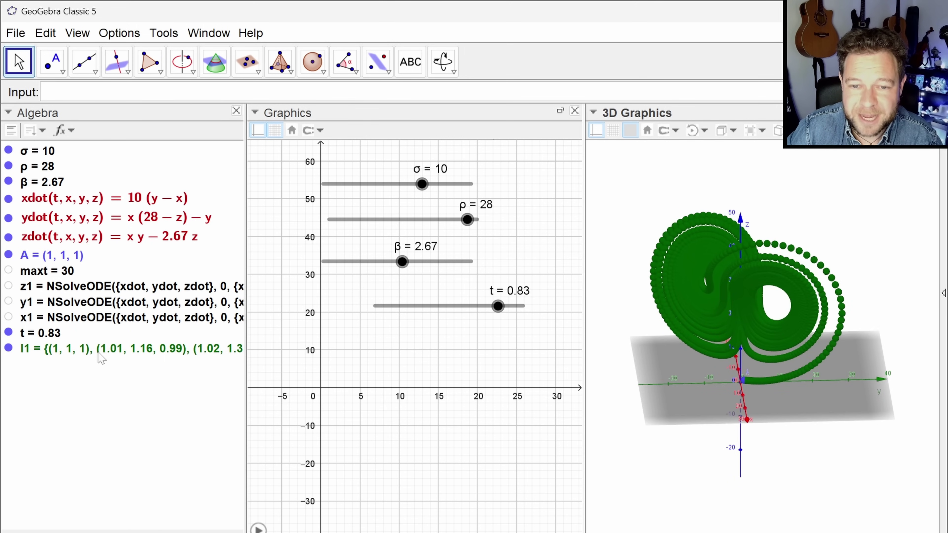
{"action": "mouse_move", "coordinate": [101, 357]}
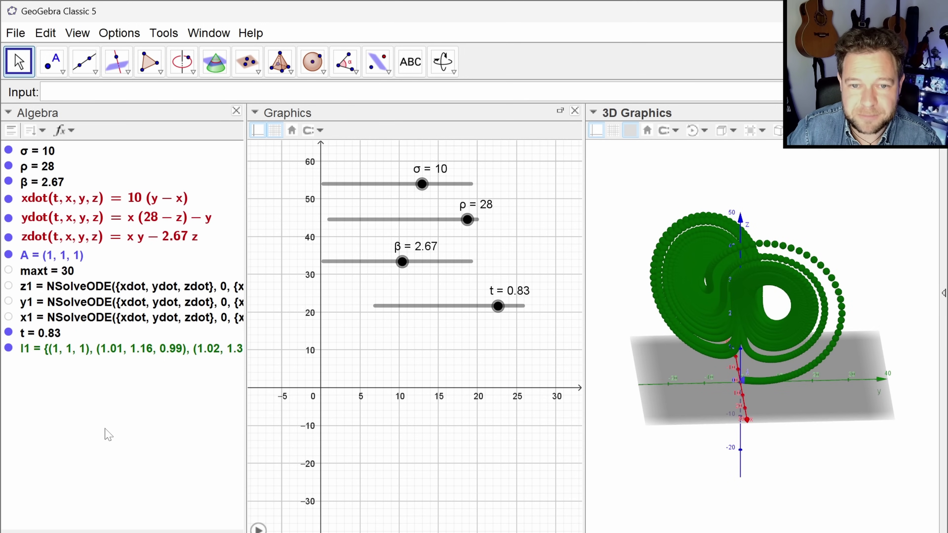
{"action": "left_click", "coordinate": [8, 349]}
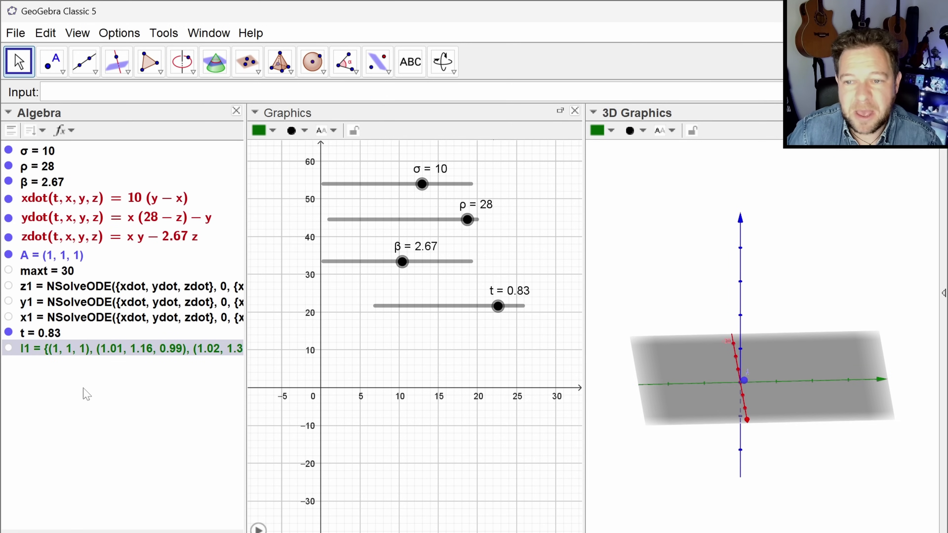
{"action": "left_click_drag", "start_coordinate": [497, 307], "coordinate": [449, 328]}
{"action": "left_click", "coordinate": [148, 357]}
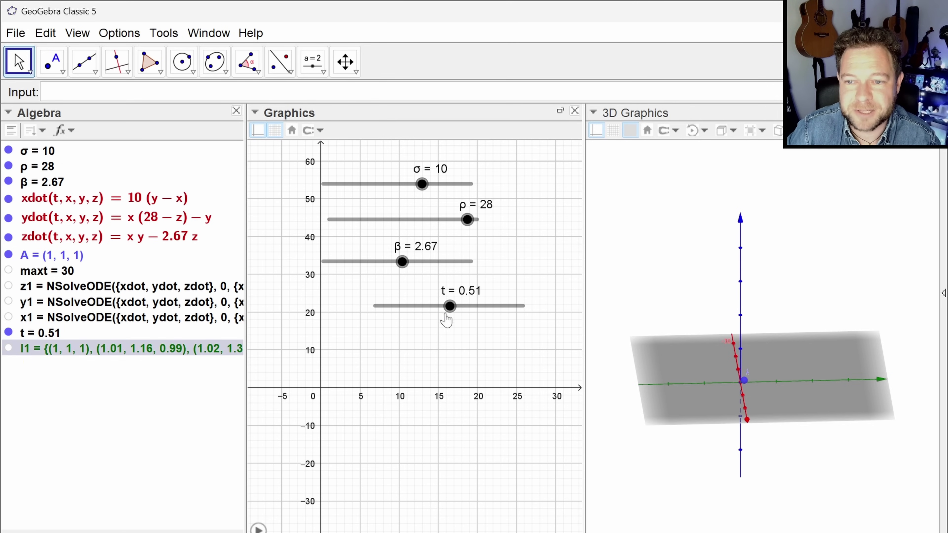
{"action": "mouse_move", "coordinate": [448, 319]}
{"action": "left_mouse_down"}
{"action": "mouse_move", "coordinate": [407, 318]}
{"action": "mouse_move", "coordinate": [452, 316]}
{"action": "left_mouse_up"}
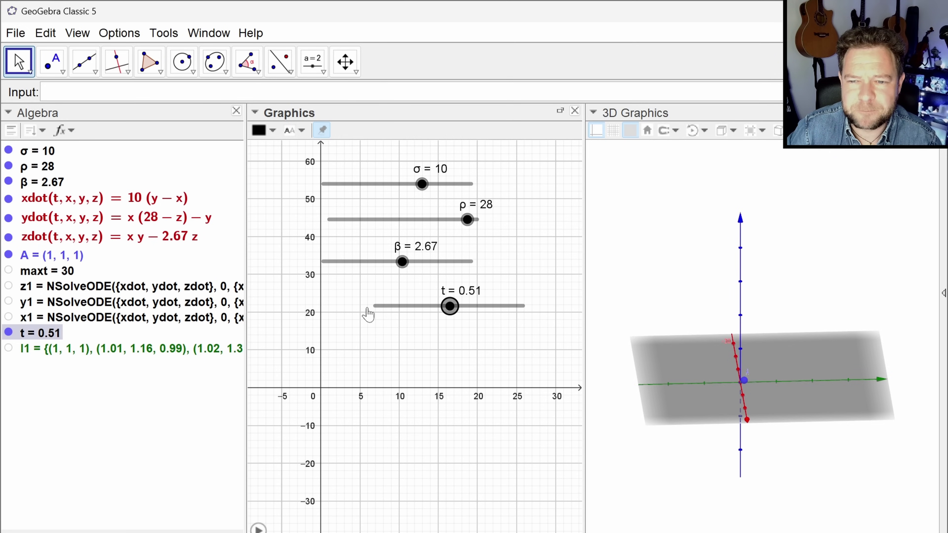
- Start a First command of the list and number-of-elements form, with l1 as its list
{"action": "left_click", "coordinate": [224, 92]}
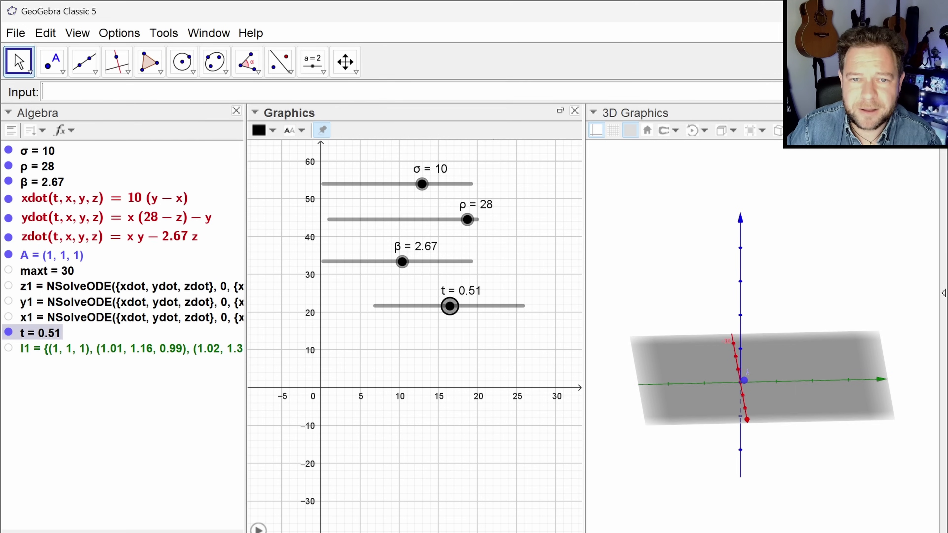
{"action": "type", "text": "first"}
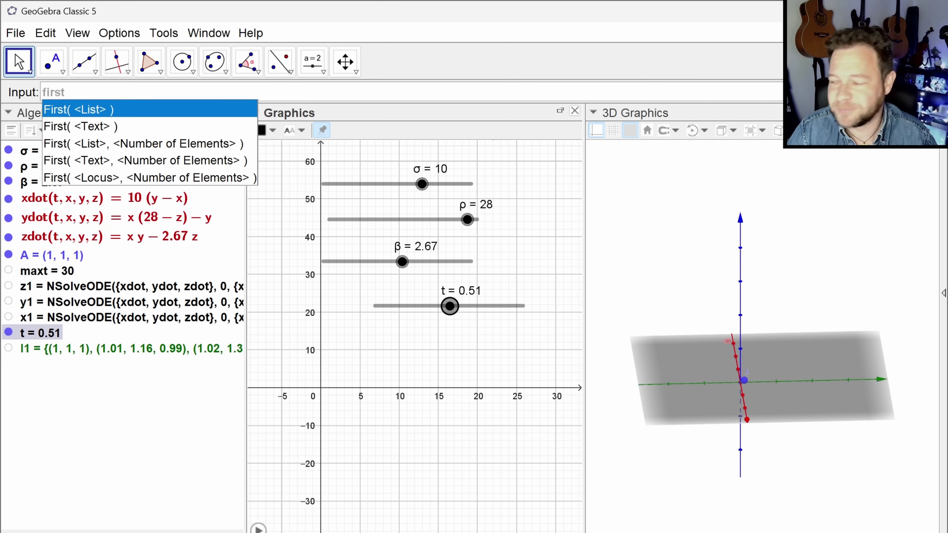
{"action": "key", "text": "Down"}
{"action": "key", "text": "Down"}
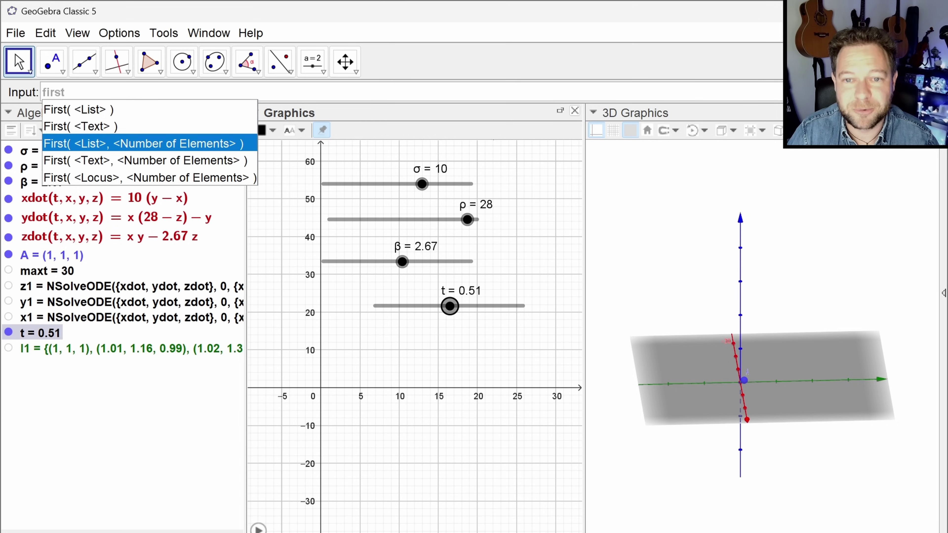
{"action": "key", "text": "Return"}
{"action": "type", "text": "l1"}
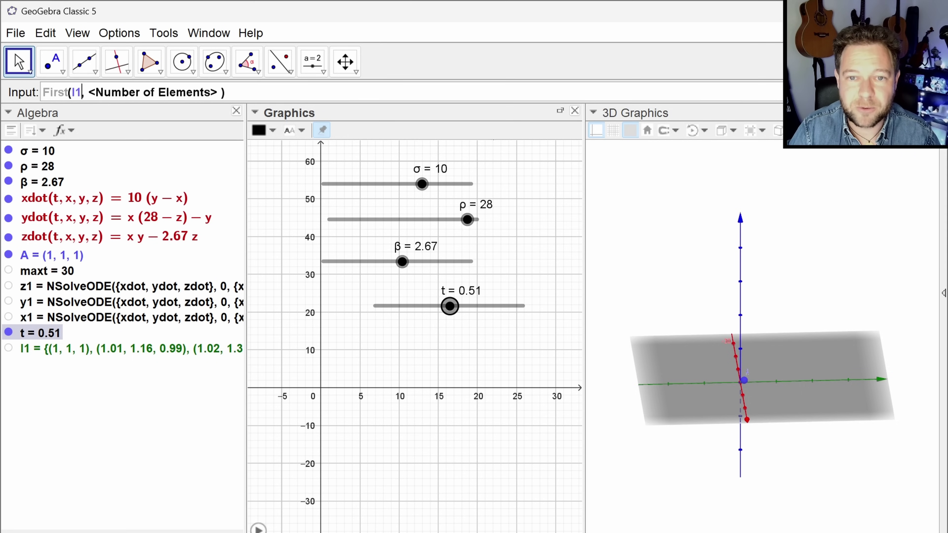
{"action": "key", "text": "Tab"}
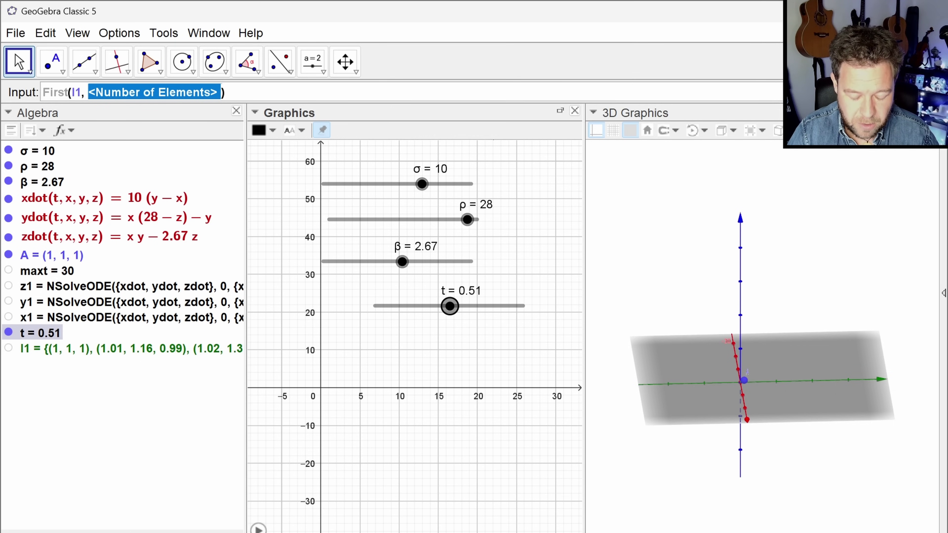
- Fill in the First command's number of elements as length(l1)
{"action": "type", "text": "leng"}
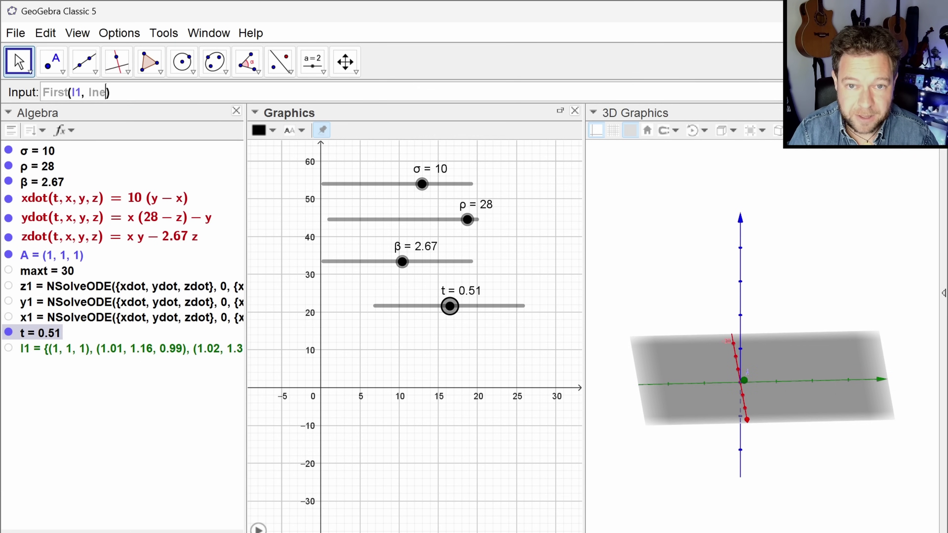
{"action": "type", "text": "ht("}
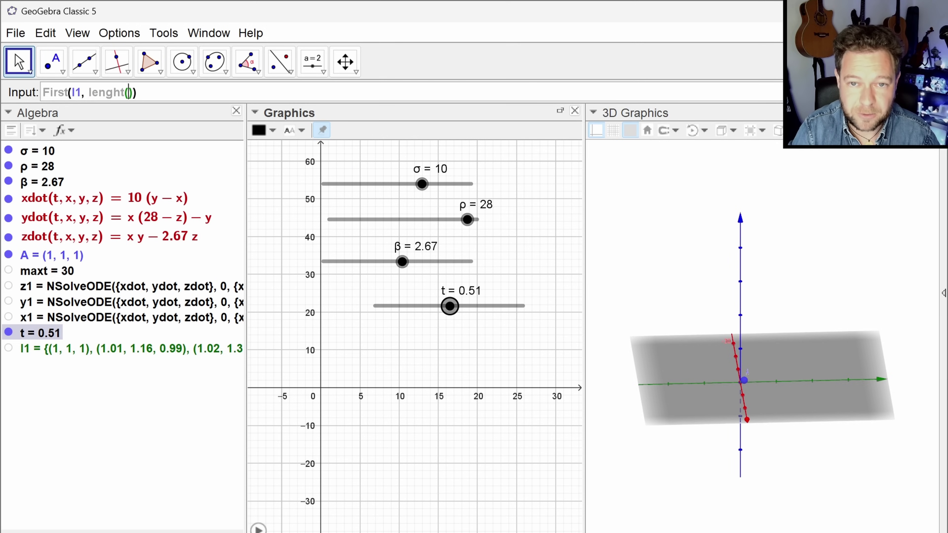
{"action": "key", "text": "BackSpace"}
{"action": "key", "text": "BackSpace"}
{"action": "key", "text": "BackSpace"}
{"action": "type", "text": "th(l1"}
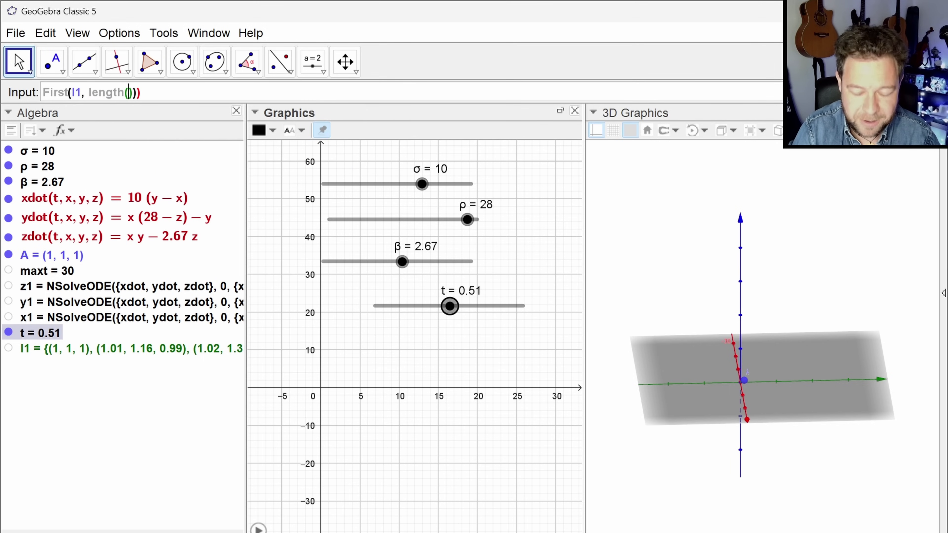
{"action": "type", "text": ")"}
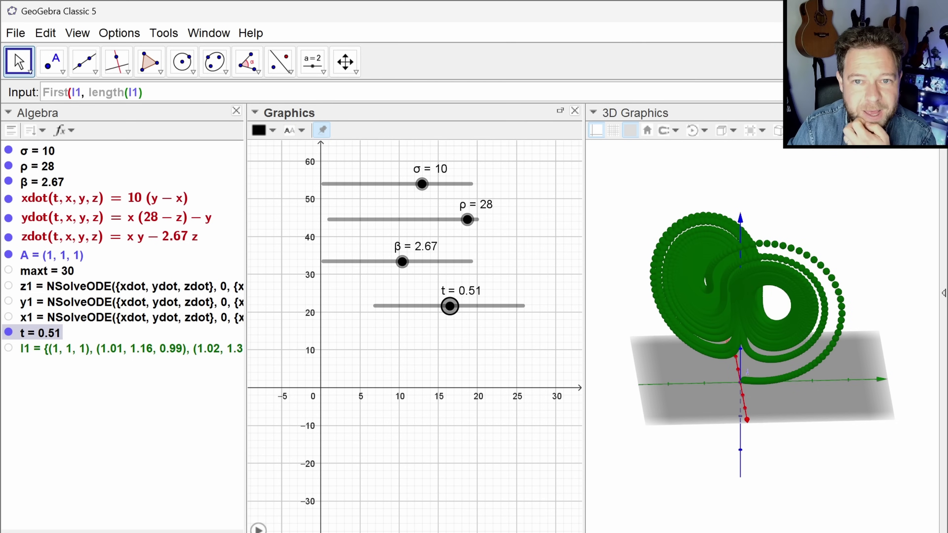
{"action": "type", "text": ")"}
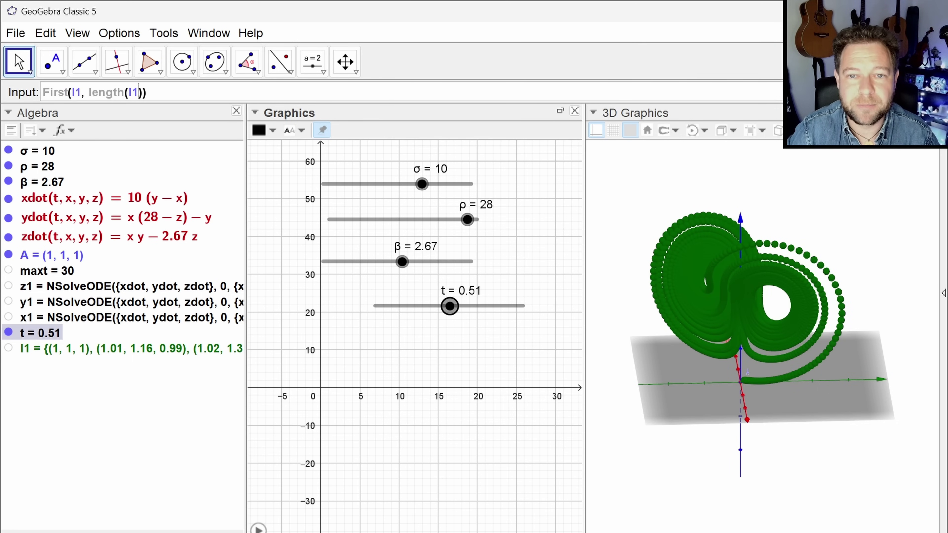
- Multiply the number of elements by t, giving First(l1, t*length(l1)), and create the partial list
{"action": "left_click", "coordinate": [88, 93]}
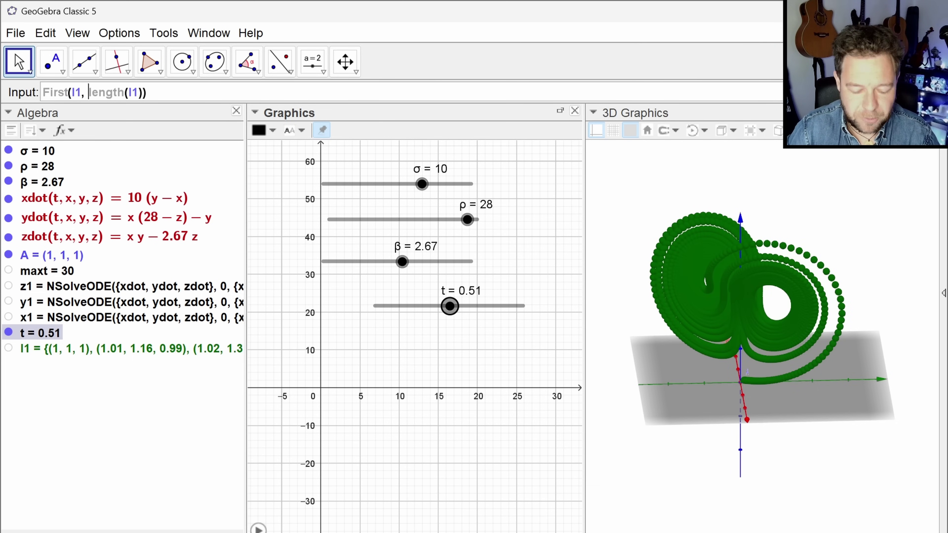
{"action": "type", "text": "t*"}
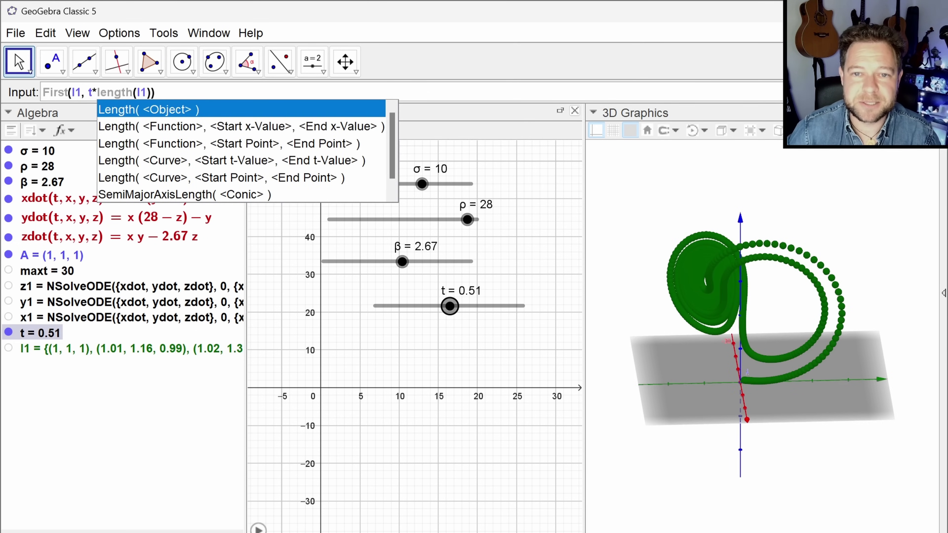
{"action": "key", "text": "Escape"}
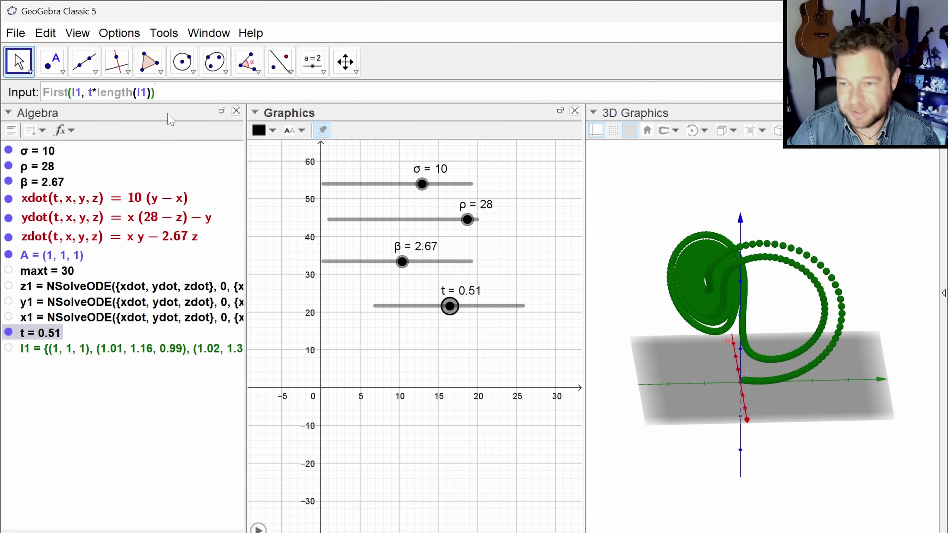
{"action": "key", "text": "Return"}
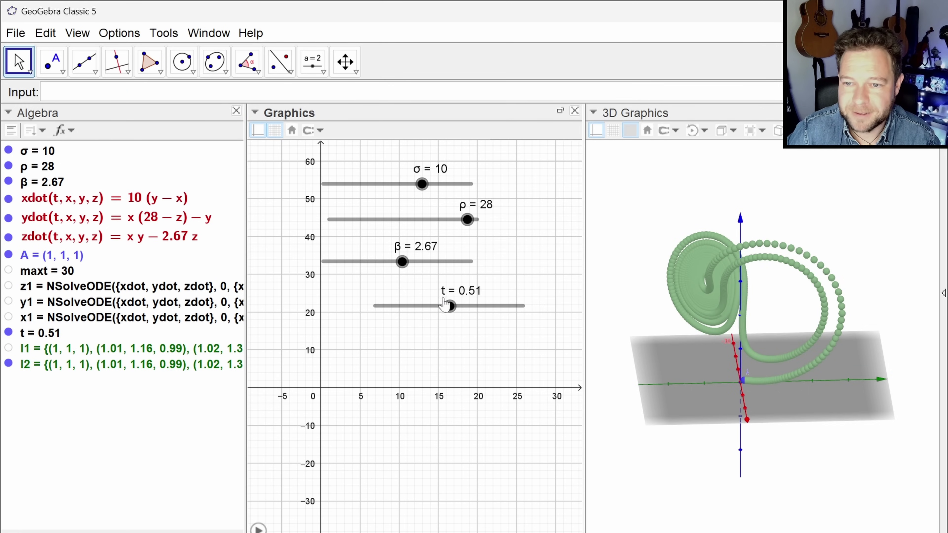
- Reset the t slider to 0 and advance it to 0.16 to trace the start of the trajectory
{"action": "left_click_drag", "start_coordinate": [450, 306], "coordinate": [384, 317]}
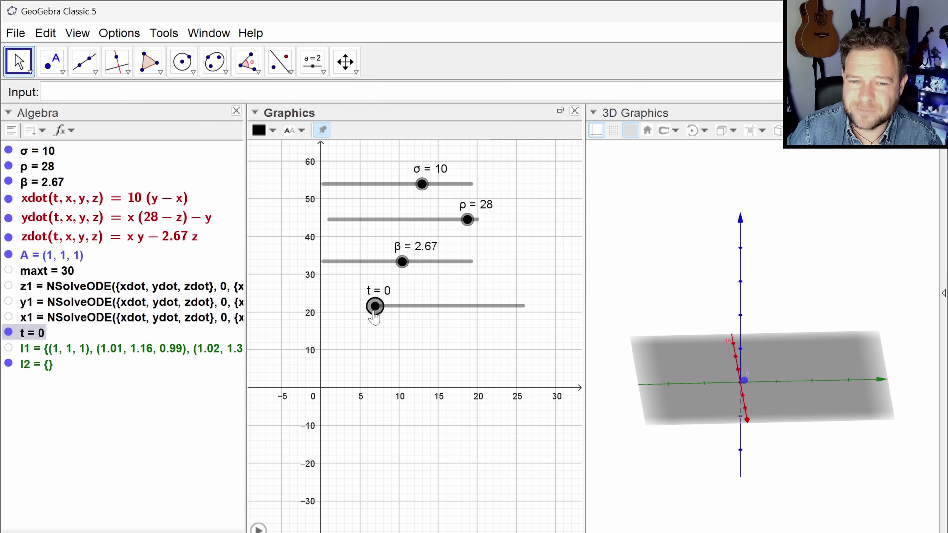
{"action": "key", "text": "Right"}
{"action": "key", "text": "Right"}
{"action": "key", "text": "Left"}
{"action": "key", "text": "Left"}
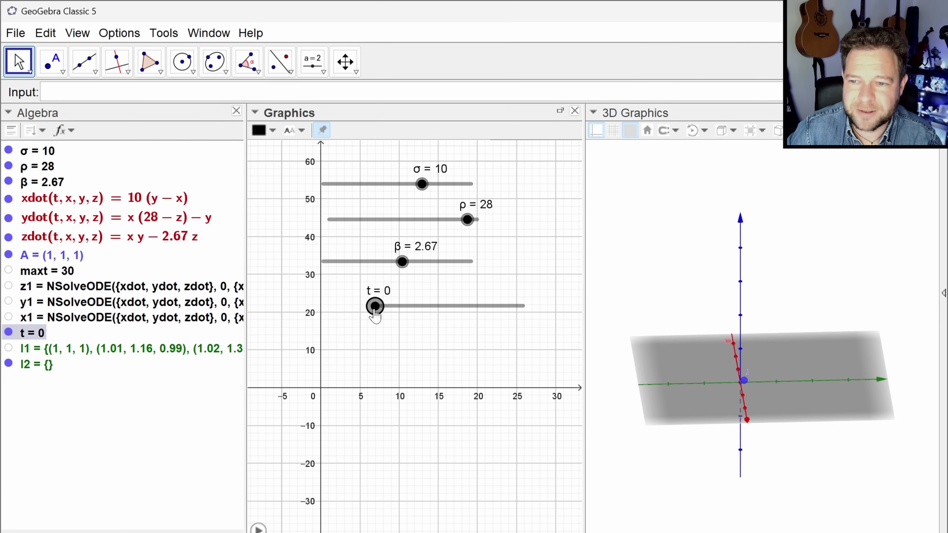
{"action": "left_click_drag", "start_coordinate": [375, 314], "coordinate": [394, 318]}
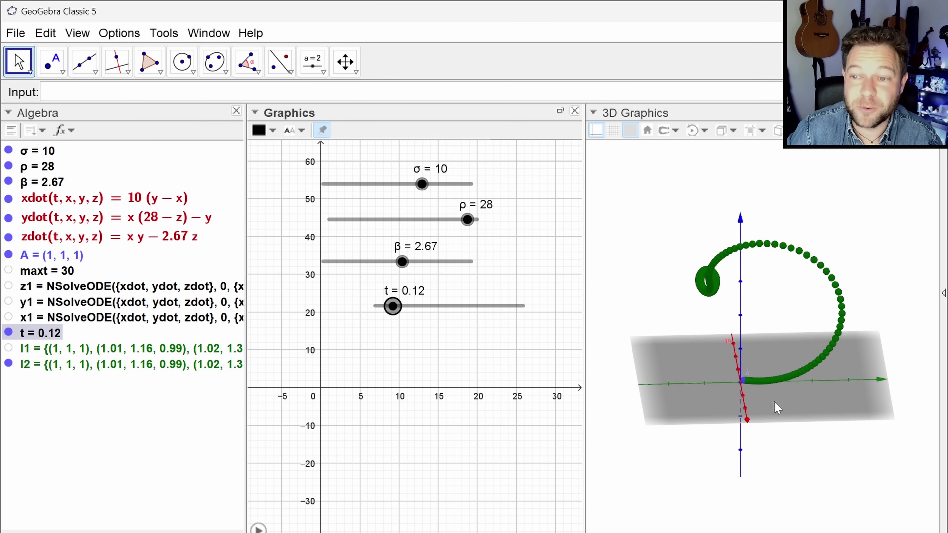
{"action": "left_click_drag", "start_coordinate": [777, 407], "coordinate": [800, 482]}
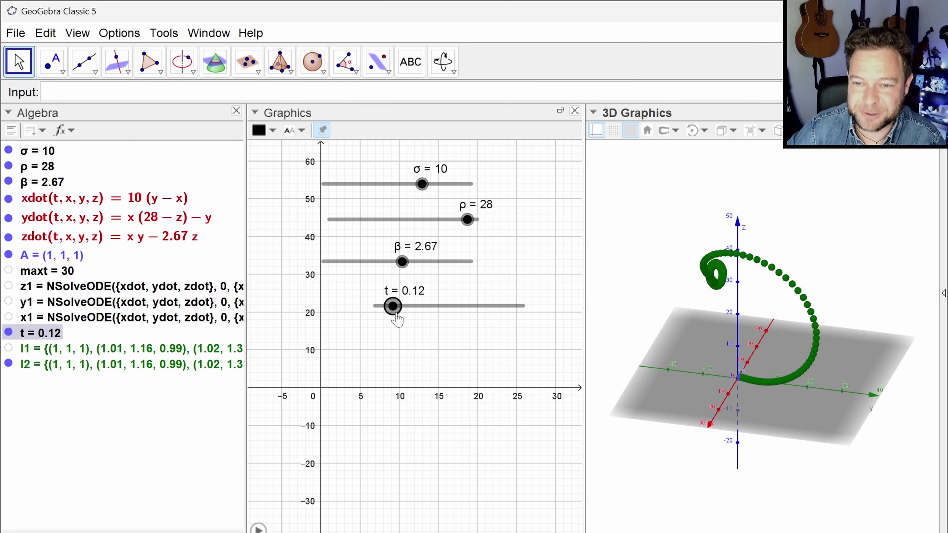
{"action": "mouse_move", "coordinate": [393, 306]}
{"action": "left_mouse_down"}
{"action": "mouse_move", "coordinate": [440, 307]}
{"action": "mouse_move", "coordinate": [398, 307]}
{"action": "left_mouse_up"}
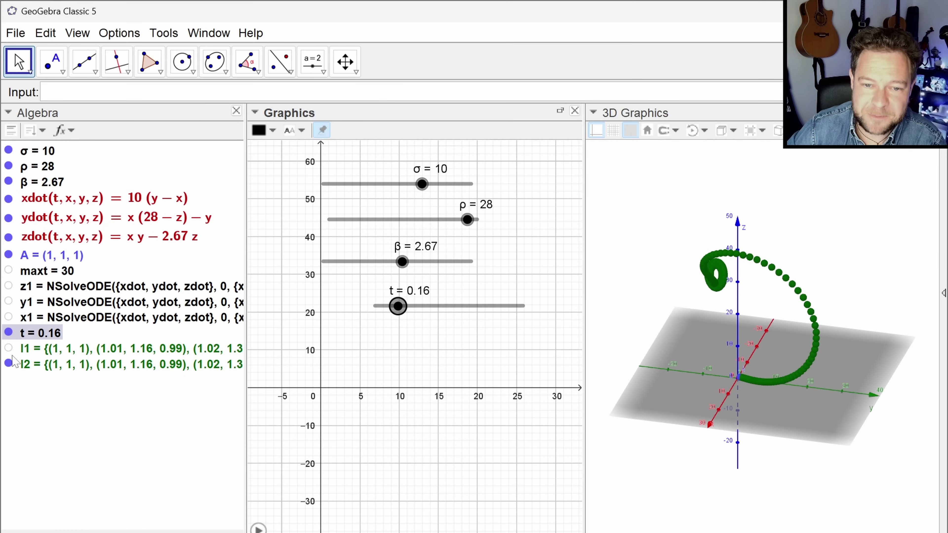
- Hide the partial point list l2 and create a Polyline through its points
{"action": "left_click", "coordinate": [9, 363]}
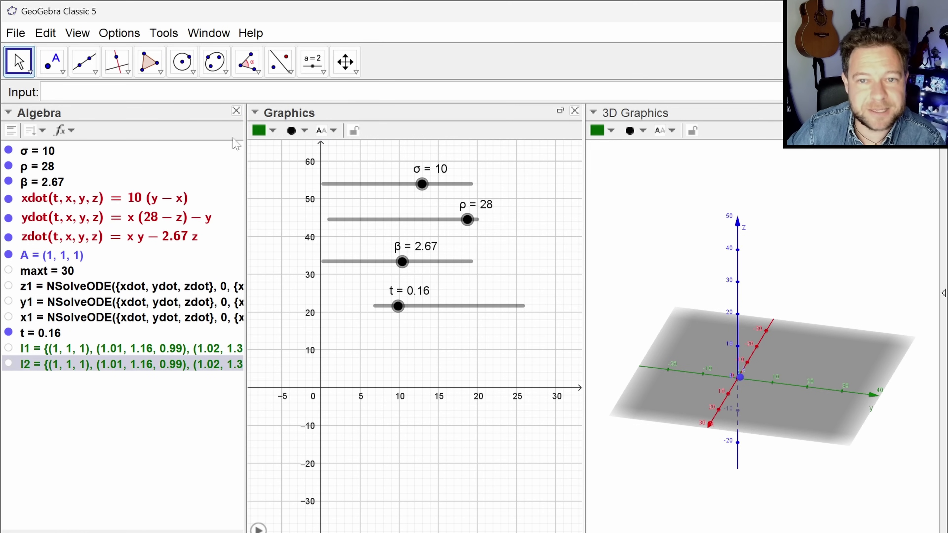
{"action": "left_click", "coordinate": [43, 92]}
{"action": "type", "text": "polyl"}
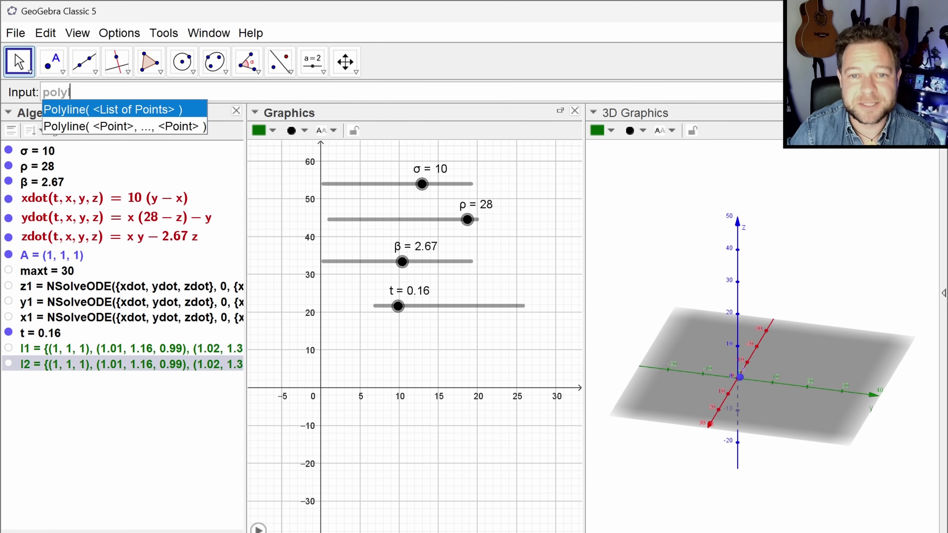
{"action": "key", "text": "Return"}
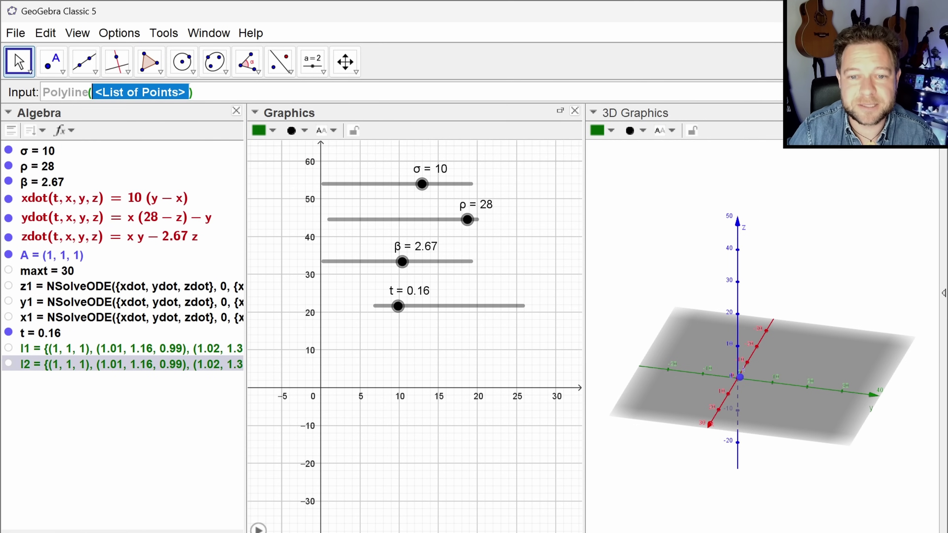
{"action": "type", "text": "l2"}
{"action": "key", "text": "Return"}
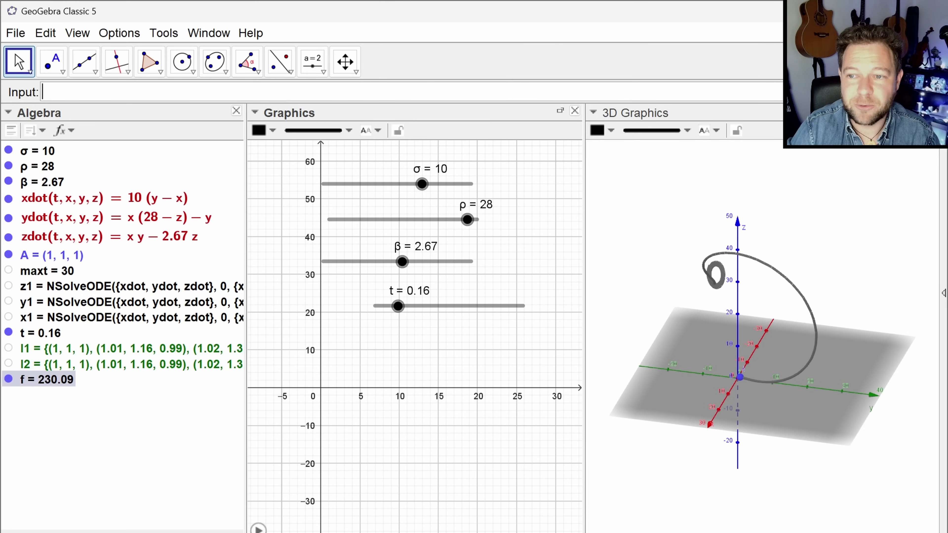
{"action": "left_click", "coordinate": [430, 341]}
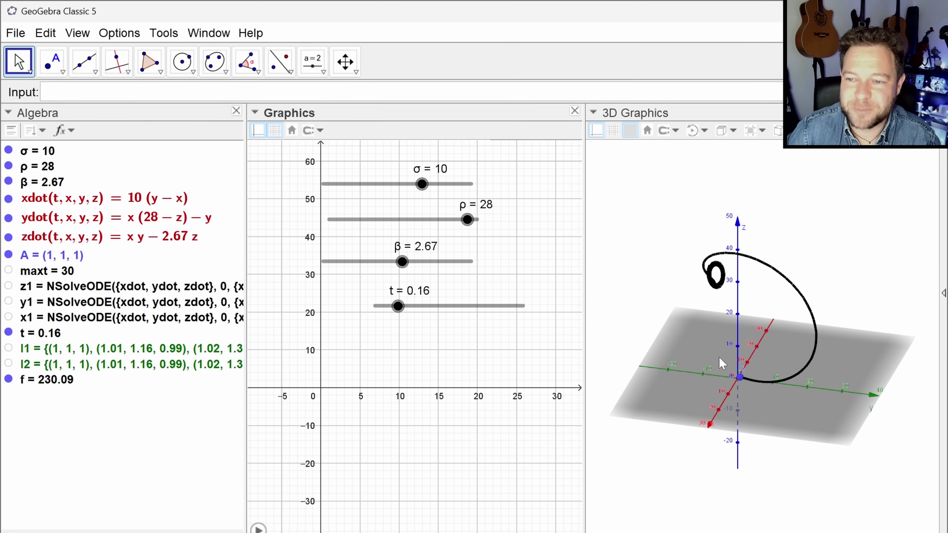
- Reset the t slider to 0 and start its animation to trace the polyline in the 3D view
{"action": "left_click_drag", "start_coordinate": [722, 362], "coordinate": [722, 417]}
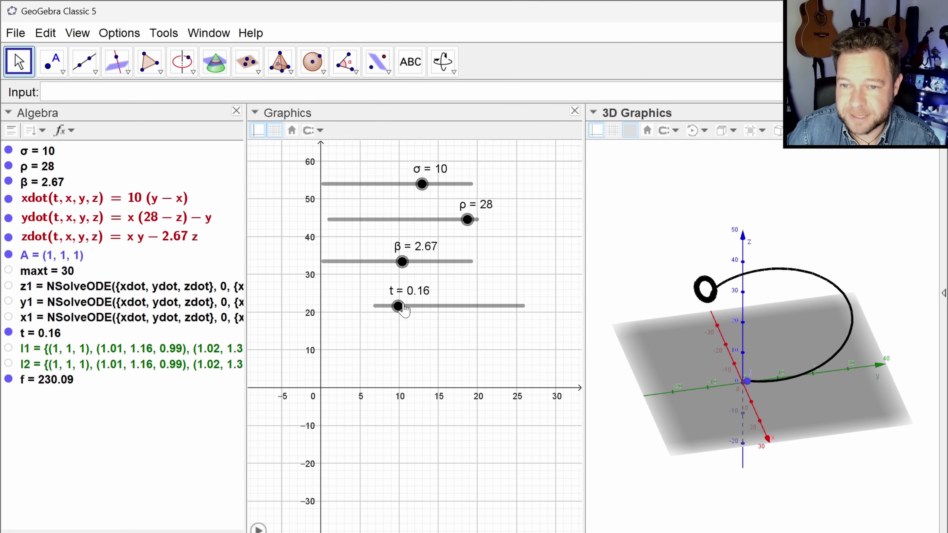
{"action": "left_click_drag", "start_coordinate": [399, 316], "coordinate": [370, 339]}
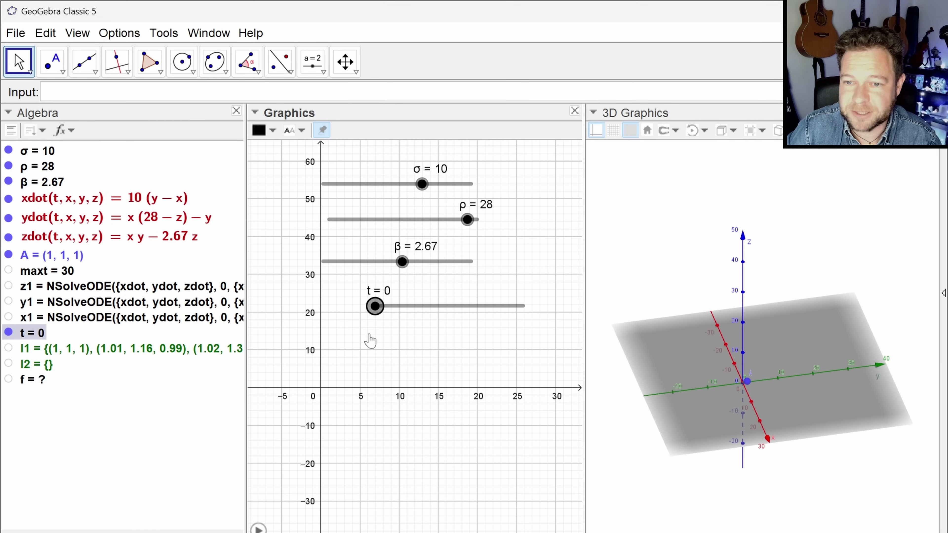
{"action": "right_click", "coordinate": [377, 309]}
{"action": "left_click", "coordinate": [441, 383]}
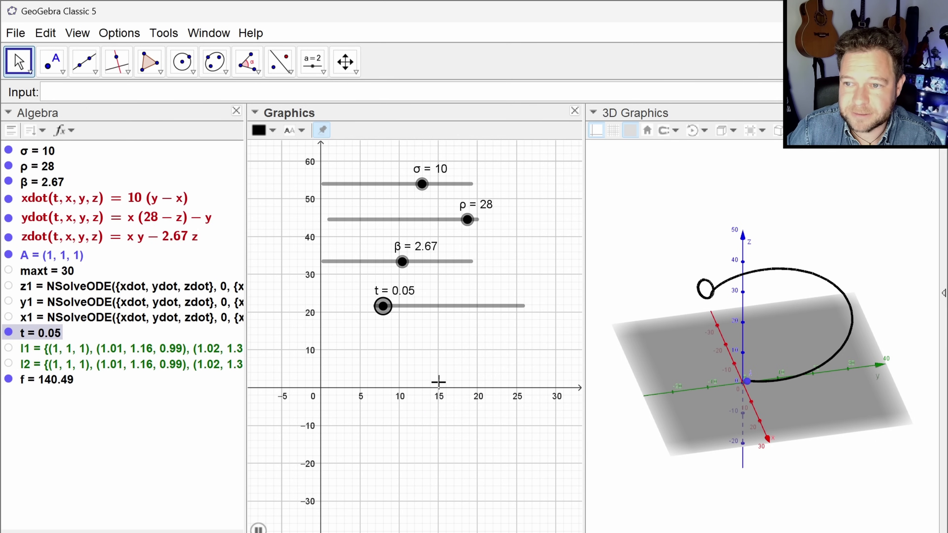
{"action": "left_click_drag", "start_coordinate": [686, 420], "coordinate": [699, 415]}
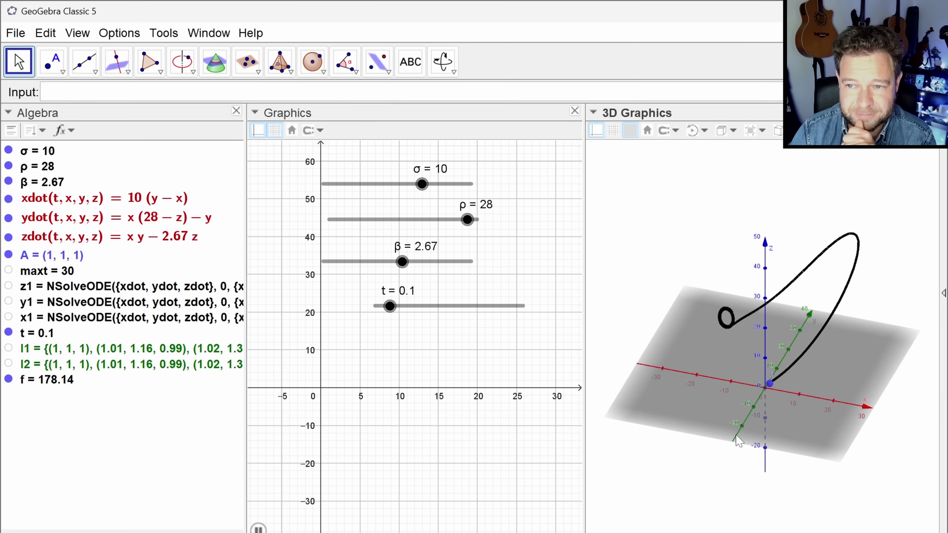
- Set the t slider's animation to repeat as Increasing with a speed of 2
{"action": "right_click", "coordinate": [388, 306]}
{"action": "left_click", "coordinate": [475, 492]}
{"action": "left_click", "coordinate": [597, 291]}
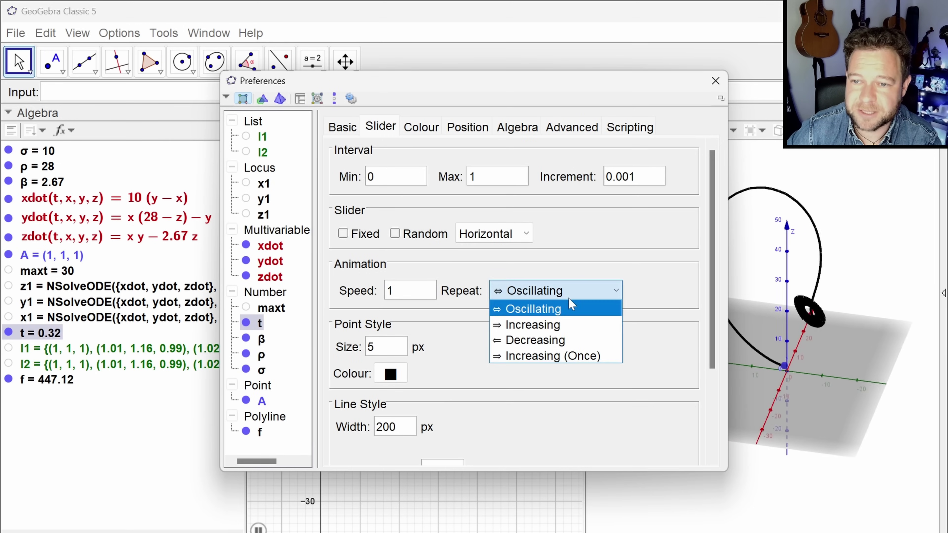
{"action": "left_click", "coordinate": [586, 323]}
{"action": "double_click", "coordinate": [392, 291]}
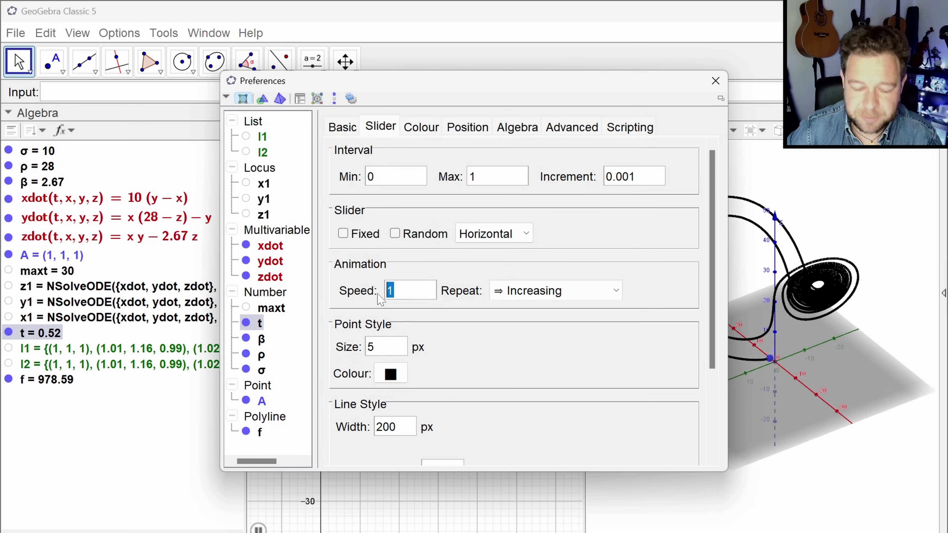
{"action": "type", "text": "3"}
{"action": "key", "text": "BackSpace"}
{"action": "type", "text": "2"}
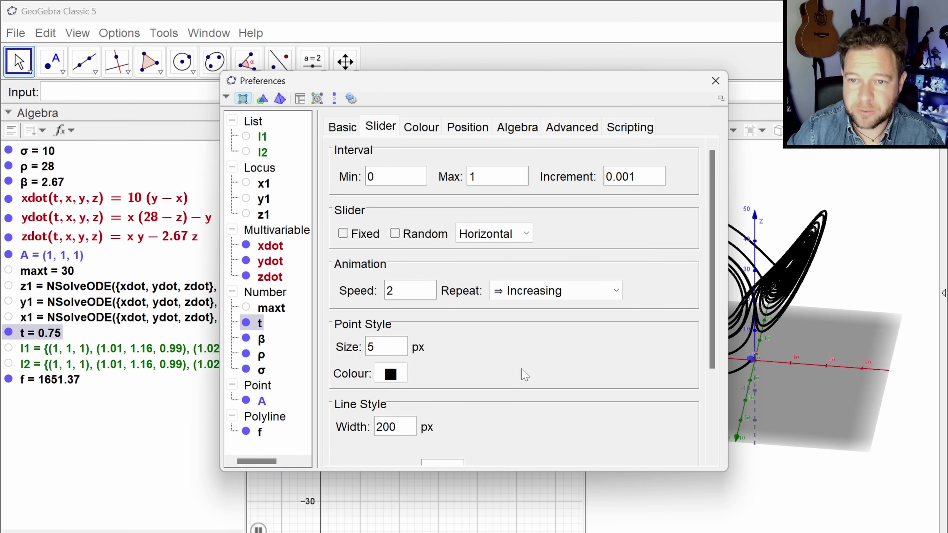
{"action": "left_click", "coordinate": [716, 83]}
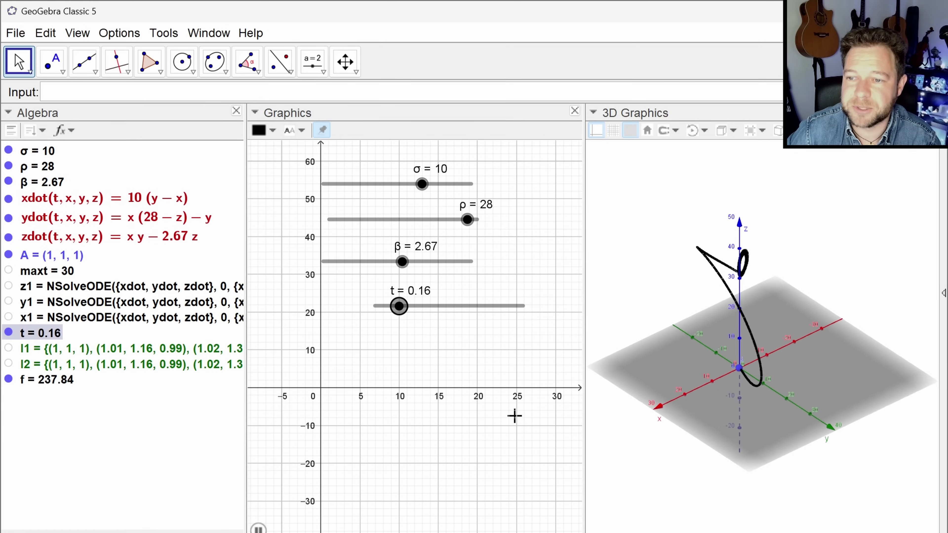
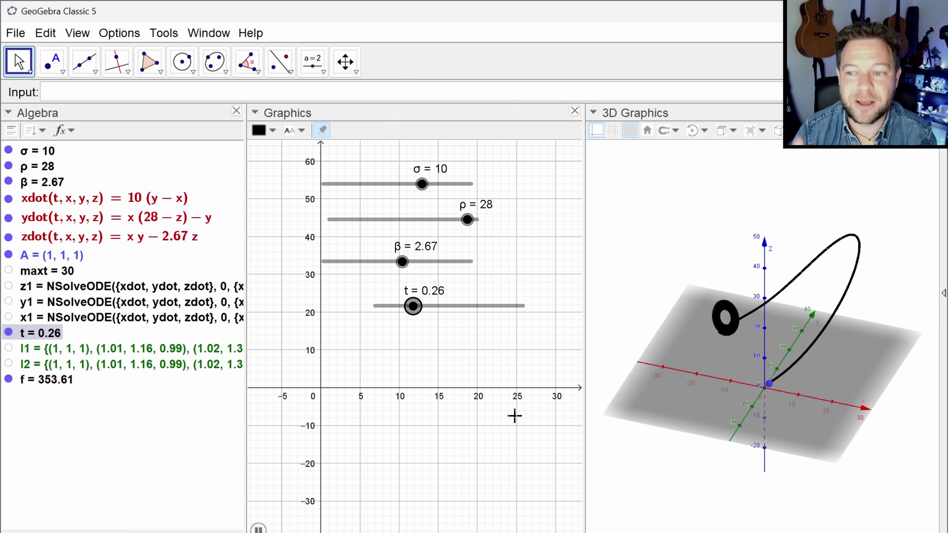
- Pause the animation and set the t slider to 0.91
{"action": "left_click", "coordinate": [258, 529]}
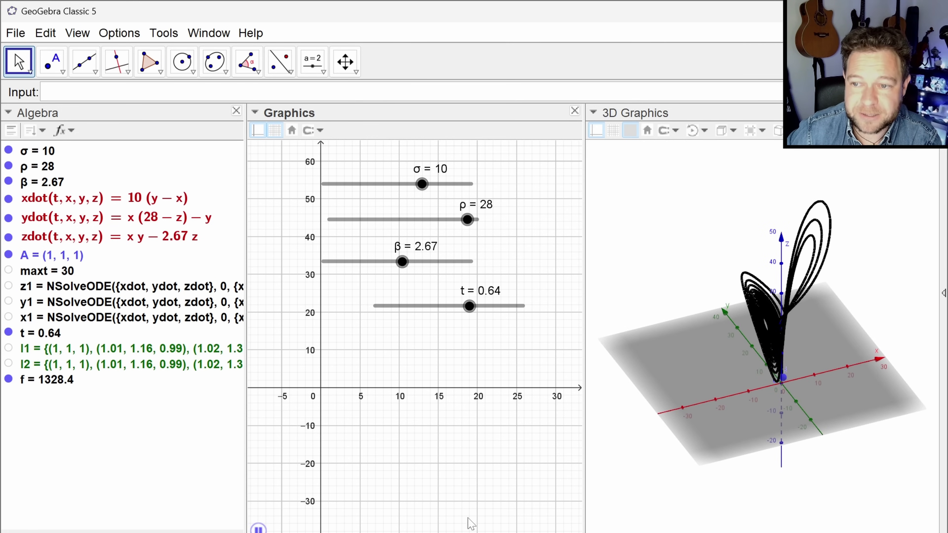
{"action": "left_click", "coordinate": [755, 451]}
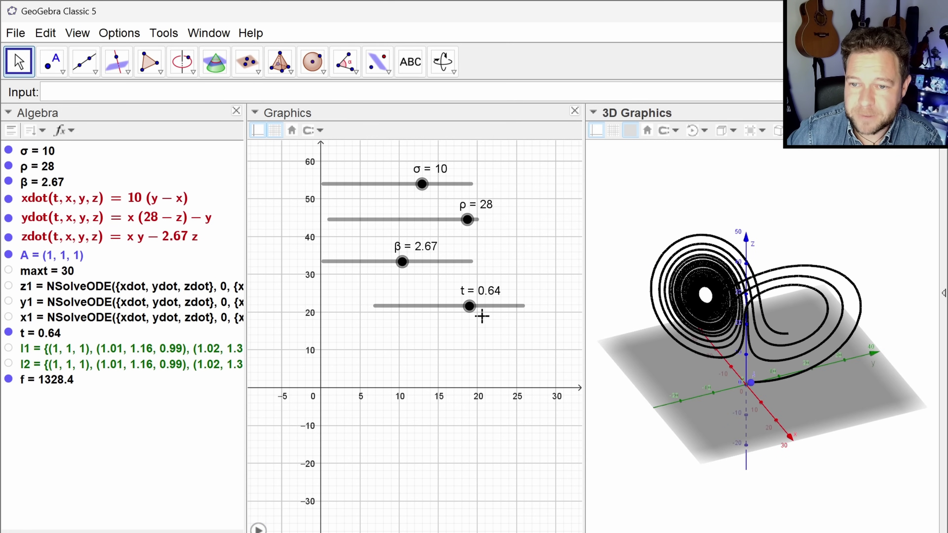
{"action": "left_click_drag", "start_coordinate": [471, 307], "coordinate": [509, 309]}
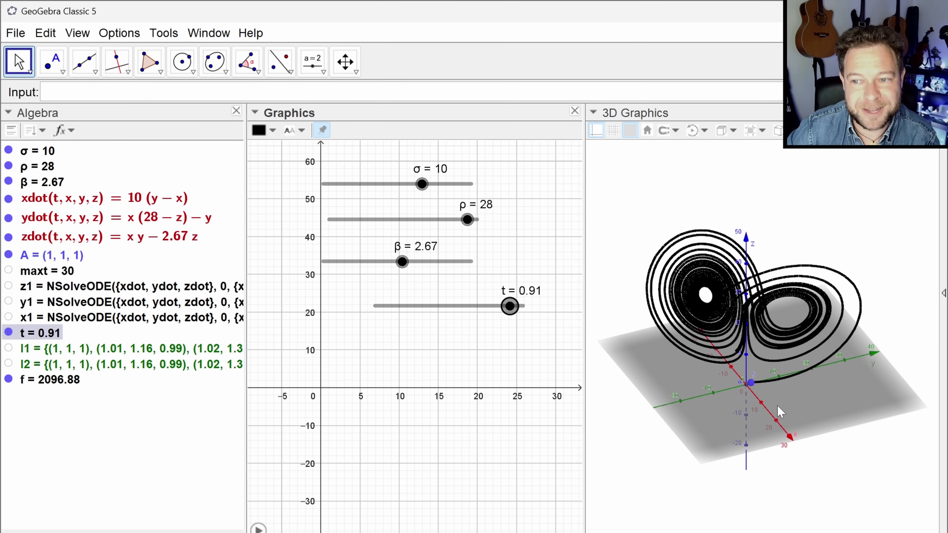
- Move the starting point A in the 3D view to about (3.26, 1.5, 1)
{"action": "left_click_drag", "start_coordinate": [751, 382], "coordinate": [772, 424]}
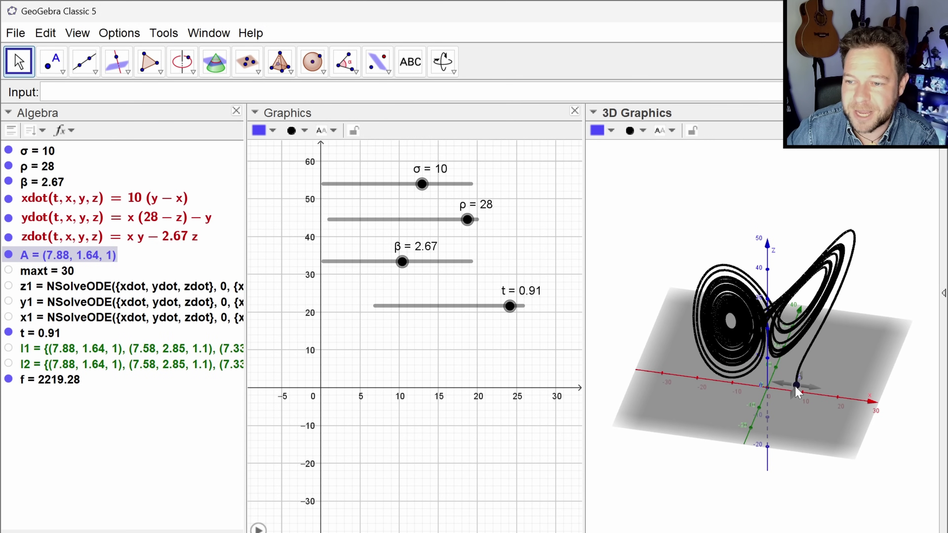
{"action": "left_click_drag", "start_coordinate": [797, 392], "coordinate": [756, 424]}
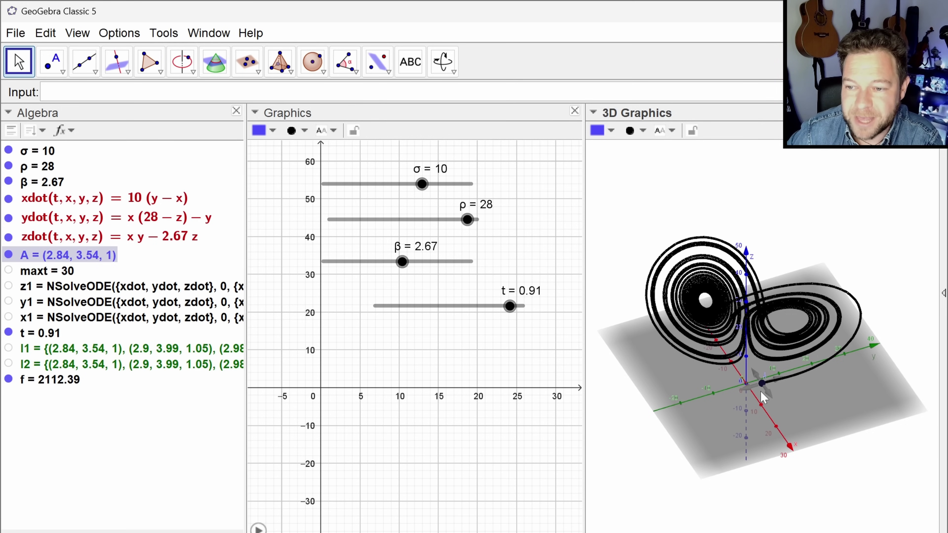
{"action": "left_click_drag", "start_coordinate": [760, 391], "coordinate": [757, 392]}
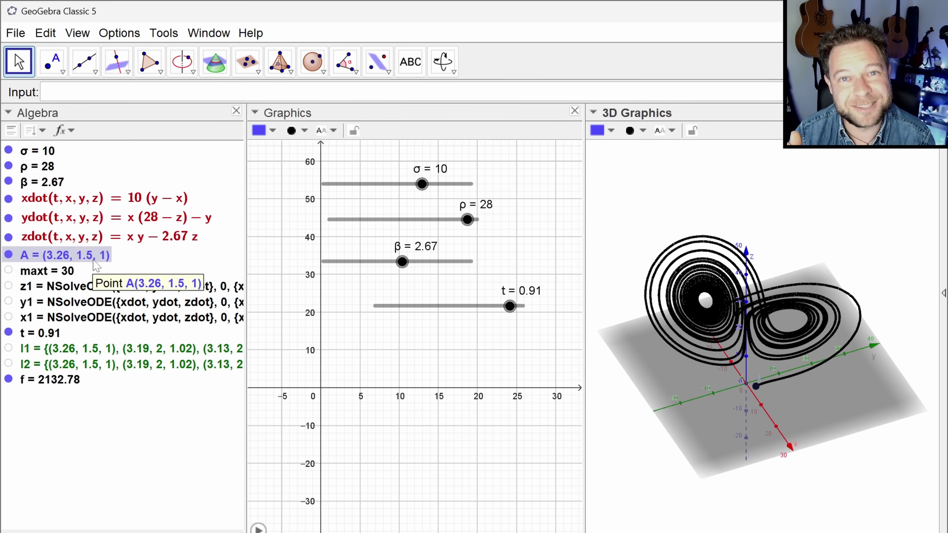
{"action": "key", "text": "Escape"}
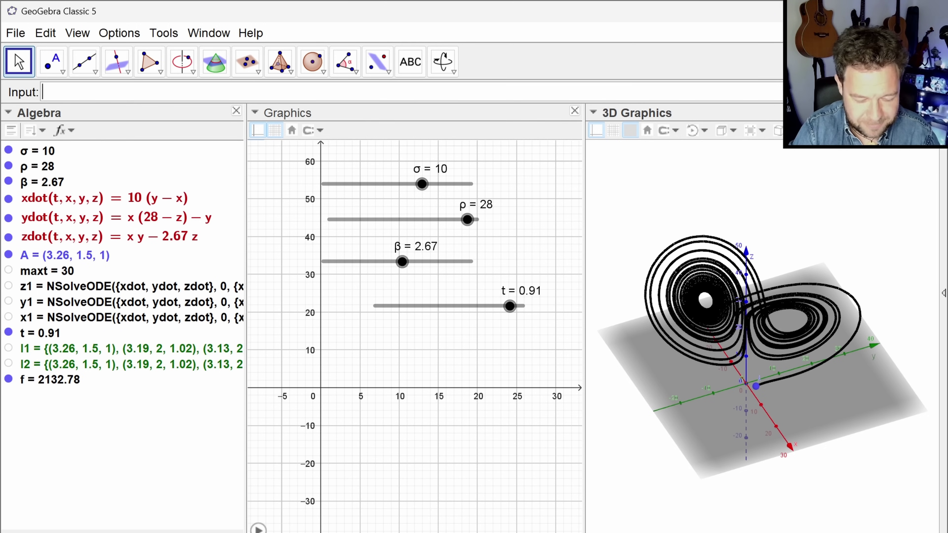
{"action": "key", "text": "Down"}
{"action": "key", "text": "Down"}
{"action": "key", "text": "Return"}
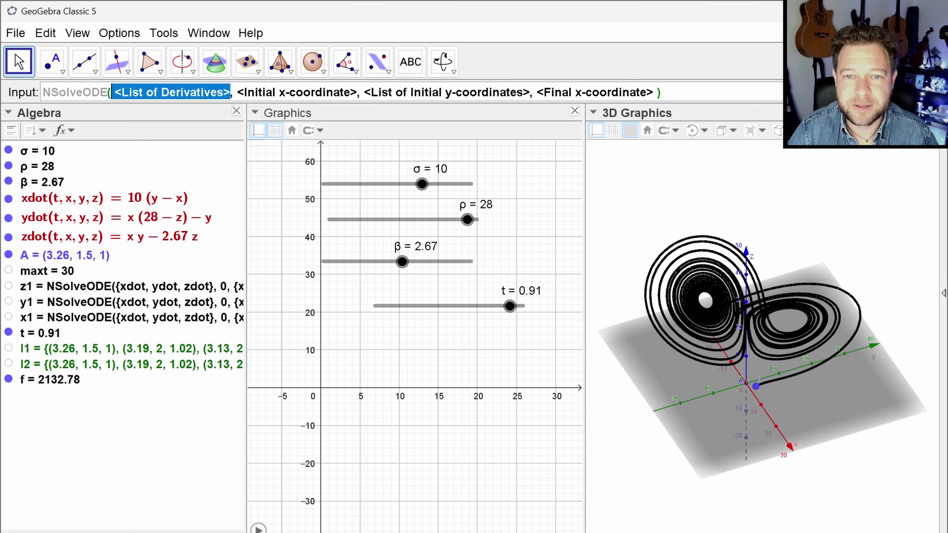
{"action": "type", "text": "{xdot"}
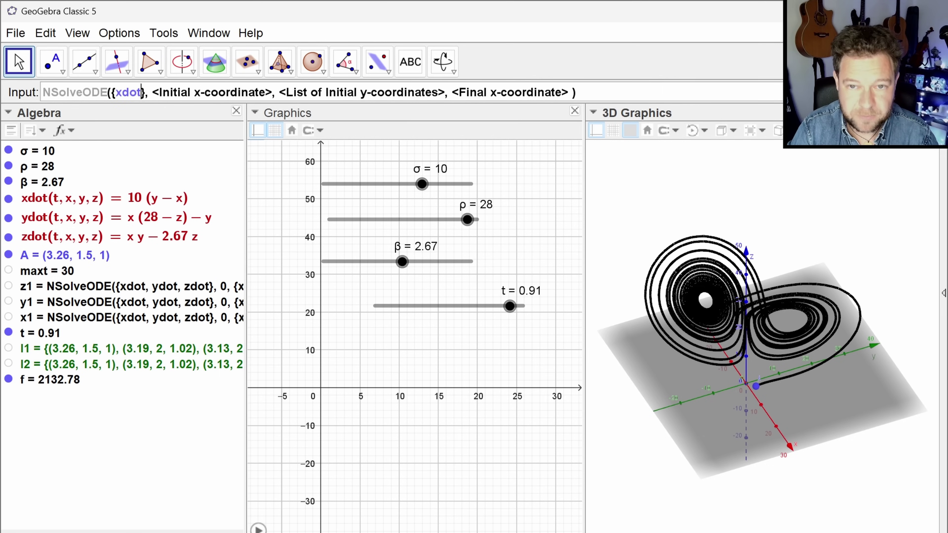
{"action": "key", "text": "ctrl+a"}
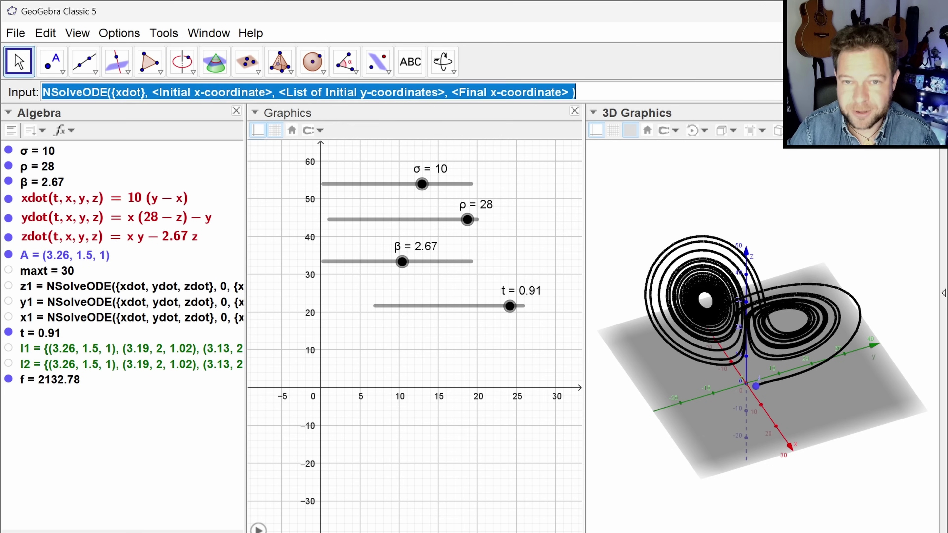
{"action": "key", "text": "BackSpace"}
- Reuse the earlier NSolveODE command with the initial z-value changed to z(A)+0.01, keeping {xdot,ydot,zdot}, start 0 and end maxt, and create the solutions
{"action": "key", "text": "Up"}
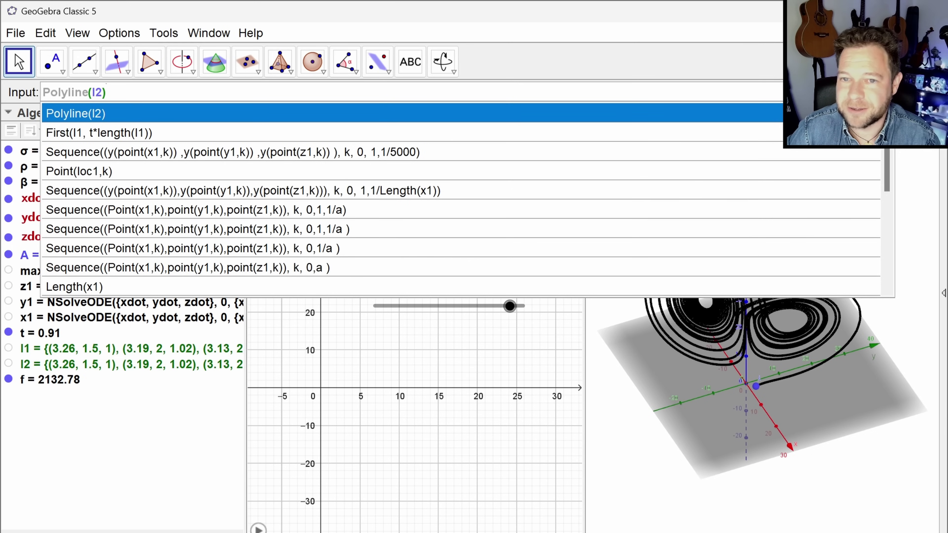
{"action": "scroll", "coordinate": [198, 163], "scroll_direction": "down", "scroll_amount": 4}
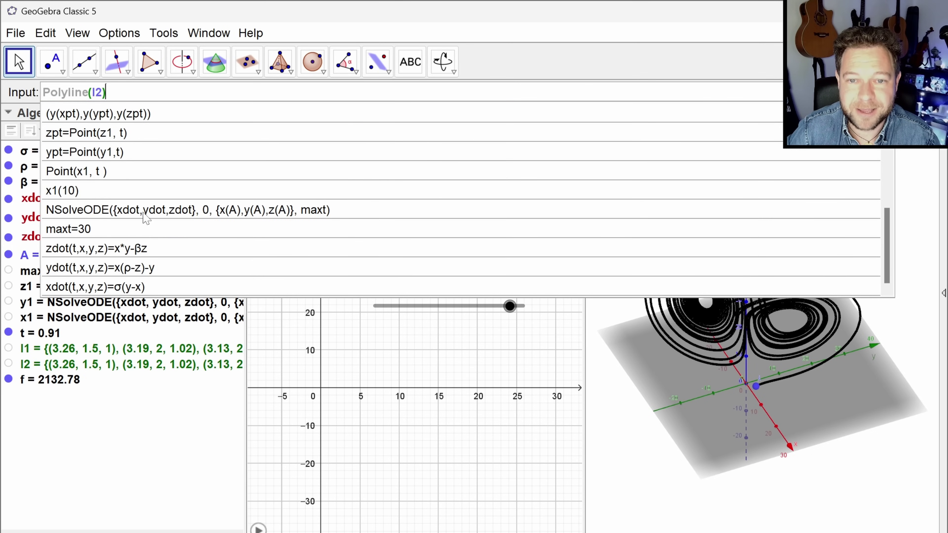
{"action": "left_click", "coordinate": [149, 210]}
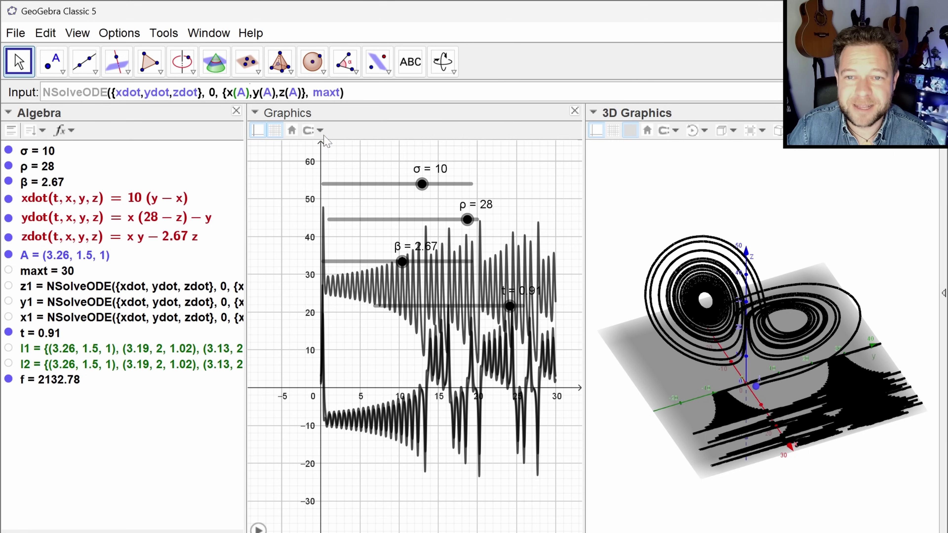
{"action": "key", "text": "Right"}
{"action": "key", "text": "Right"}
{"action": "key", "text": "Right"}
{"action": "key", "text": "Right"}
{"action": "key", "text": "Right"}
{"action": "key", "text": "Right"}
{"action": "key", "text": "Right"}
{"action": "key", "text": "Right"}
{"action": "key", "text": "Right"}
{"action": "key", "text": "Right"}
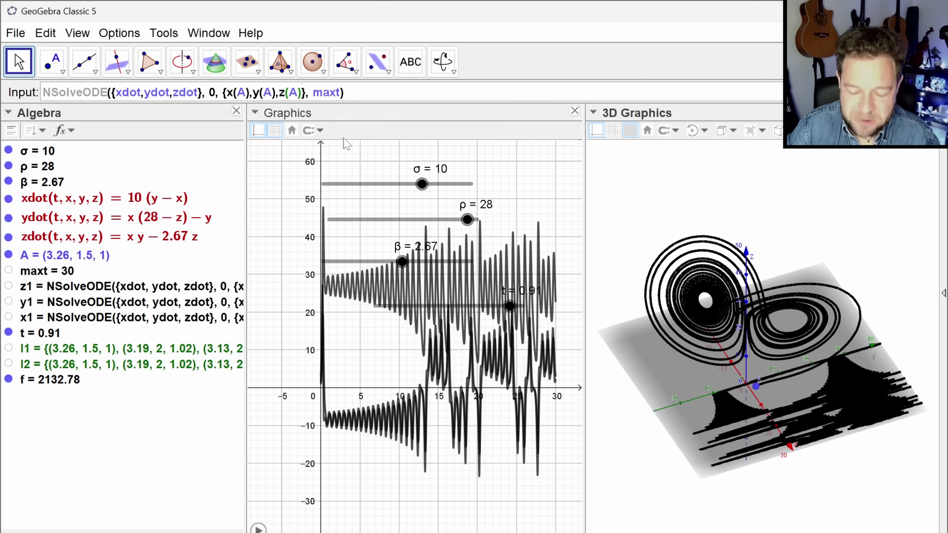
{"action": "type", "text": "+0.01"}
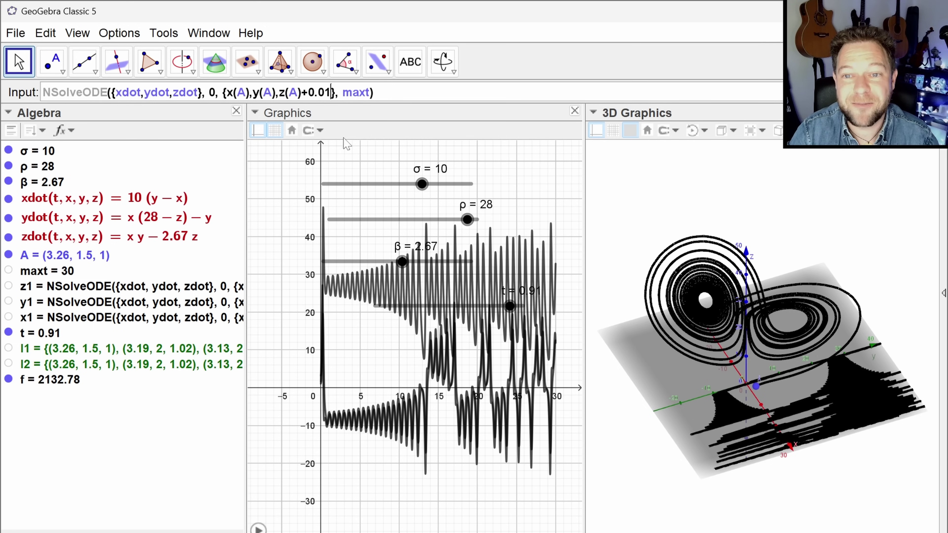
{"action": "key", "text": "Return"}
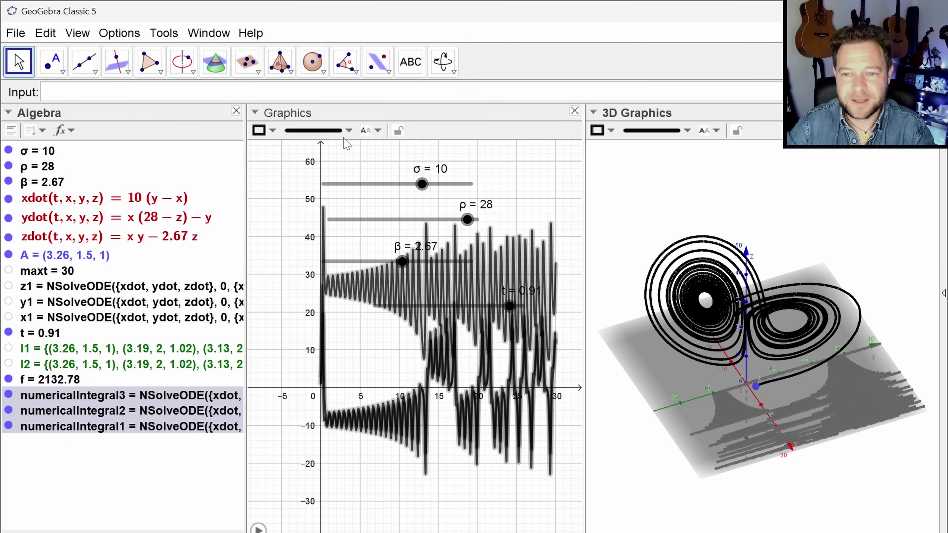
- Hide the curves numericalIntegral1, numericalIntegral2 and numericalIntegral3 and clear the selection
{"action": "left_click", "coordinate": [8, 395]}
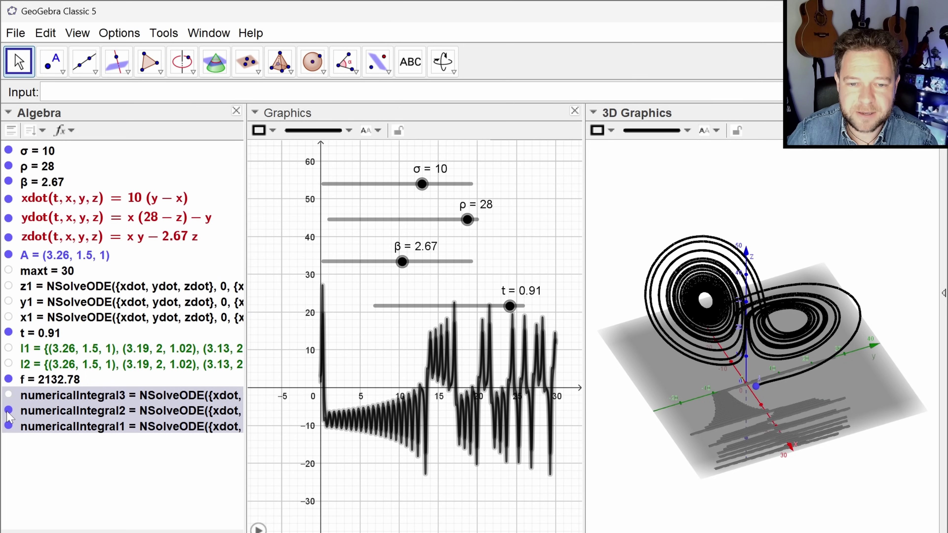
{"action": "left_click", "coordinate": [9, 427]}
{"action": "left_click", "coordinate": [9, 411]}
{"action": "left_click", "coordinate": [56, 463]}
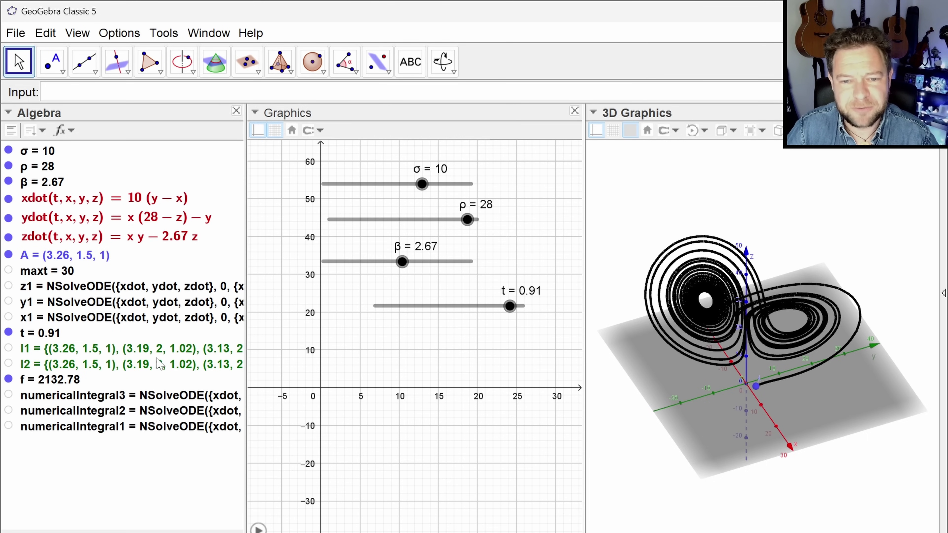
{"action": "left_click", "coordinate": [44, 92]}
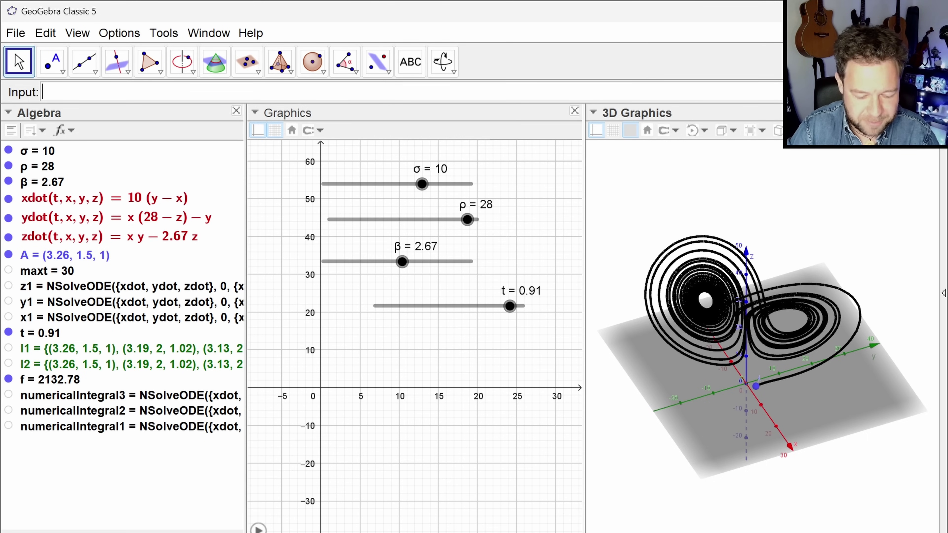
{"action": "type", "text": "seq"}
{"action": "key", "text": "Escape"}
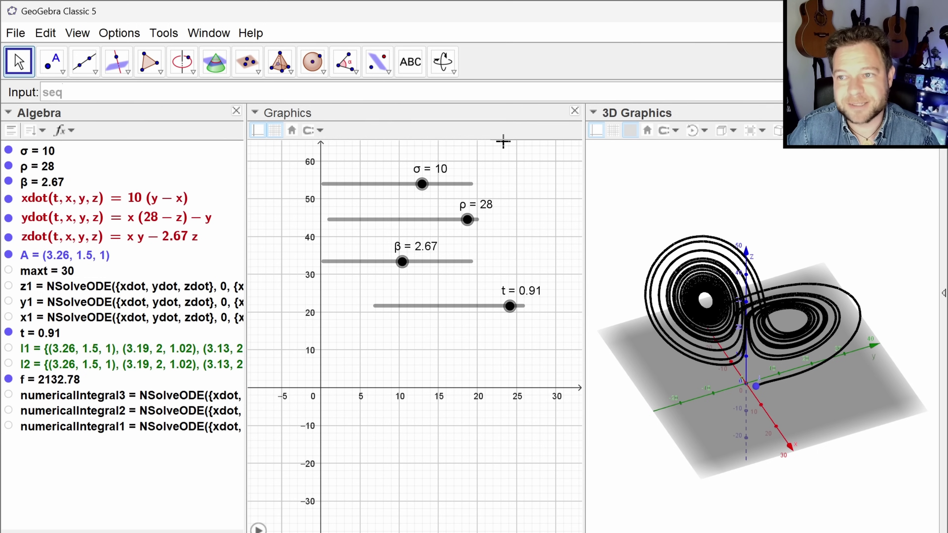
{"action": "double_click", "coordinate": [45, 92]}
{"action": "key", "text": "BackSpace"}
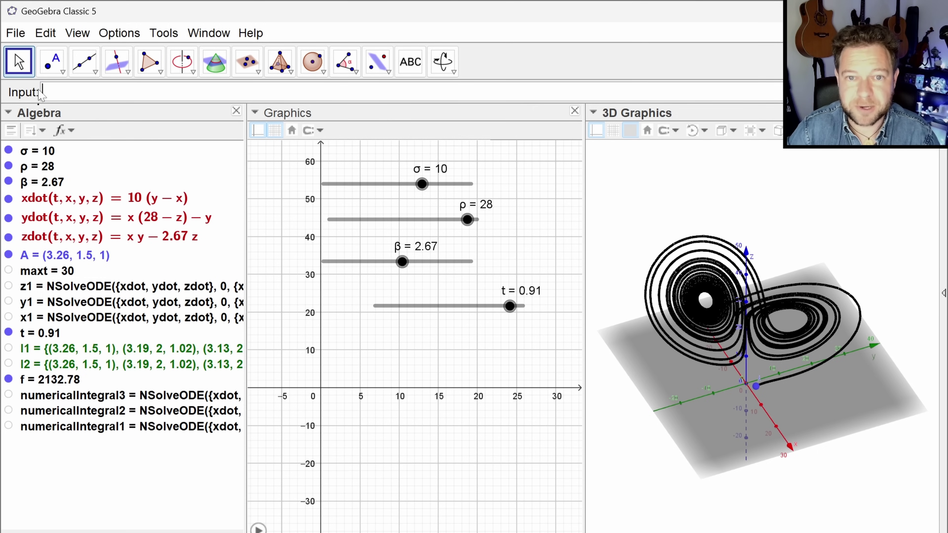
{"action": "key", "text": "Up"}
{"action": "scroll", "coordinate": [136, 203], "scroll_direction": "down", "scroll_amount": 1}
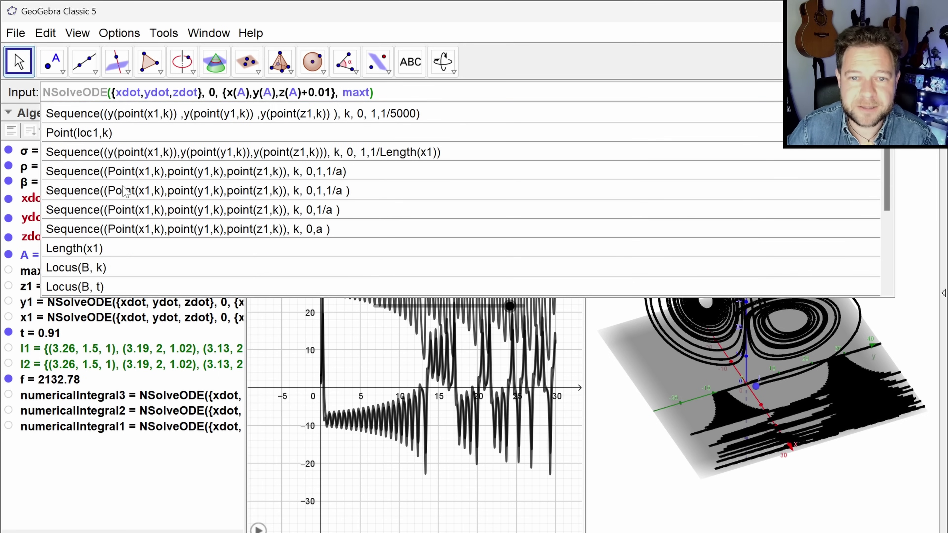
{"action": "scroll", "coordinate": [125, 192], "scroll_direction": "up", "scroll_amount": 1}
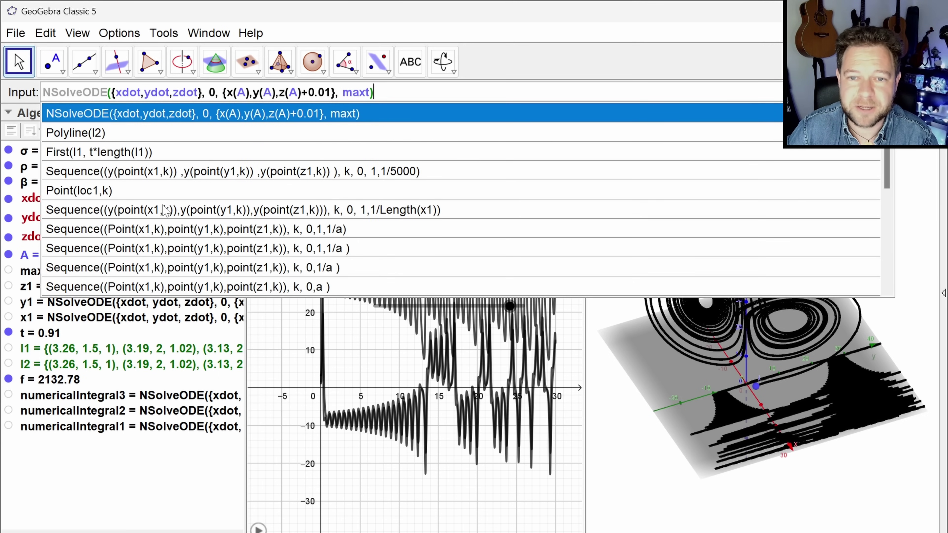
{"action": "left_click", "coordinate": [149, 183]}
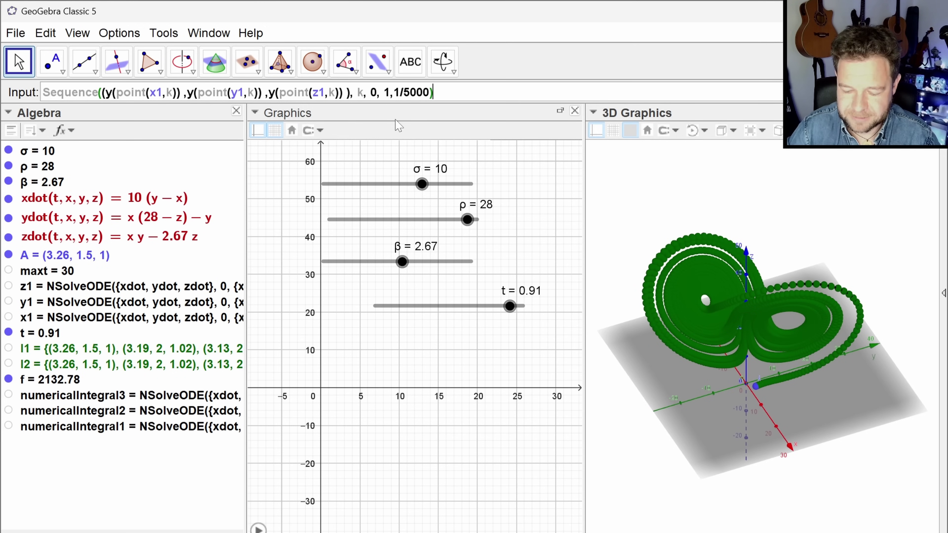
{"action": "key", "text": "Return"}
- Rename the curve numericalIntegral1 as x2
{"action": "right_click", "coordinate": [86, 429]}
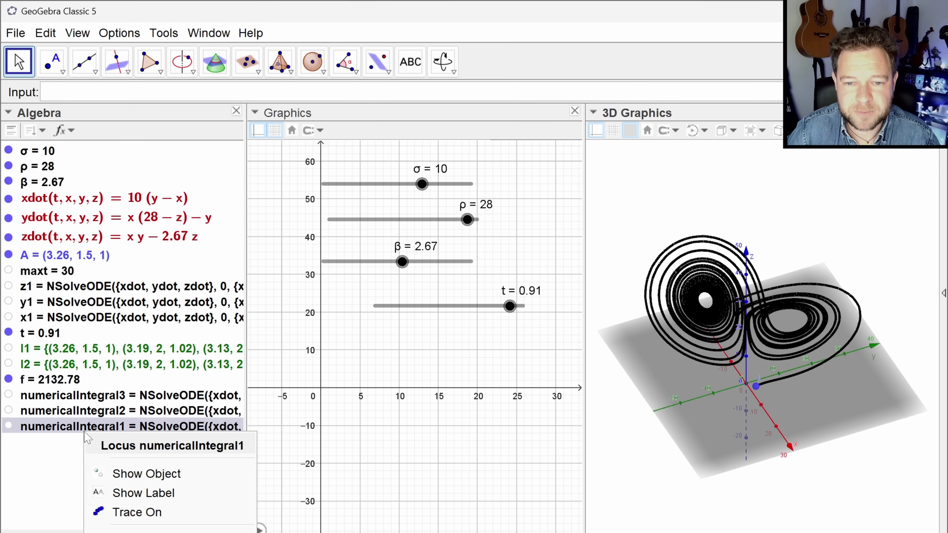
{"action": "left_click", "coordinate": [112, 532]}
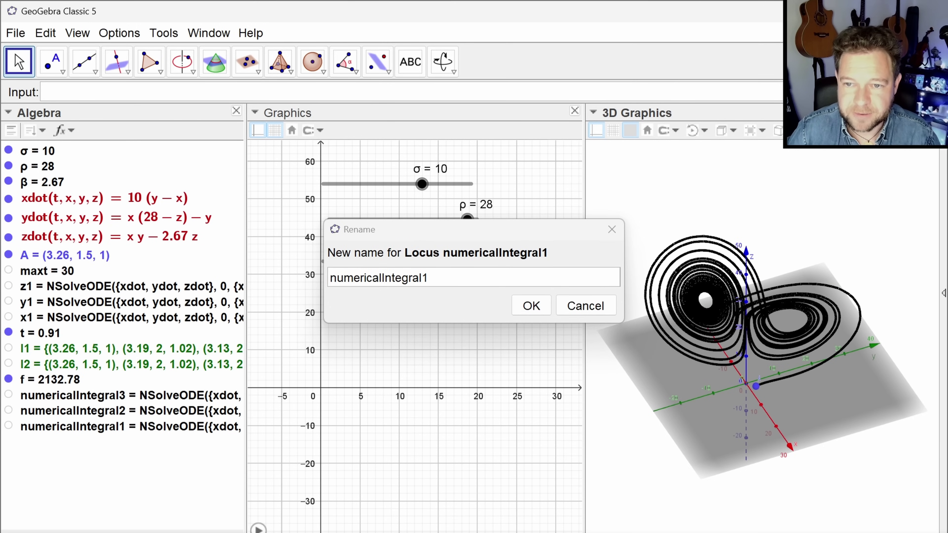
{"action": "left_click", "coordinate": [434, 282]}
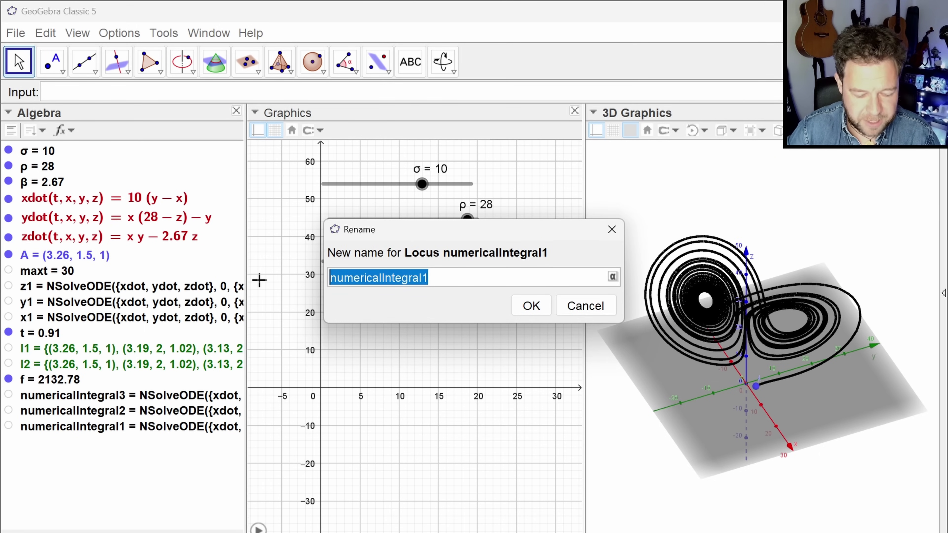
{"action": "type", "text": "x2"}
{"action": "key", "text": "Return"}
- Rename the curve numericalIntegral2 as y2 and numericalIntegral3 as z2
{"action": "right_click", "coordinate": [81, 427]}
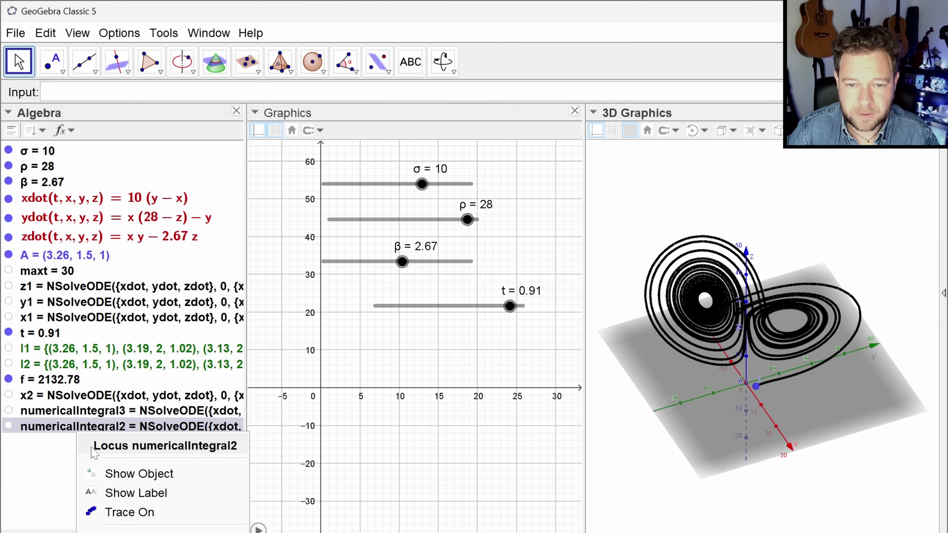
{"action": "left_click", "coordinate": [112, 530]}
{"action": "type", "text": "y2"}
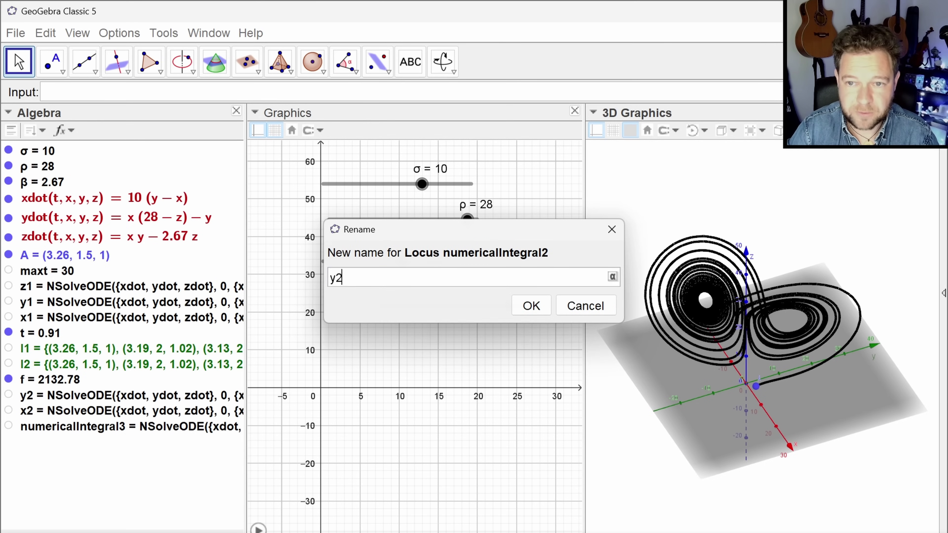
{"action": "key", "text": "Return"}
{"action": "right_click", "coordinate": [63, 435]}
{"action": "left_click", "coordinate": [112, 530]}
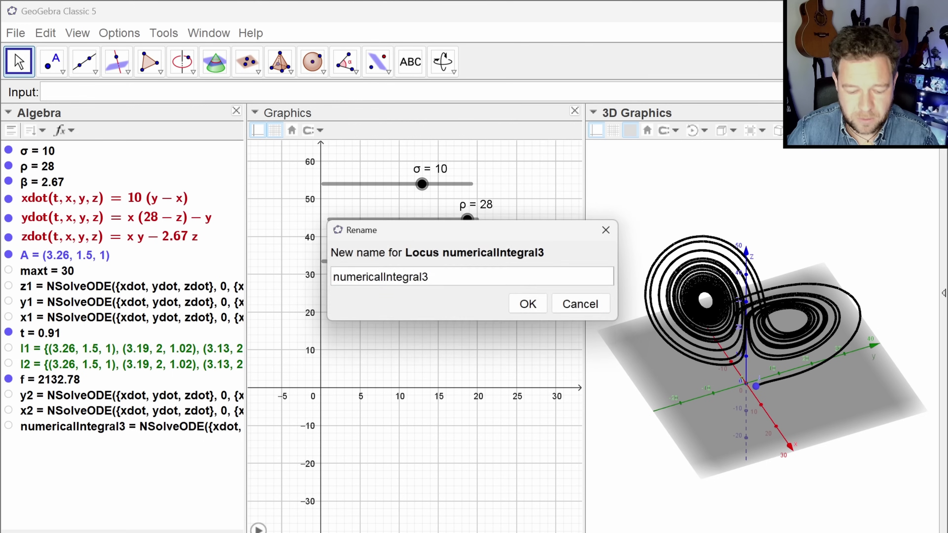
{"action": "type", "text": "z2"}
{"action": "key", "text": "Return"}
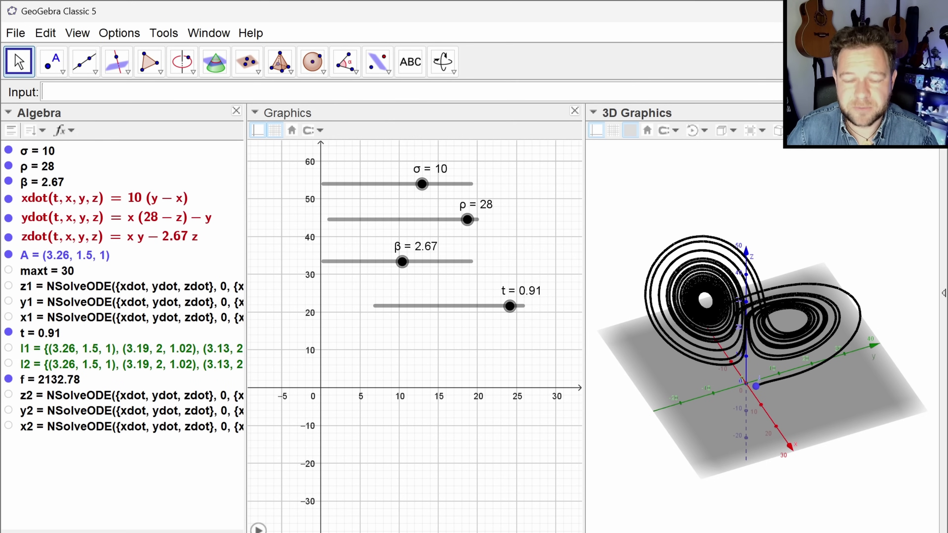
- Reuse the earlier Sequence command that ends in 1/Length(x1) and change the curve in its first coordinate to x2
{"action": "key", "text": "Up"}
{"action": "key", "text": "Up"}
{"action": "key", "text": "Up"}
{"action": "key", "text": "Up"}
{"action": "key", "text": "Up"}
{"action": "key", "text": "Up"}
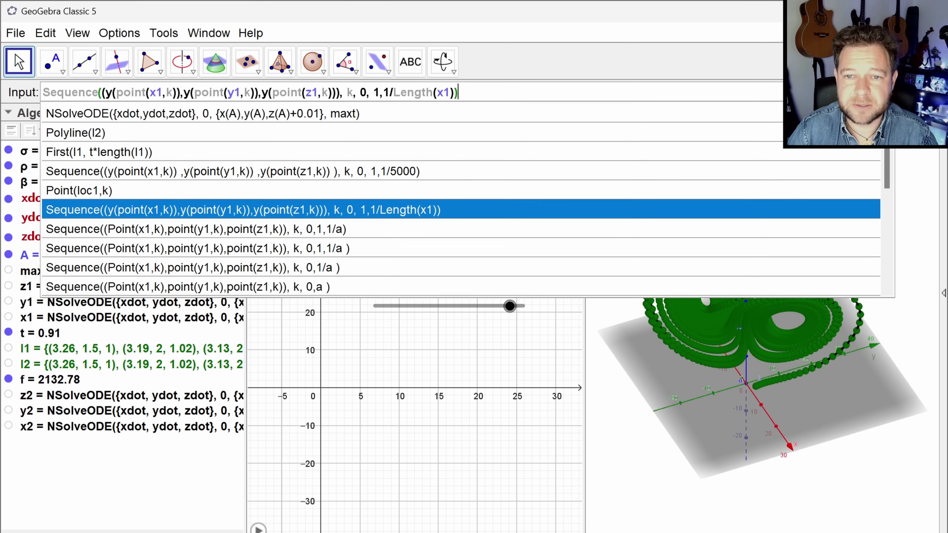
{"action": "key", "text": "Return"}
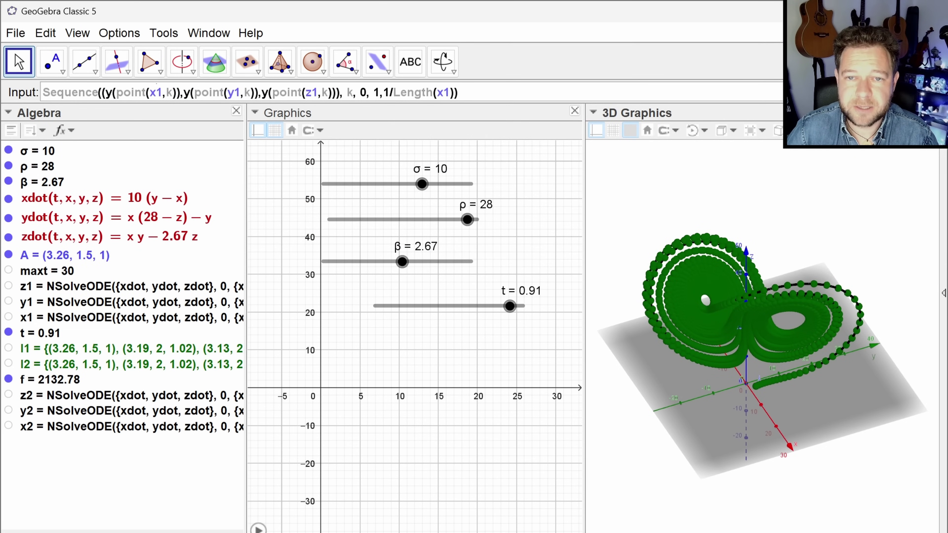
{"action": "left_click", "coordinate": [163, 92]}
{"action": "key", "text": "BackSpace"}
{"action": "type", "text": "2"}
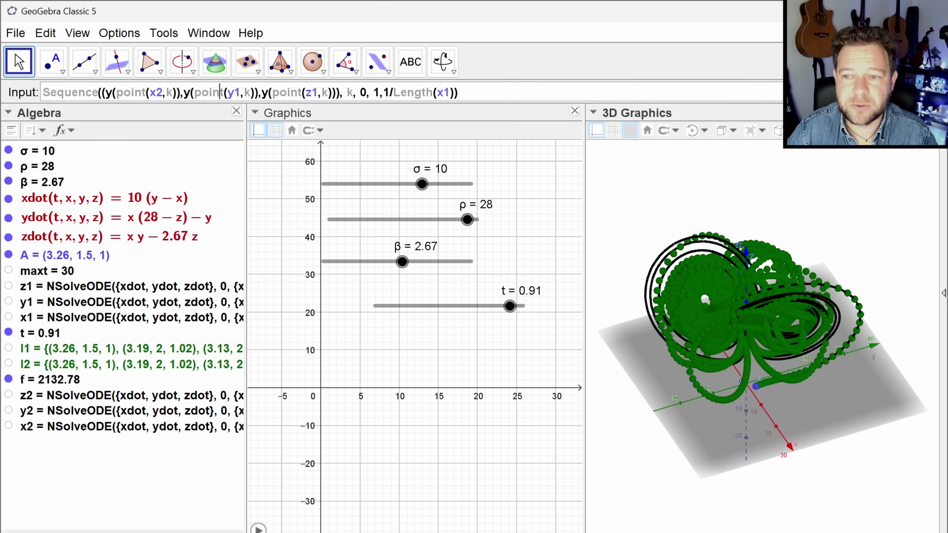
- Change the curves in the Sequence command's second and third coordinates to y2 and z2
{"action": "left_click", "coordinate": [240, 93]}
{"action": "key", "text": "BackSpace"}
{"action": "type", "text": "2"}
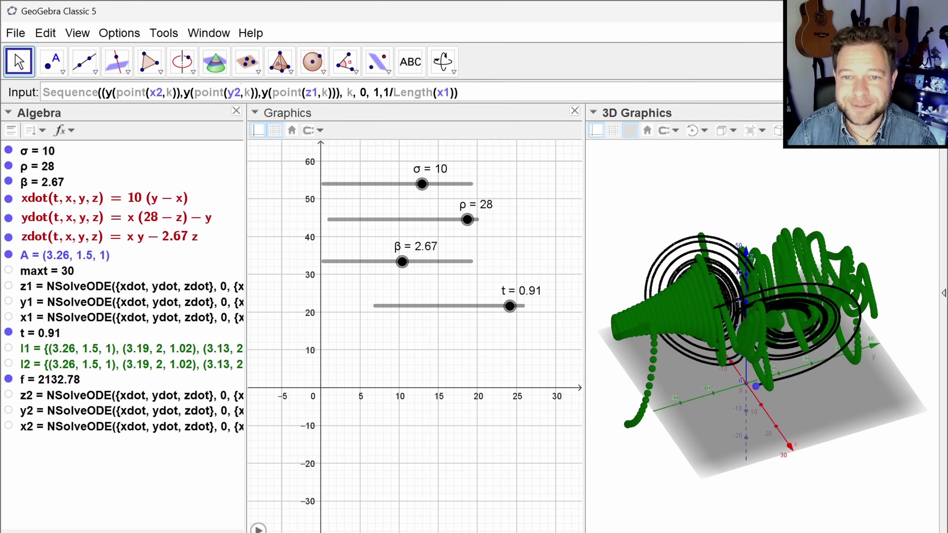
{"action": "key", "text": "Right"}
{"action": "key", "text": "Right"}
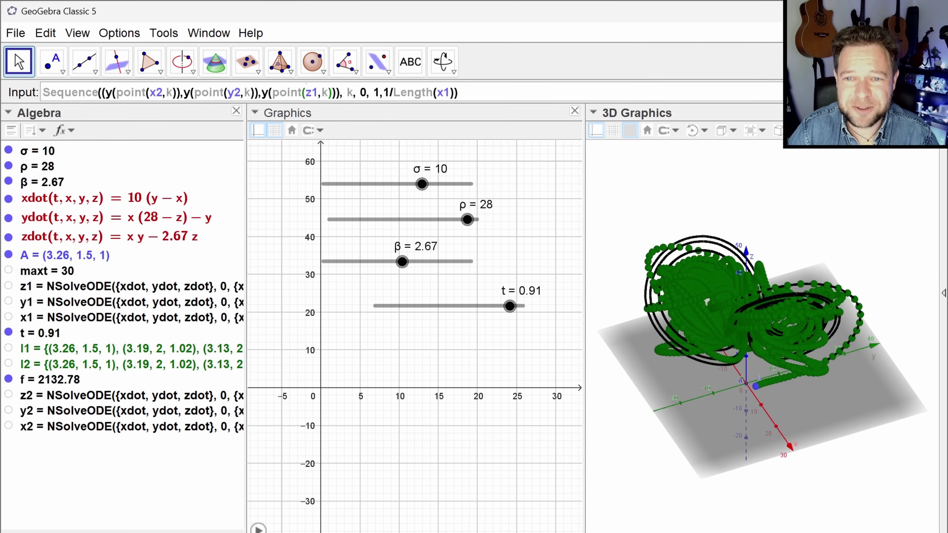
{"action": "left_click", "coordinate": [318, 92]}
{"action": "key", "text": "BackSpace"}
{"action": "type", "text": "2"}
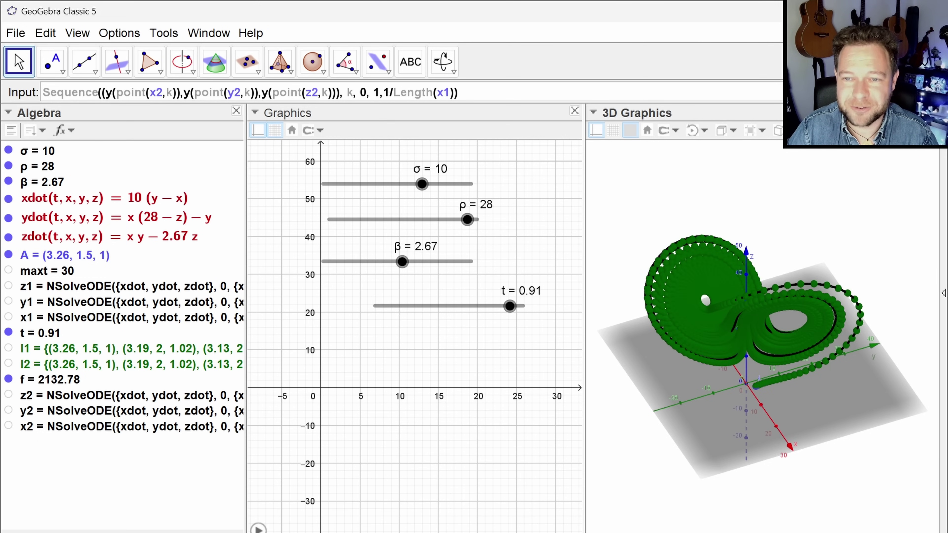
- Set the Sequence increment to 1/5000, create the list of second-trajectory points and hide it
{"action": "left_click", "coordinate": [453, 93]}
{"action": "key", "text": "BackSpace"}
{"action": "key", "text": "BackSpace"}
{"action": "key", "text": "BackSpace"}
{"action": "key", "text": "BackSpace"}
{"action": "key", "text": "BackSpace"}
{"action": "key", "text": "BackSpace"}
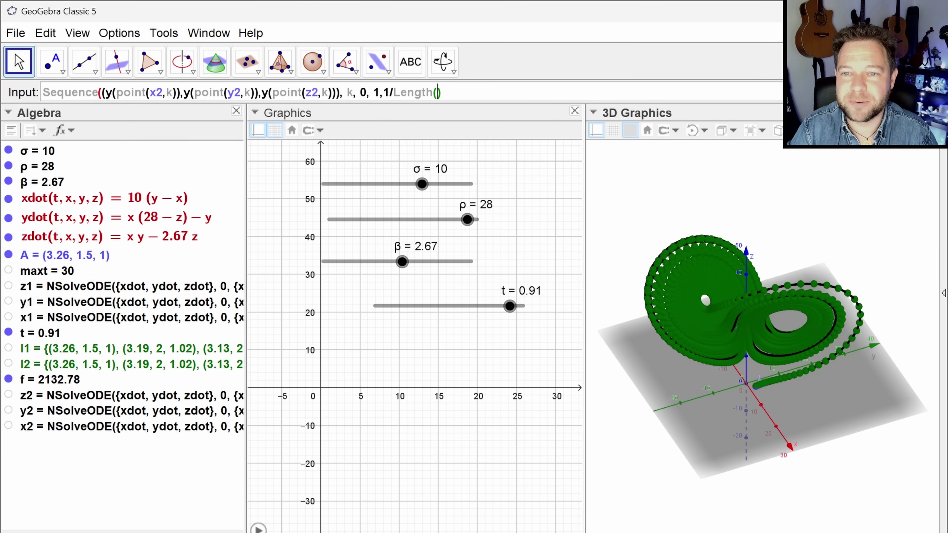
{"action": "key", "text": "BackSpace"}
{"action": "key", "text": "BackSpace"}
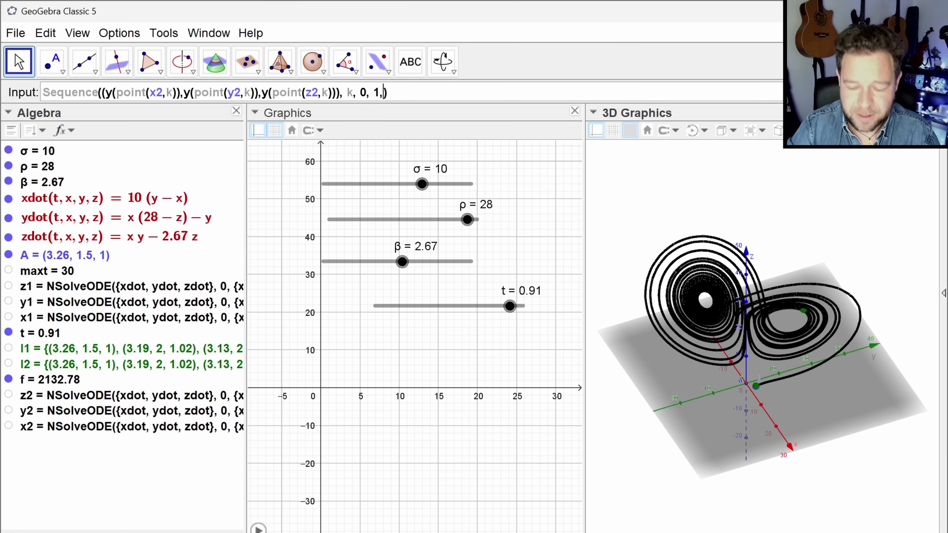
{"action": "type", "text": "/5000"}
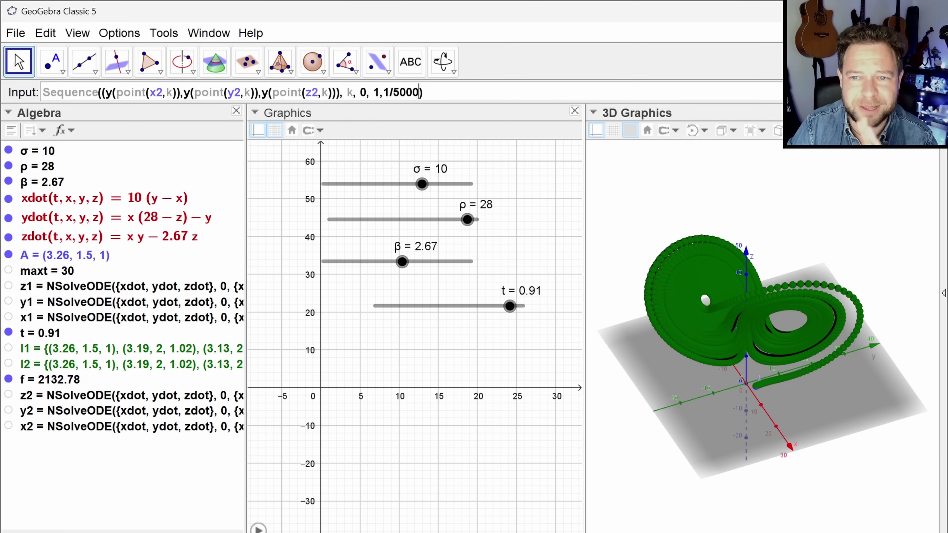
{"action": "key", "text": "Return"}
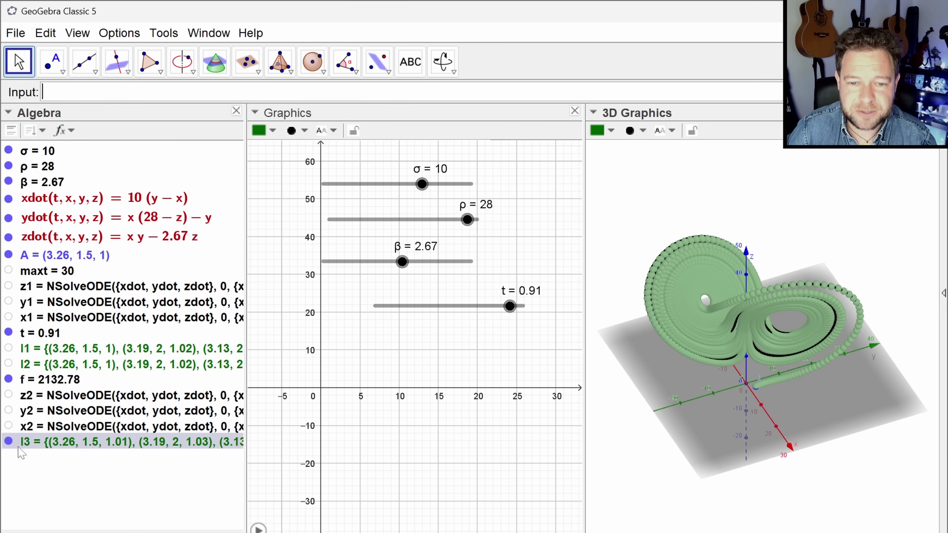
{"action": "left_click", "coordinate": [9, 443]}
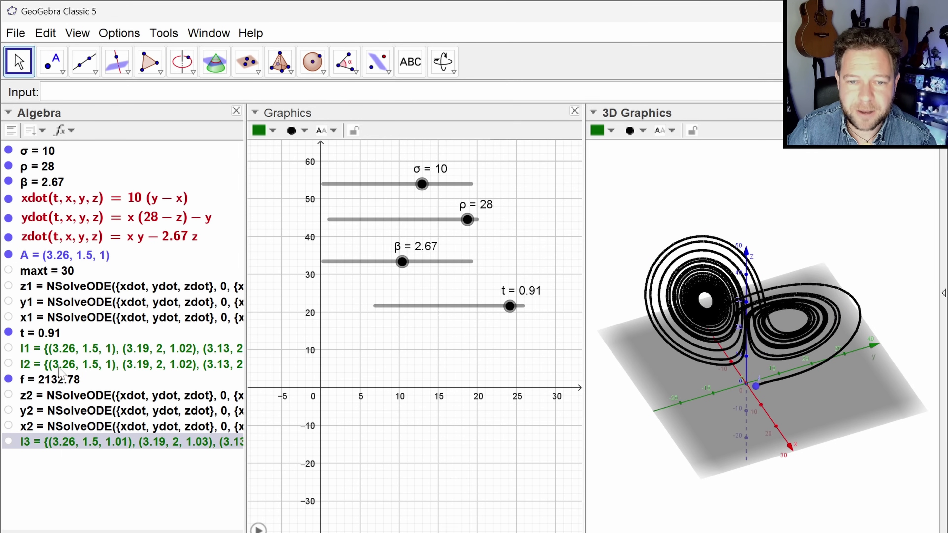
- Try to create a partial point list with First(l3, t*len(l3))
{"action": "left_click", "coordinate": [221, 92]}
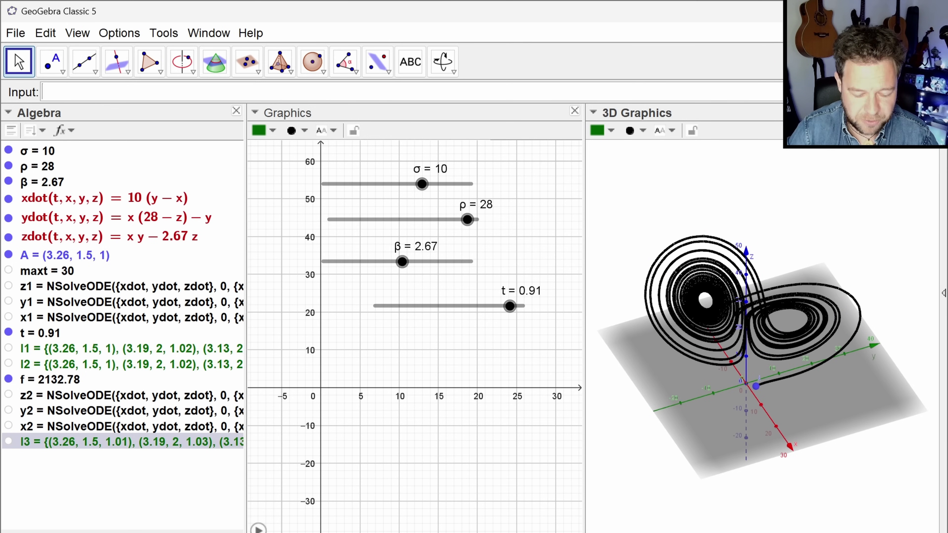
{"action": "type", "text": "firs"}
{"action": "key", "text": "Down"}
{"action": "key", "text": "Return"}
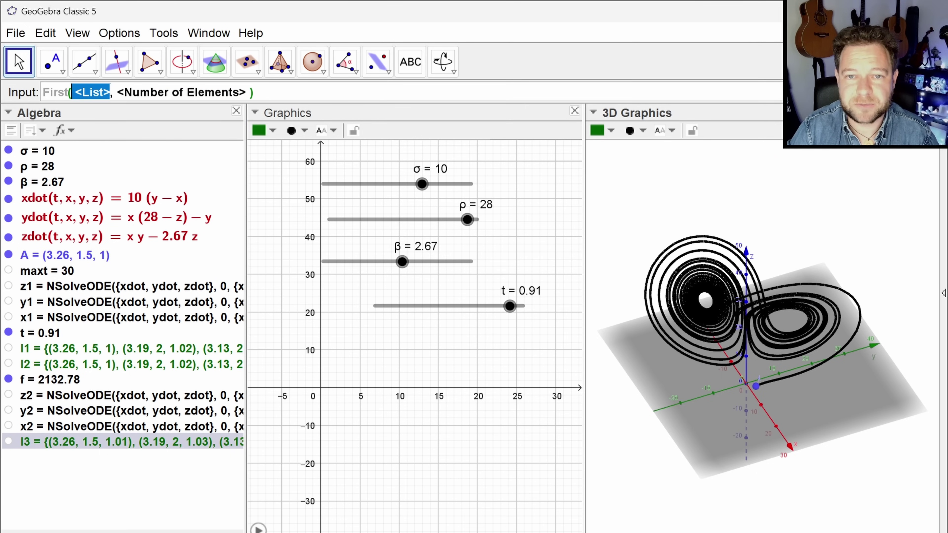
{"action": "type", "text": "l3"}
{"action": "key", "text": "Tab"}
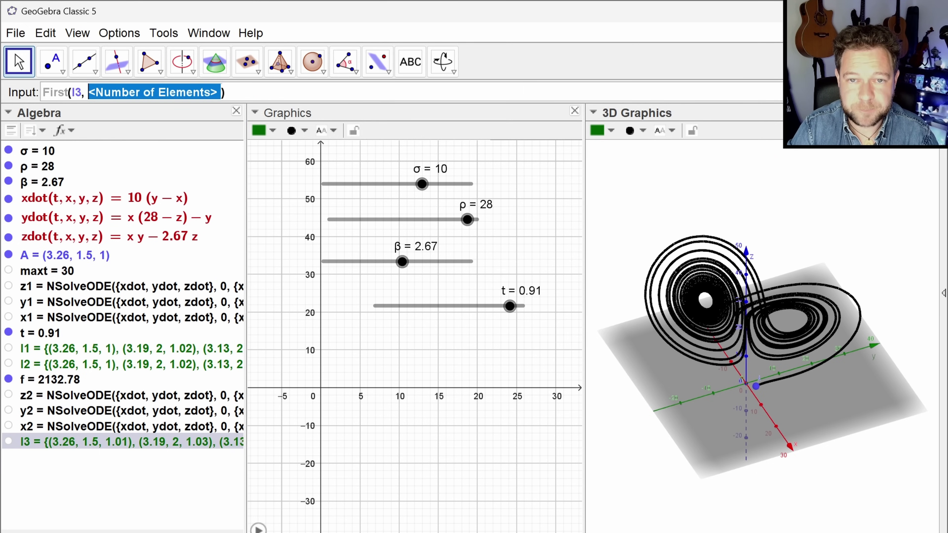
{"action": "type", "text": "t*len(l3"}
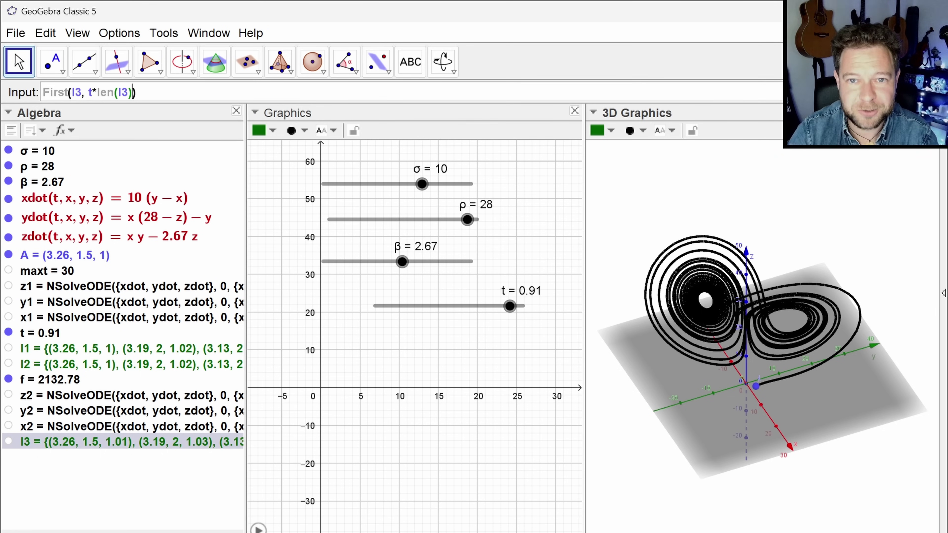
{"action": "key", "text": "Return"}
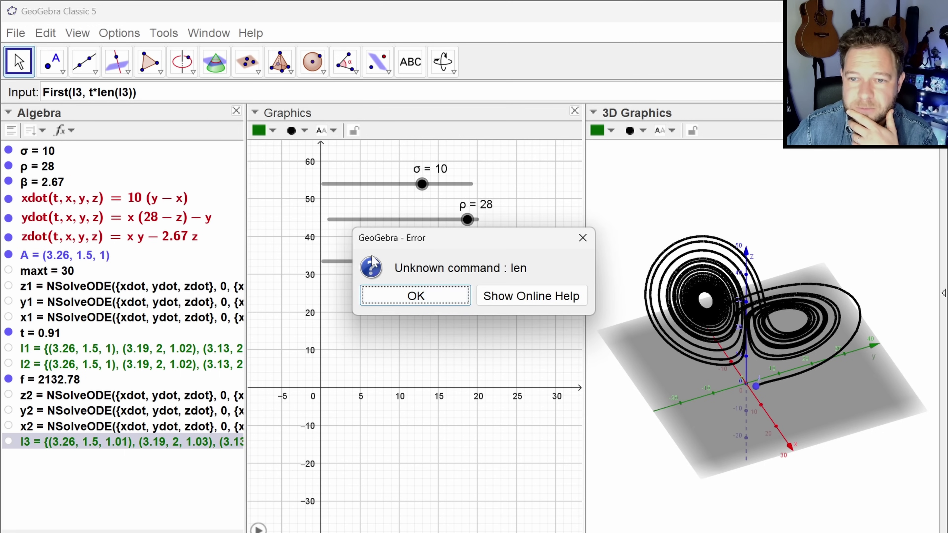
{"action": "left_click", "coordinate": [404, 293]}
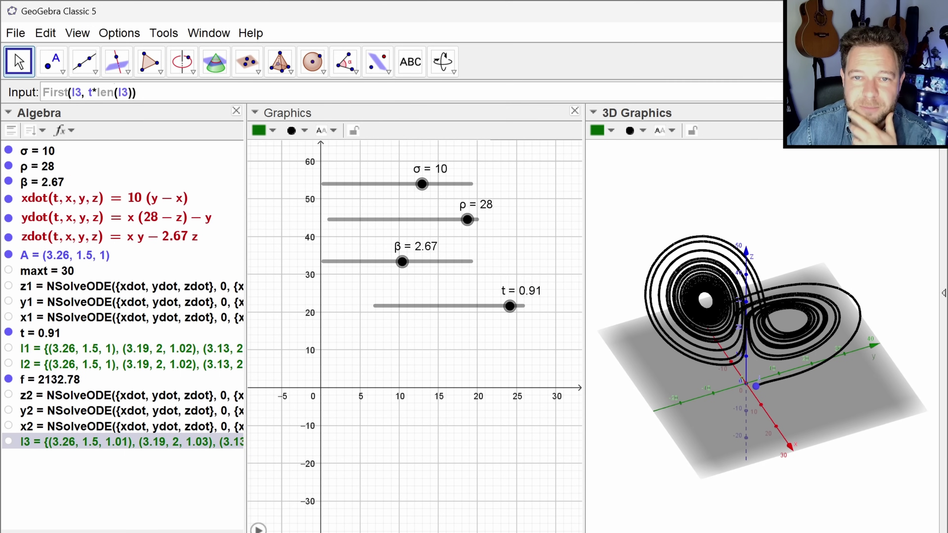
- Correct the command to First(l3, t*length(l3)), create the partial list and hide its points
{"action": "type", "text": "gth"}
{"action": "key", "text": "Escape"}
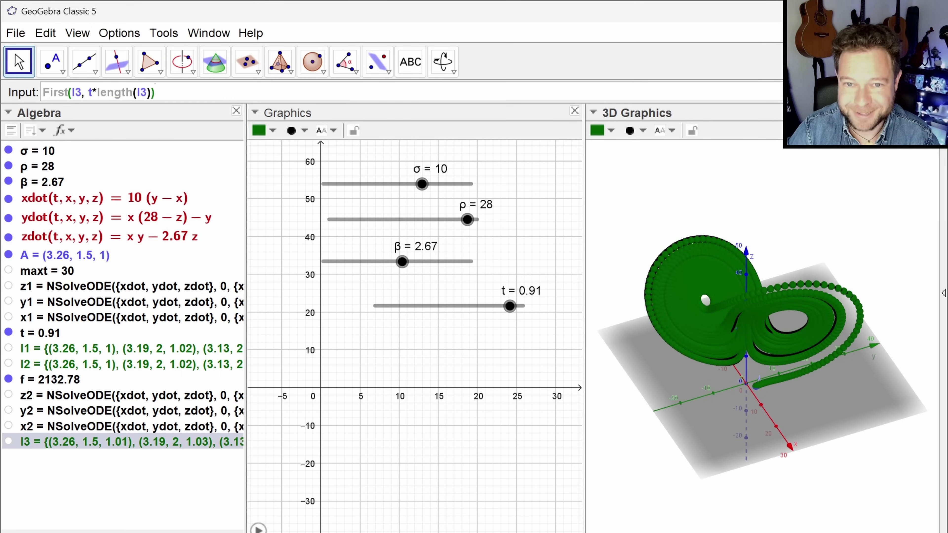
{"action": "key", "text": "Return"}
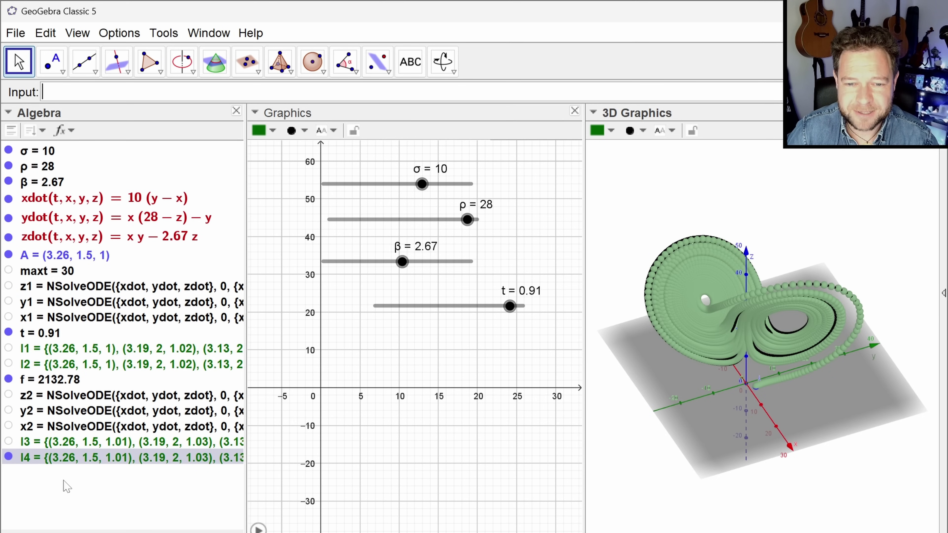
{"action": "left_click", "coordinate": [8, 457]}
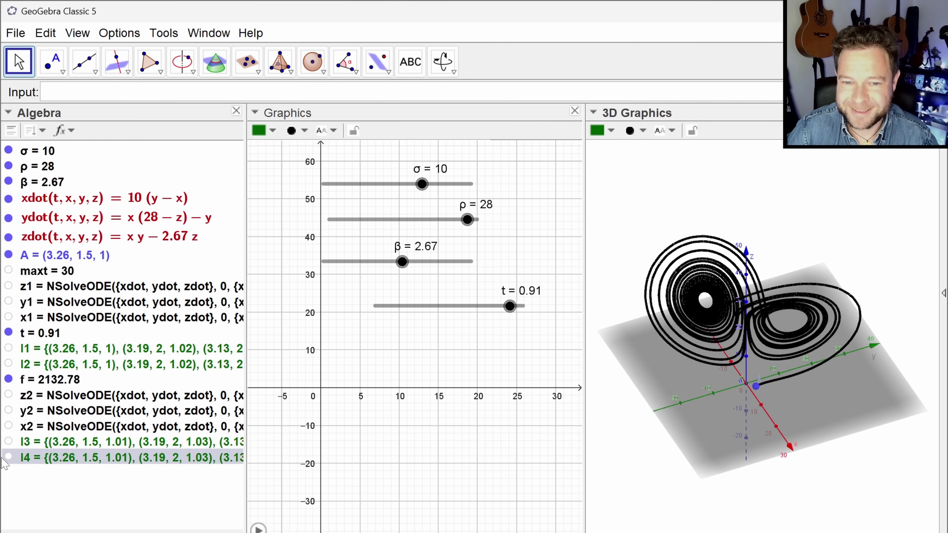
{"action": "left_click", "coordinate": [8, 457]}
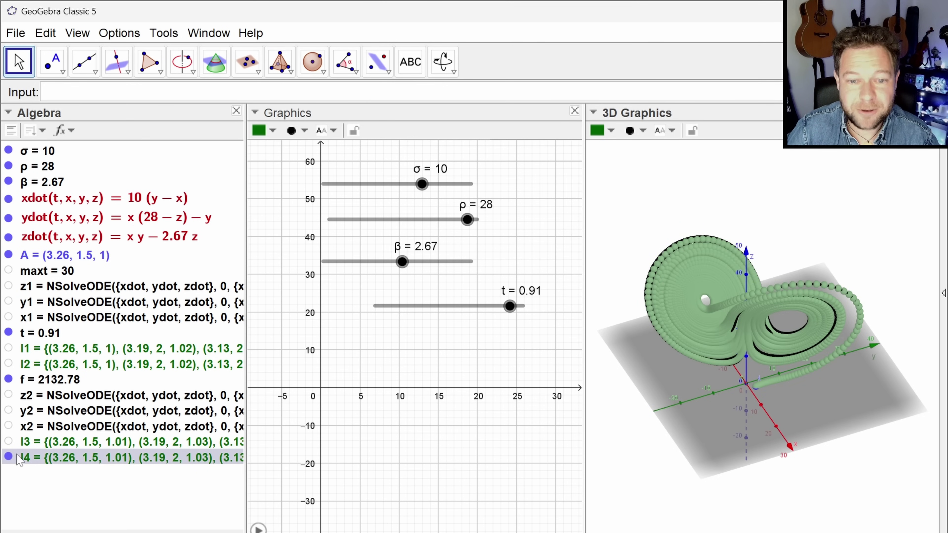
{"action": "left_click", "coordinate": [8, 457]}
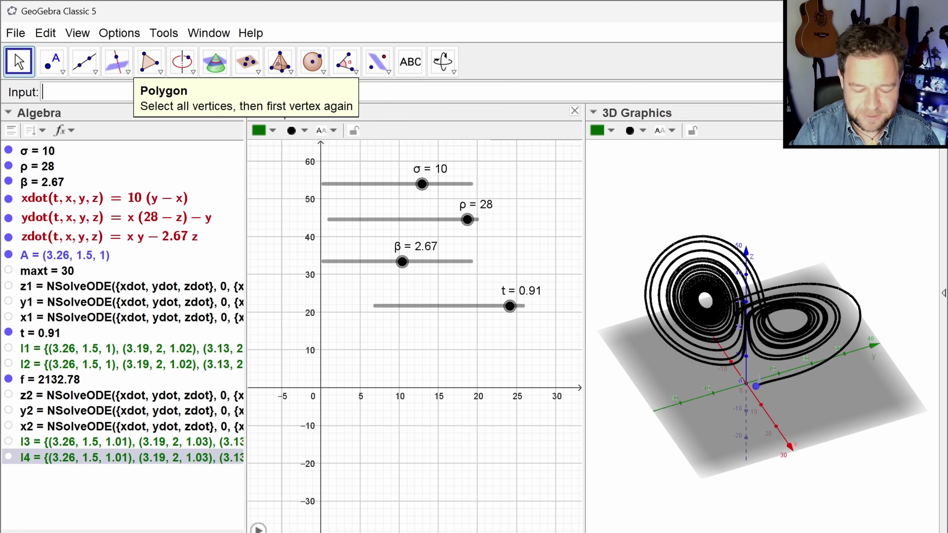
- Create a polyline through the points of list l4
{"action": "type", "text": "polylin"}
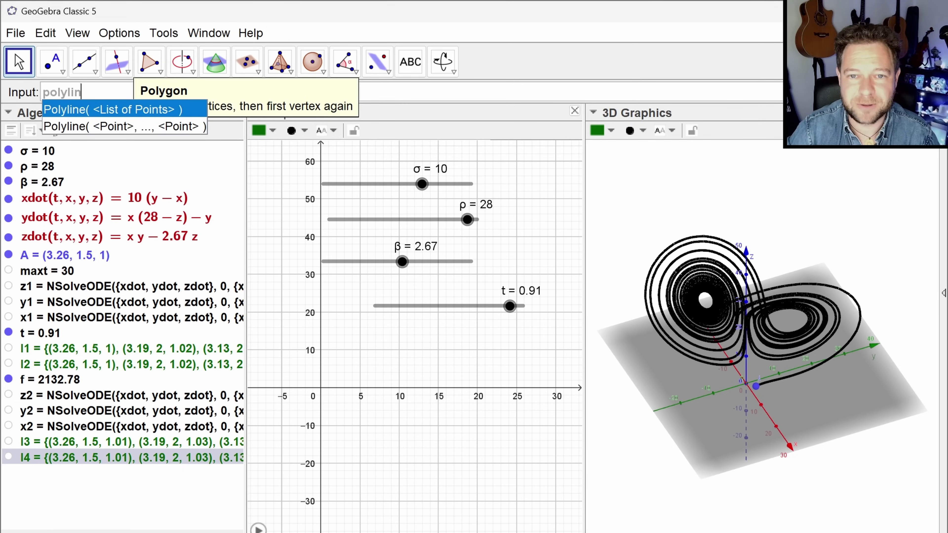
{"action": "key", "text": "Down"}
{"action": "key", "text": "Up"}
{"action": "key", "text": "Return"}
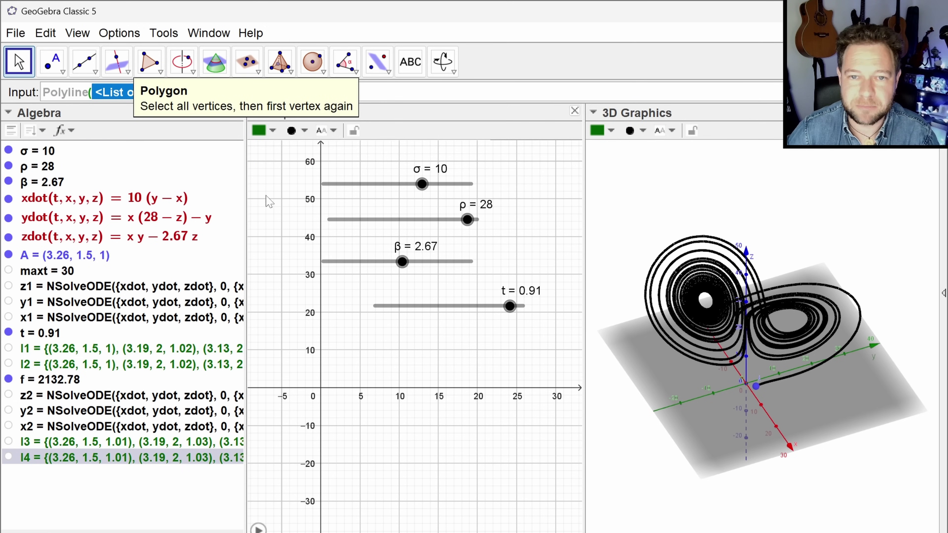
{"action": "type", "text": "l4"}
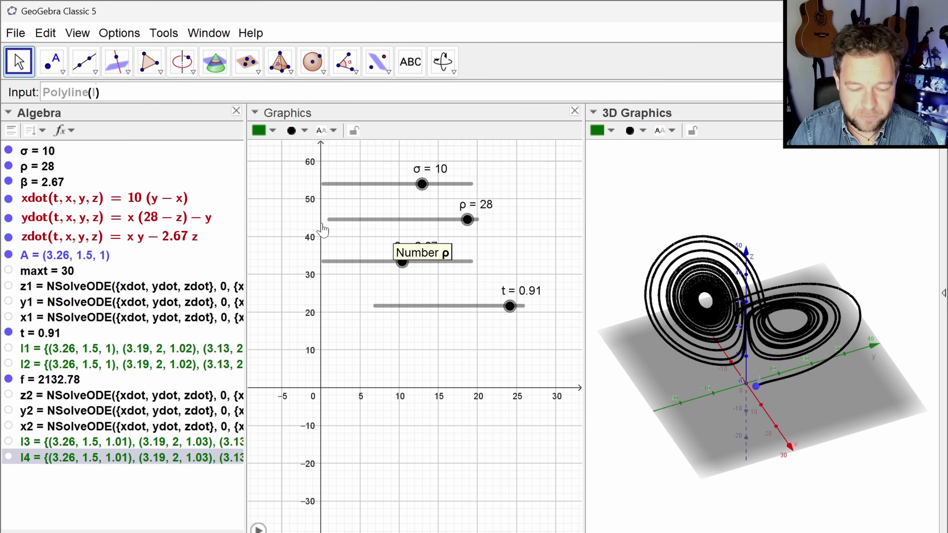
{"action": "key", "text": "Return"}
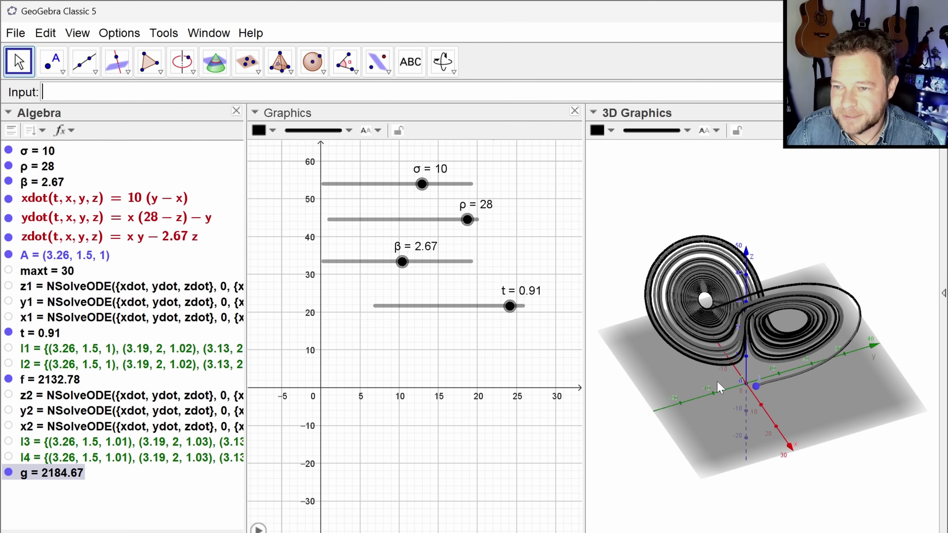
- Set the t slider to 0 and start its animation to draw both trajectories
{"action": "left_click_drag", "start_coordinate": [510, 306], "coordinate": [386, 313]}
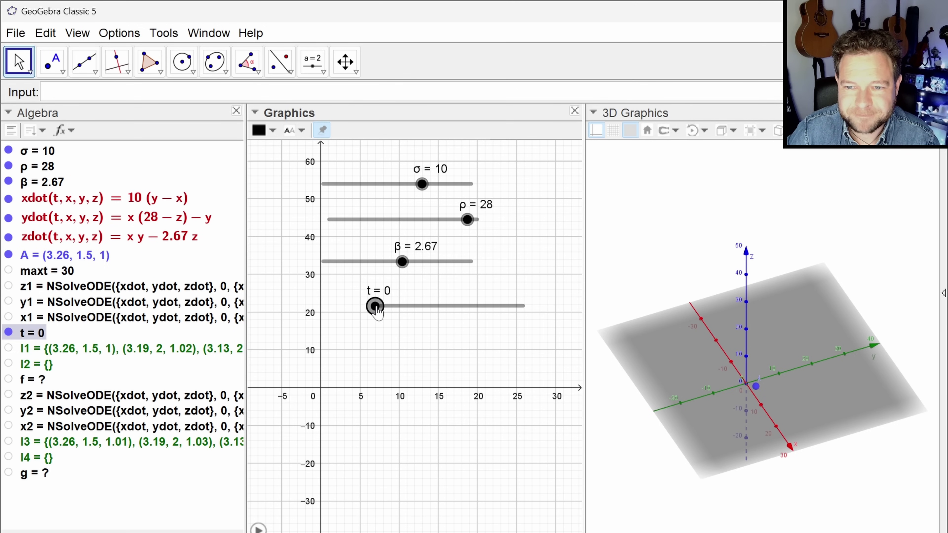
{"action": "right_click", "coordinate": [375, 306]}
{"action": "left_click", "coordinate": [431, 377]}
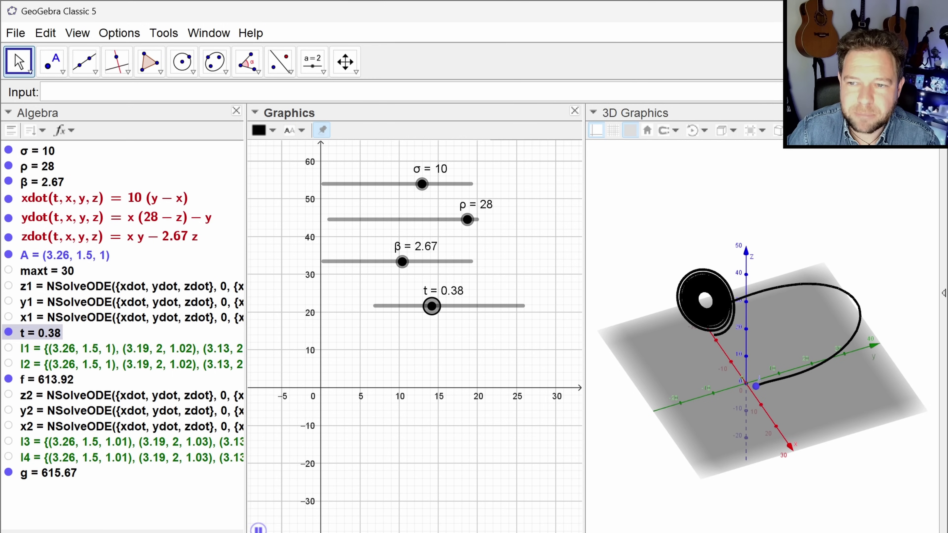
- Pause the t animation and colour the first trajectory's polyline f red
{"action": "left_click", "coordinate": [259, 529]}
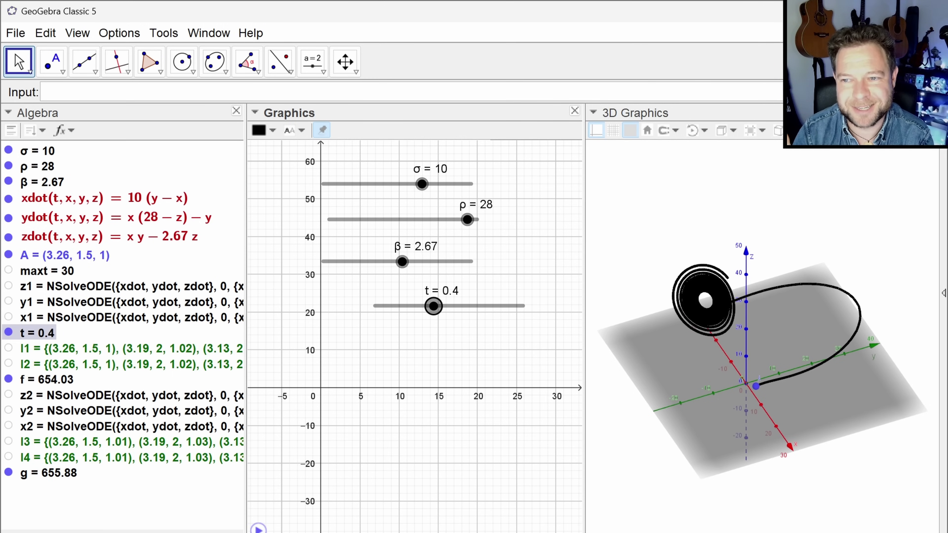
{"action": "key", "text": "Escape"}
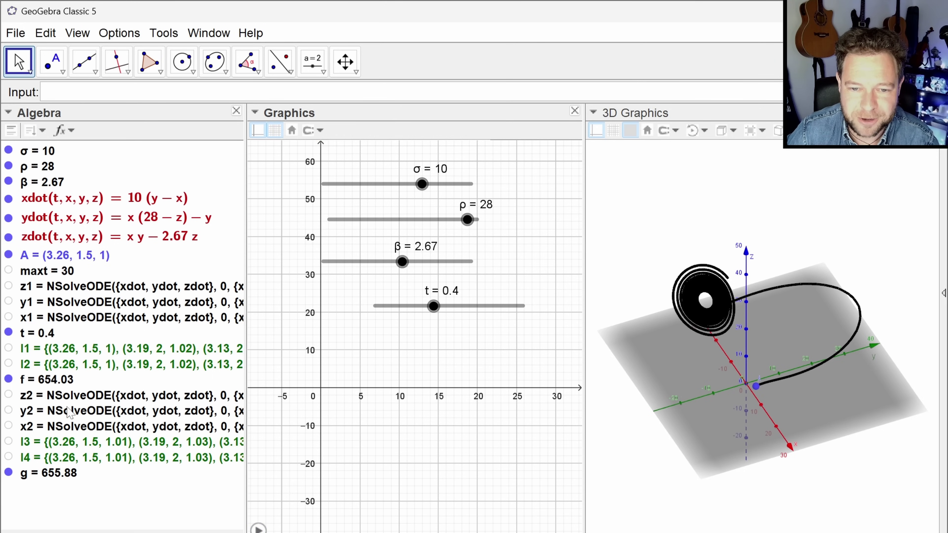
{"action": "left_click", "coordinate": [60, 381]}
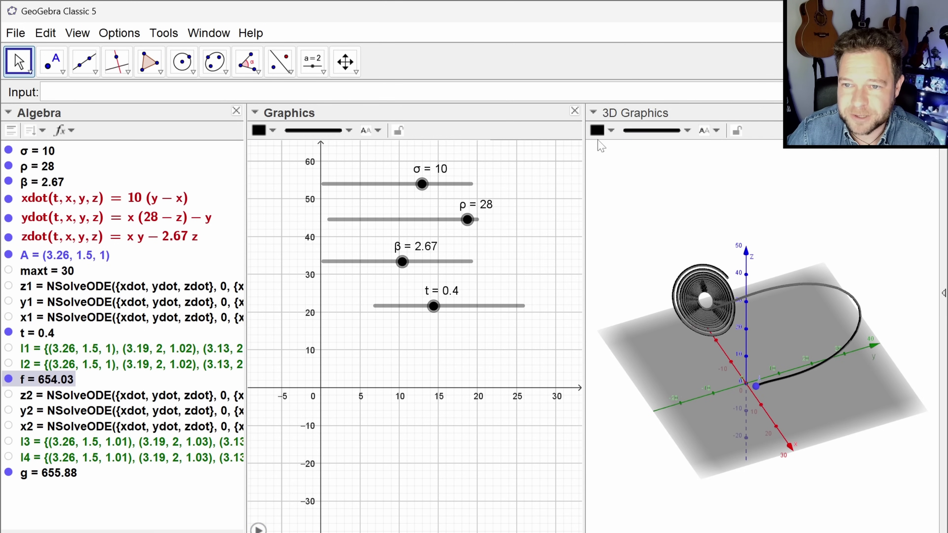
{"action": "left_click", "coordinate": [612, 132]}
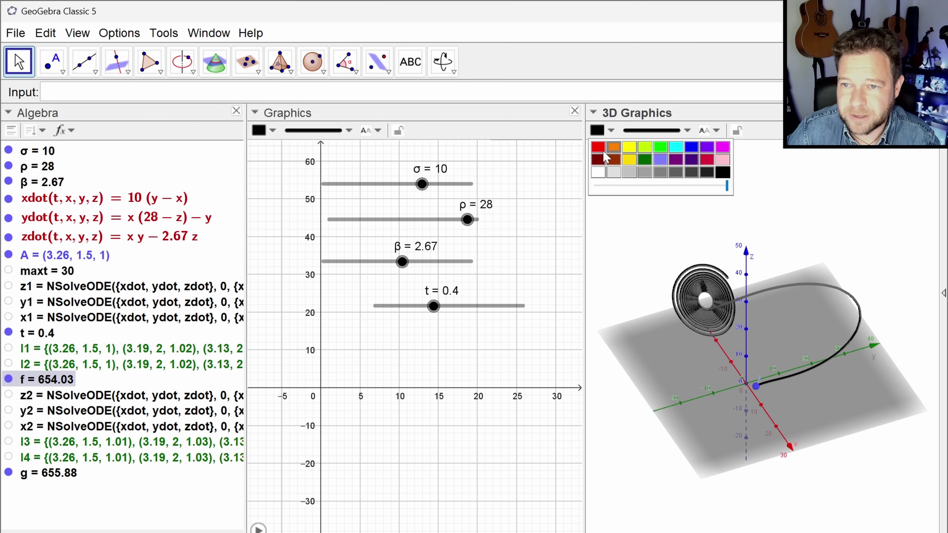
{"action": "left_click", "coordinate": [605, 153]}
- Colour the second trajectory's polyline g blue
{"action": "left_click", "coordinate": [73, 474]}
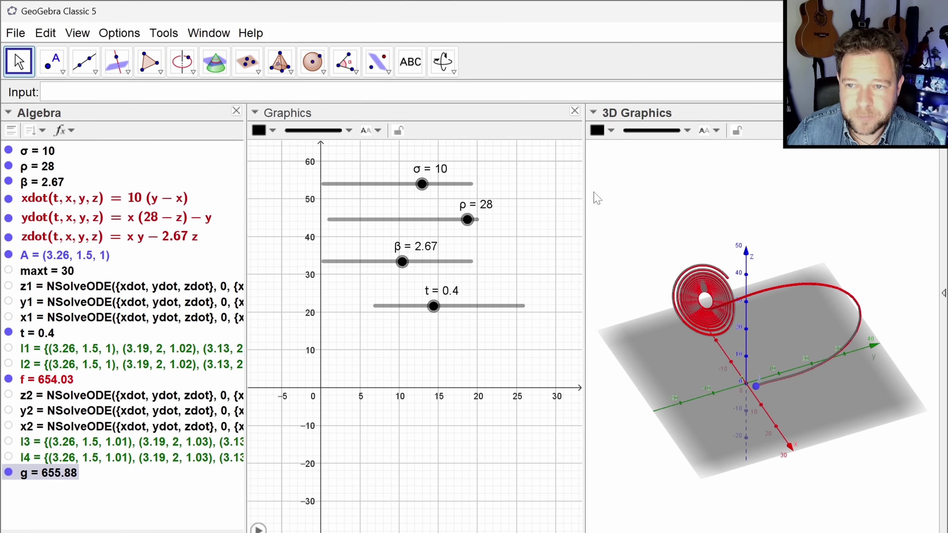
{"action": "left_click", "coordinate": [601, 130]}
{"action": "left_click", "coordinate": [693, 148]}
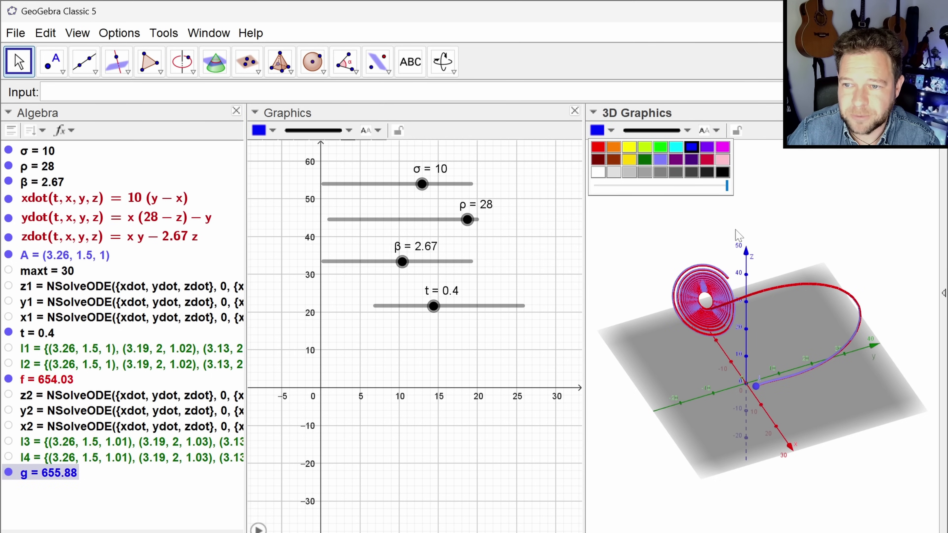
{"action": "left_click", "coordinate": [130, 508]}
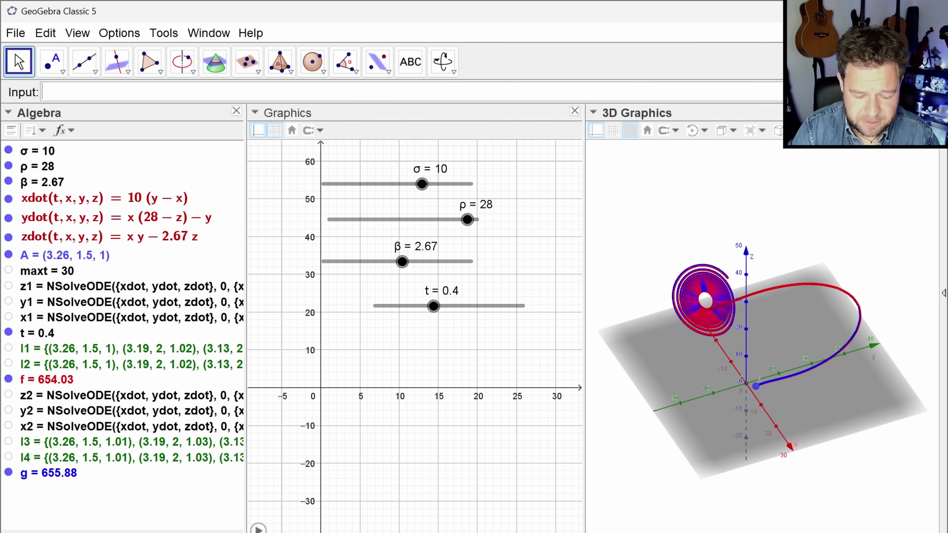
- Create the leading point of the first trajectory with Last(l2)
{"action": "type", "text": "last"}
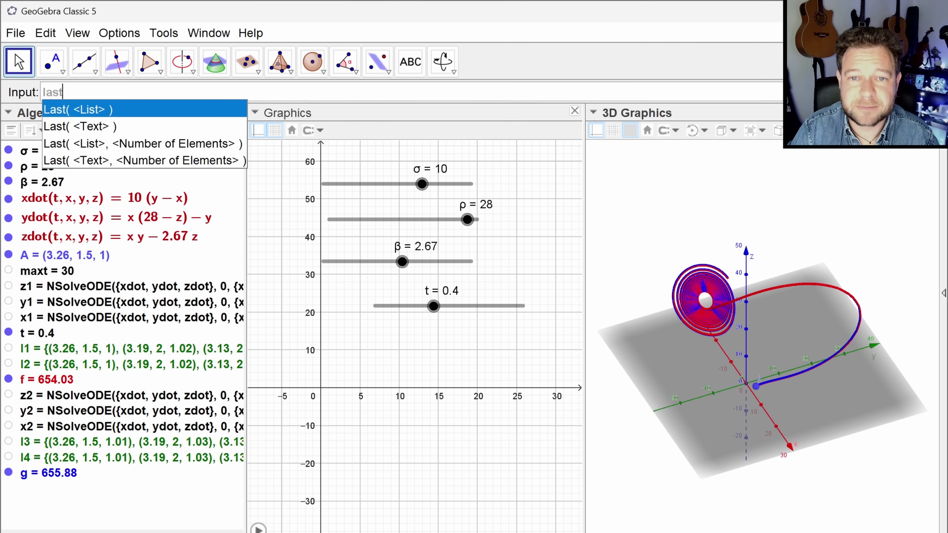
{"action": "key", "text": "Return"}
{"action": "type", "text": "l2"}
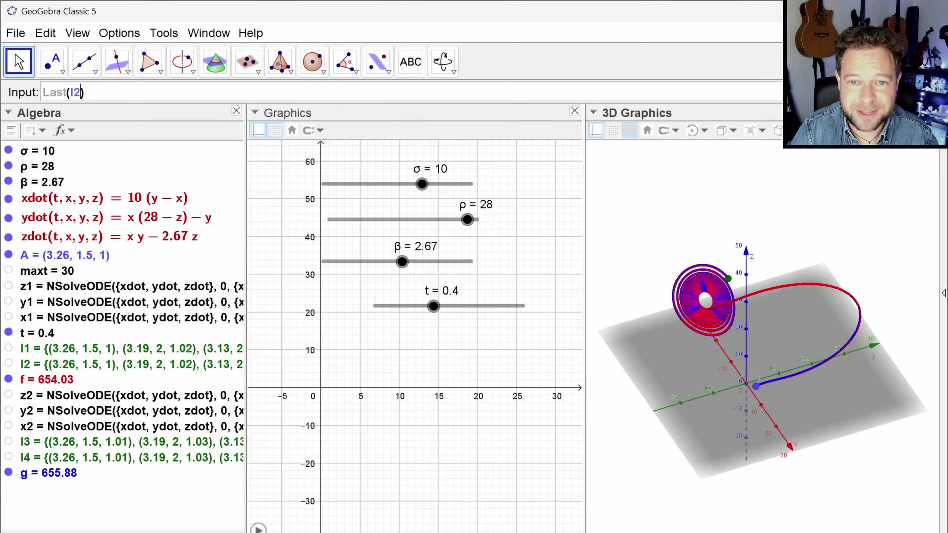
{"action": "key", "text": "Return"}
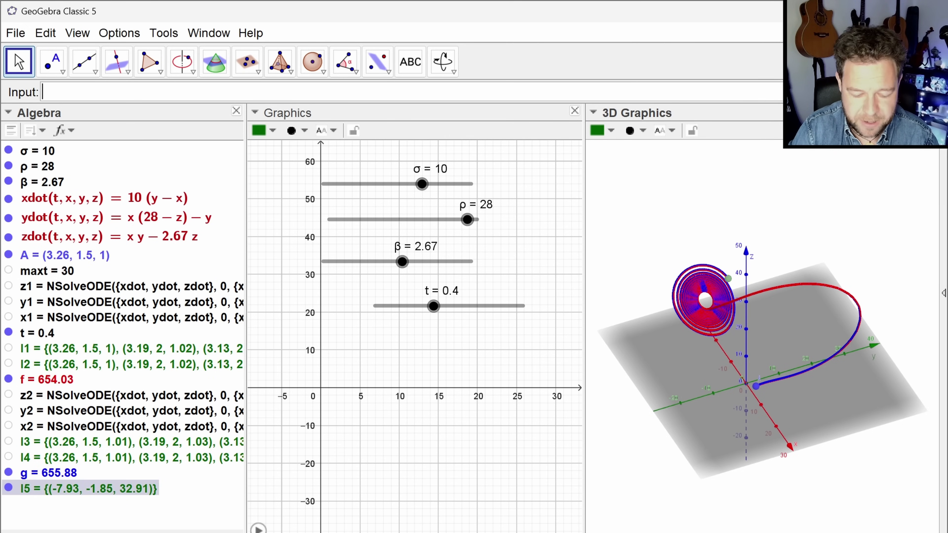
- Create the leading point of the second trajectory with Last(l4)
{"action": "type", "text": "last"}
{"action": "key", "text": "Return"}
{"action": "type", "text": "l4"}
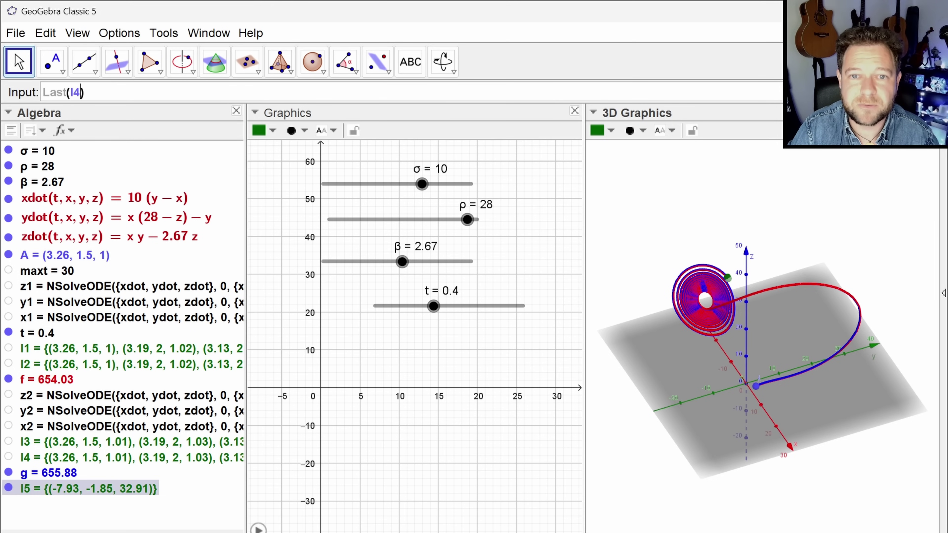
{"action": "key", "text": "Return"}
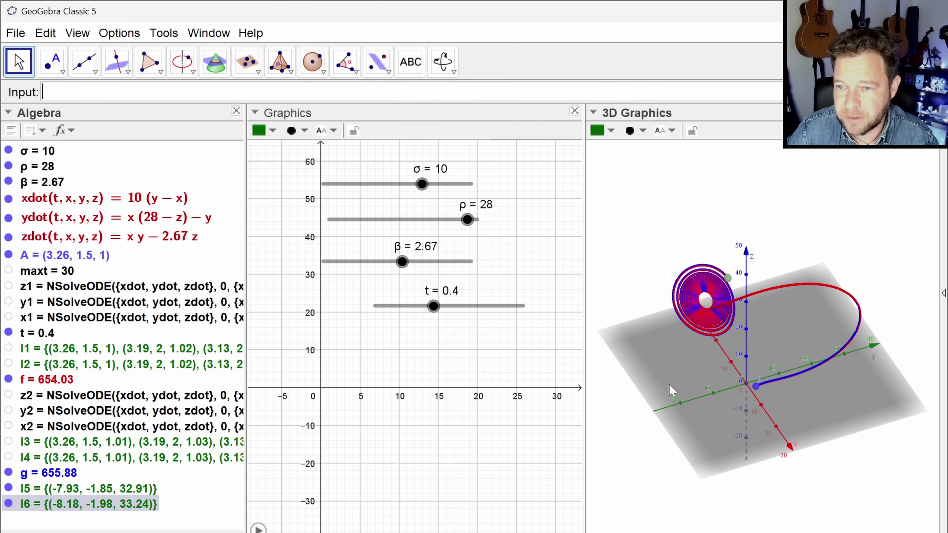
- Reset the t slider to 0 and run its animation to watch the leading points
{"action": "left_click", "coordinate": [438, 315]}
{"action": "left_click_drag", "start_coordinate": [438, 315], "coordinate": [377, 308]}
{"action": "right_click", "coordinate": [375, 307]}
{"action": "left_click", "coordinate": [440, 375]}
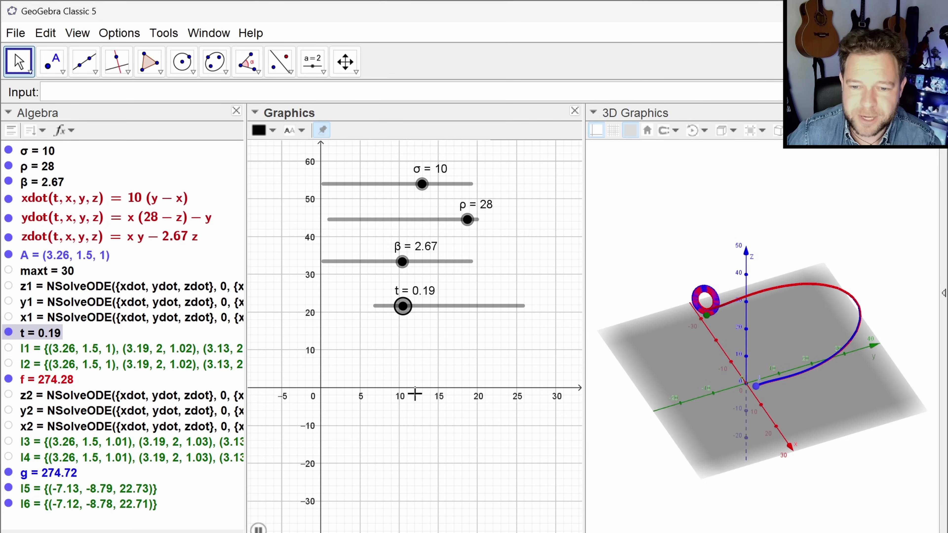
- Set the t slider's animation speed to 1
{"action": "right_click", "coordinate": [421, 305]}
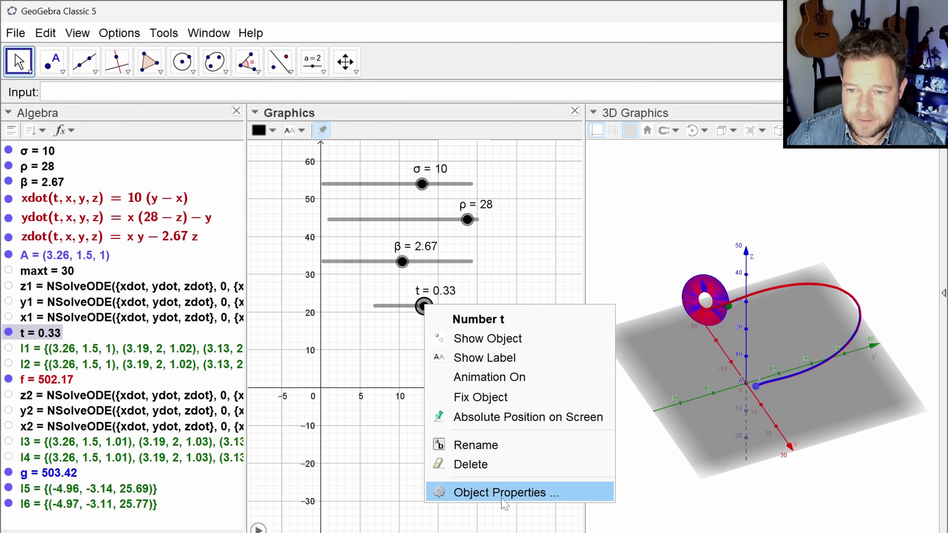
{"action": "left_click", "coordinate": [481, 492]}
{"action": "left_click_drag", "start_coordinate": [396, 291], "coordinate": [373, 295]}
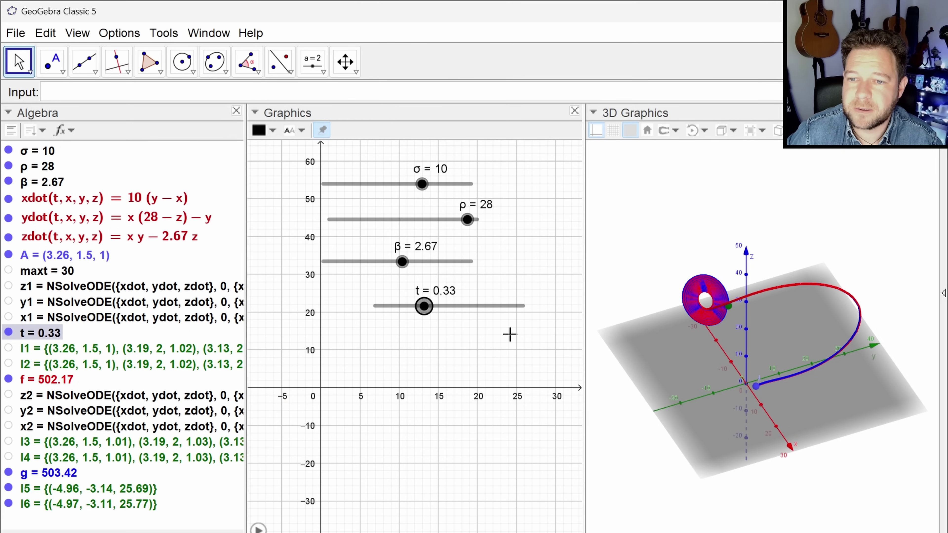
{"action": "left_click", "coordinate": [715, 80]}
- Return t to 0 and replay the animation of both trajectories
{"action": "left_click_drag", "start_coordinate": [425, 308], "coordinate": [371, 311]}
{"action": "right_click", "coordinate": [373, 310]}
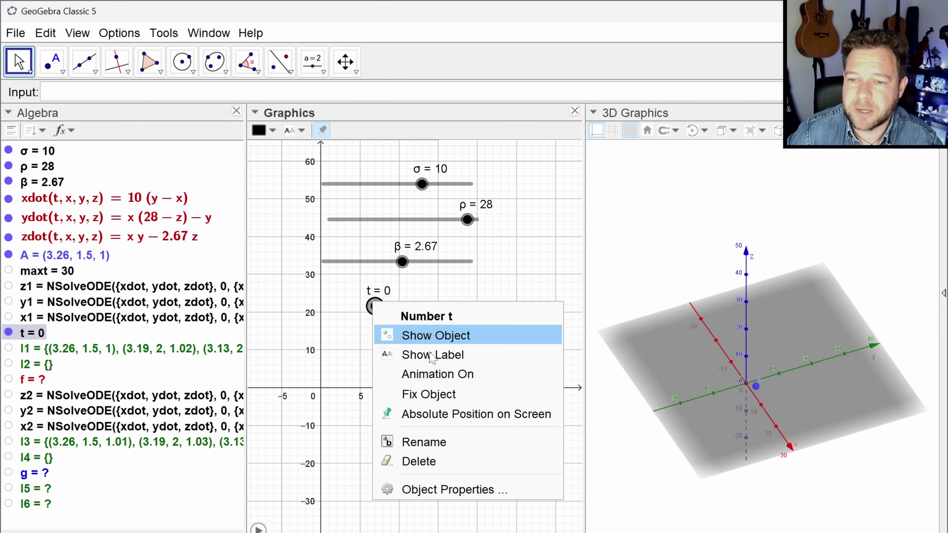
{"action": "left_click", "coordinate": [437, 371]}
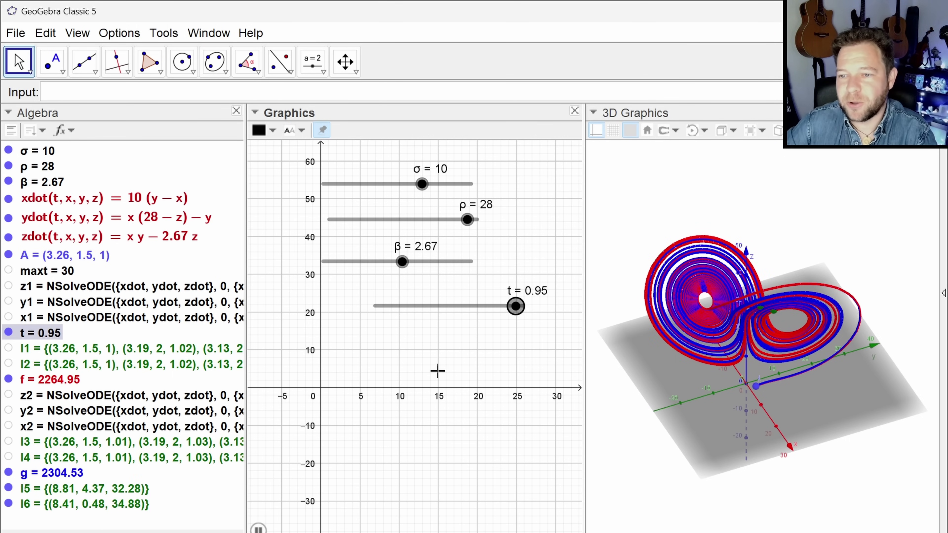
- Set the t slider's animation speed to 0.5 in its object properties
{"action": "left_click", "coordinate": [421, 360]}
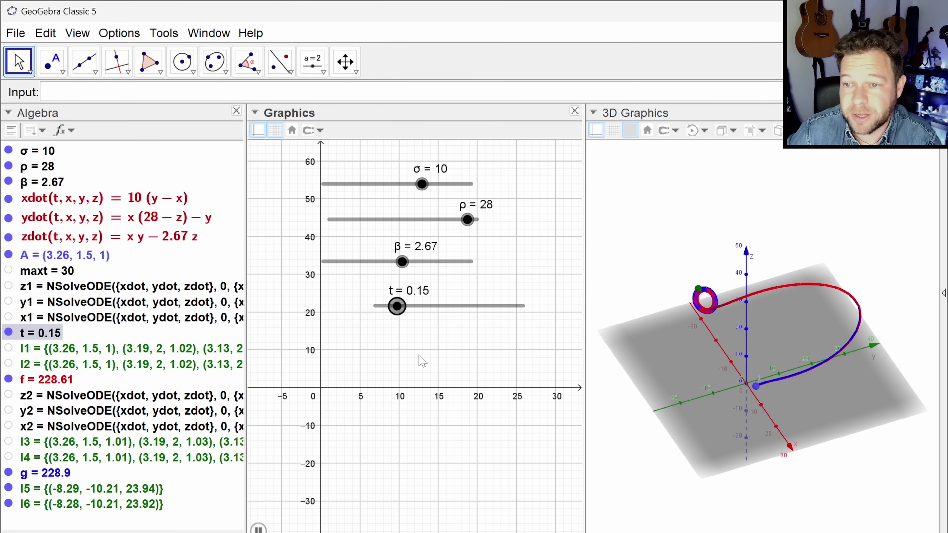
{"action": "right_click", "coordinate": [405, 309]}
{"action": "left_click", "coordinate": [448, 491]}
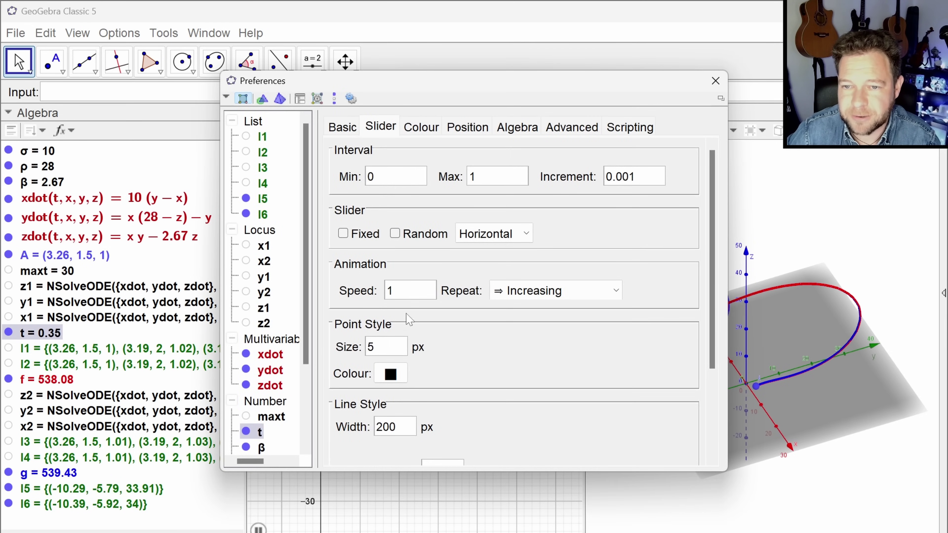
{"action": "double_click", "coordinate": [389, 291]}
{"action": "type", "text": "0.5"}
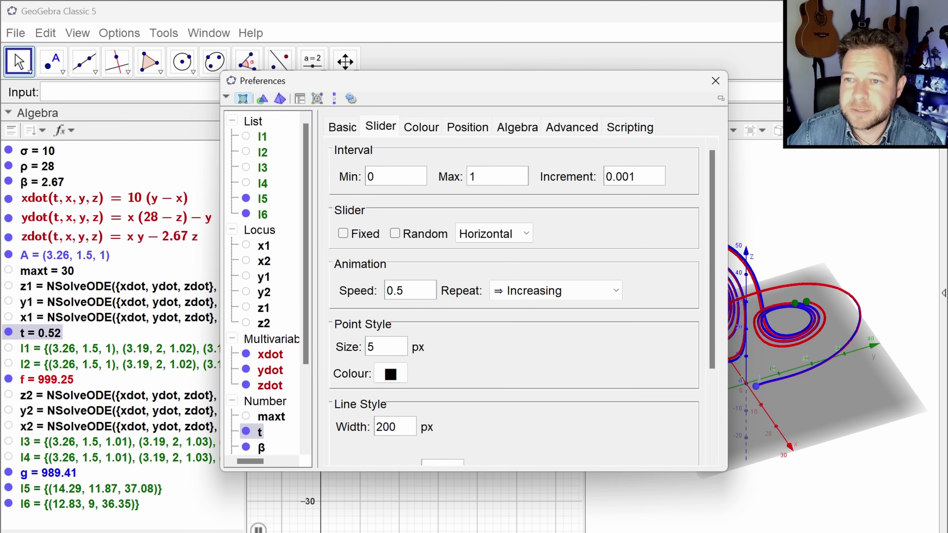
{"action": "left_click", "coordinate": [716, 81]}
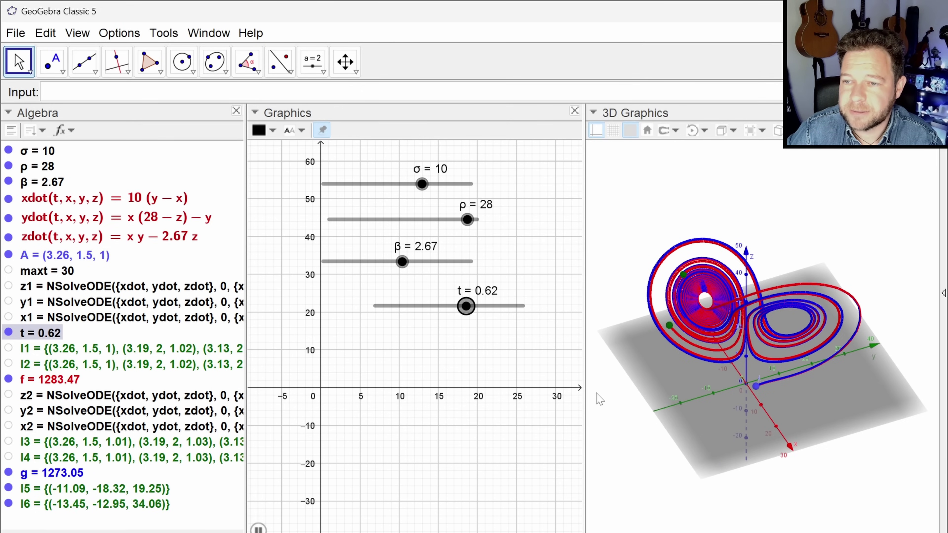
- Reset t to 0 and close the Graphics view to give the 3D view more room
{"action": "left_click_drag", "start_coordinate": [491, 309], "coordinate": [375, 306]}
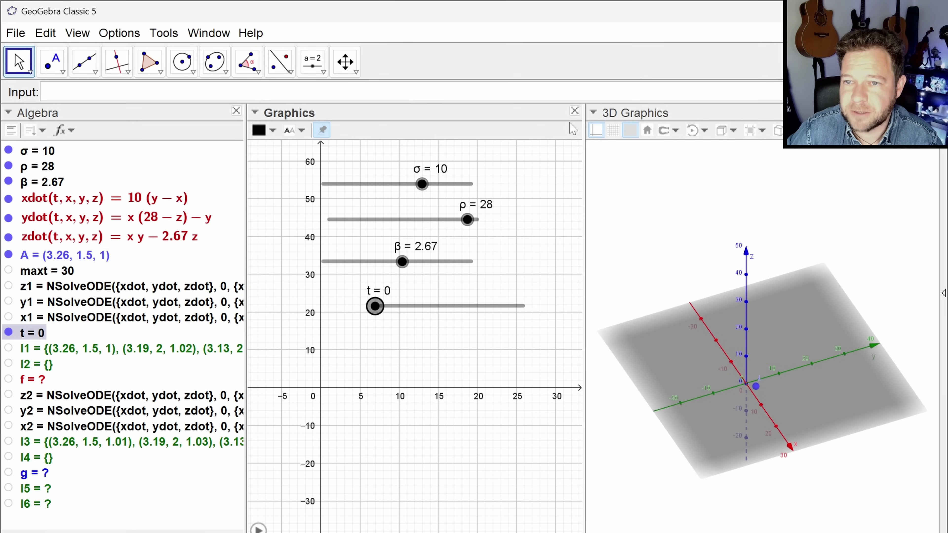
{"action": "left_click", "coordinate": [575, 111]}
{"action": "left_click_drag", "start_coordinate": [601, 388], "coordinate": [613, 388]}
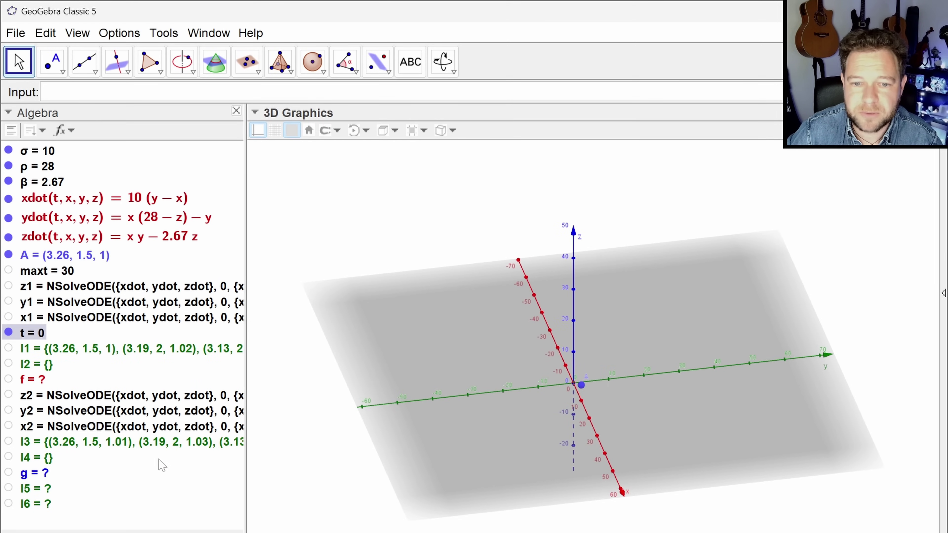
- Animate t from the Algebra view and examine both trajectories in the 3D view from different angles
{"action": "right_click", "coordinate": [41, 333]}
{"action": "left_click", "coordinate": [90, 411]}
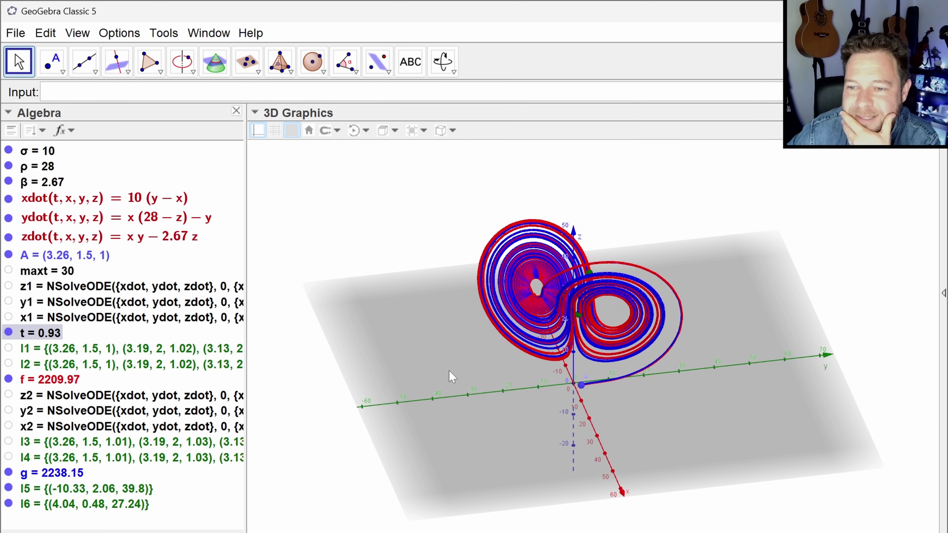
{"action": "mouse_move", "coordinate": [449, 371]}
{"action": "left_mouse_down"}
{"action": "mouse_move", "coordinate": [547, 390]}
{"action": "mouse_move", "coordinate": [514, 360]}
{"action": "mouse_move", "coordinate": [453, 378]}
{"action": "mouse_move", "coordinate": [465, 377]}
{"action": "mouse_move", "coordinate": [455, 366]}
{"action": "mouse_move", "coordinate": [463, 374]}
{"action": "left_mouse_up"}
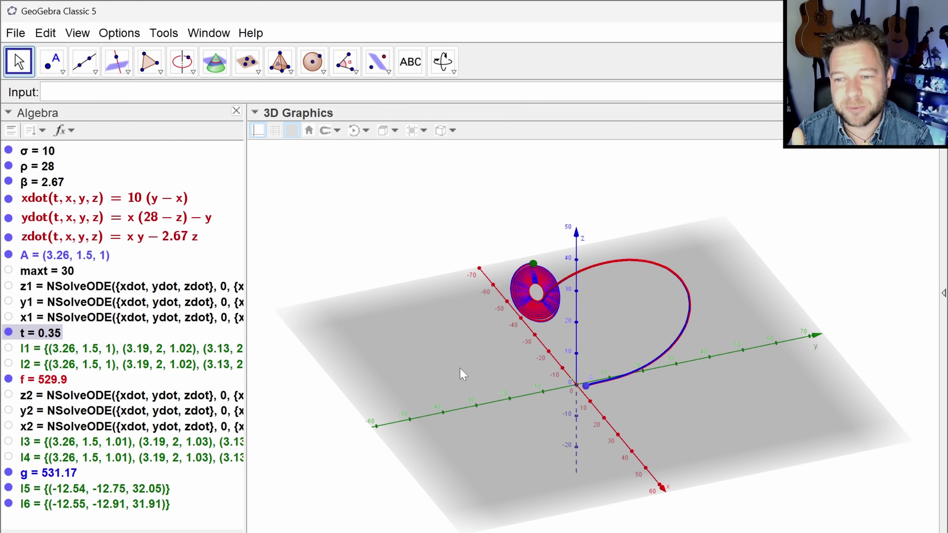
{"action": "mouse_move", "coordinate": [463, 373]}
{"action": "left_mouse_down"}
{"action": "mouse_move", "coordinate": [485, 355]}
{"action": "mouse_move", "coordinate": [453, 374]}
{"action": "left_mouse_up"}
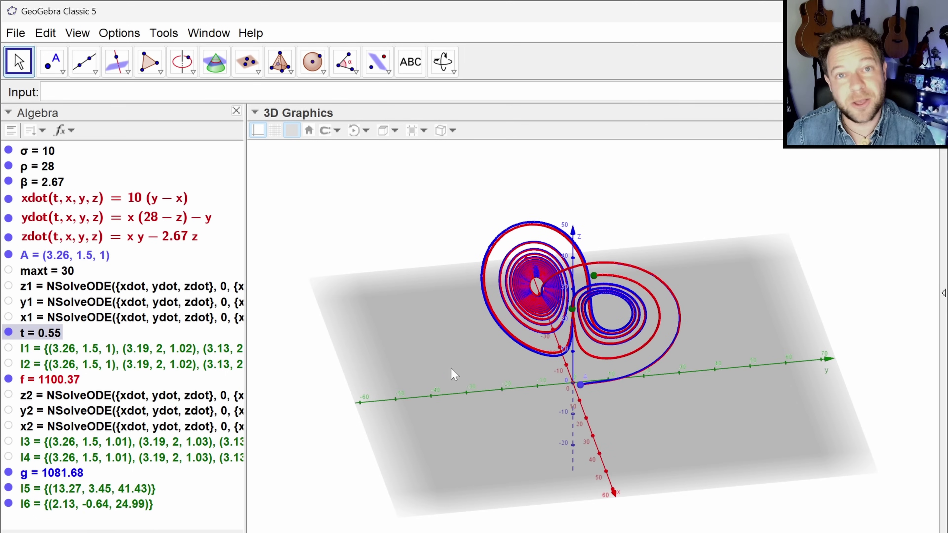
{"action": "mouse_move", "coordinate": [453, 344]}
{"action": "left_mouse_down"}
{"action": "mouse_move", "coordinate": [487, 350]}
{"action": "mouse_move", "coordinate": [398, 342]}
{"action": "mouse_move", "coordinate": [454, 342]}
{"action": "mouse_move", "coordinate": [460, 369]}
{"action": "mouse_move", "coordinate": [462, 344]}
{"action": "left_mouse_up"}
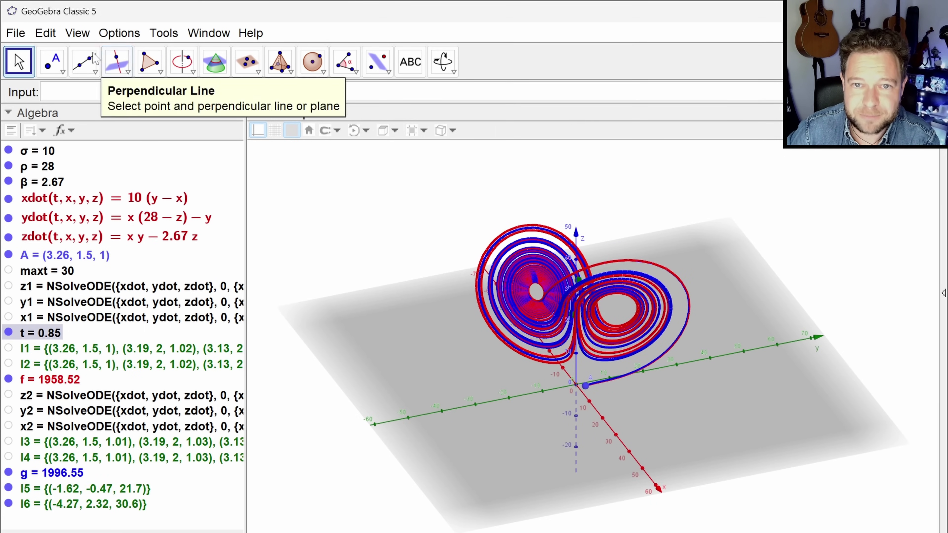
- Show the Graphics view again, shift the t slider aside and hide the view's grid and axes
{"action": "left_click", "coordinate": [77, 33]}
{"action": "left_click", "coordinate": [112, 110]}
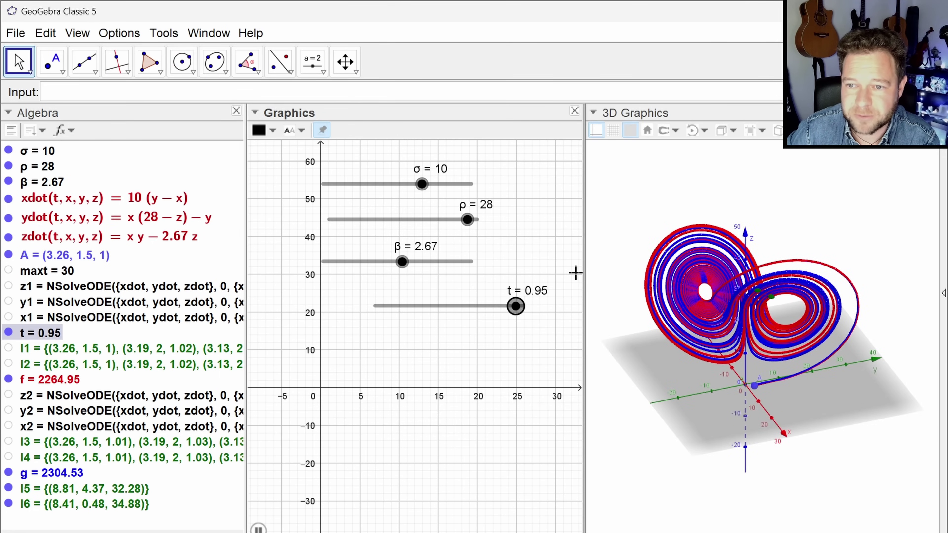
{"action": "left_click_drag", "start_coordinate": [417, 314], "coordinate": [362, 308]}
{"action": "left_click", "coordinate": [292, 152]}
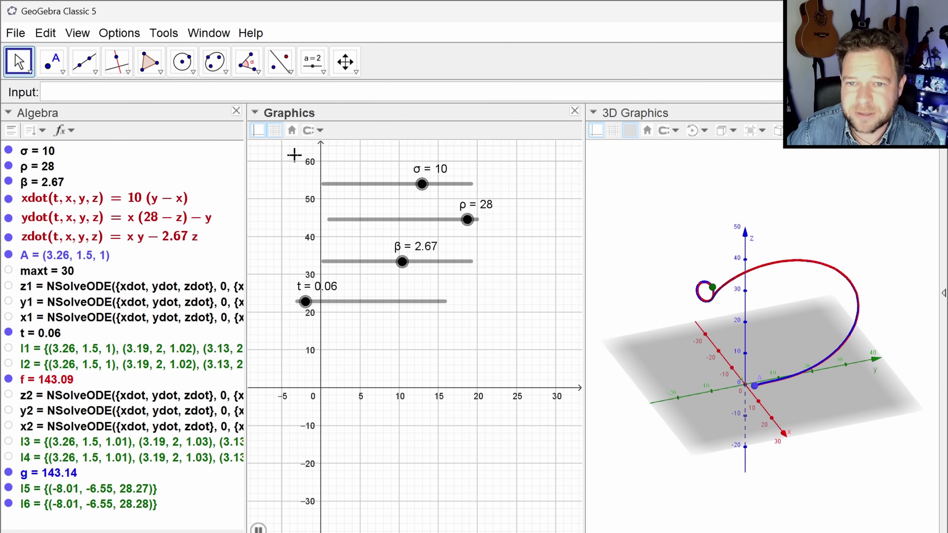
{"action": "left_click", "coordinate": [275, 130]}
{"action": "left_click", "coordinate": [258, 130]}
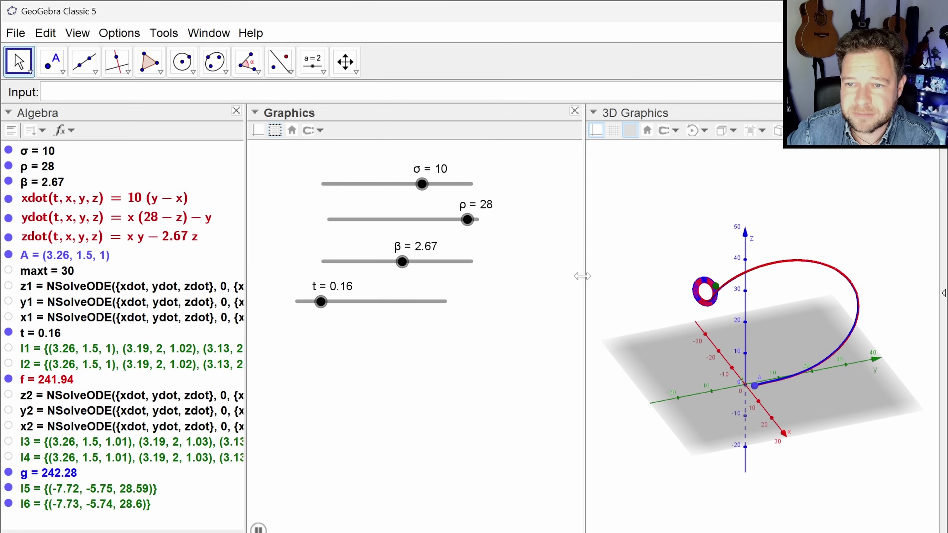
- Stack the σ, ρ, β and t sliders in a compact column and narrow the Graphics view around them
{"action": "left_click_drag", "start_coordinate": [586, 277], "coordinate": [497, 273]}
{"action": "left_click_drag", "start_coordinate": [368, 188], "coordinate": [300, 182]}
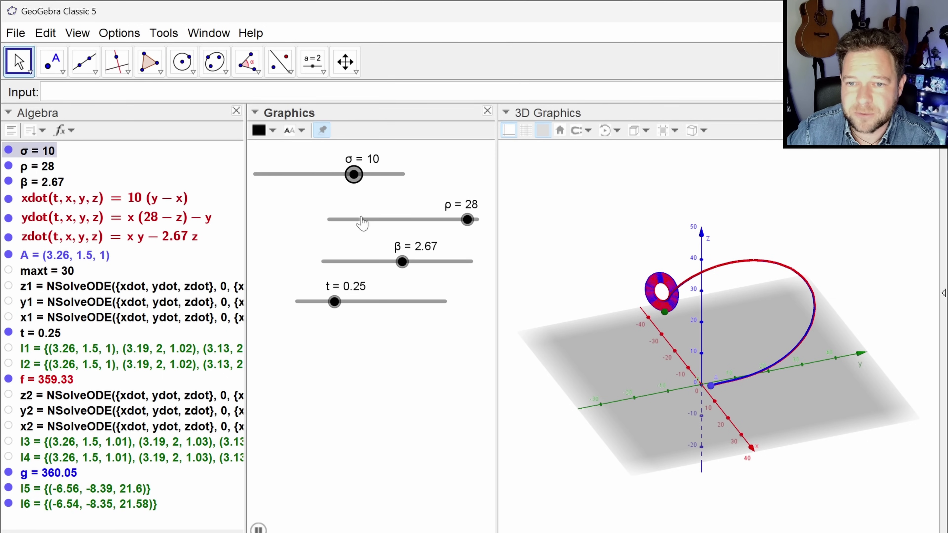
{"action": "left_click_drag", "start_coordinate": [364, 220], "coordinate": [288, 205]}
{"action": "left_click_drag", "start_coordinate": [350, 263], "coordinate": [281, 235]}
{"action": "left_click_drag", "start_coordinate": [314, 301], "coordinate": [277, 264]}
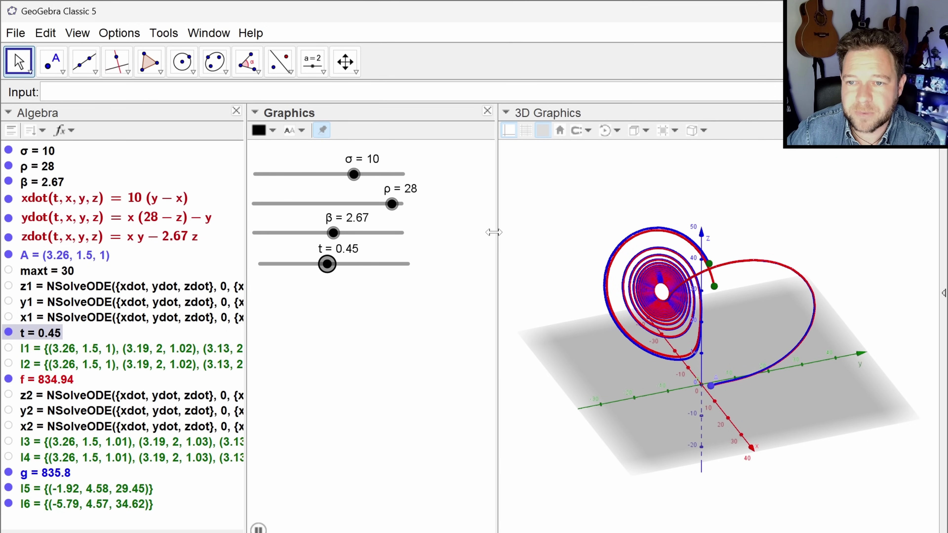
{"action": "left_click_drag", "start_coordinate": [498, 235], "coordinate": [426, 233]}
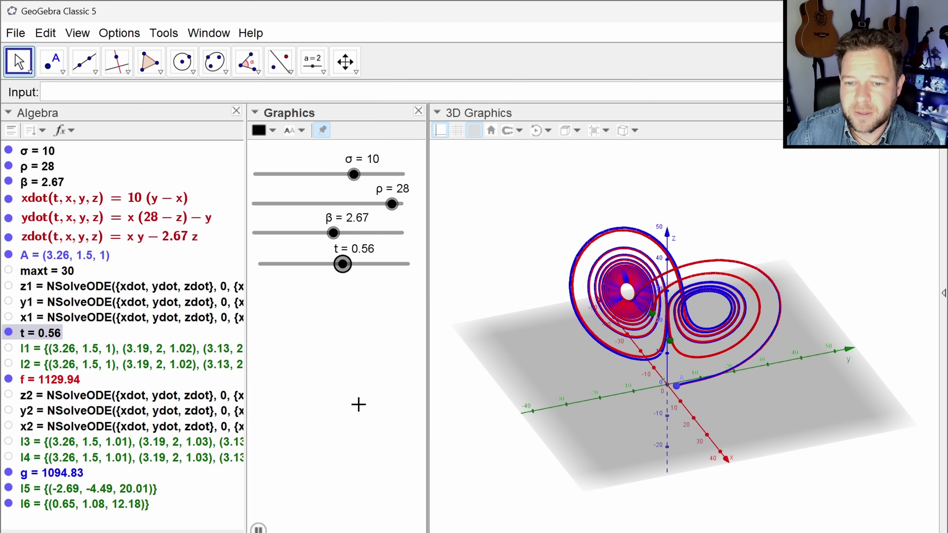
- Move start point A in the 3D view to about (6.23, 2.69, 1)
{"action": "left_click", "coordinate": [840, 412]}
{"action": "left_click_drag", "start_coordinate": [840, 411], "coordinate": [787, 410]}
{"action": "mouse_move", "coordinate": [697, 390]}
{"action": "left_mouse_down"}
{"action": "mouse_move", "coordinate": [720, 388]}
{"action": "mouse_move", "coordinate": [711, 414]}
{"action": "mouse_move", "coordinate": [703, 391]}
{"action": "mouse_move", "coordinate": [715, 384]}
{"action": "mouse_move", "coordinate": [679, 367]}
{"action": "mouse_move", "coordinate": [664, 372]}
{"action": "mouse_move", "coordinate": [711, 390]}
{"action": "left_mouse_up"}
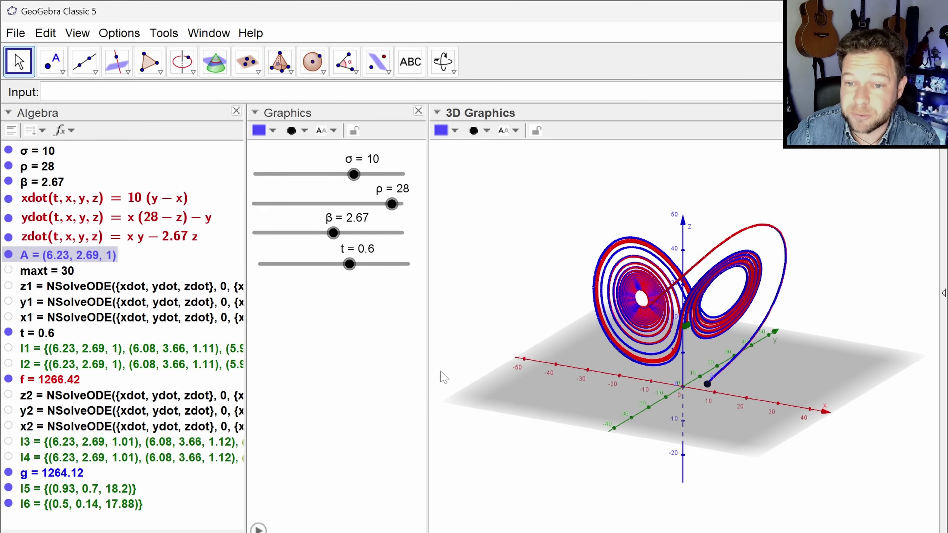
{"action": "left_click", "coordinate": [179, 351]}
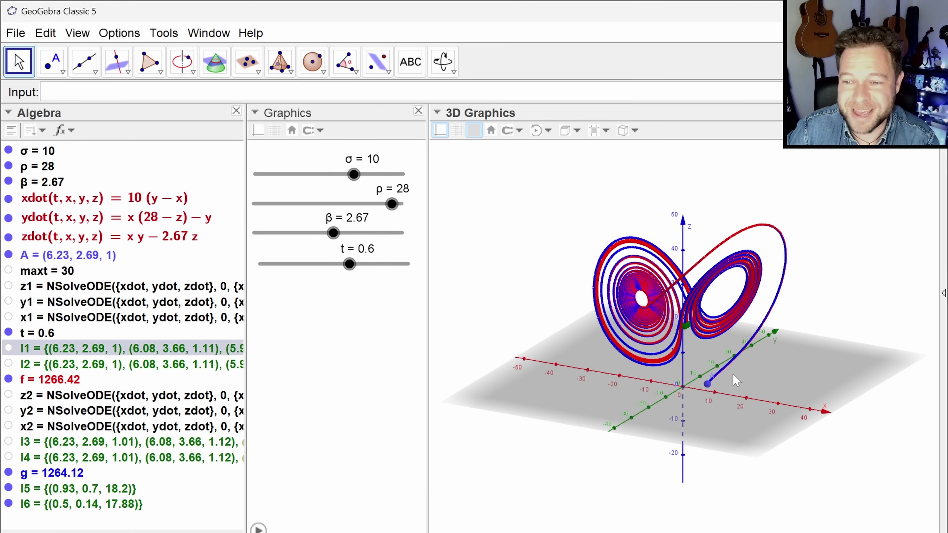
- Undock the Algebra view into its own window and move that window off the main window
{"action": "mouse_move", "coordinate": [733, 375]}
{"action": "left_mouse_down"}
{"action": "mouse_move", "coordinate": [658, 395]}
{"action": "mouse_move", "coordinate": [731, 385]}
{"action": "mouse_move", "coordinate": [761, 394]}
{"action": "mouse_move", "coordinate": [750, 376]}
{"action": "mouse_move", "coordinate": [744, 387]}
{"action": "left_mouse_up"}
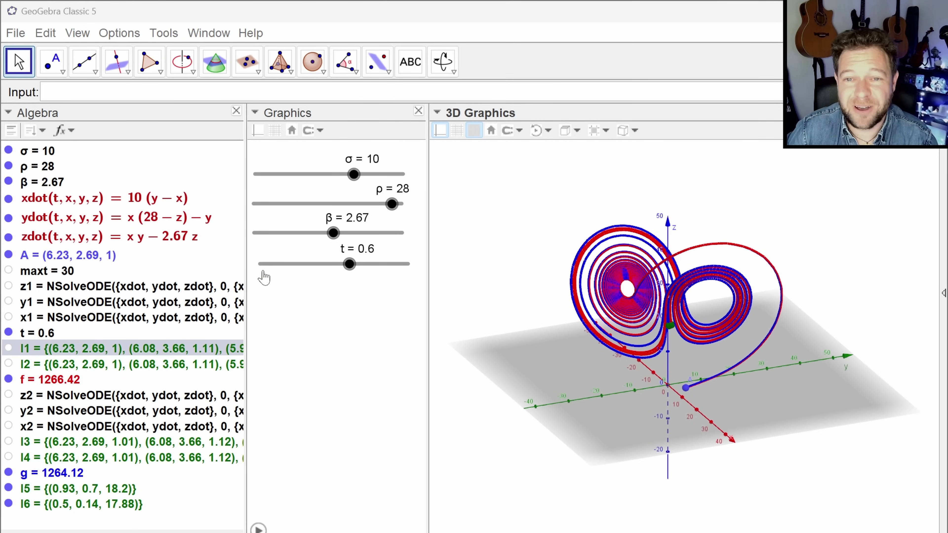
{"action": "left_click", "coordinate": [221, 112]}
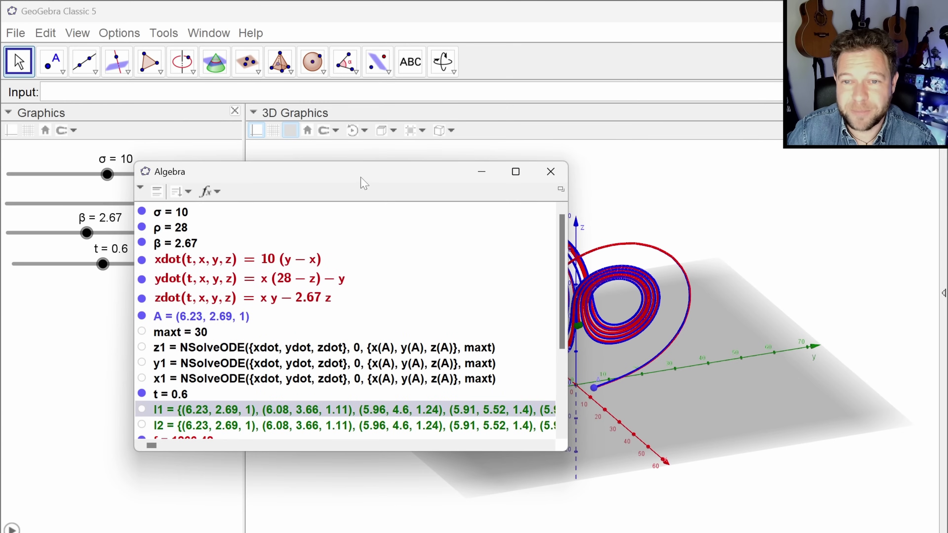
{"action": "left_click_drag", "start_coordinate": [335, 177], "coordinate": [0, 0]}
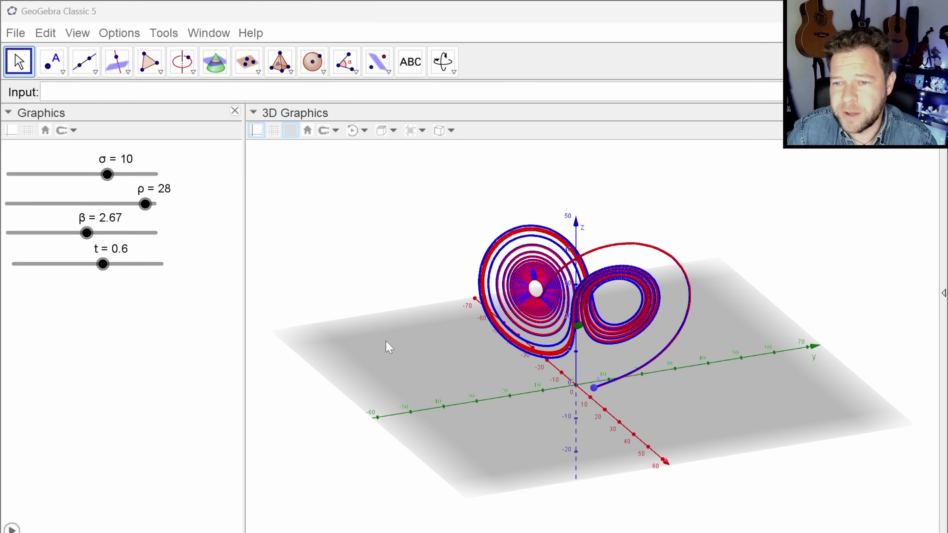
{"action": "mouse_move", "coordinate": [364, 271]}
{"action": "left_mouse_down"}
{"action": "mouse_move", "coordinate": [341, 278]}
{"action": "mouse_move", "coordinate": [366, 273]}
{"action": "left_mouse_up"}
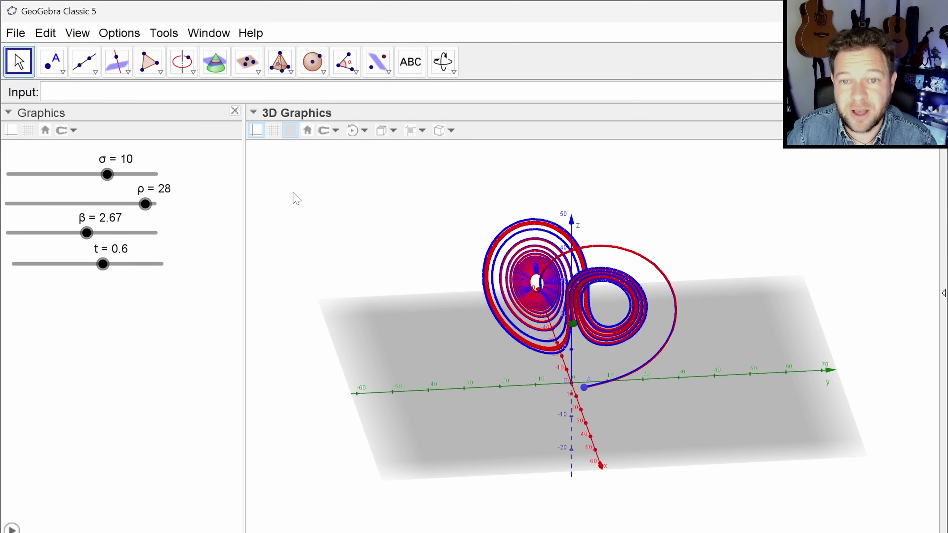
- Undock the Graphics view, narrow its window around the σ, ρ, β and t sliders, and minimise it
{"action": "left_click", "coordinate": [221, 112]}
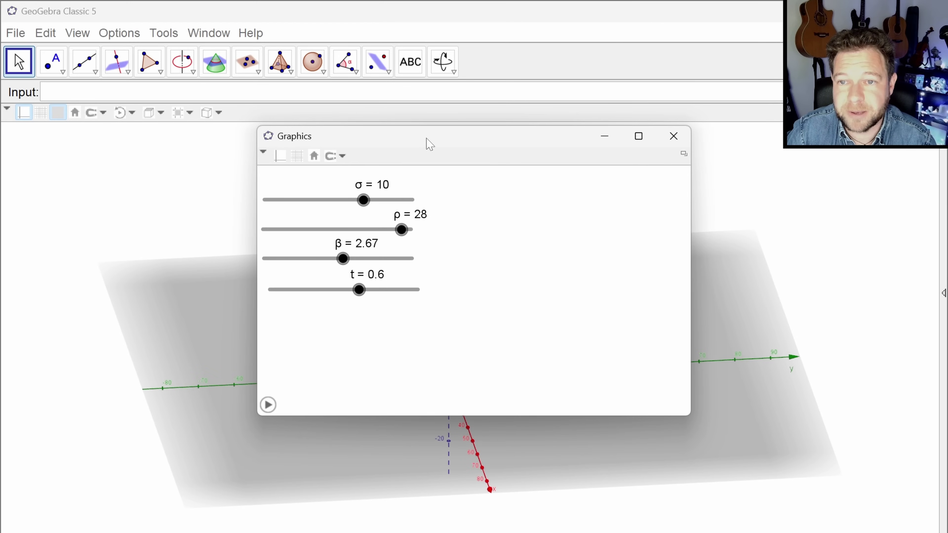
{"action": "left_click_drag", "start_coordinate": [429, 144], "coordinate": [349, 176]}
{"action": "left_click_drag", "start_coordinate": [609, 278], "coordinate": [373, 296]}
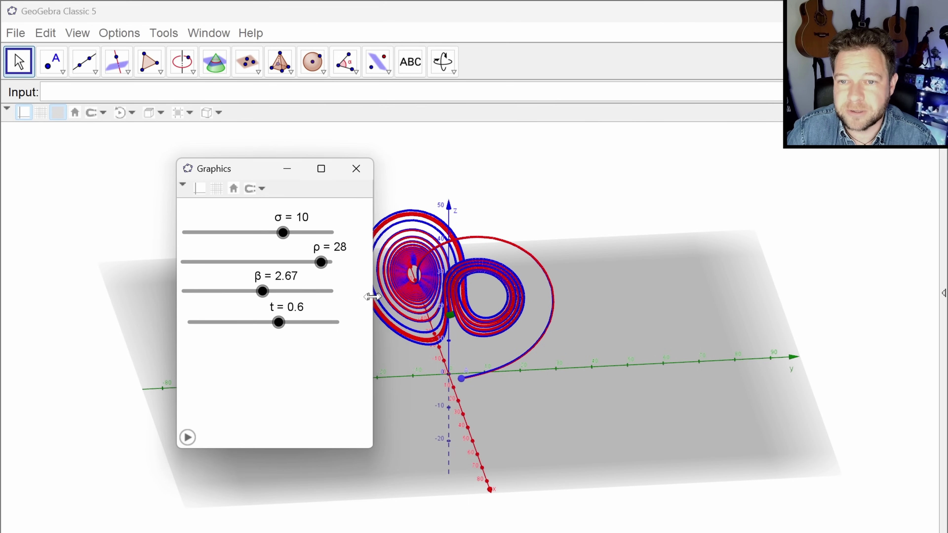
{"action": "left_click", "coordinate": [288, 168]}
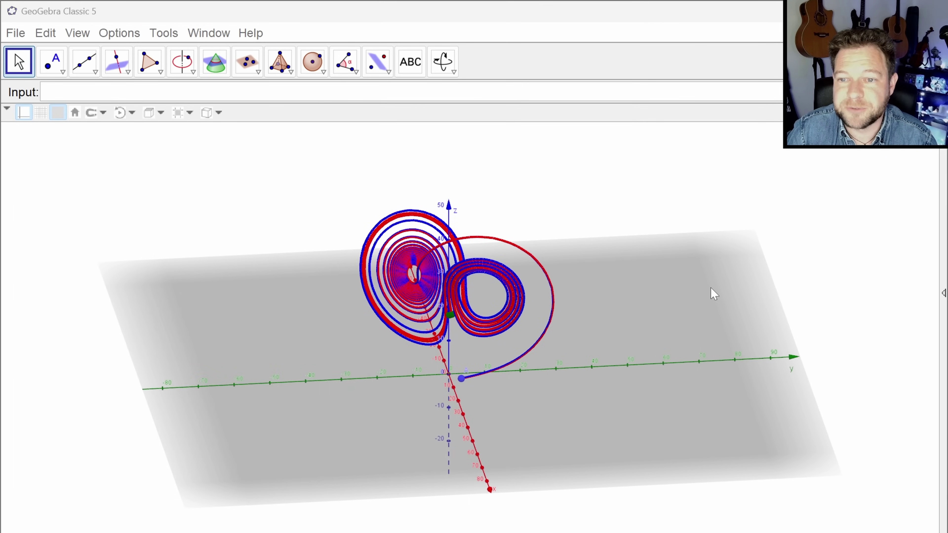
- Hide the 3D view's style bar and examine the two trajectories from several angles
{"action": "mouse_move", "coordinate": [713, 293]}
{"action": "left_mouse_down"}
{"action": "mouse_move", "coordinate": [633, 316]}
{"action": "mouse_move", "coordinate": [715, 282]}
{"action": "mouse_move", "coordinate": [712, 296]}
{"action": "left_mouse_up"}
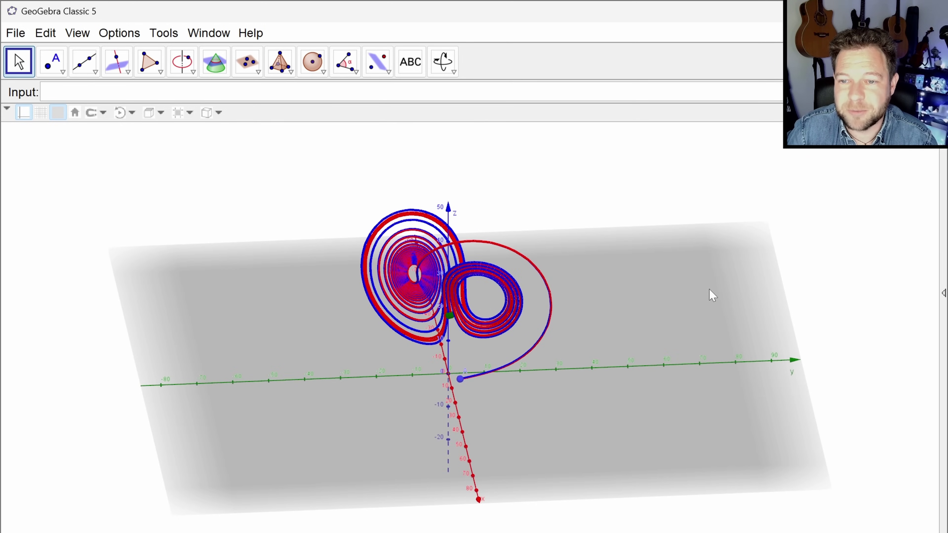
{"action": "left_click", "coordinate": [7, 109]}
{"action": "left_click_drag", "start_coordinate": [699, 296], "coordinate": [693, 290]}
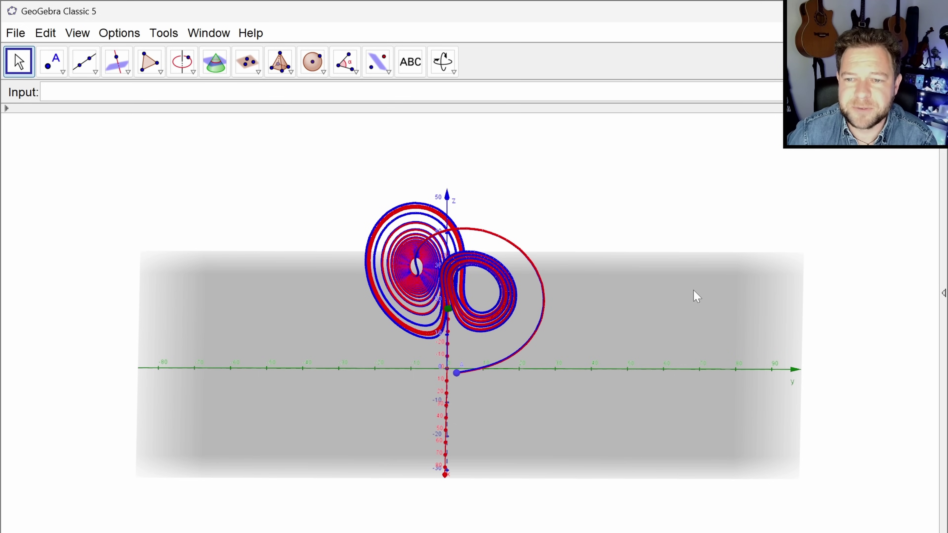
{"action": "mouse_move", "coordinate": [693, 290]}
{"action": "left_mouse_down"}
{"action": "mouse_move", "coordinate": [720, 296]}
{"action": "mouse_move", "coordinate": [711, 289]}
{"action": "left_mouse_up"}
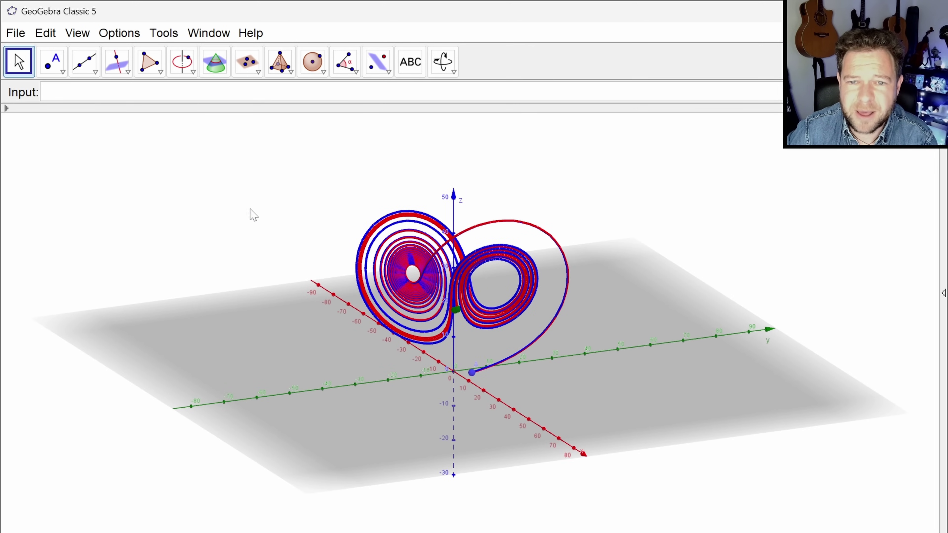
- Set the 3D view's background colour to the very dark grey just above black in the palette
{"action": "right_click", "coordinate": [171, 224]}
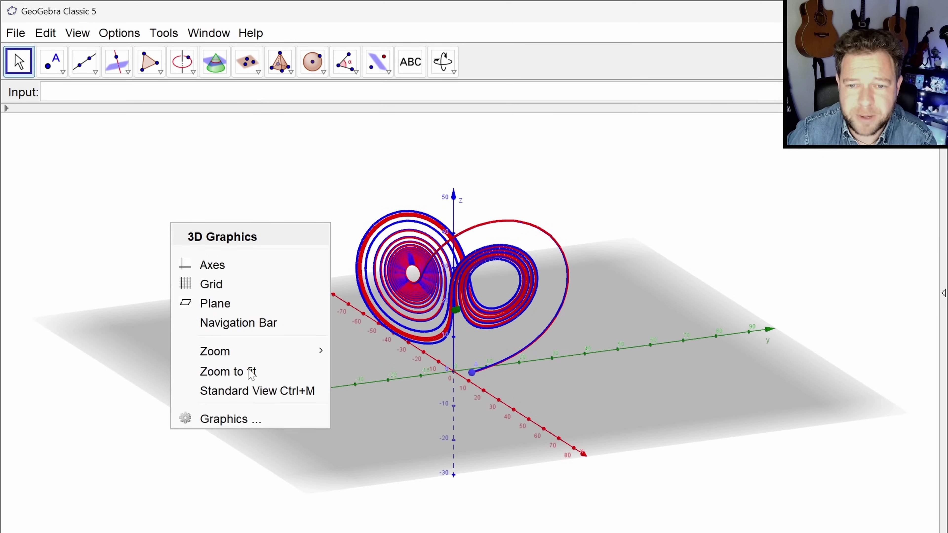
{"action": "left_click", "coordinate": [256, 419]}
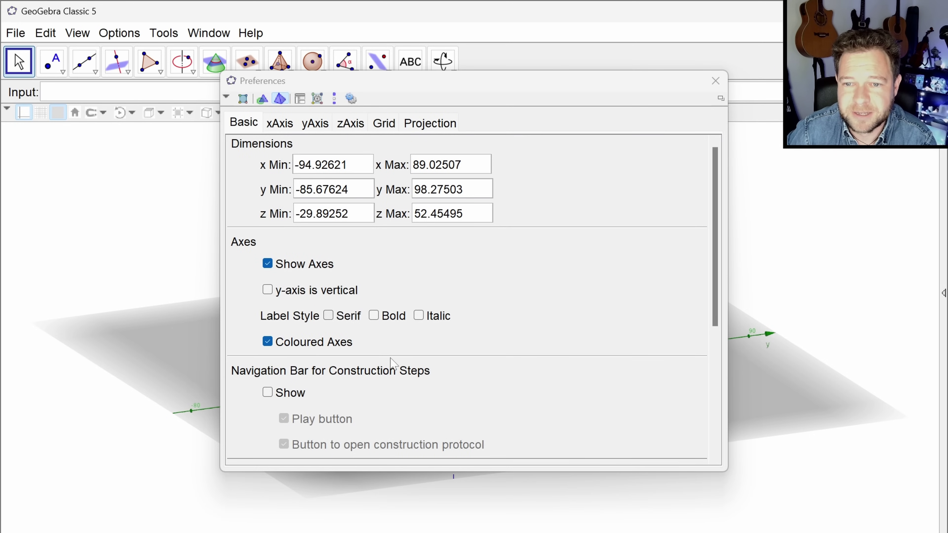
{"action": "scroll", "coordinate": [400, 293], "scroll_direction": "down", "scroll_amount": 3}
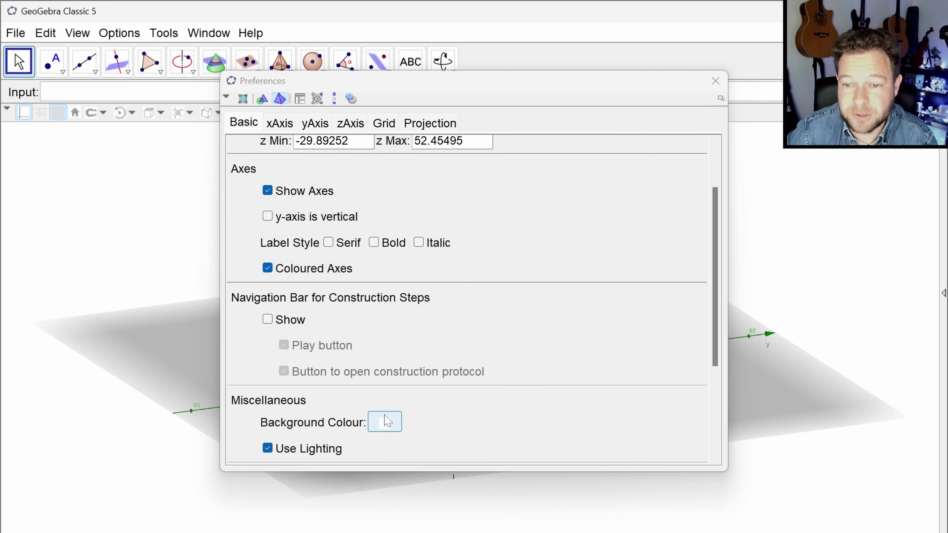
{"action": "left_click", "coordinate": [394, 422]}
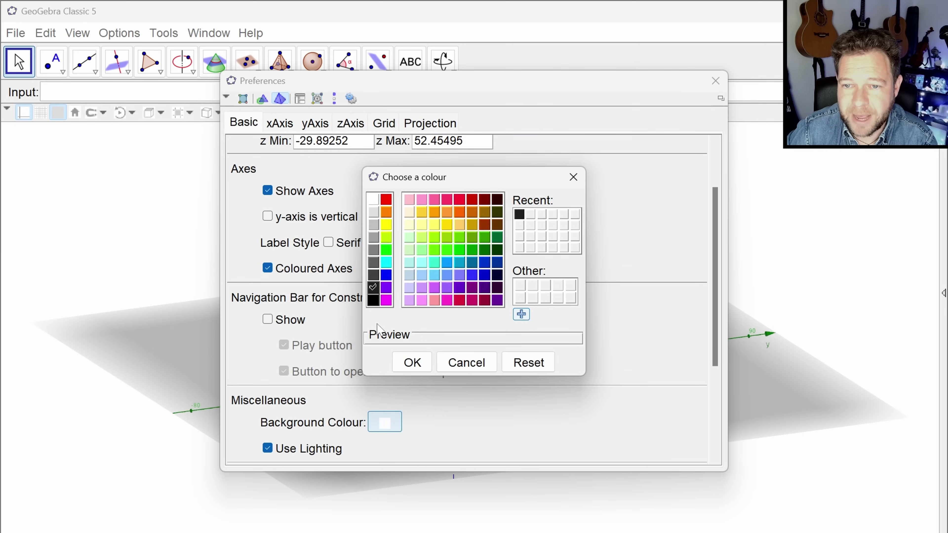
{"action": "left_click", "coordinate": [412, 363]}
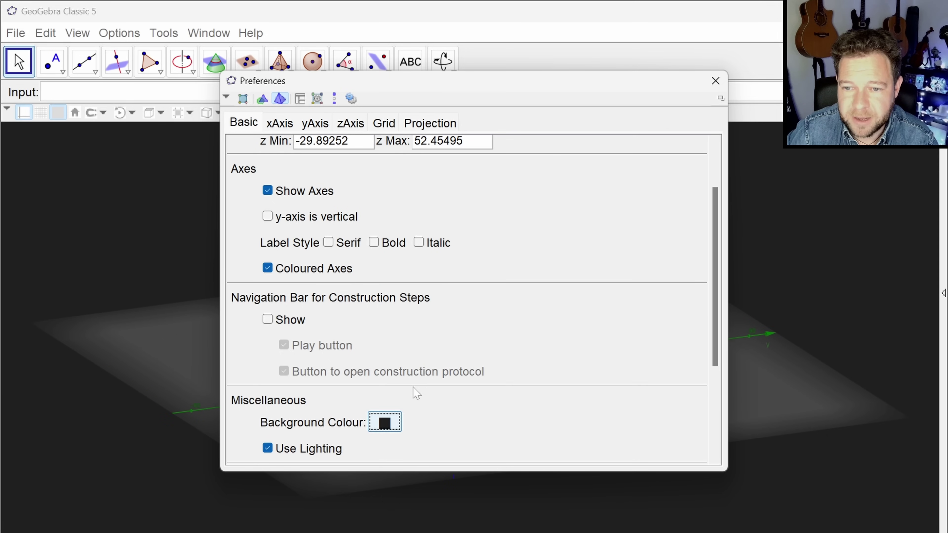
{"action": "left_click", "coordinate": [716, 80]}
{"action": "mouse_move", "coordinate": [748, 241]}
{"action": "left_mouse_down"}
{"action": "mouse_move", "coordinate": [732, 254]}
{"action": "mouse_move", "coordinate": [745, 254]}
{"action": "left_mouse_up"}
{"action": "left_click_drag", "start_coordinate": [648, 369], "coordinate": [662, 442]}
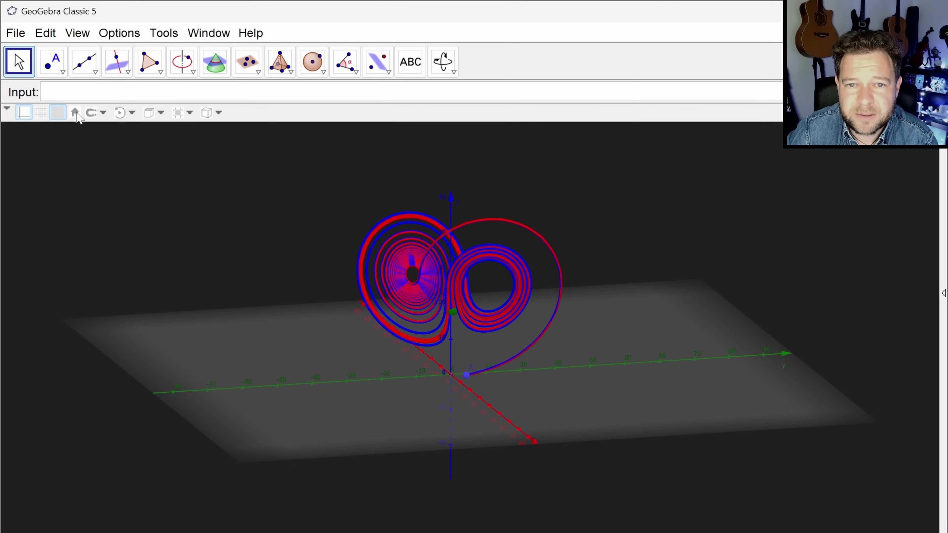
- Try the 3D view without its plane and show the plane again
{"action": "left_click", "coordinate": [58, 114]}
{"action": "mouse_move", "coordinate": [155, 230]}
{"action": "left_mouse_down"}
{"action": "mouse_move", "coordinate": [188, 238]}
{"action": "mouse_move", "coordinate": [133, 234]}
{"action": "mouse_move", "coordinate": [214, 243]}
{"action": "mouse_move", "coordinate": [146, 229]}
{"action": "mouse_move", "coordinate": [160, 232]}
{"action": "left_mouse_up"}
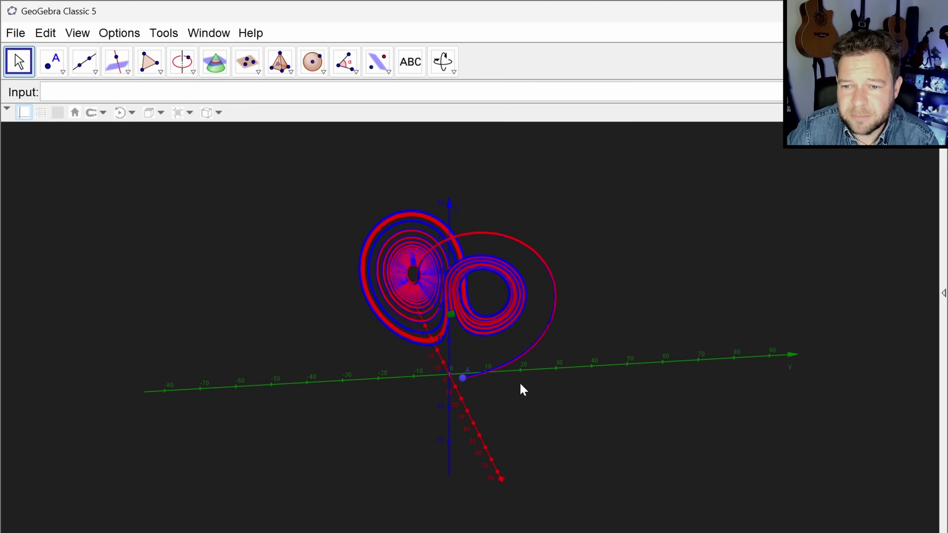
{"action": "left_click_drag", "start_coordinate": [449, 374], "coordinate": [328, 338]}
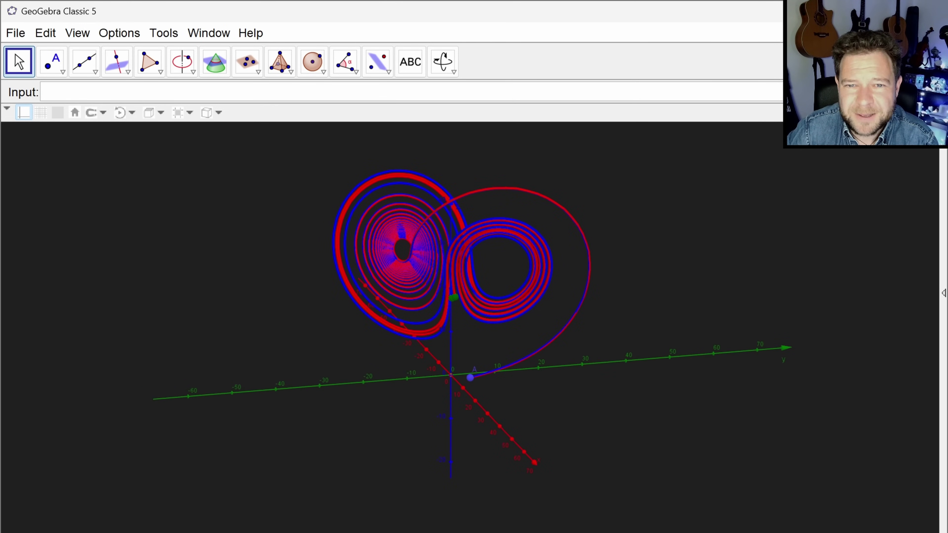
{"action": "left_click", "coordinate": [62, 114]}
{"action": "left_click_drag", "start_coordinate": [233, 312], "coordinate": [252, 335]}
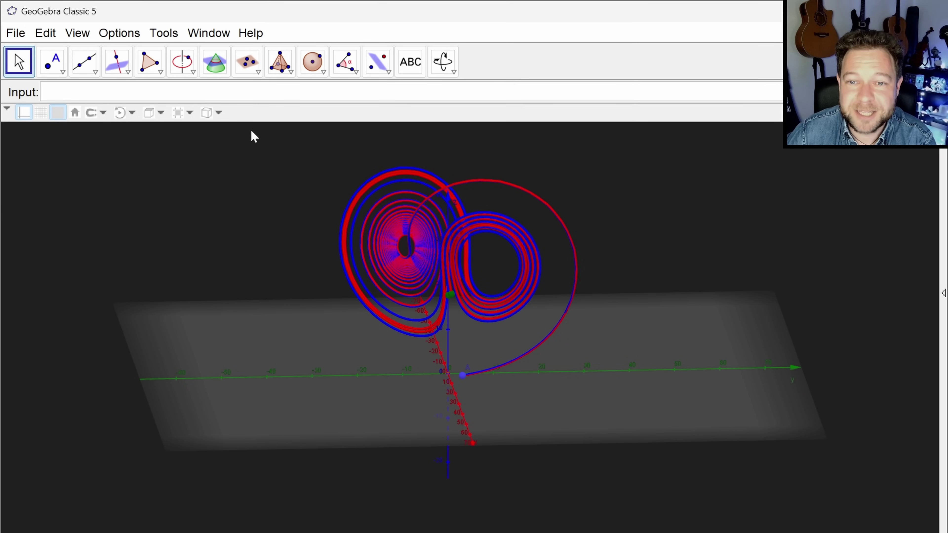
- Switch the 3D view to perspective projection and frame the attractor so that both lobes fill the view
{"action": "left_click", "coordinate": [218, 117]}
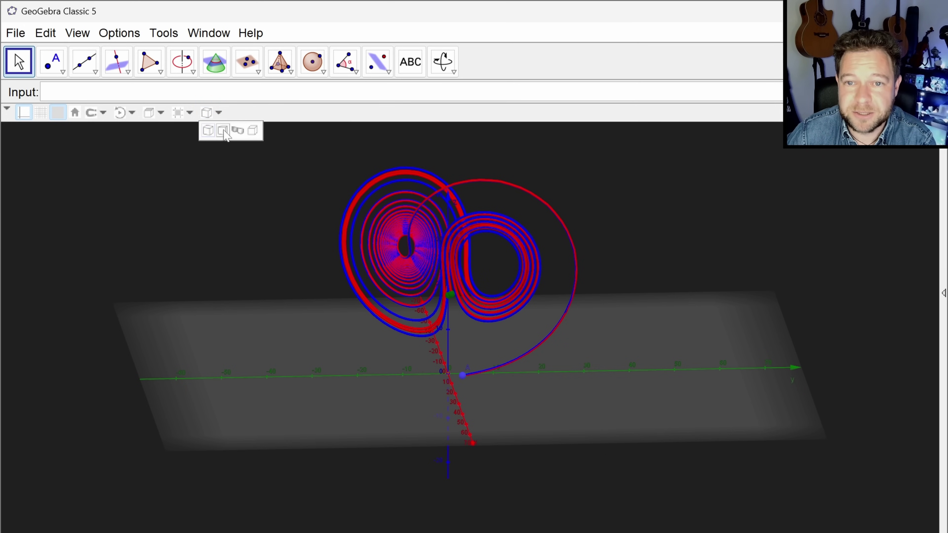
{"action": "left_click", "coordinate": [223, 134]}
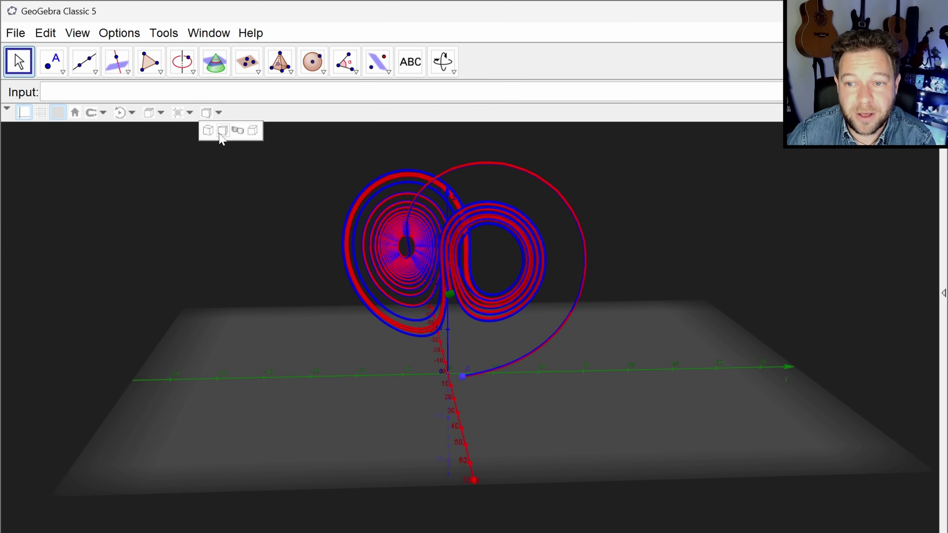
{"action": "left_click_drag", "start_coordinate": [263, 338], "coordinate": [241, 338]}
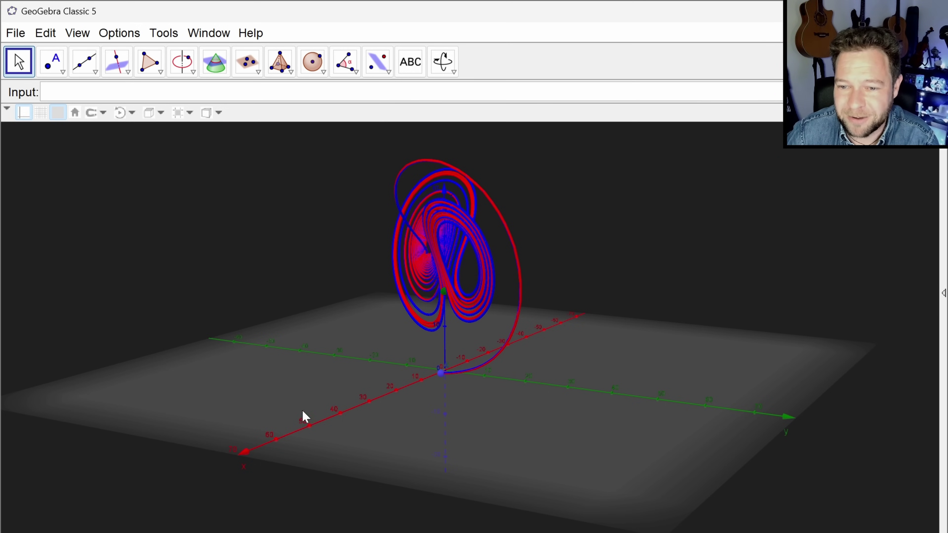
{"action": "left_click_drag", "start_coordinate": [303, 411], "coordinate": [327, 404]}
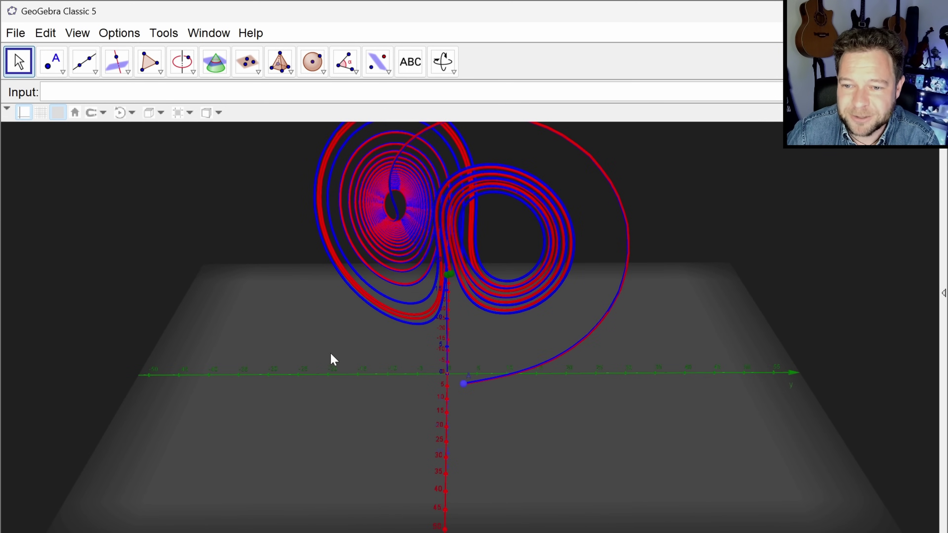
{"action": "mouse_move", "coordinate": [330, 352]}
{"action": "left_mouse_down"}
{"action": "mouse_move", "coordinate": [306, 328]}
{"action": "mouse_move", "coordinate": [325, 345]}
{"action": "left_mouse_up"}
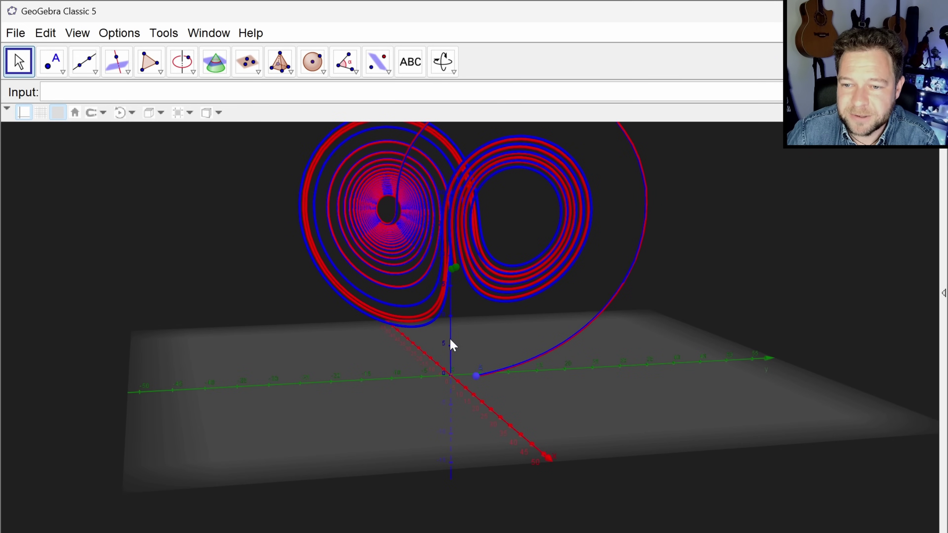
{"action": "left_click_drag", "start_coordinate": [487, 340], "coordinate": [489, 474]}
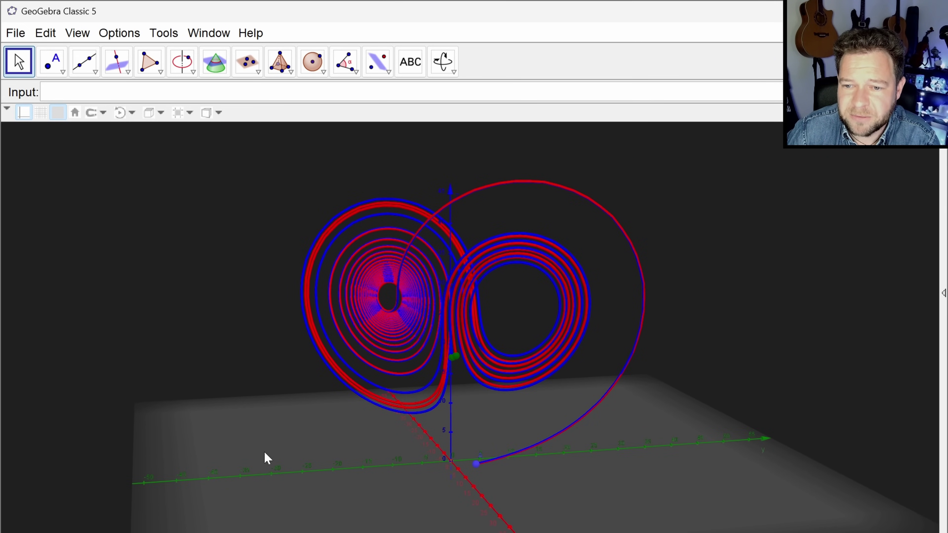
{"action": "left_click_drag", "start_coordinate": [267, 457], "coordinate": [352, 473]}
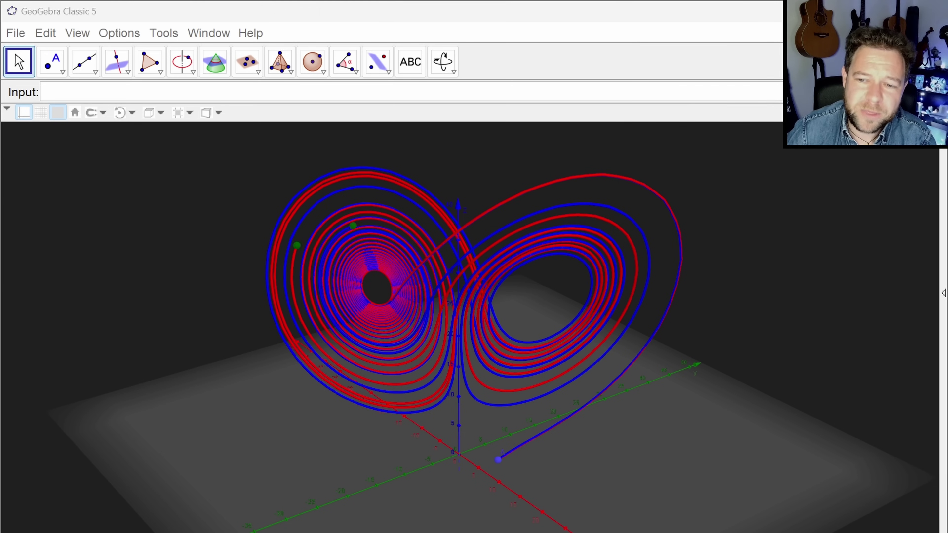
- Change the blue trajectory's colour to yellow
{"action": "left_click", "coordinate": [649, 261]}
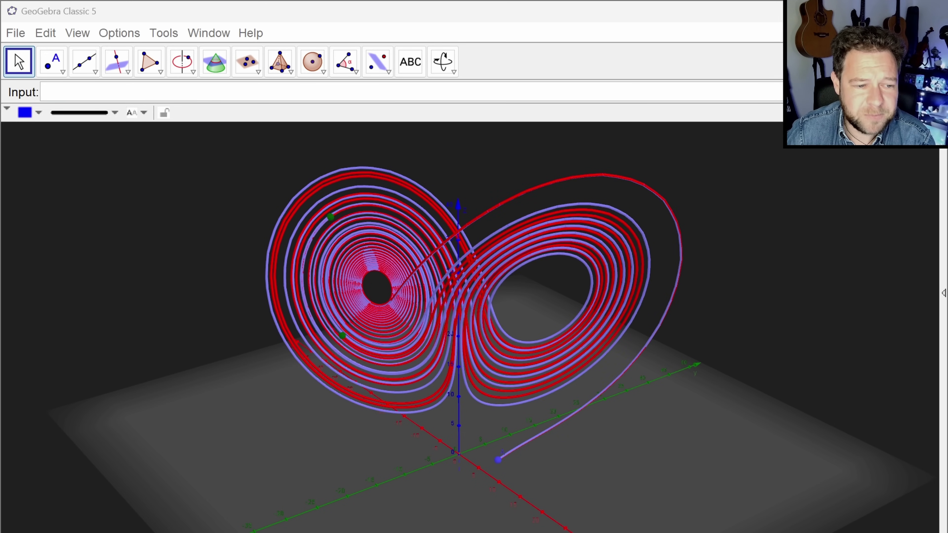
{"action": "left_click", "coordinate": [38, 113]}
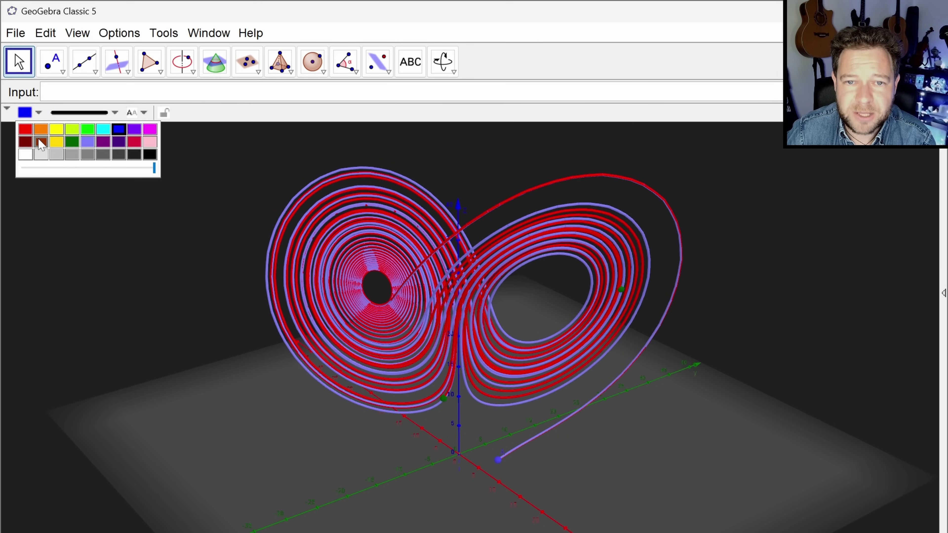
{"action": "left_click", "coordinate": [56, 131]}
{"action": "left_click", "coordinate": [94, 284]}
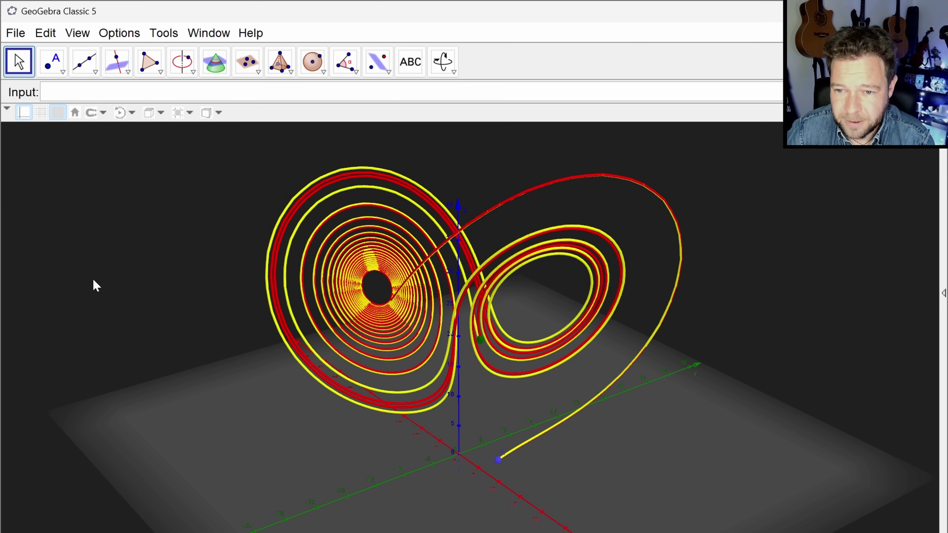
- Make the 3D view rotate automatically and lower its rotation speed to watch the animated trajectories
{"action": "mouse_move", "coordinate": [281, 434]}
{"action": "left_mouse_down"}
{"action": "mouse_move", "coordinate": [233, 434]}
{"action": "mouse_move", "coordinate": [266, 437]}
{"action": "left_mouse_up"}
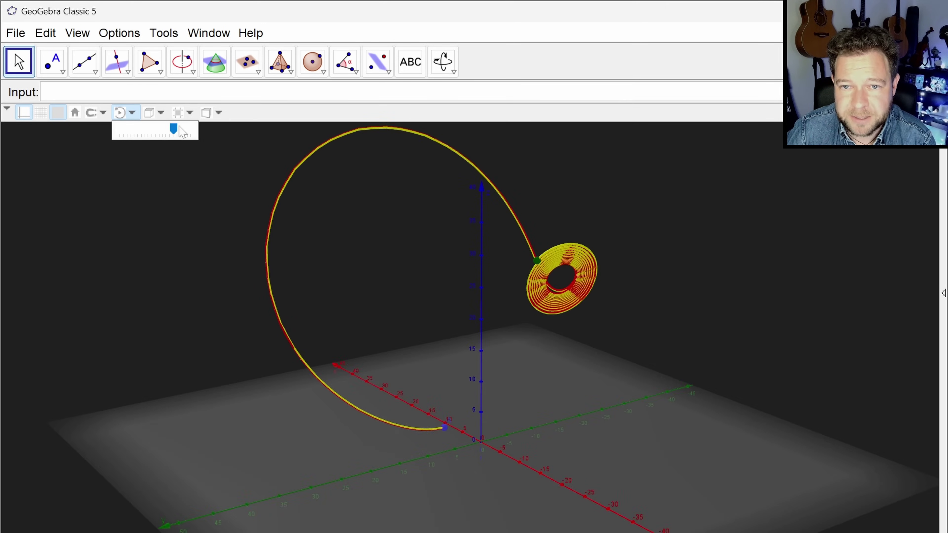
{"action": "left_click", "coordinate": [160, 133]}
{"action": "left_click", "coordinate": [160, 131]}
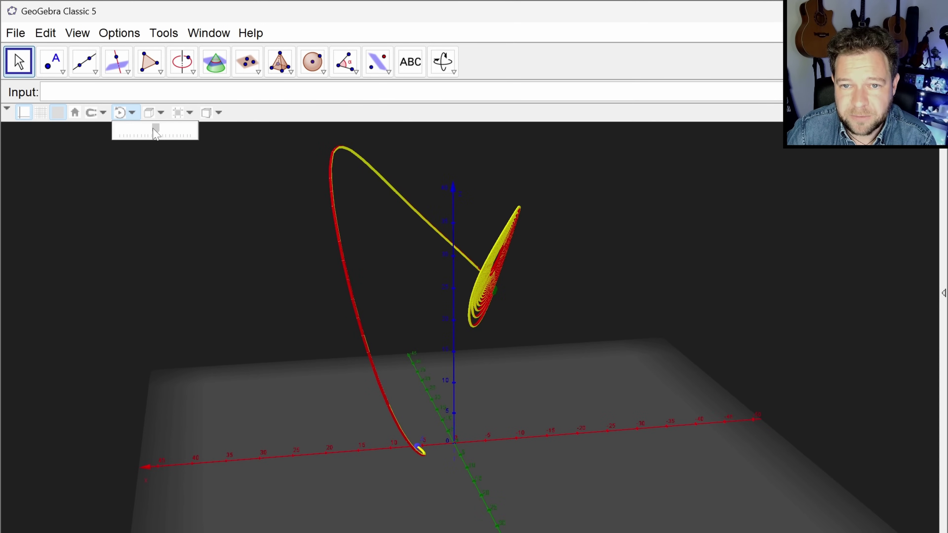
{"action": "left_click_drag", "start_coordinate": [156, 131], "coordinate": [149, 132]}
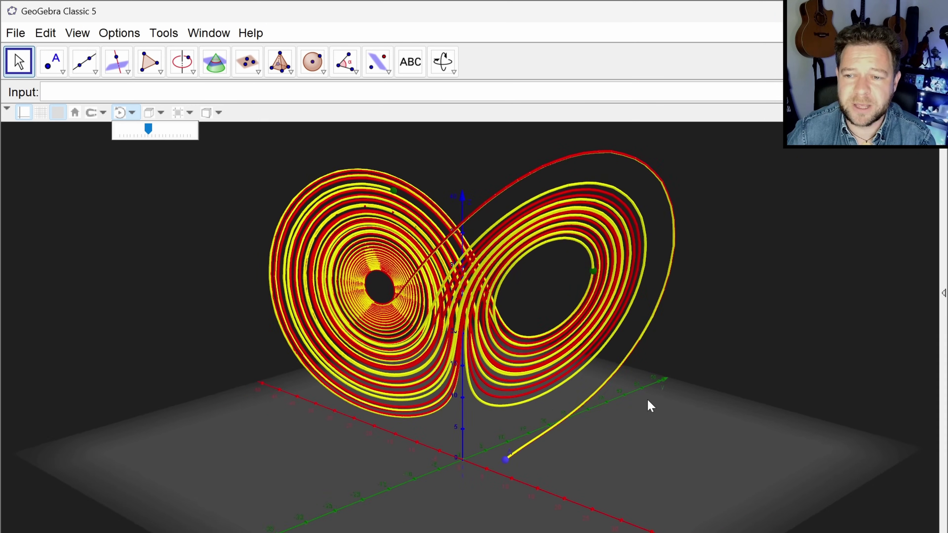
{"action": "right_click", "coordinate": [785, 328]}
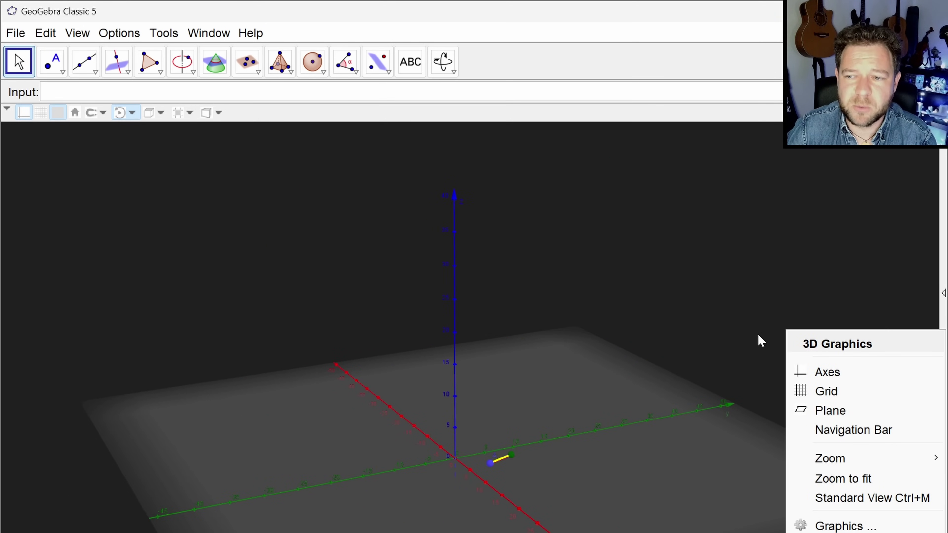
{"action": "left_click", "coordinate": [758, 335]}
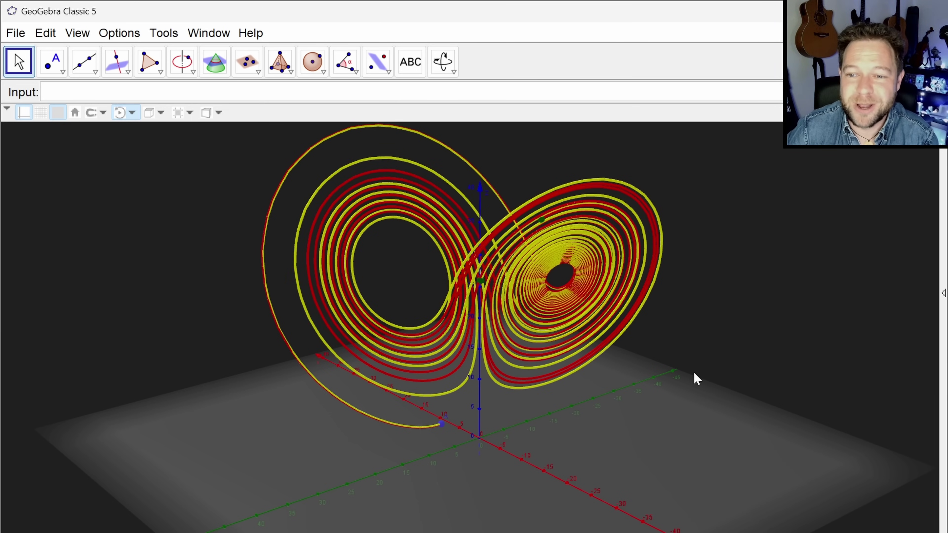
- Turn the attractor around and move start point A slightly further away from the origin
{"action": "mouse_move", "coordinate": [300, 443]}
{"action": "left_mouse_down"}
{"action": "mouse_move", "coordinate": [451, 457]}
{"action": "mouse_move", "coordinate": [437, 436]}
{"action": "left_mouse_up"}
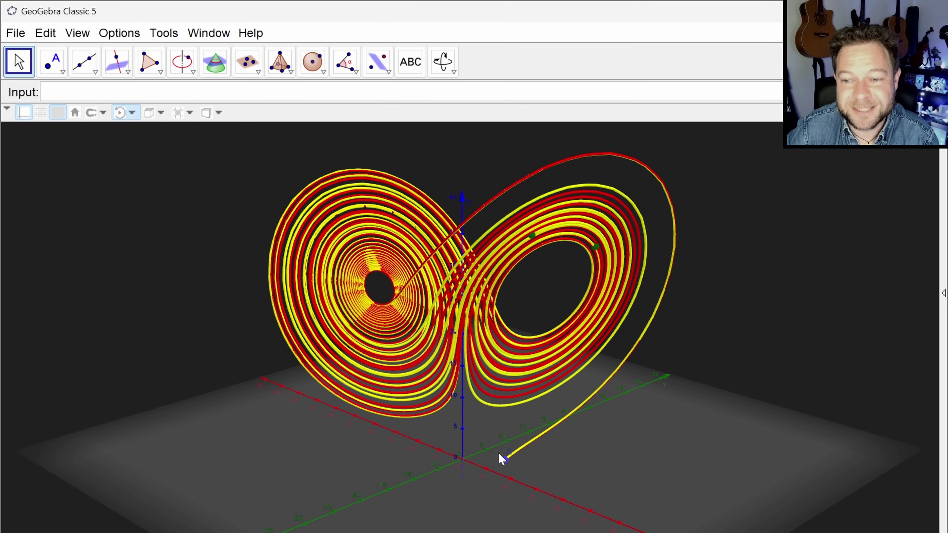
{"action": "left_click_drag", "start_coordinate": [502, 459], "coordinate": [535, 476]}
- Bring back the Graphics window with the sliders, set t to 0.41 and place the window beside the attractor
{"action": "key", "text": "alt+Tab"}
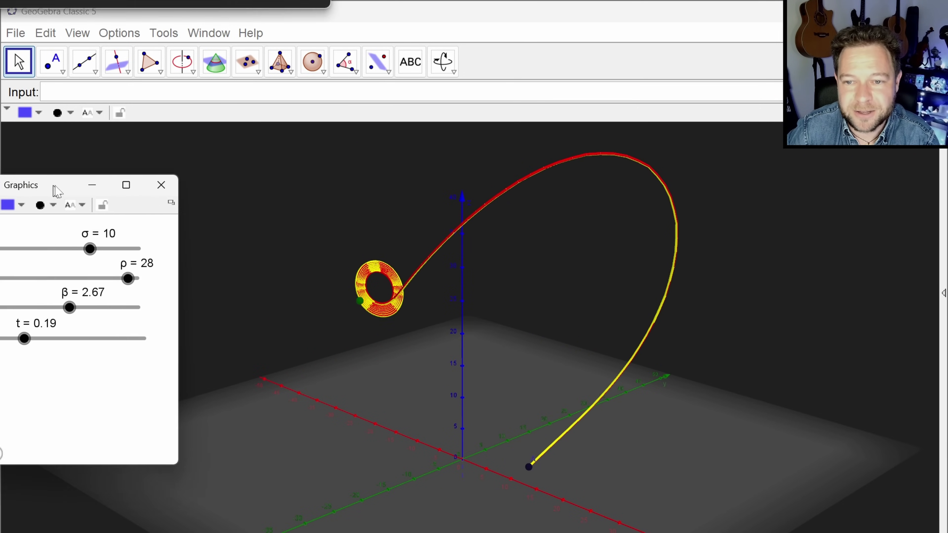
{"action": "mouse_move", "coordinate": [99, 334]}
{"action": "left_mouse_down"}
{"action": "mouse_move", "coordinate": [152, 328]}
{"action": "mouse_move", "coordinate": [113, 327]}
{"action": "left_mouse_up"}
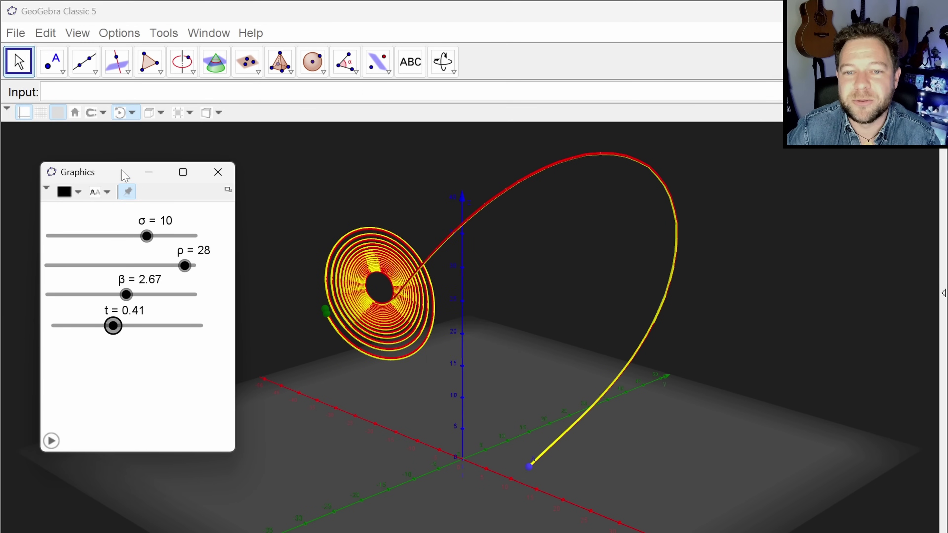
{"action": "left_click_drag", "start_coordinate": [125, 175], "coordinate": [102, 147]}
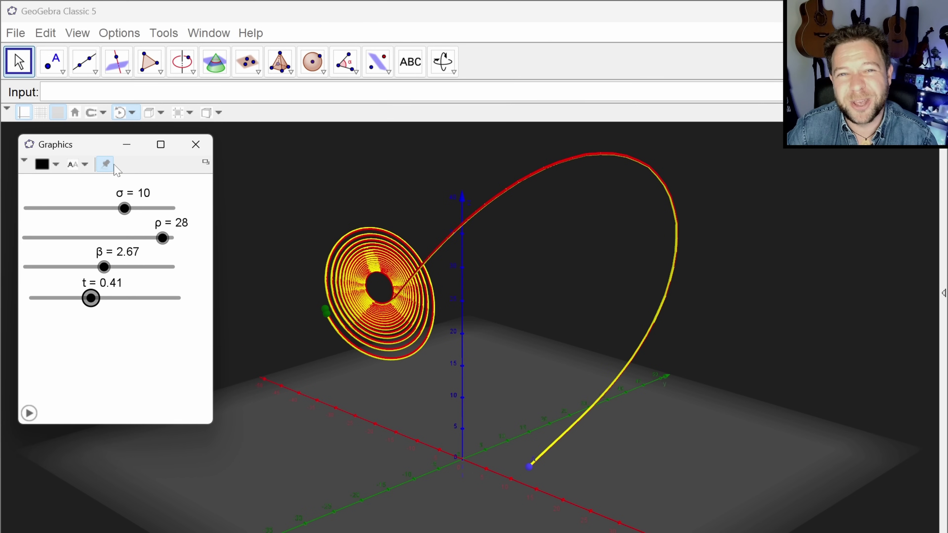